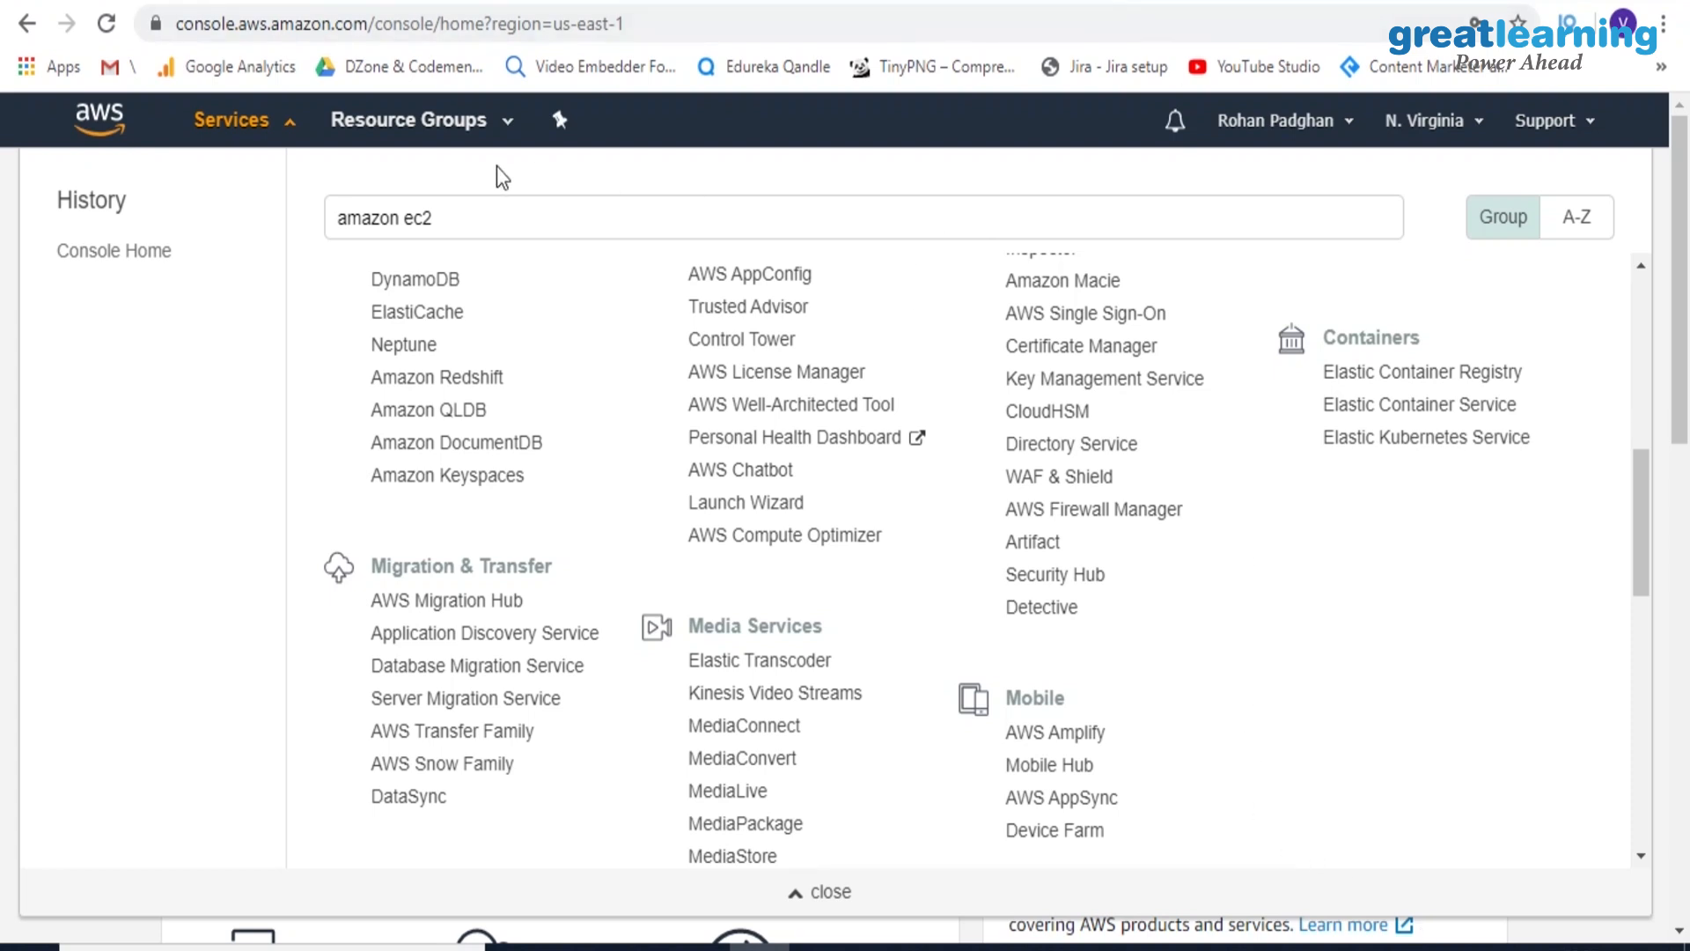
Open the EC2 service from the Compute category and dismiss the welcome notice on its dashboard
{"action": "left_click", "coordinate": [484, 230]}
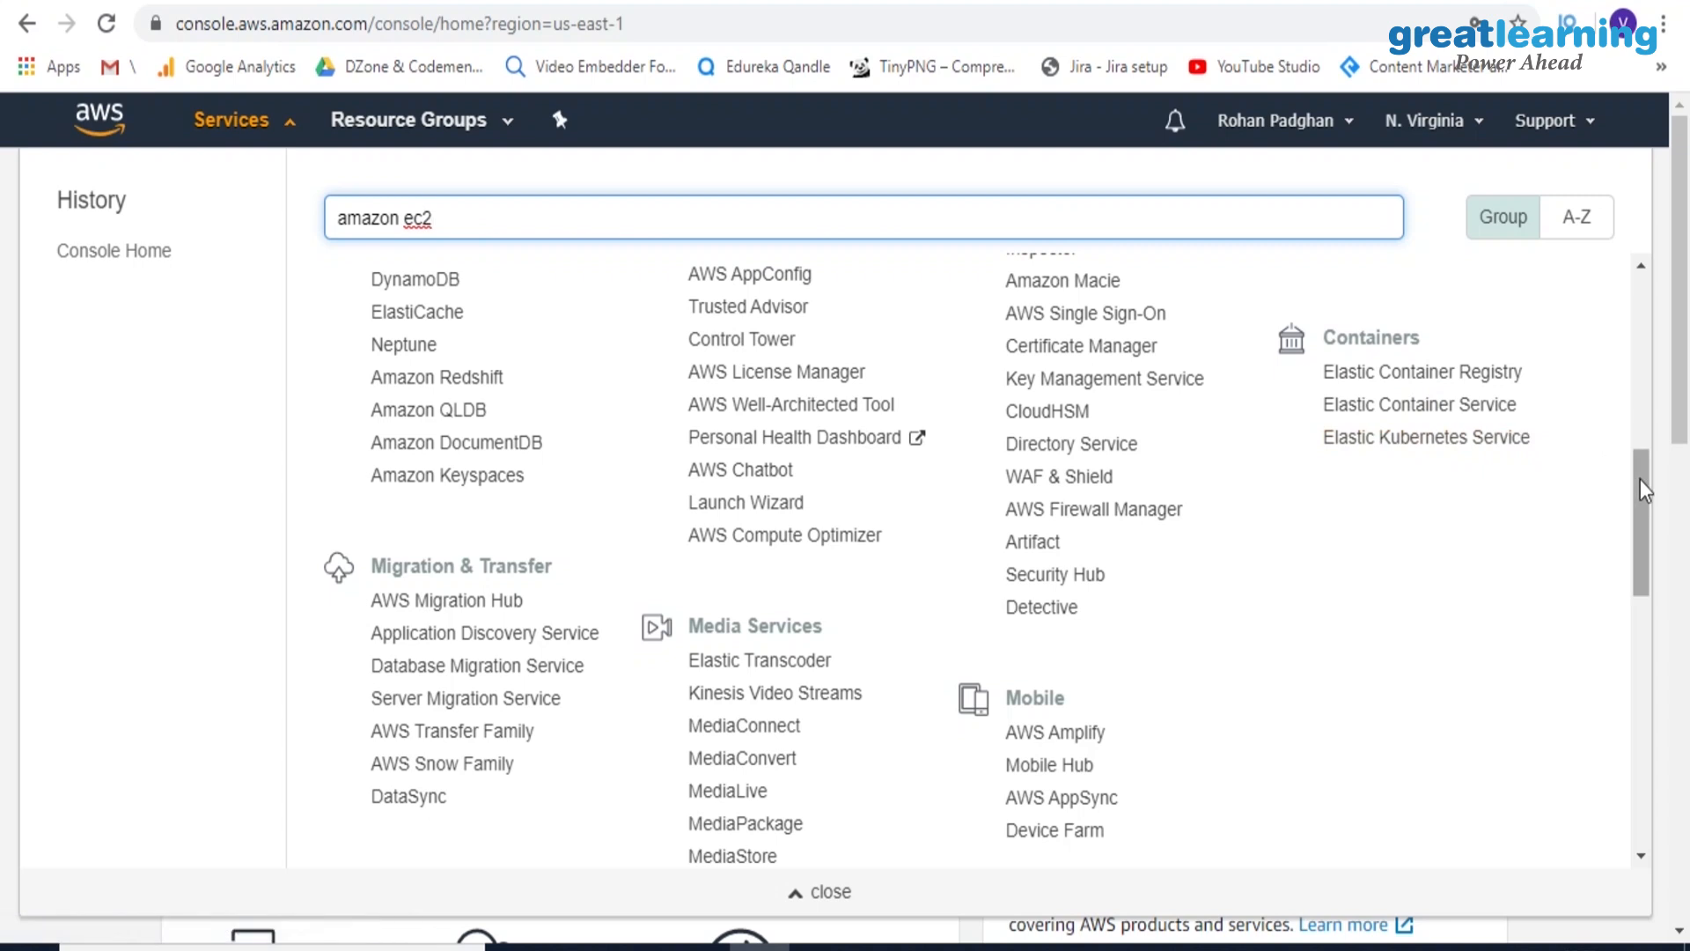
{"action": "left_click_drag", "start_coordinate": [1640, 479], "coordinate": [1615, 234]}
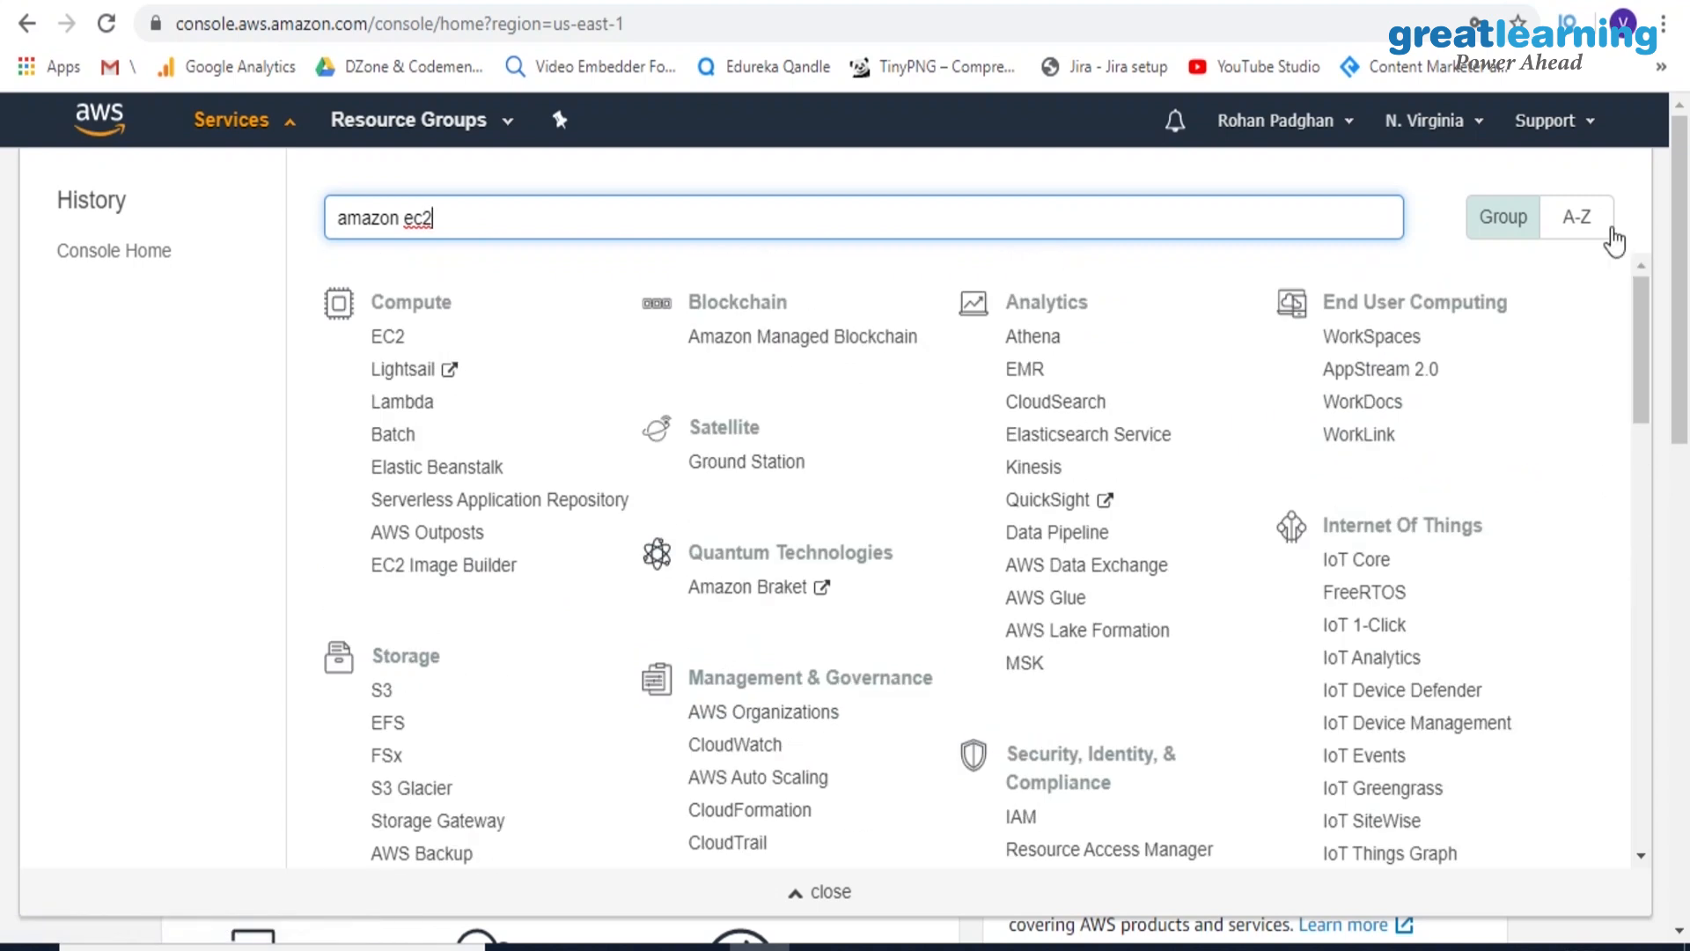
{"action": "left_click", "coordinate": [387, 337]}
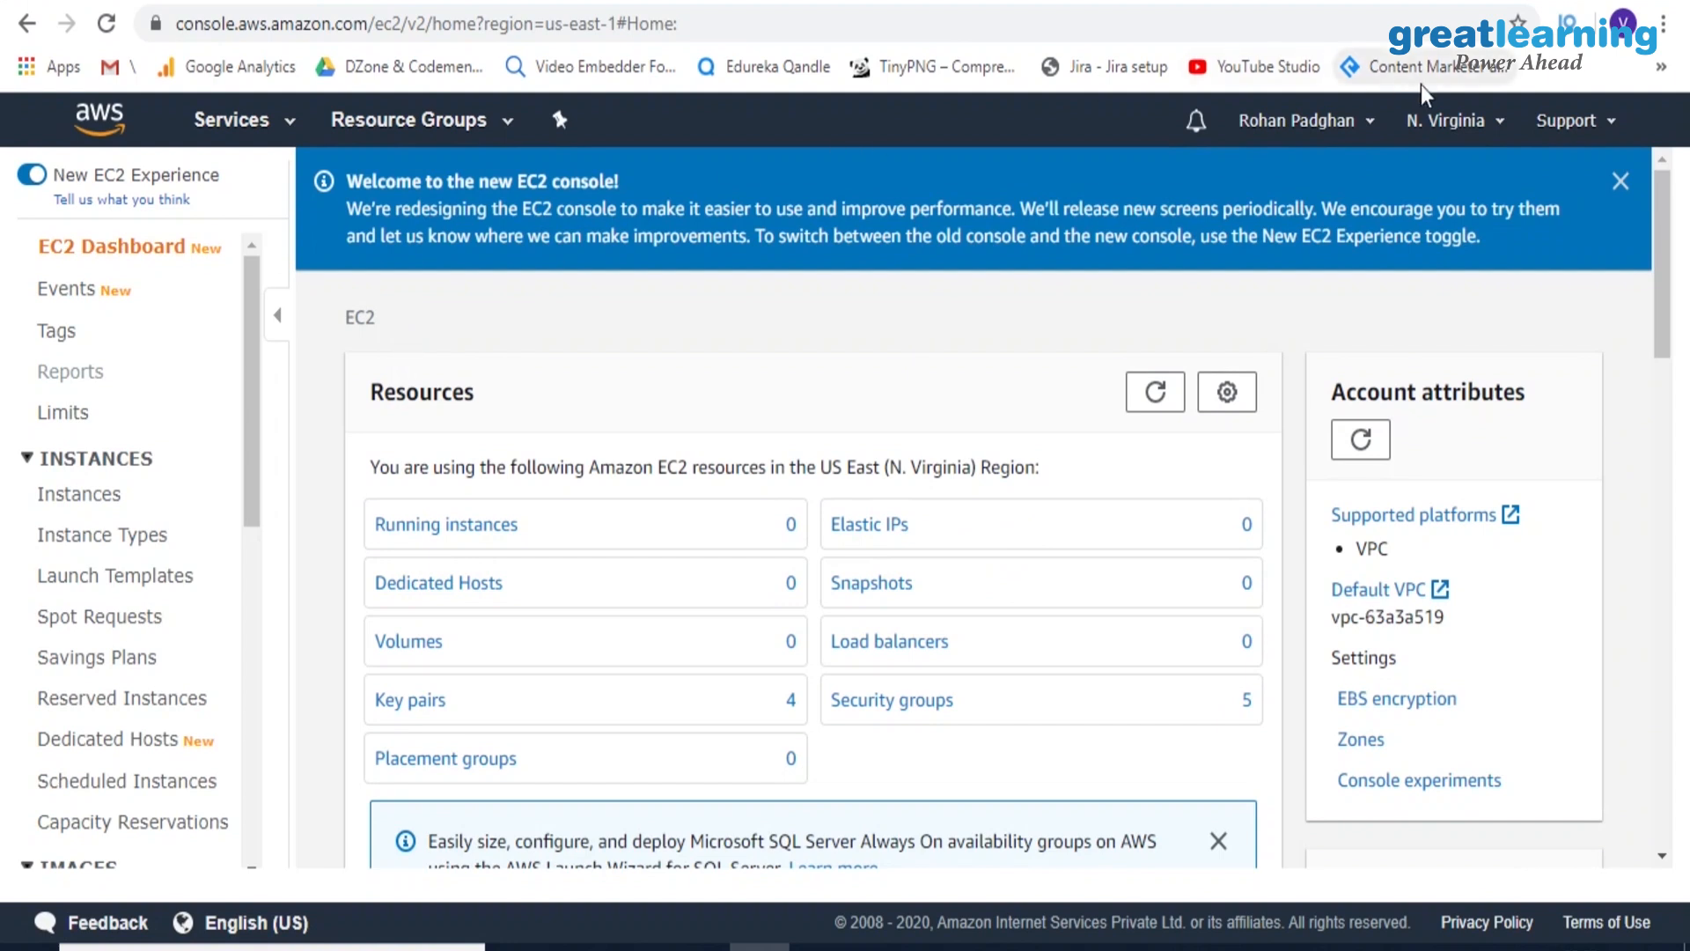
{"action": "left_click", "coordinate": [1620, 184]}
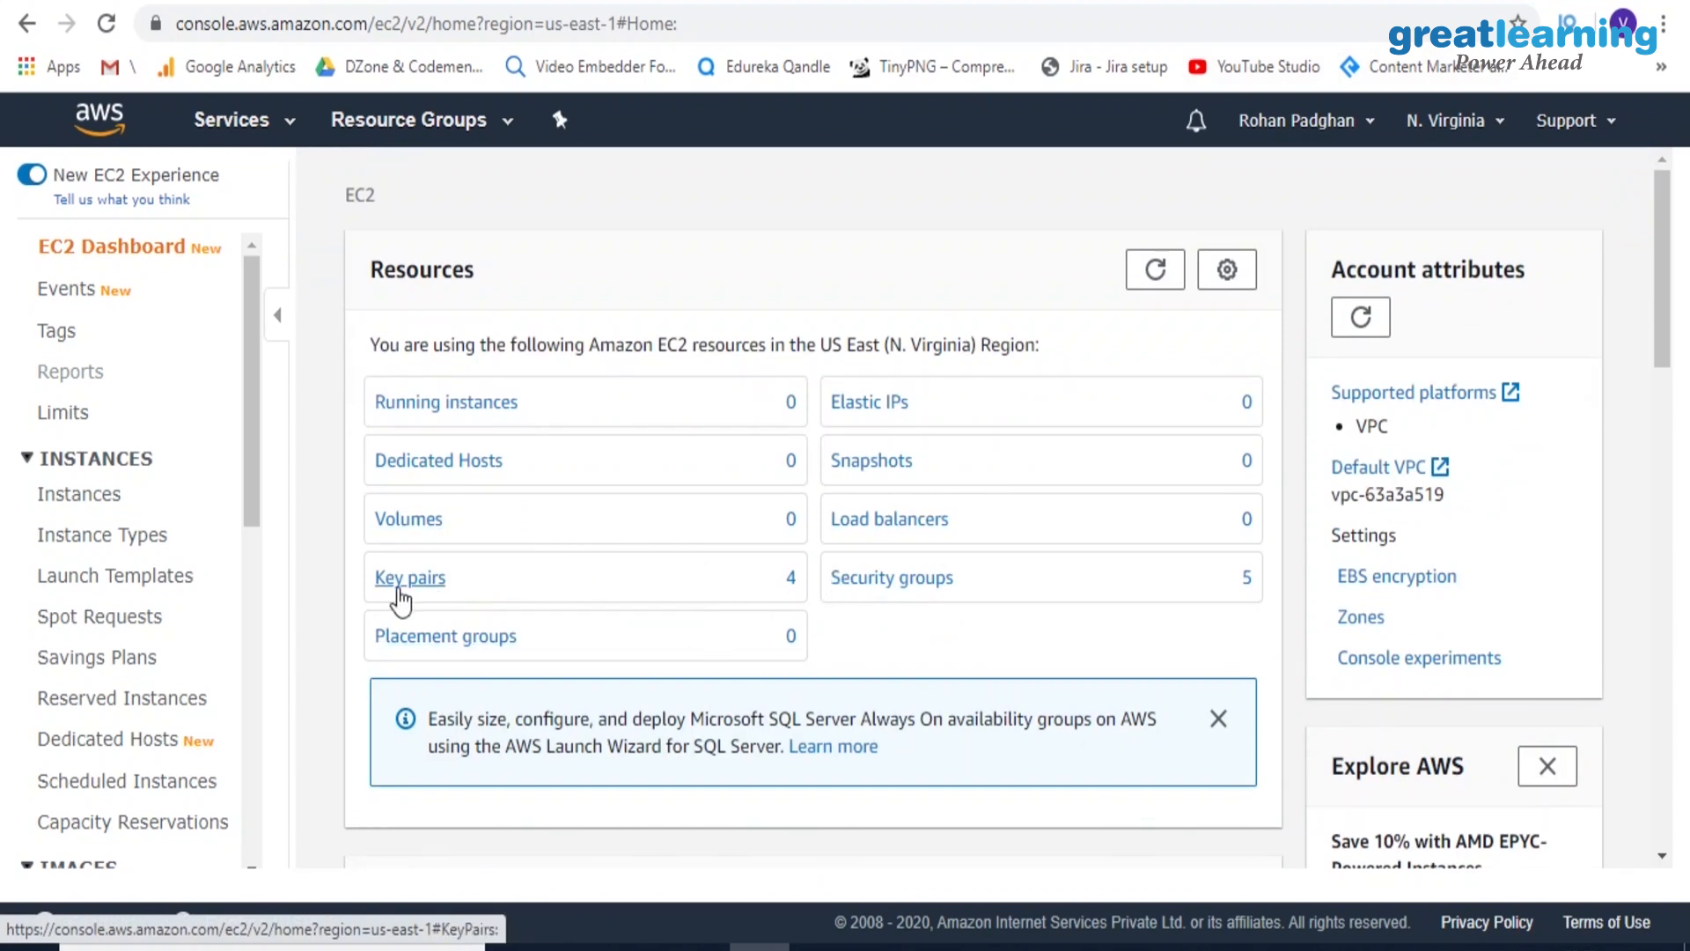
Start launching an instance from the running instances list and select the Microsoft Windows Server 2019 Base AMI
{"action": "left_click", "coordinate": [448, 407]}
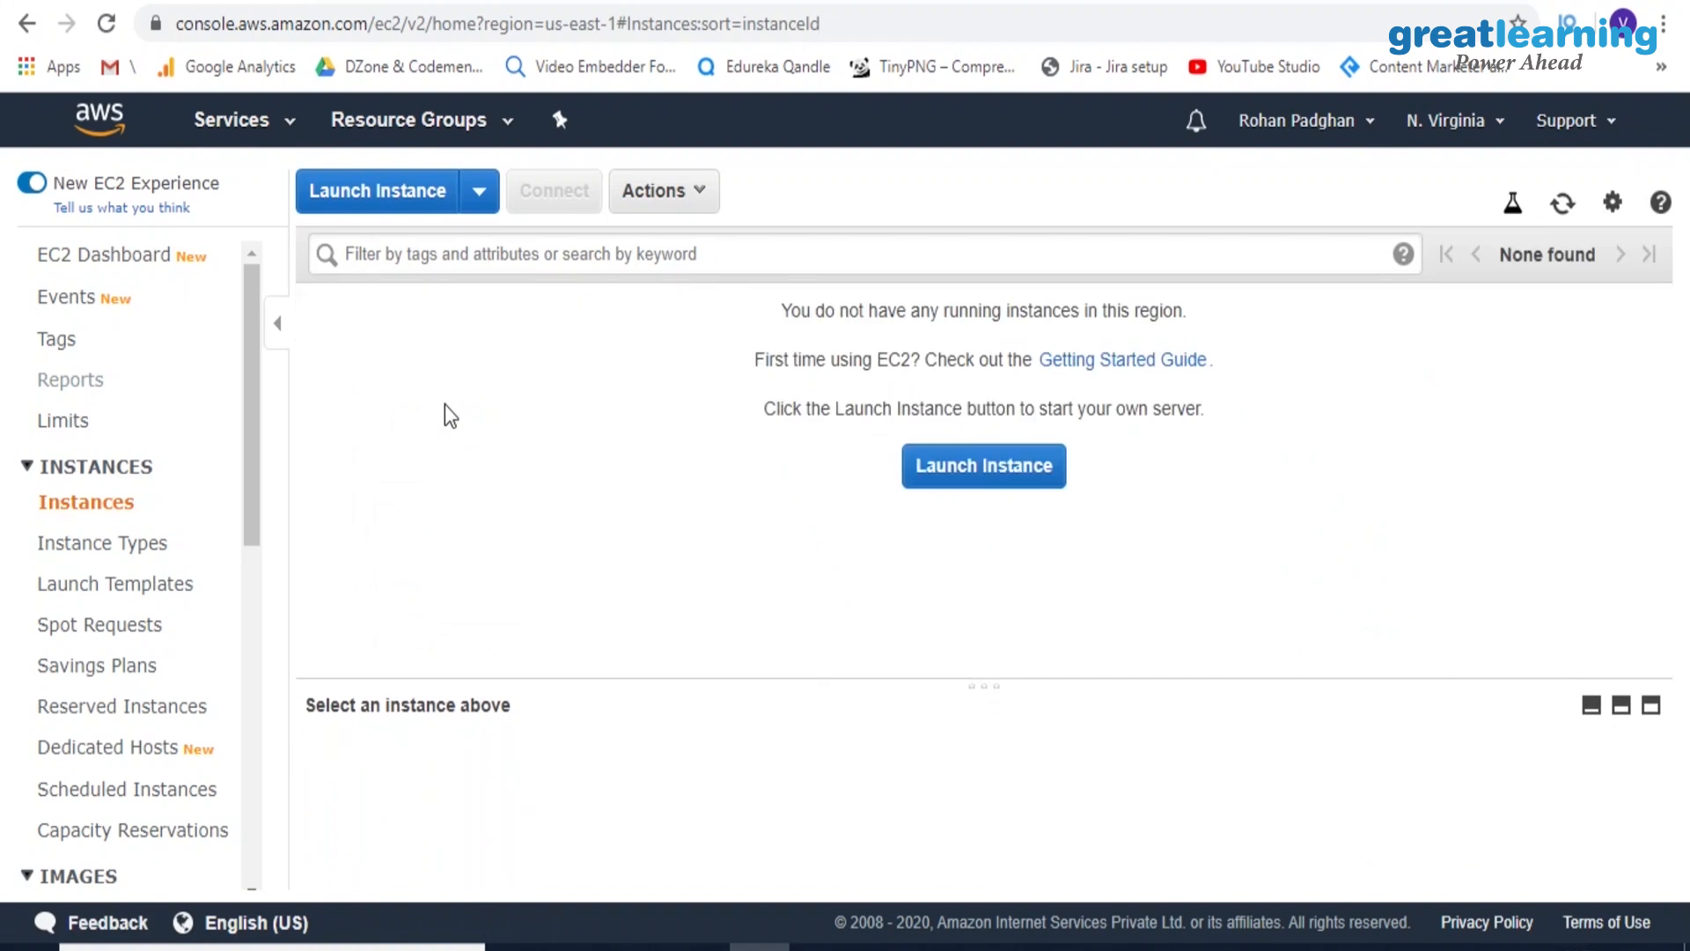
{"action": "left_click", "coordinate": [419, 200]}
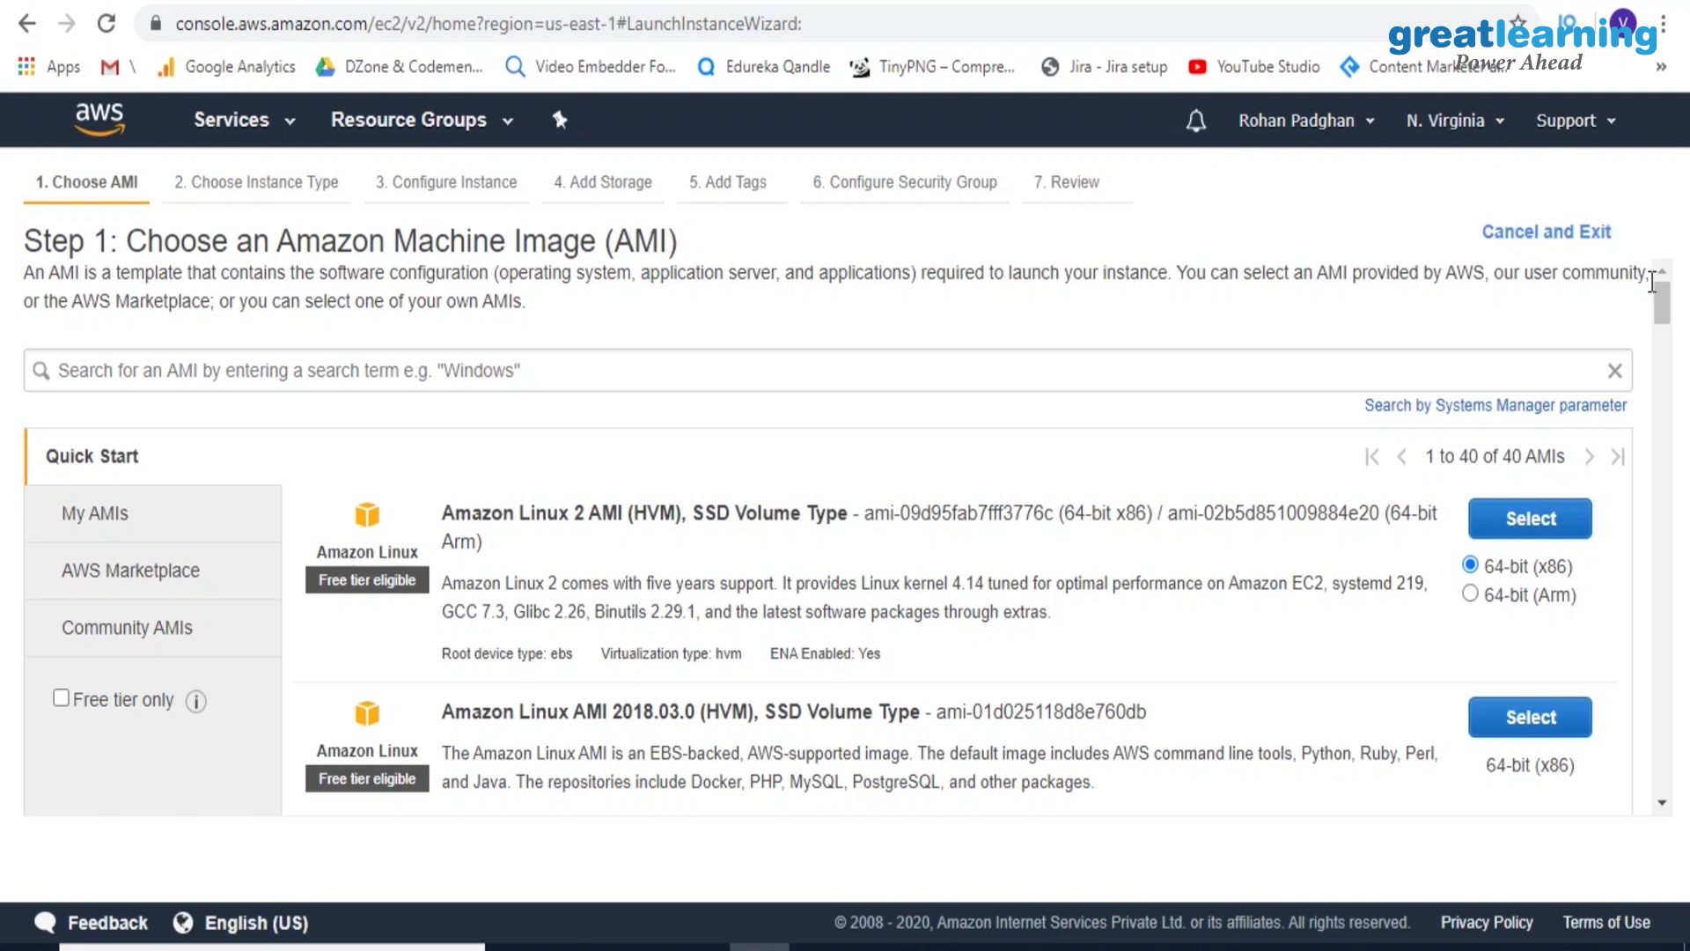
{"action": "mouse_move", "coordinate": [1662, 305]}
{"action": "left_mouse_down"}
{"action": "mouse_move", "coordinate": [1659, 332]}
{"action": "mouse_move", "coordinate": [1658, 300]}
{"action": "left_mouse_up"}
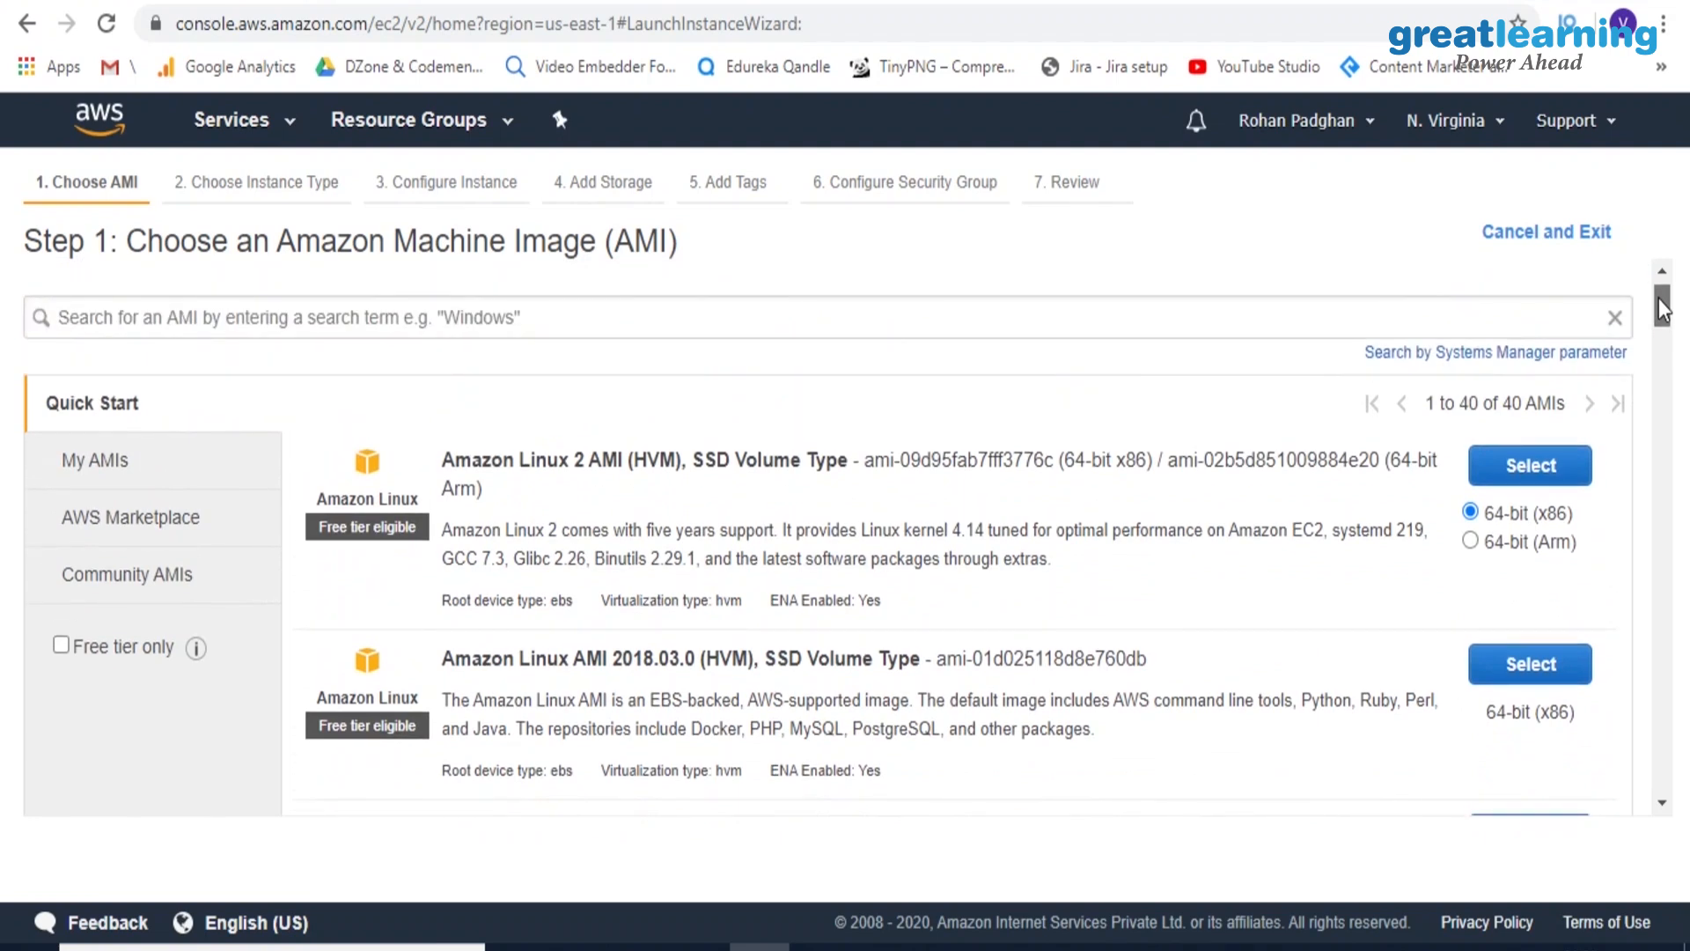
{"action": "left_click_drag", "start_coordinate": [1658, 298], "coordinate": [1664, 365]}
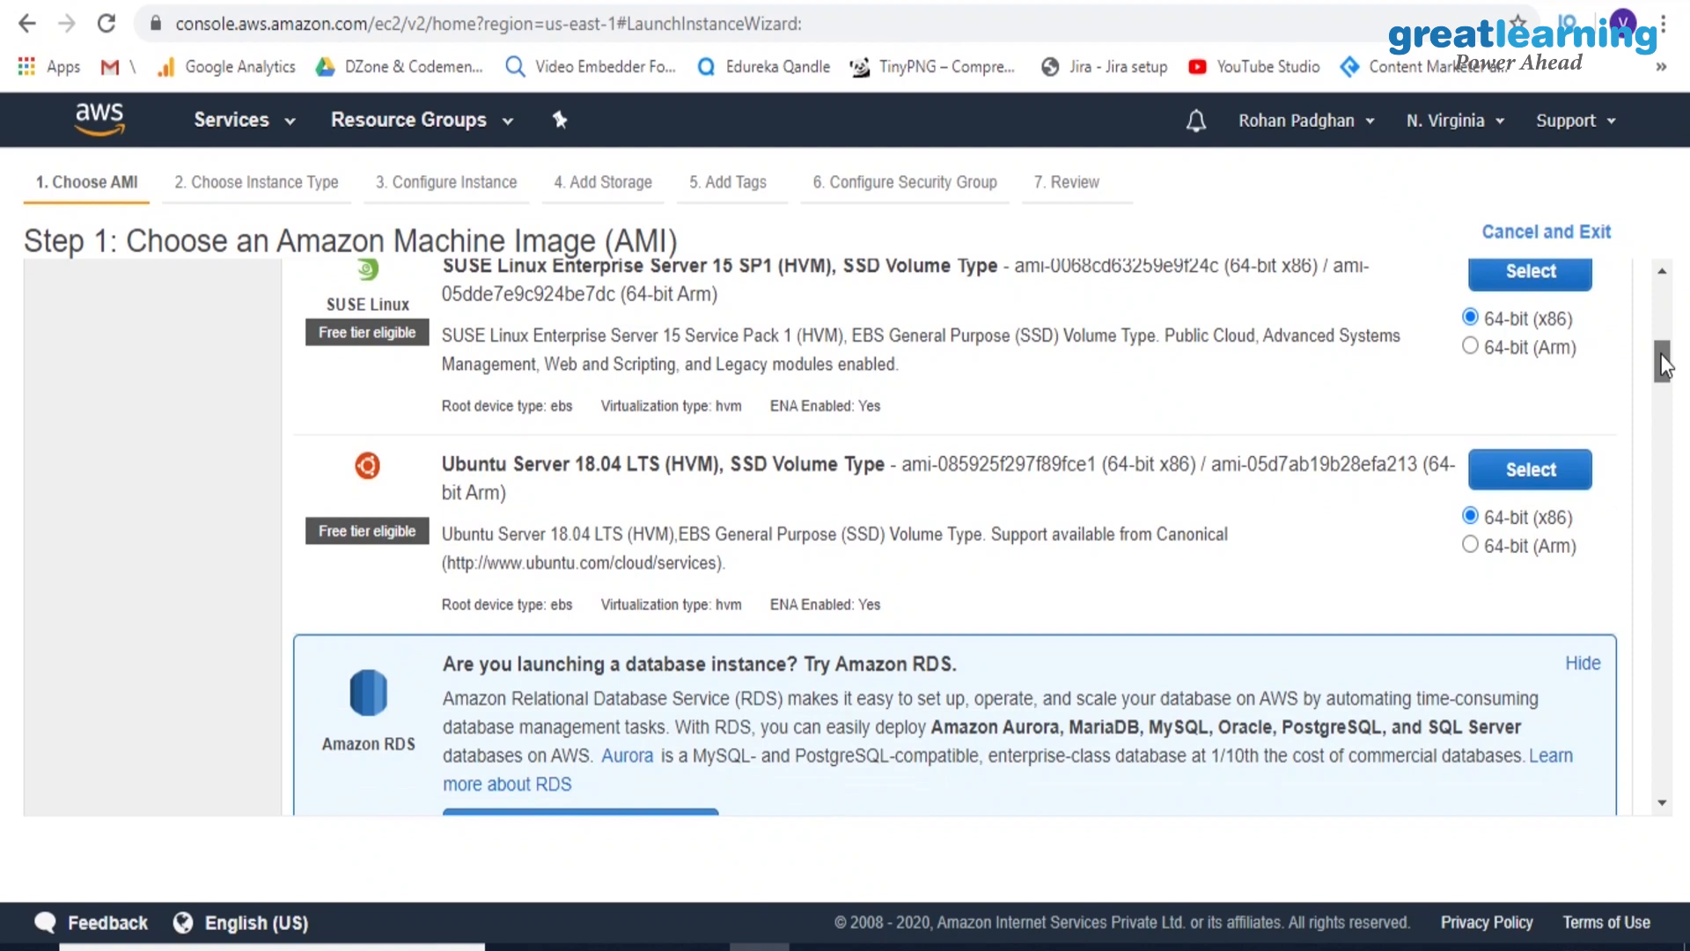
{"action": "left_click_drag", "start_coordinate": [1663, 364], "coordinate": [1664, 388]}
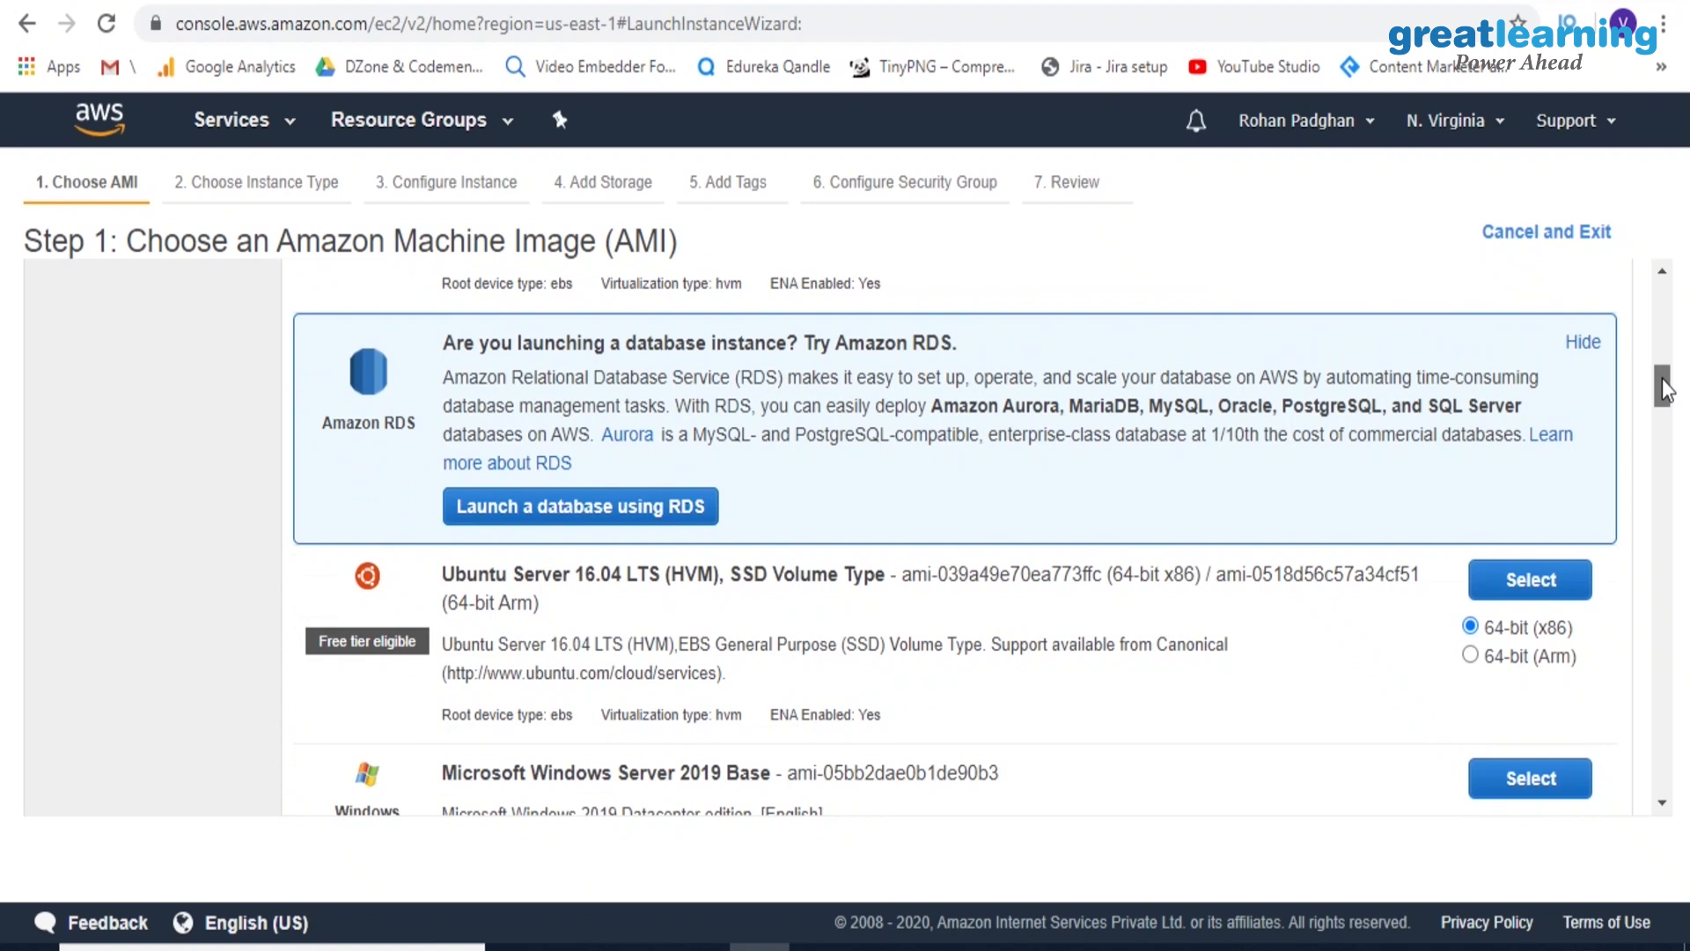
{"action": "left_click_drag", "start_coordinate": [1664, 388], "coordinate": [1665, 392]}
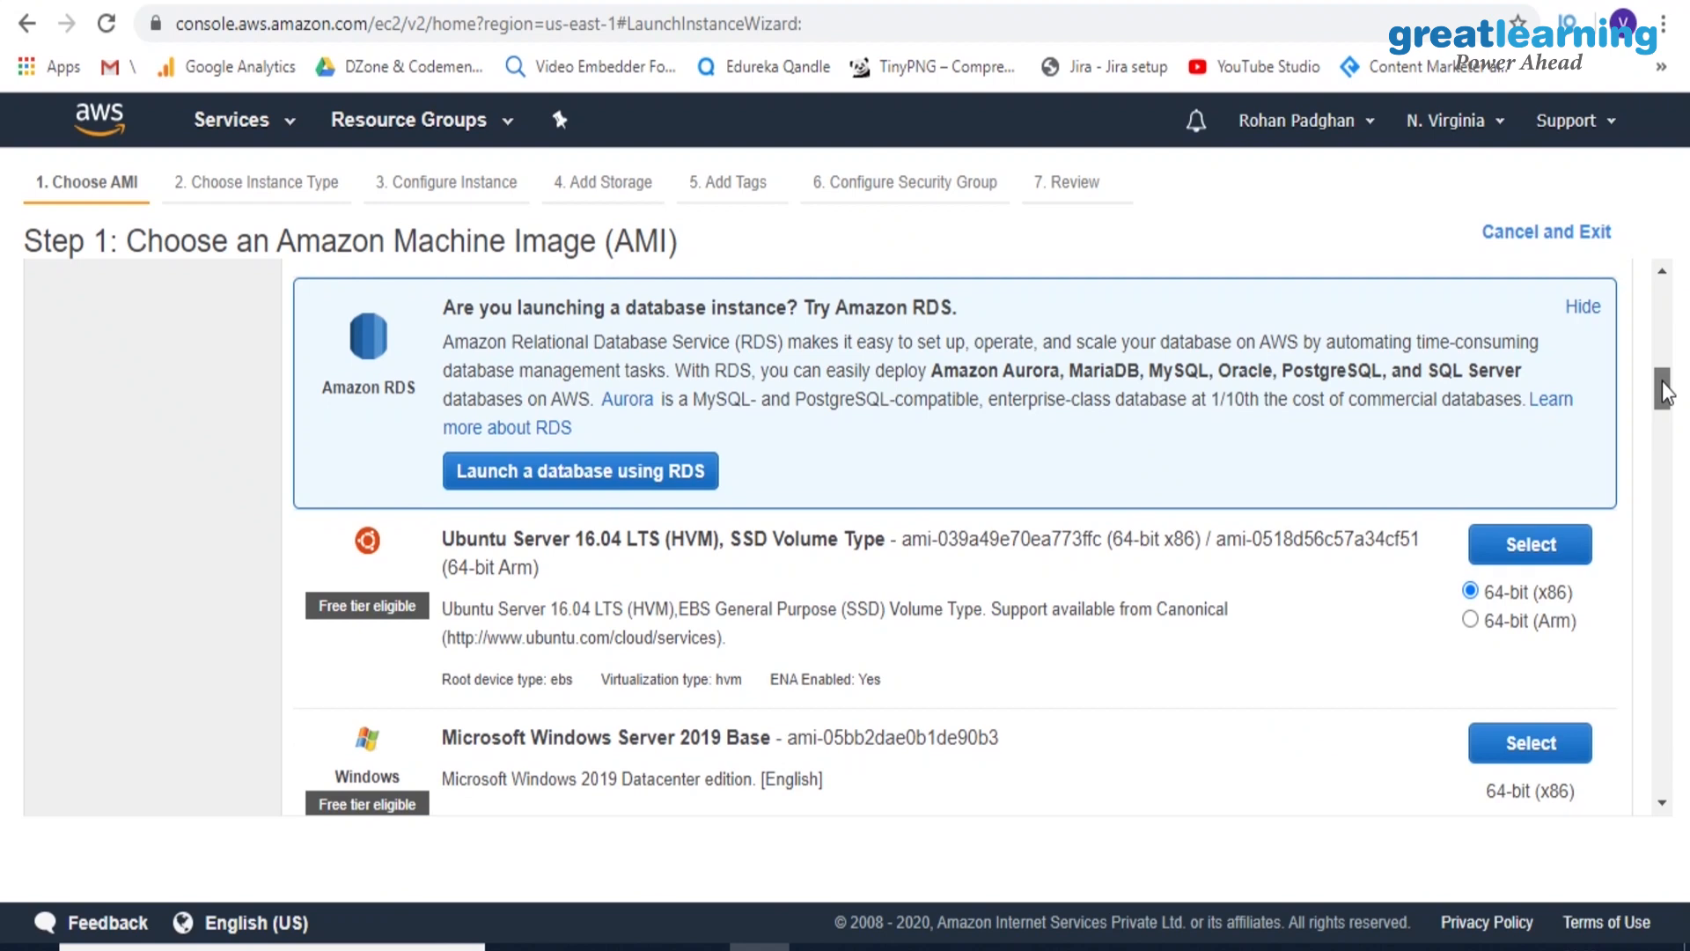
{"action": "left_click_drag", "start_coordinate": [1663, 389], "coordinate": [1663, 413]}
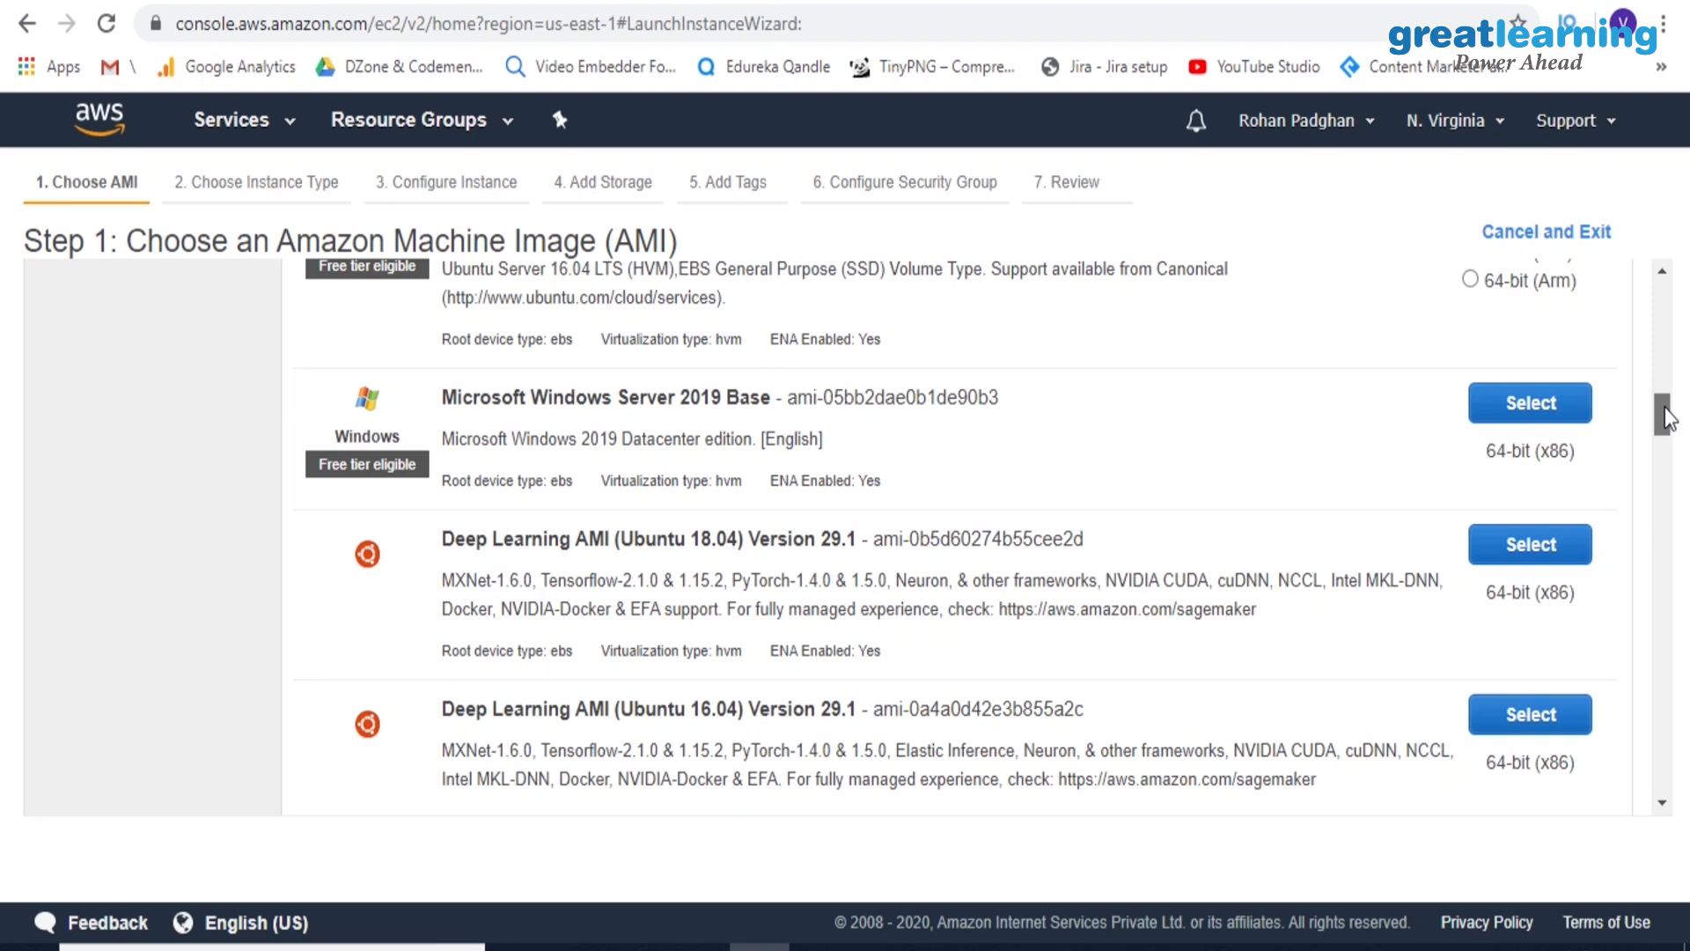
{"action": "mouse_move", "coordinate": [1666, 418]}
{"action": "left_mouse_down"}
{"action": "mouse_move", "coordinate": [1665, 375]}
{"action": "mouse_move", "coordinate": [1681, 410]}
{"action": "left_mouse_up"}
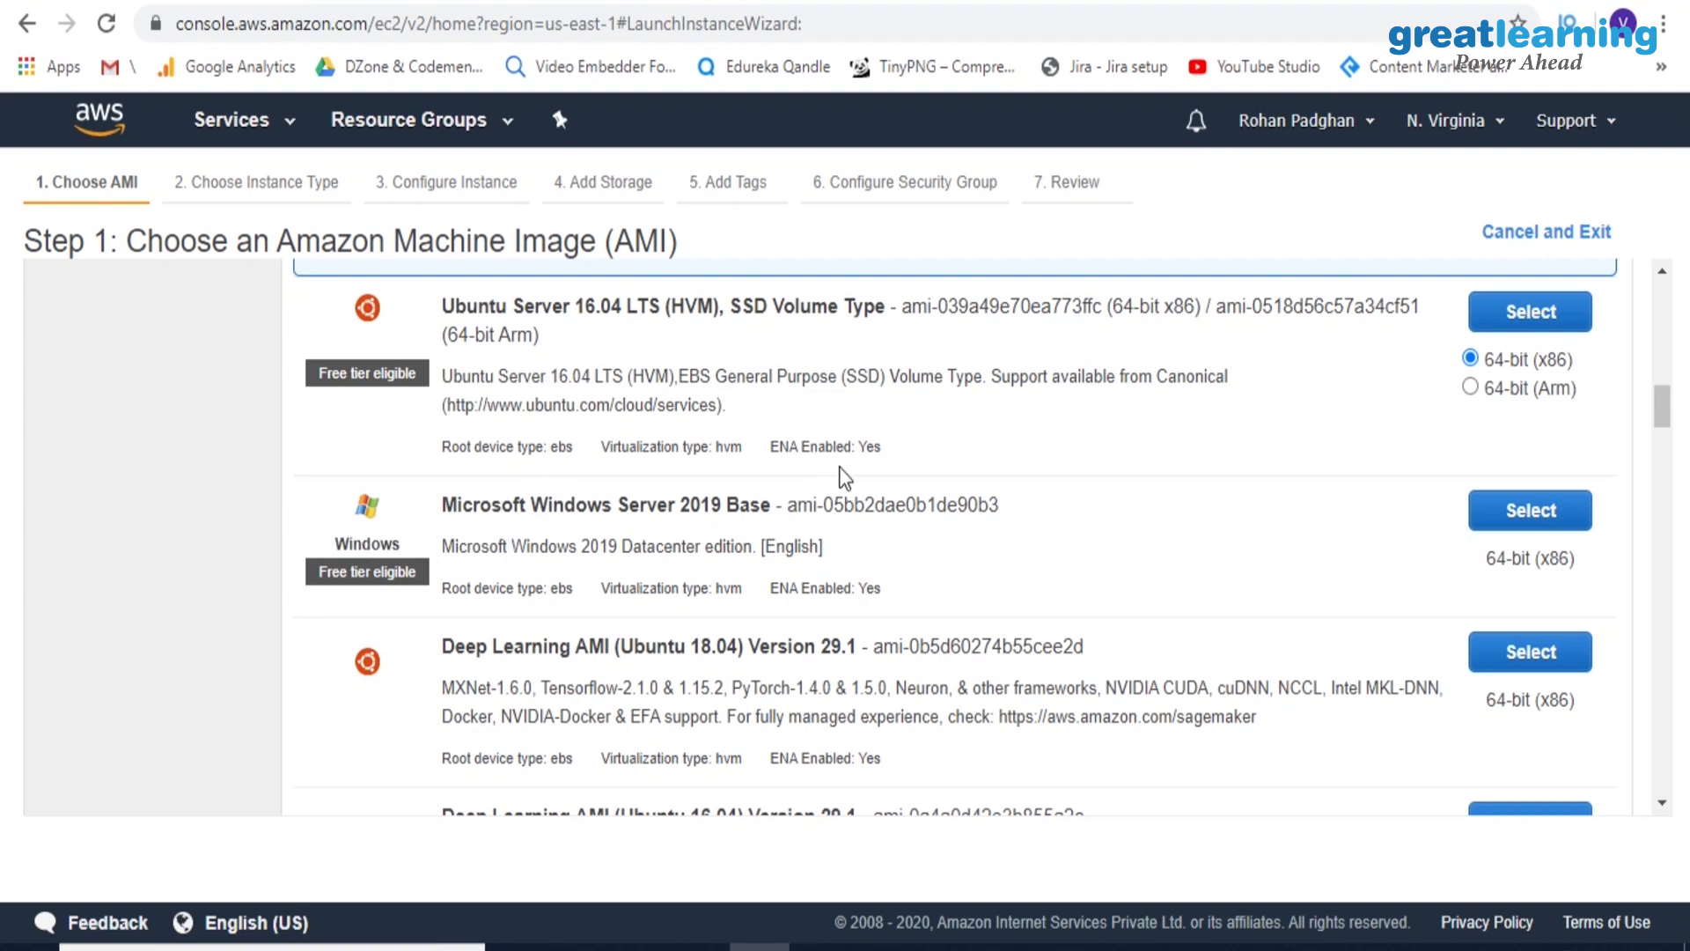
{"action": "left_click", "coordinate": [1531, 510]}
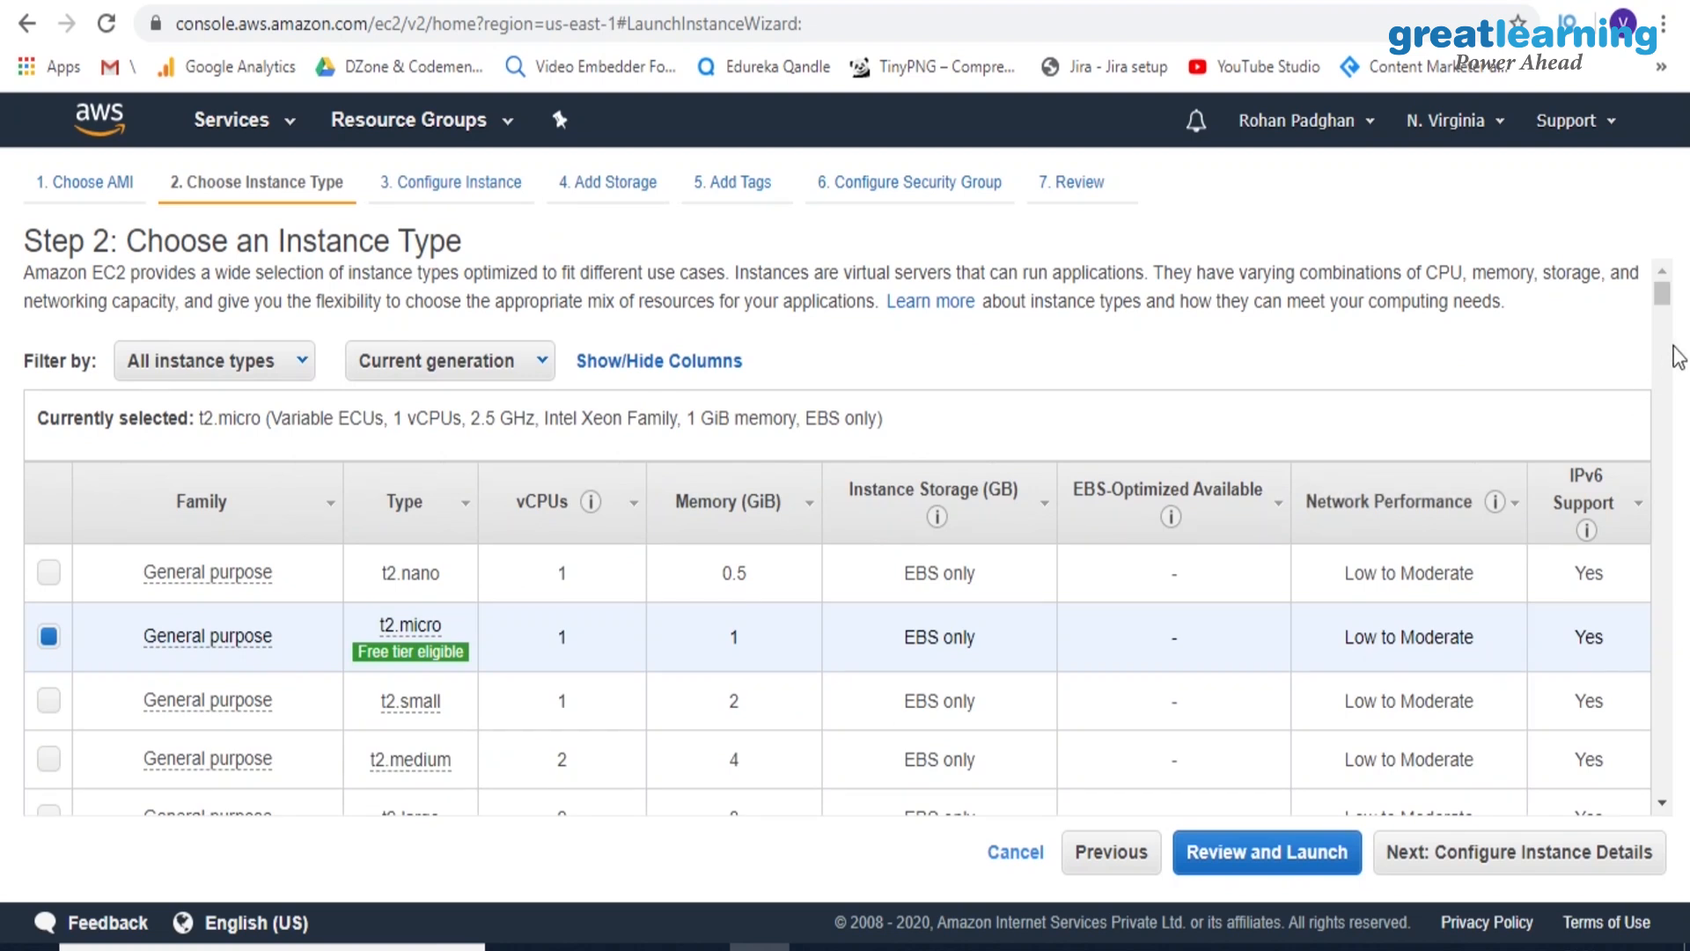
Review the instance types, keep t2.micro selected and continue to the instance details
{"action": "left_click_drag", "start_coordinate": [1667, 299], "coordinate": [1668, 308]}
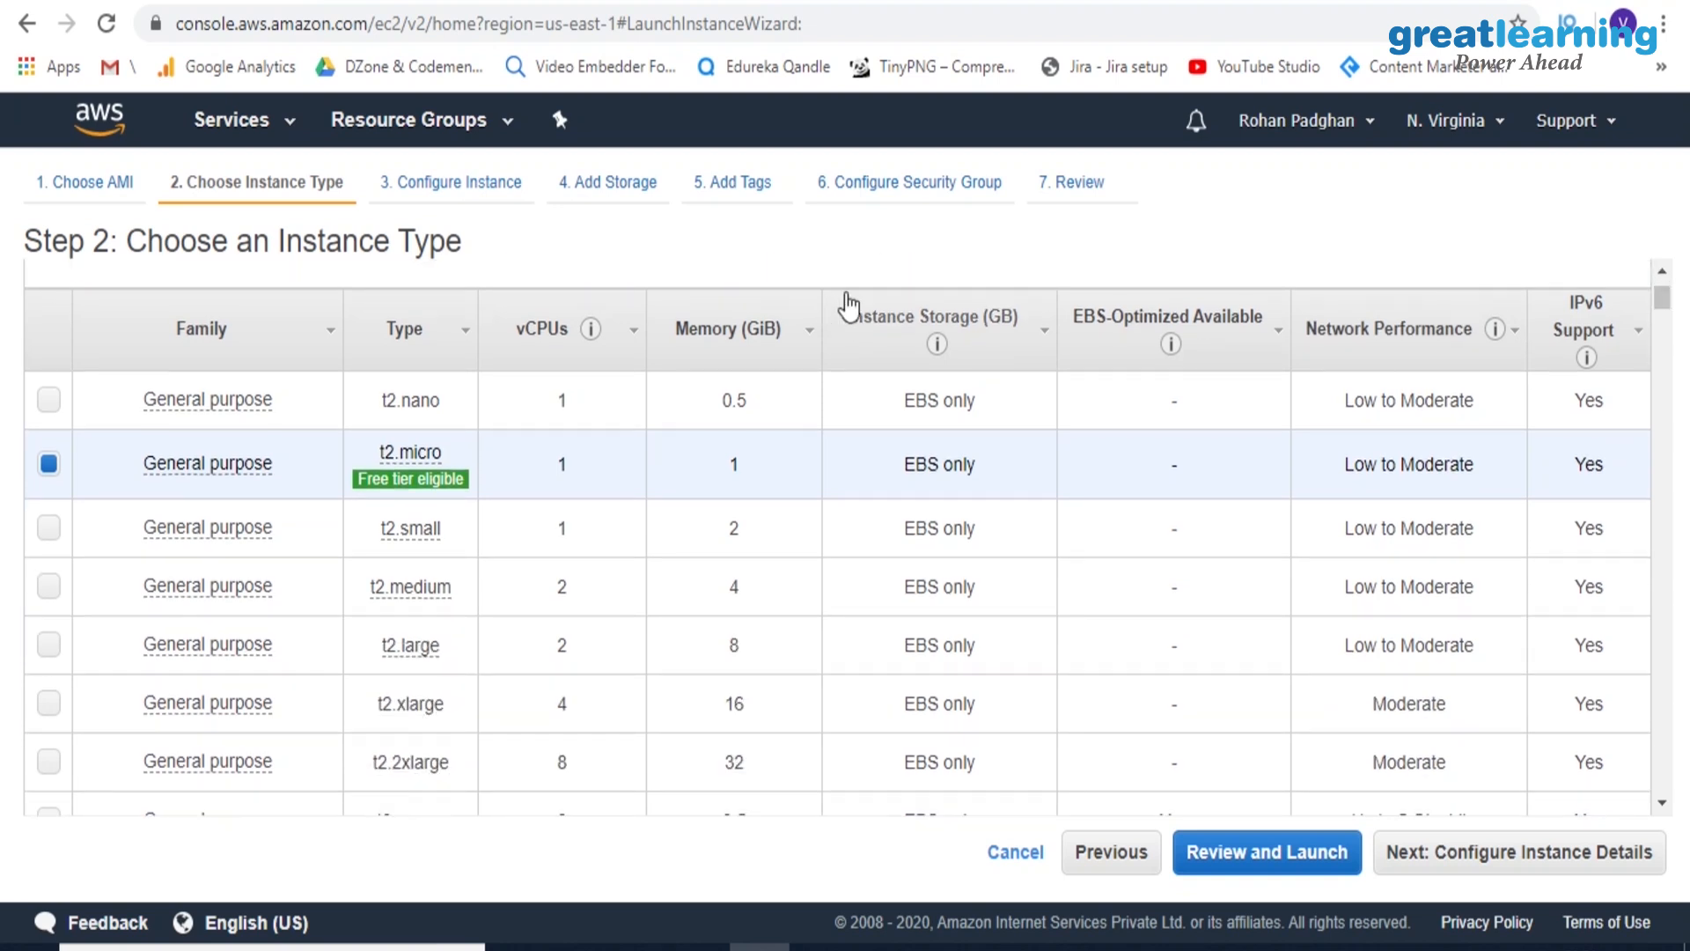
{"action": "mouse_move", "coordinate": [152, 478]}
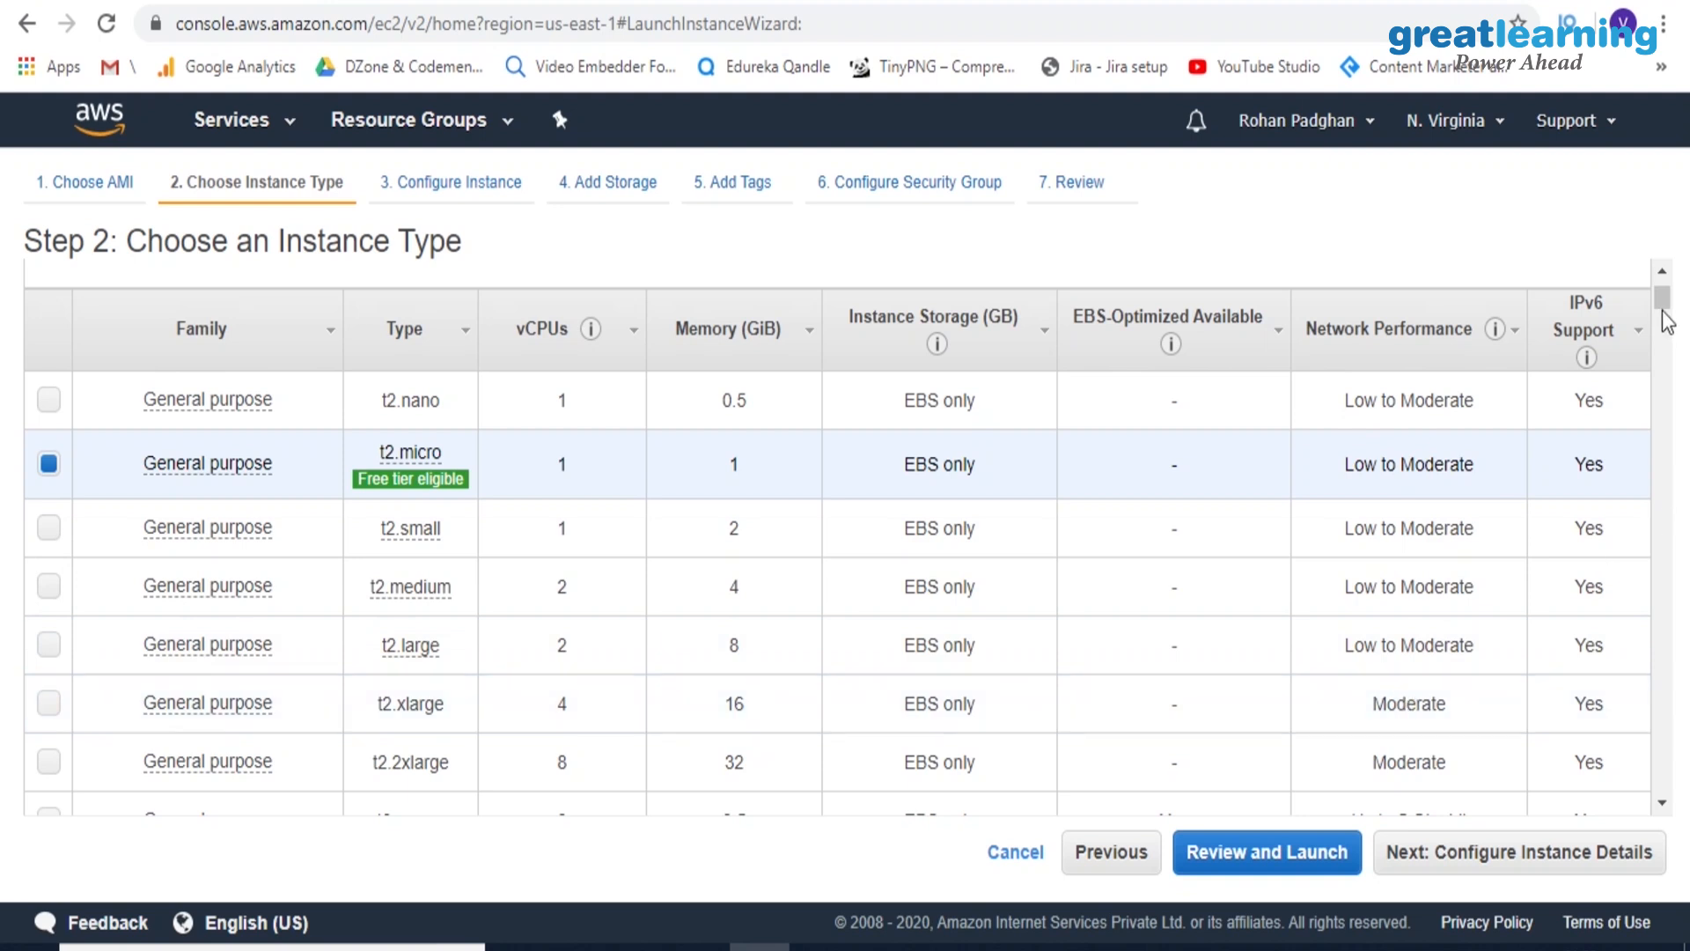
{"action": "left_click_drag", "start_coordinate": [1663, 308], "coordinate": [1664, 443]}
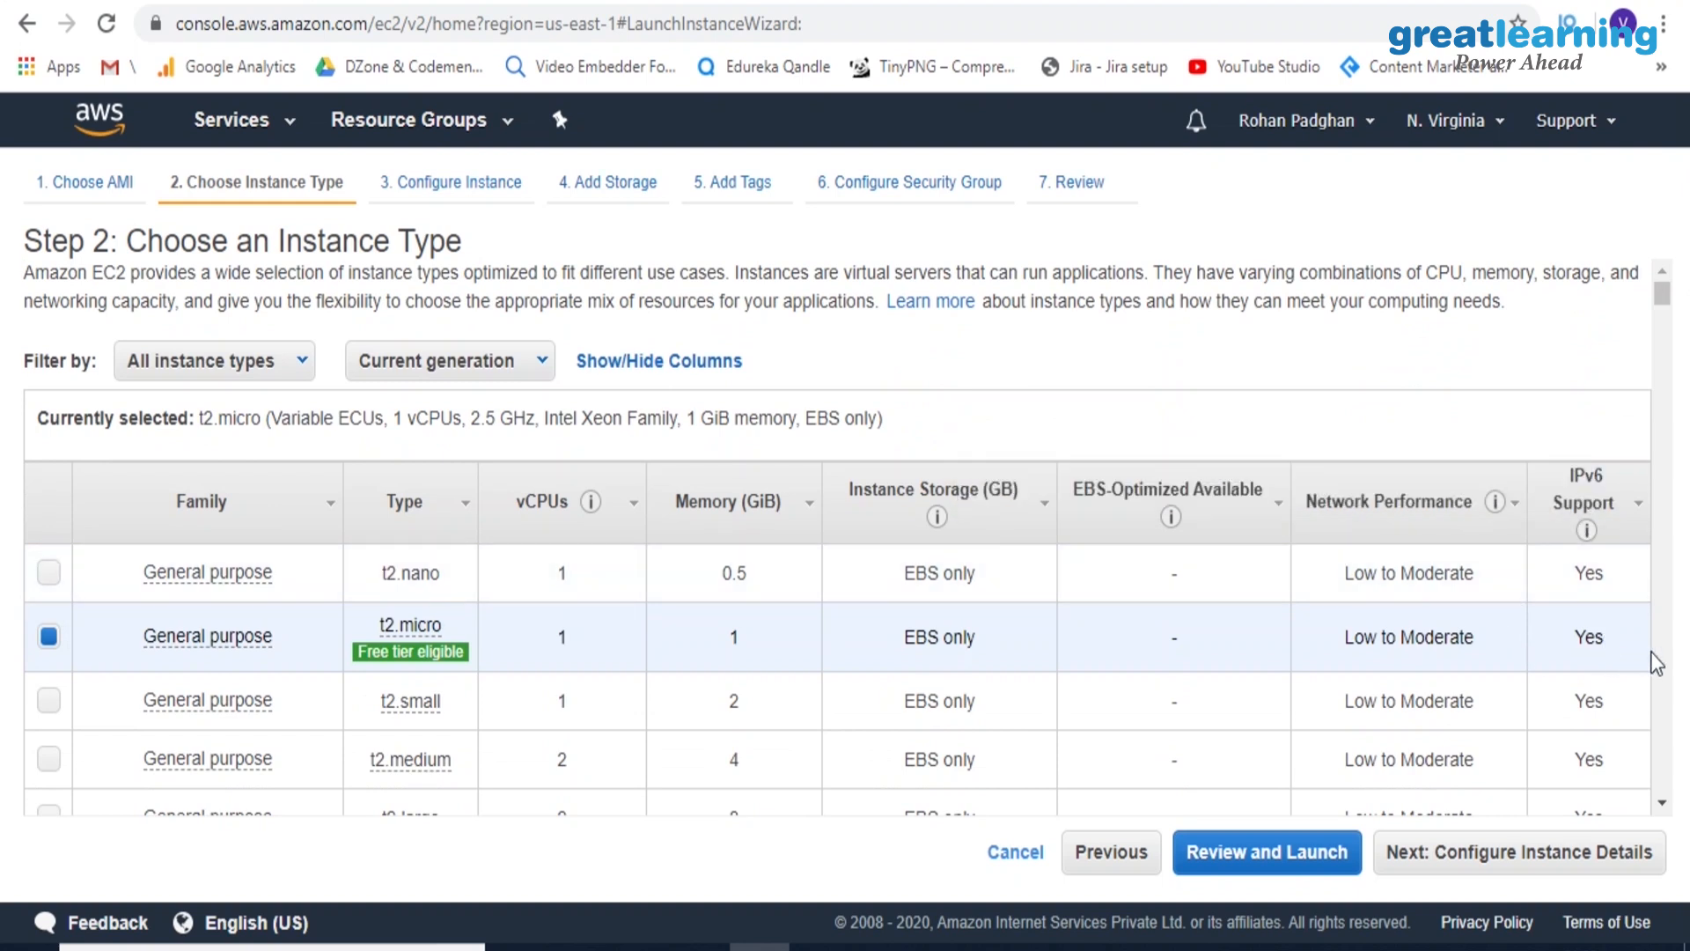
{"action": "left_click", "coordinate": [1458, 854]}
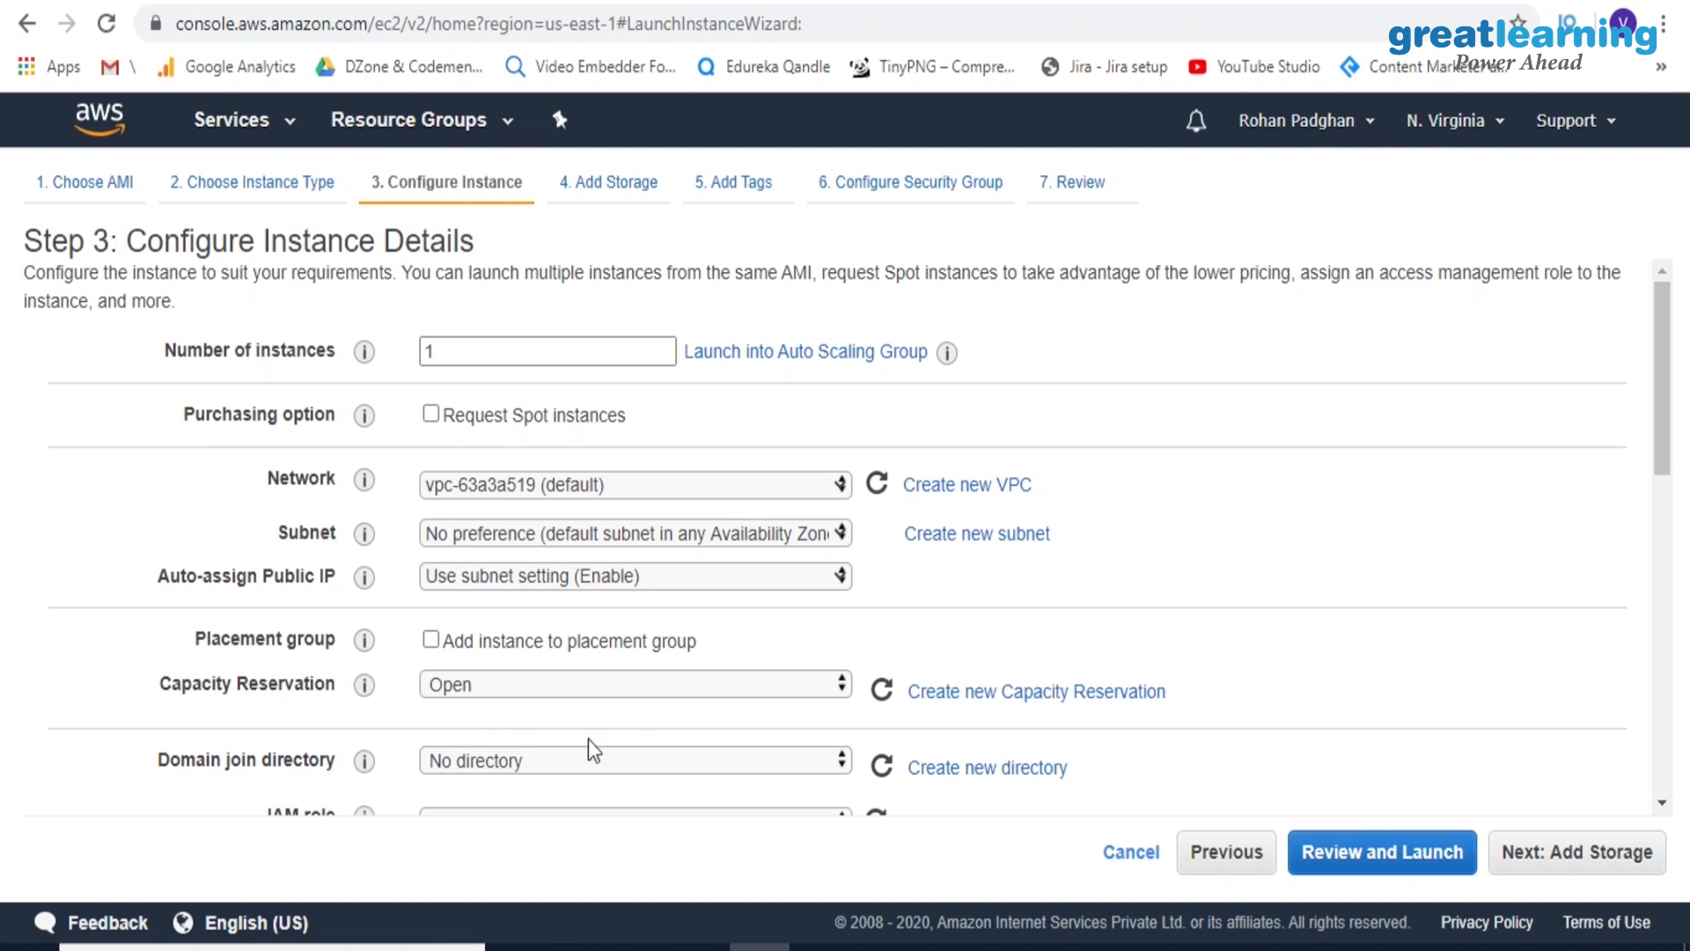
Accept the default instance details and storage, add no tags, and continue to the security group configuration
{"action": "left_click", "coordinate": [1572, 854]}
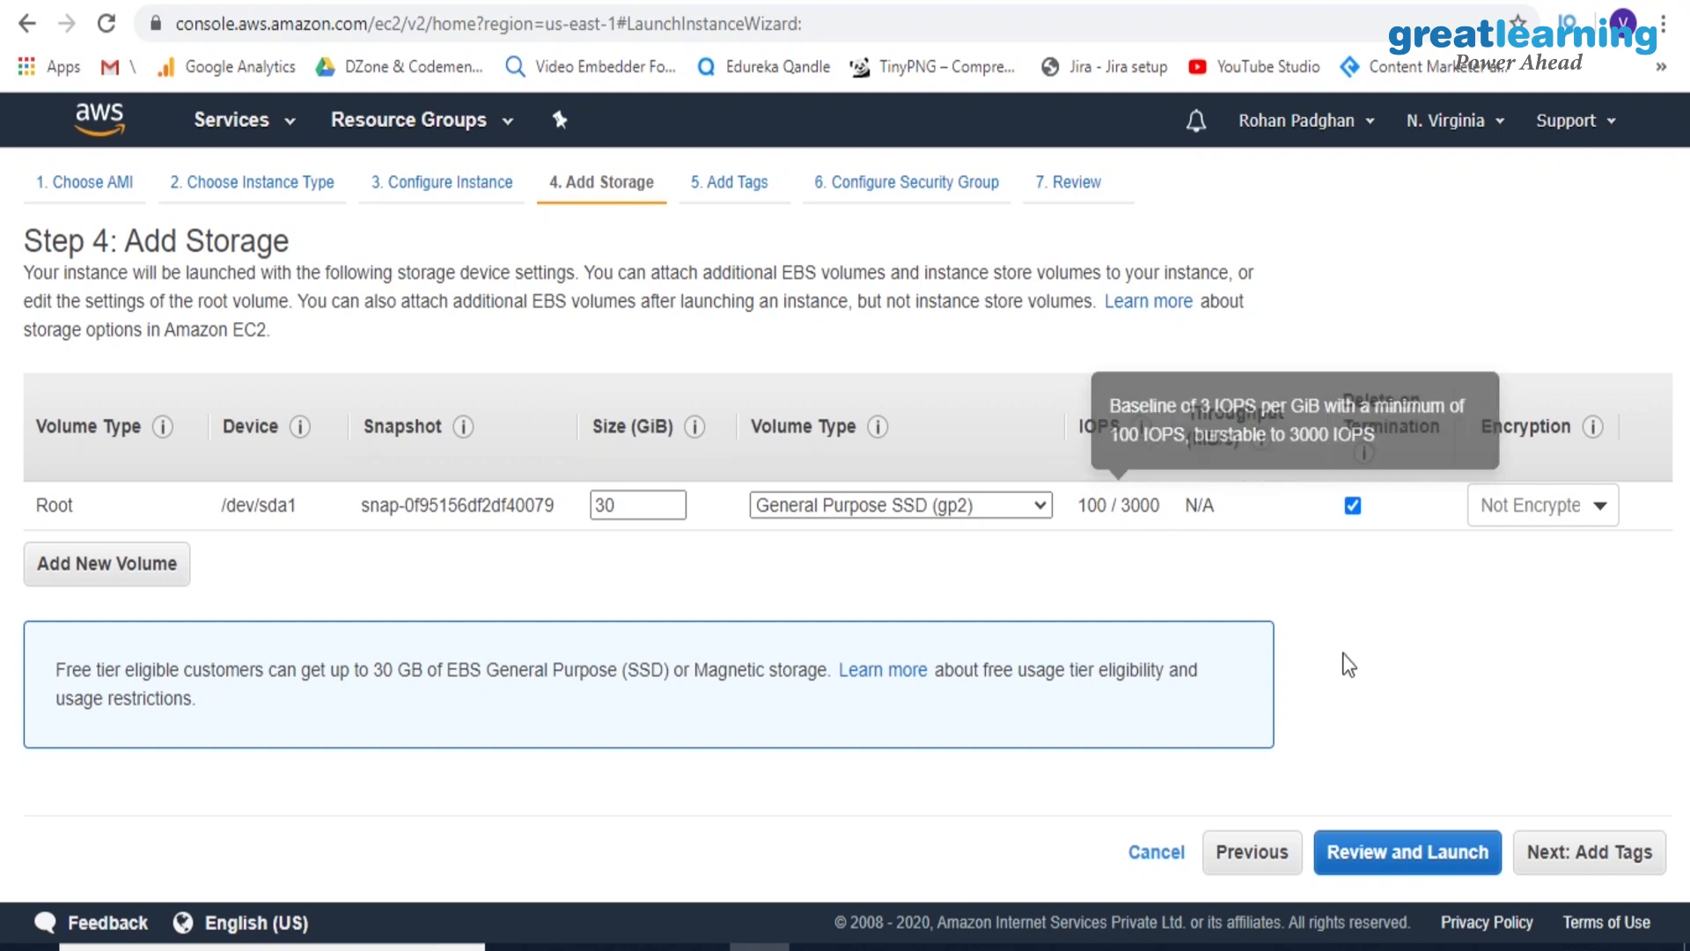
{"action": "left_click", "coordinate": [1582, 859]}
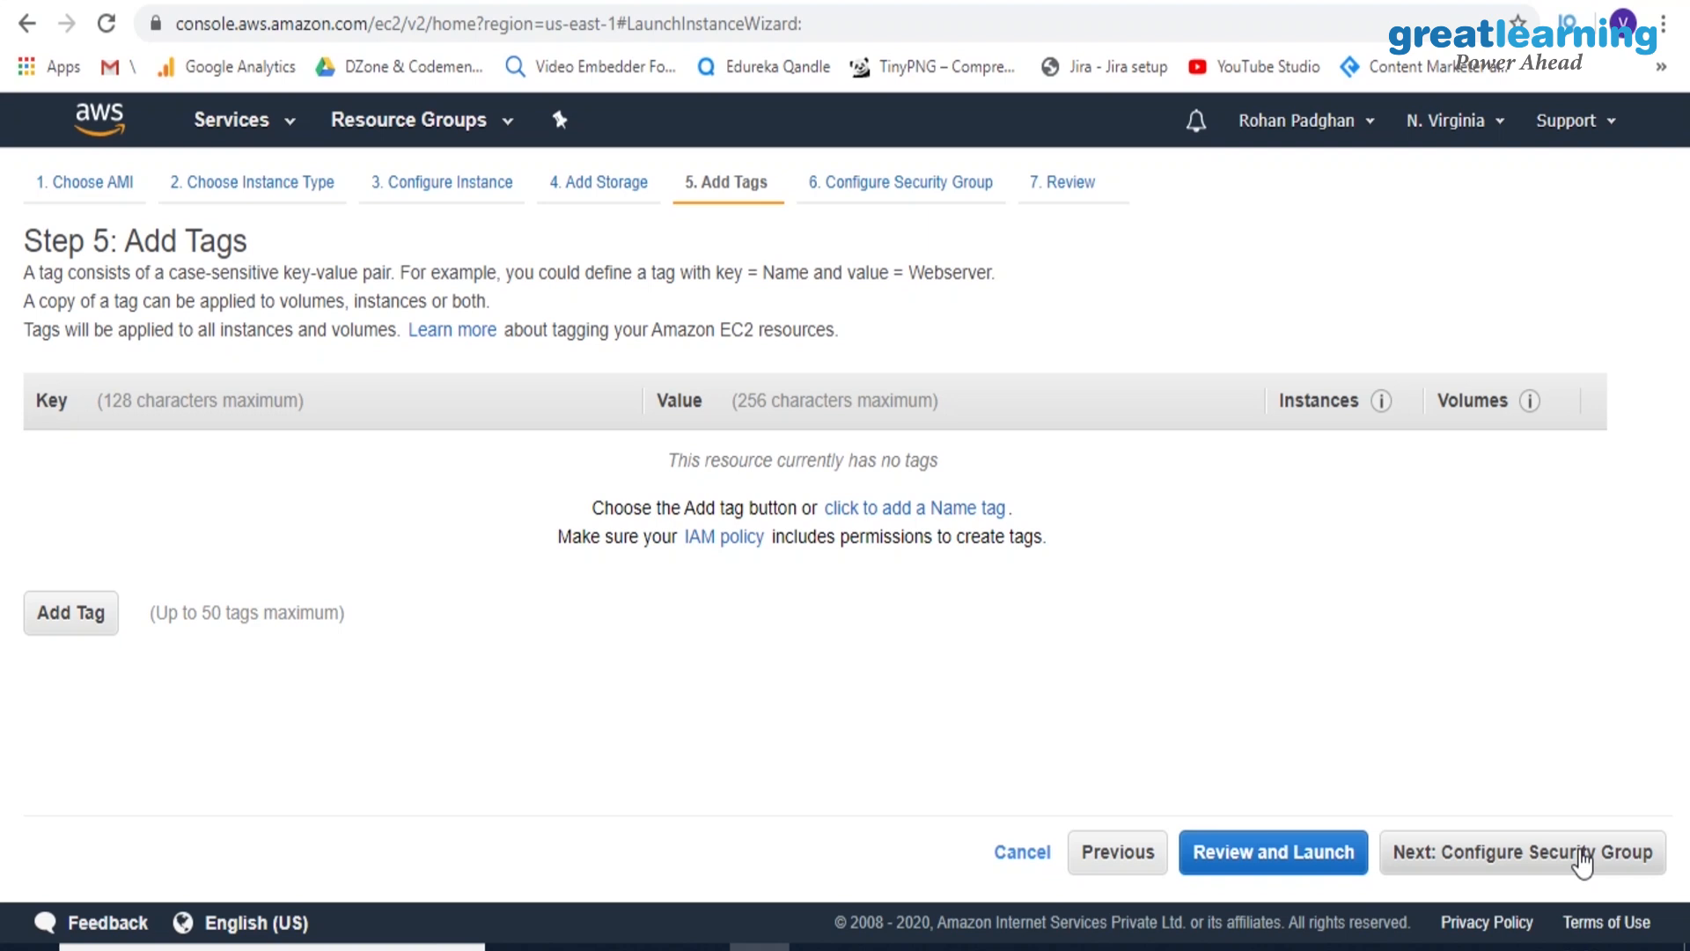
{"action": "left_click", "coordinate": [1582, 854]}
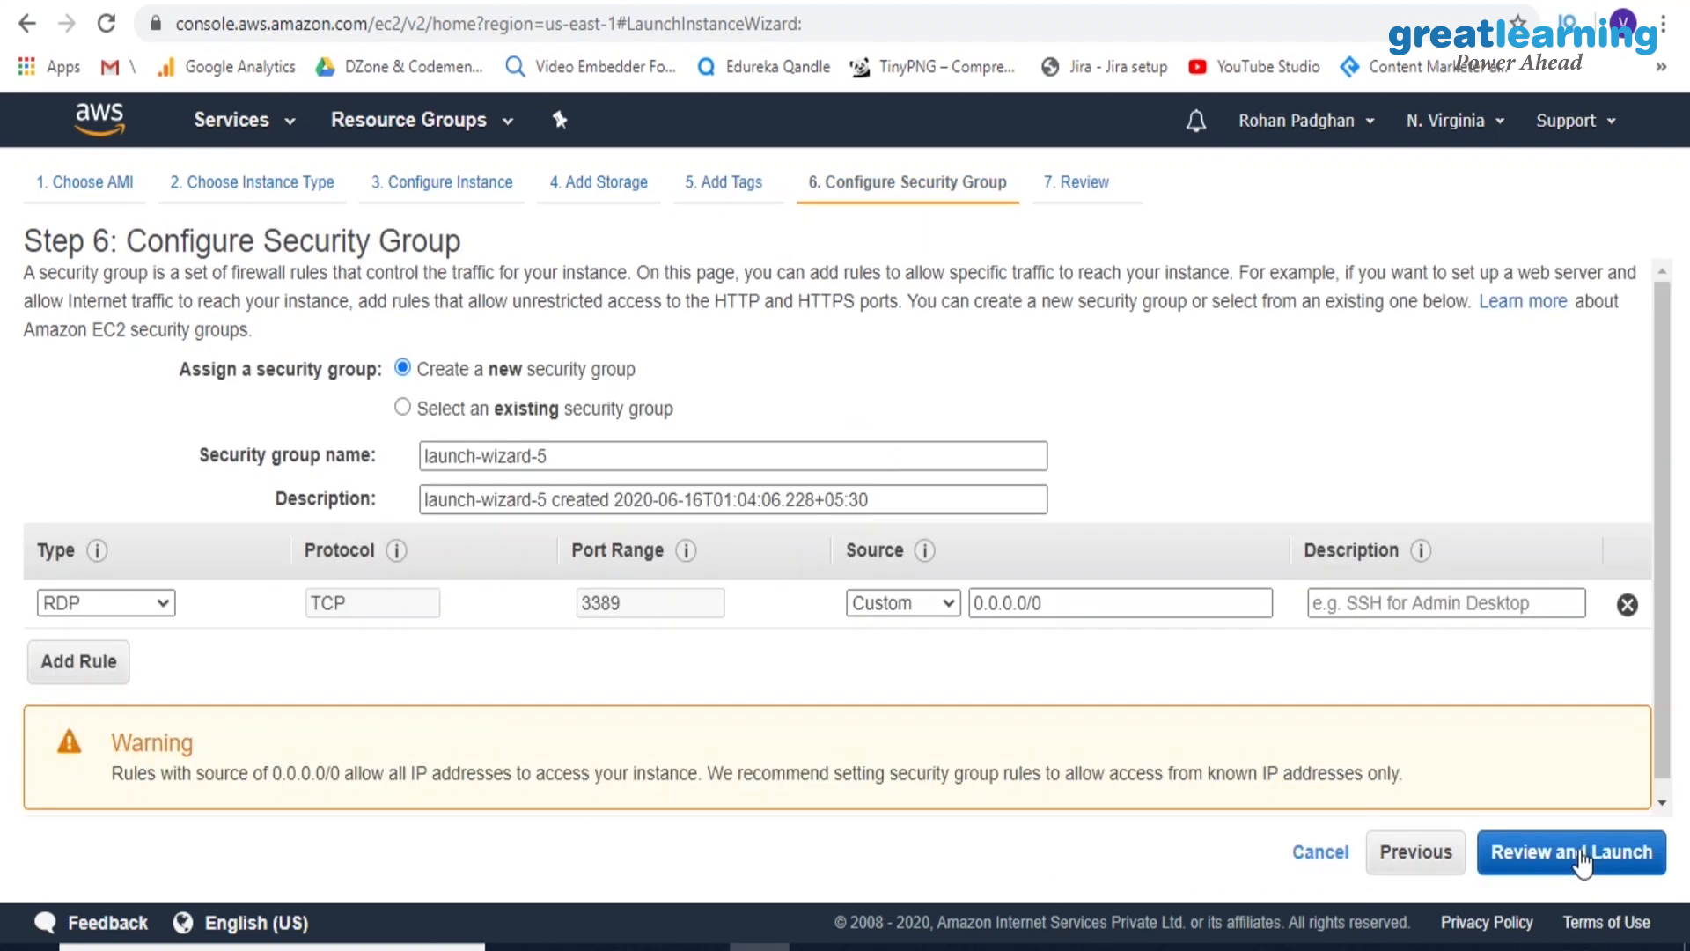
Keep the RDP rule with source 0.0.0.0/0 in the new security group and continue to the launch review
{"action": "left_click", "coordinate": [124, 619]}
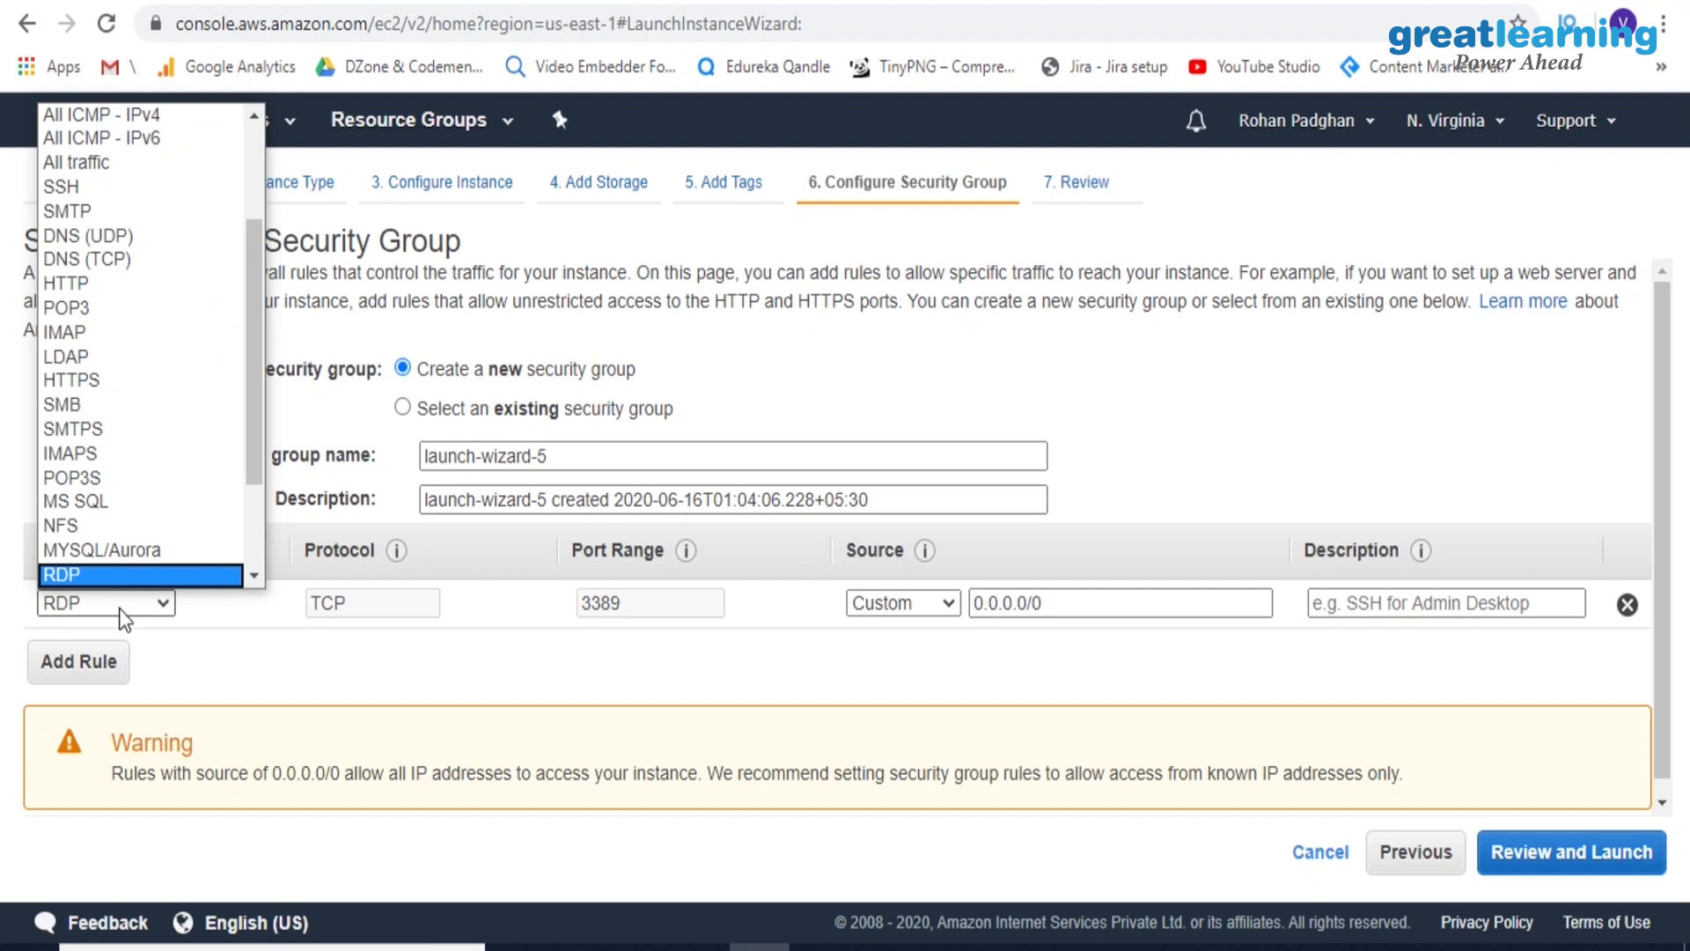
{"action": "left_click", "coordinate": [124, 620]}
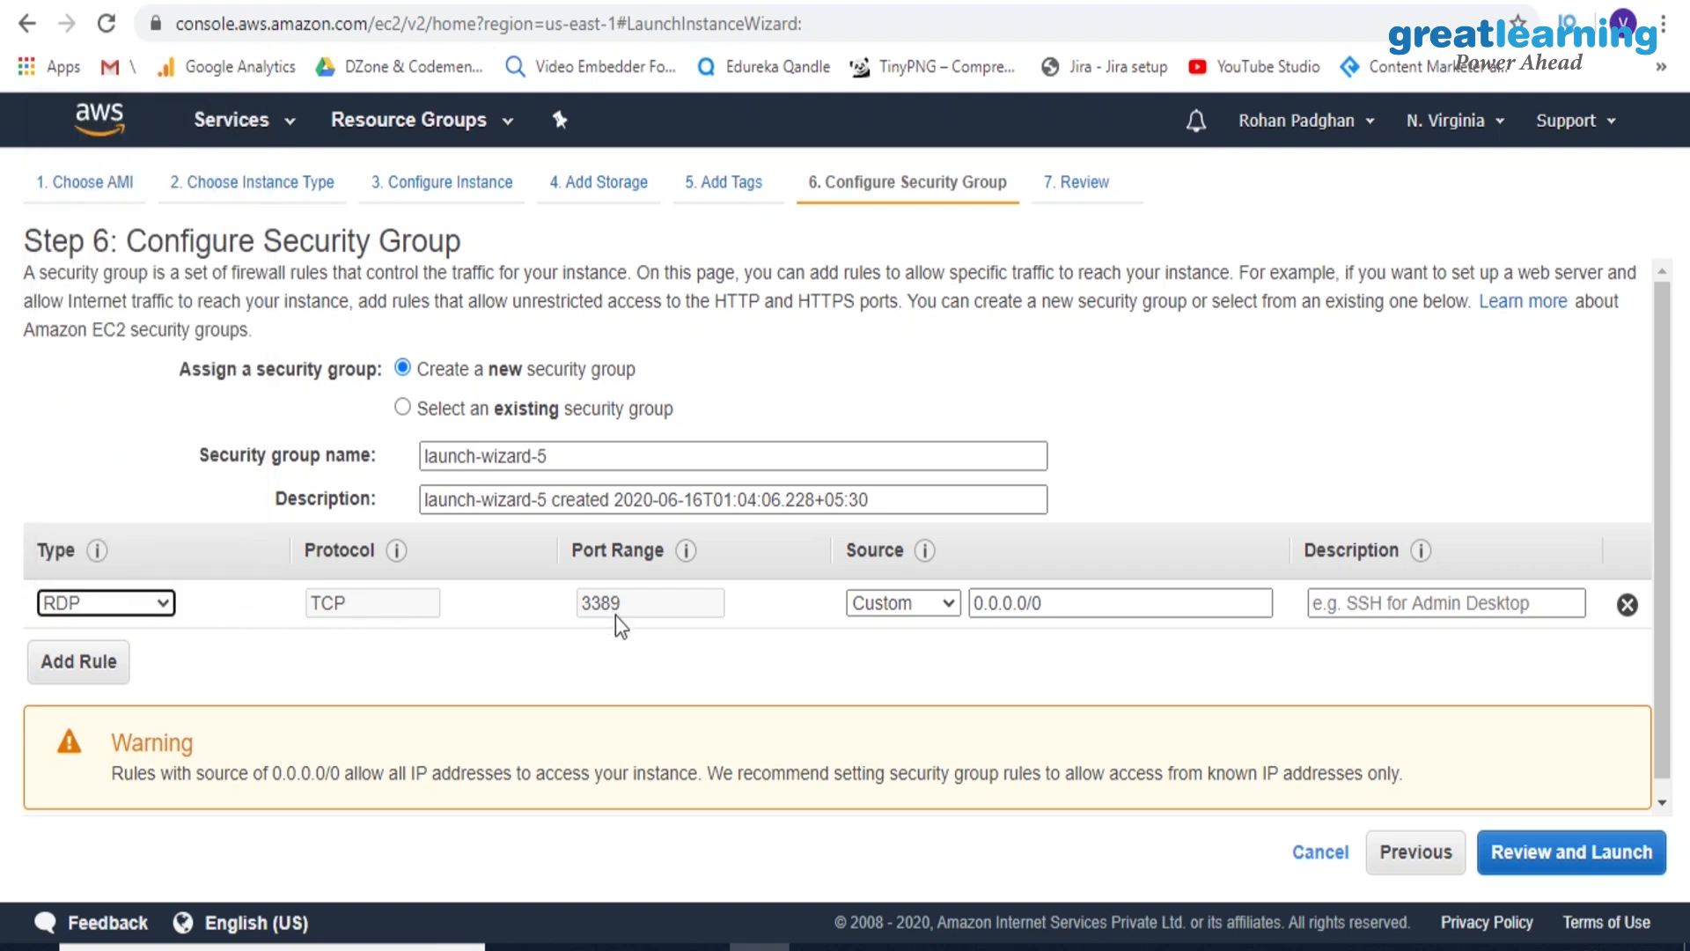
{"action": "left_click", "coordinate": [1010, 607]}
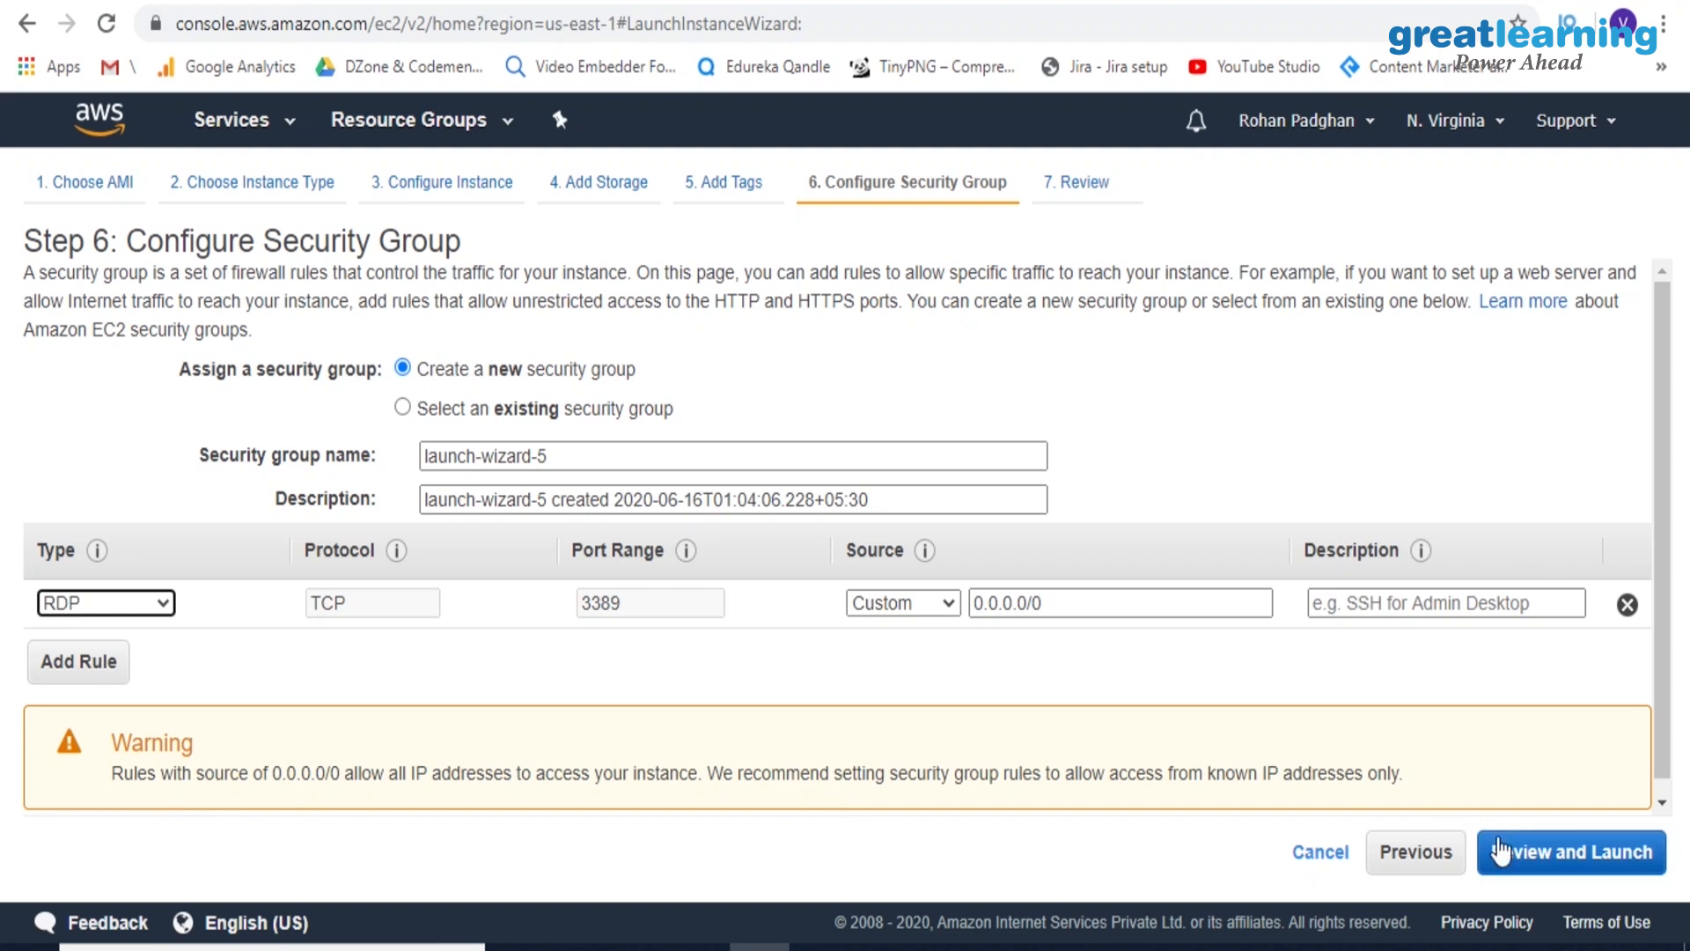
{"action": "left_click", "coordinate": [1530, 860]}
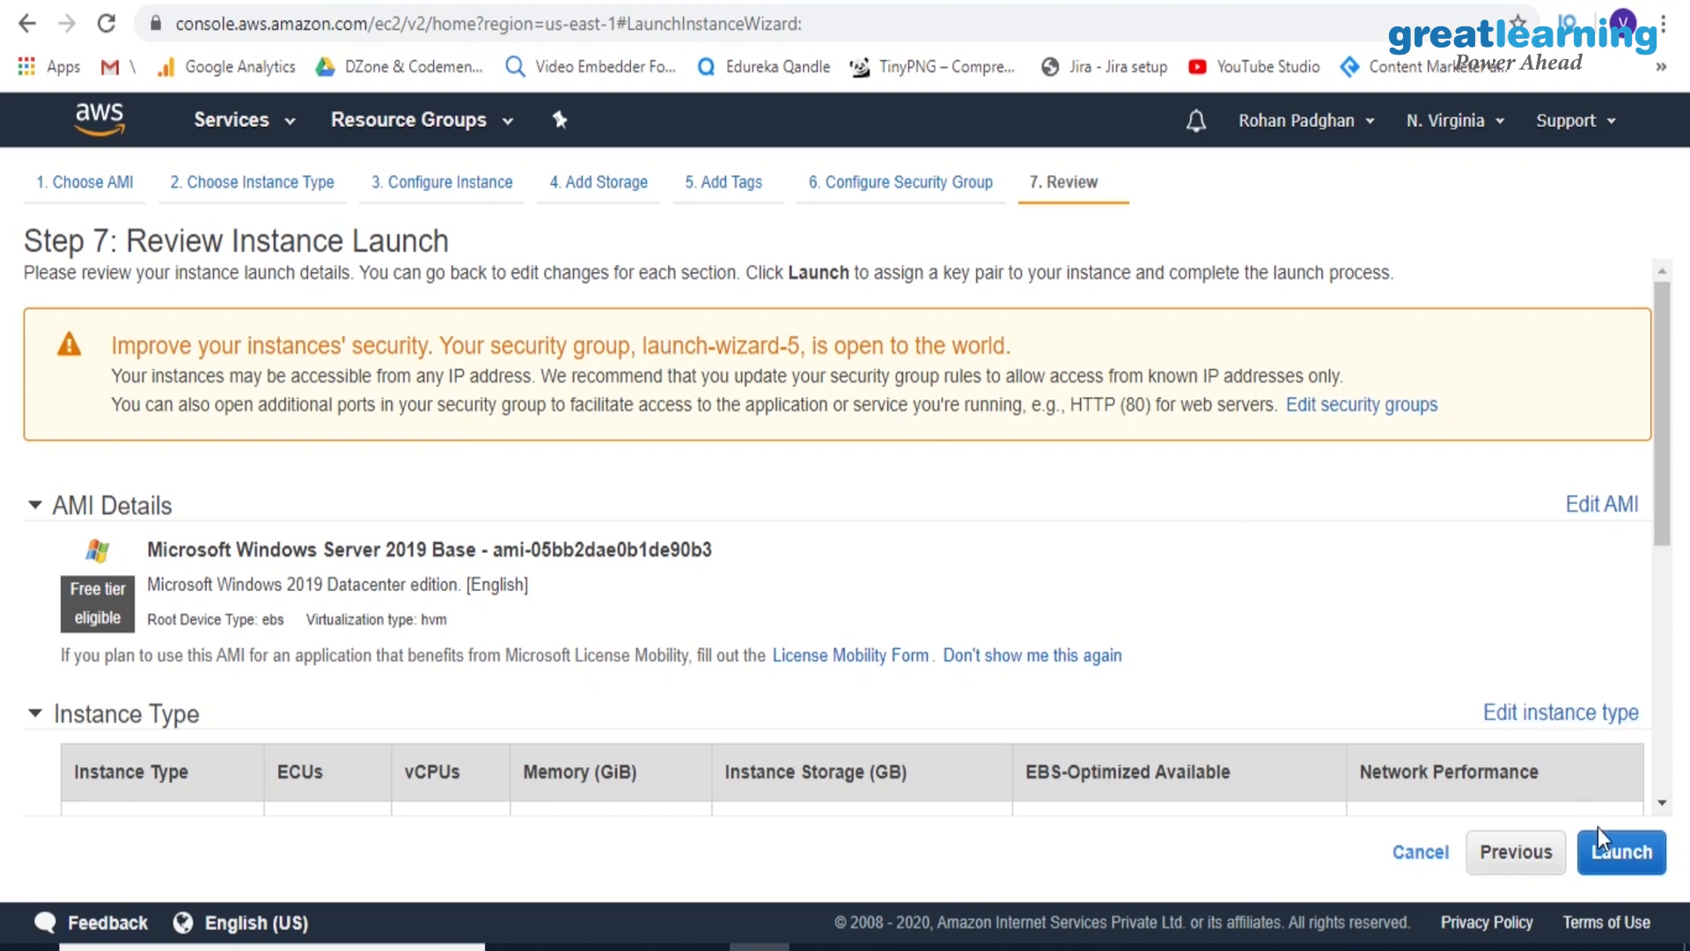
Proceed with the launch, create a new key pair named sam321 and download its private key file
{"action": "left_click", "coordinate": [1609, 860]}
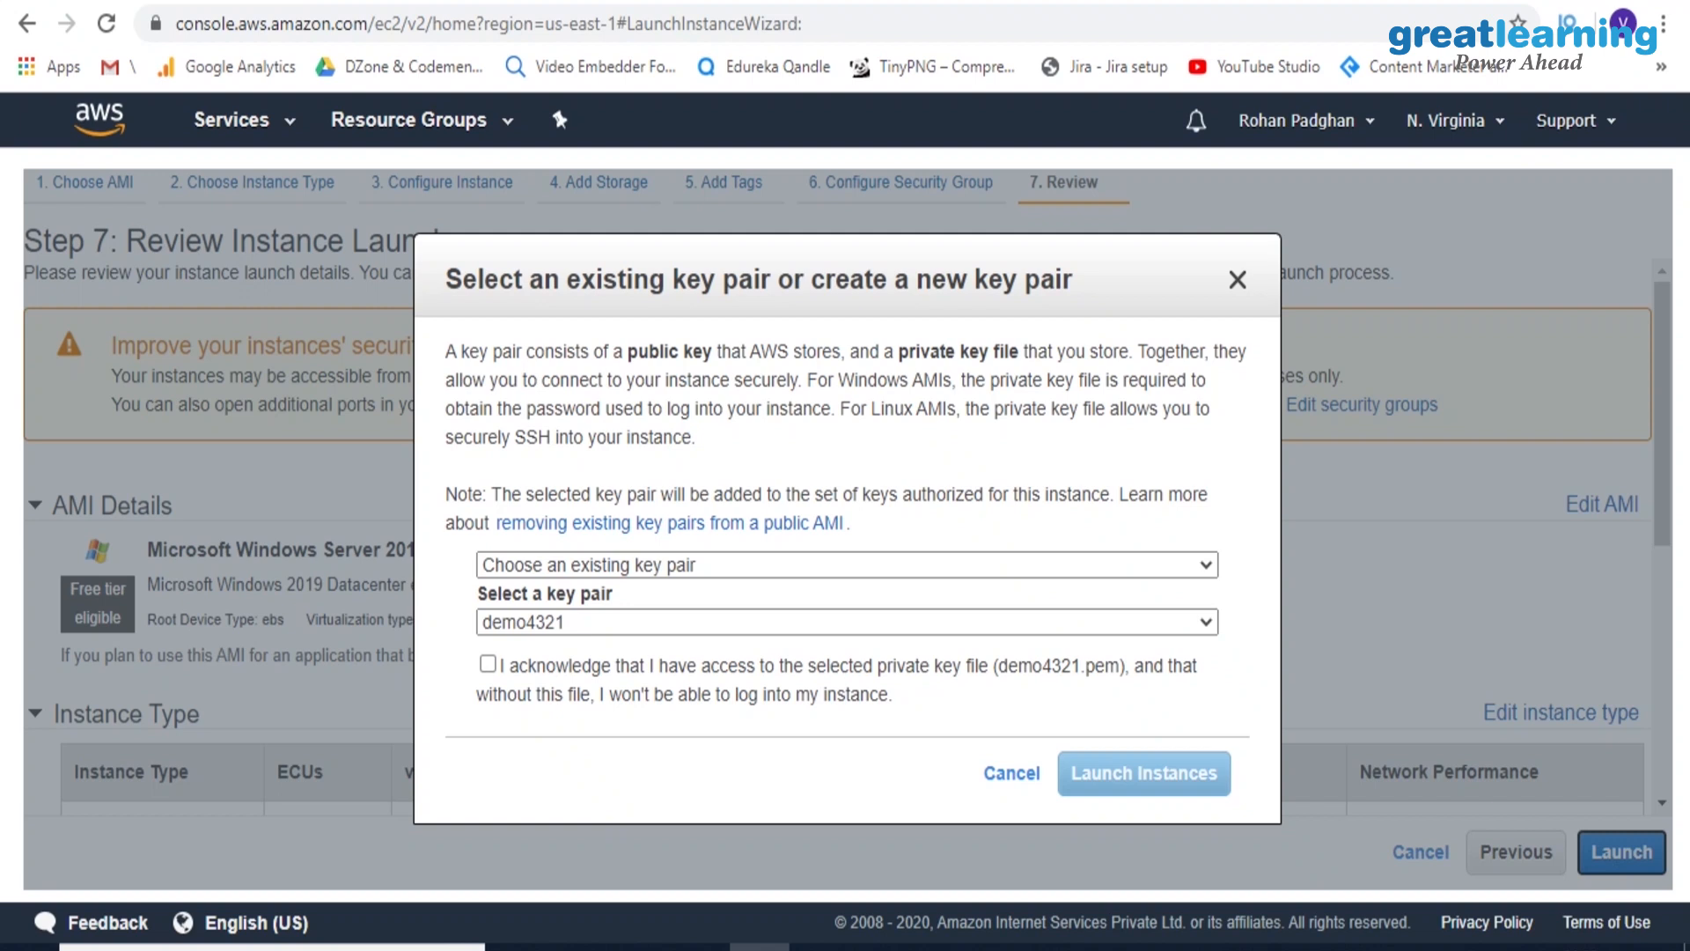
{"action": "left_click", "coordinate": [487, 663]}
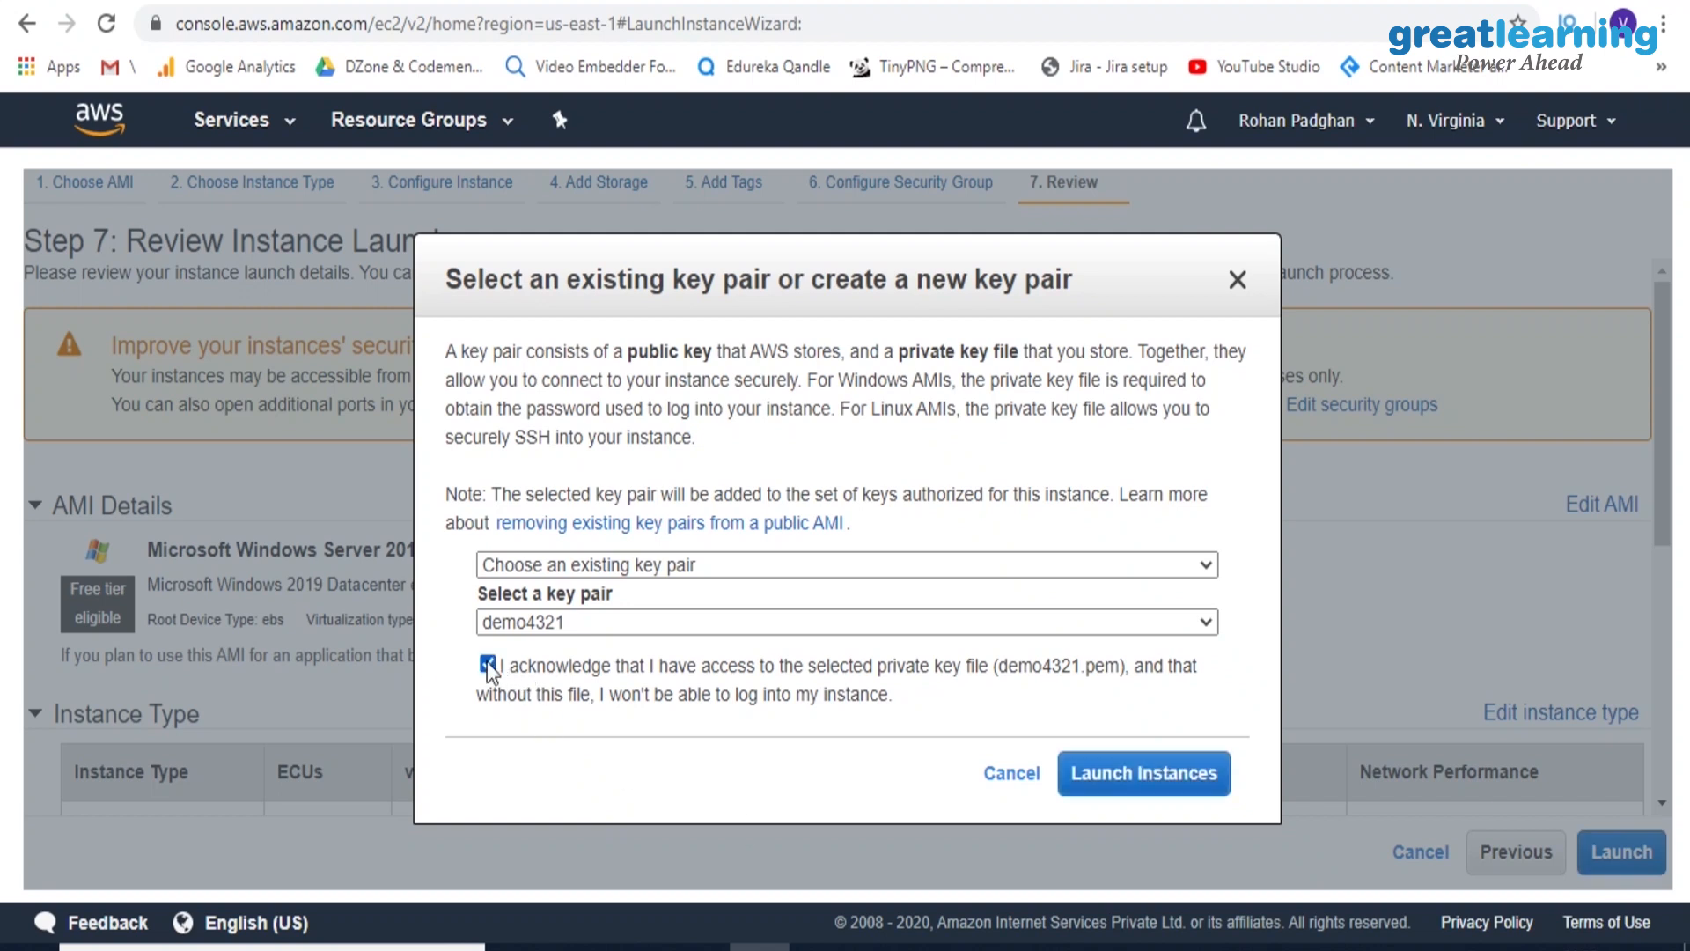
{"action": "left_click", "coordinate": [618, 568]}
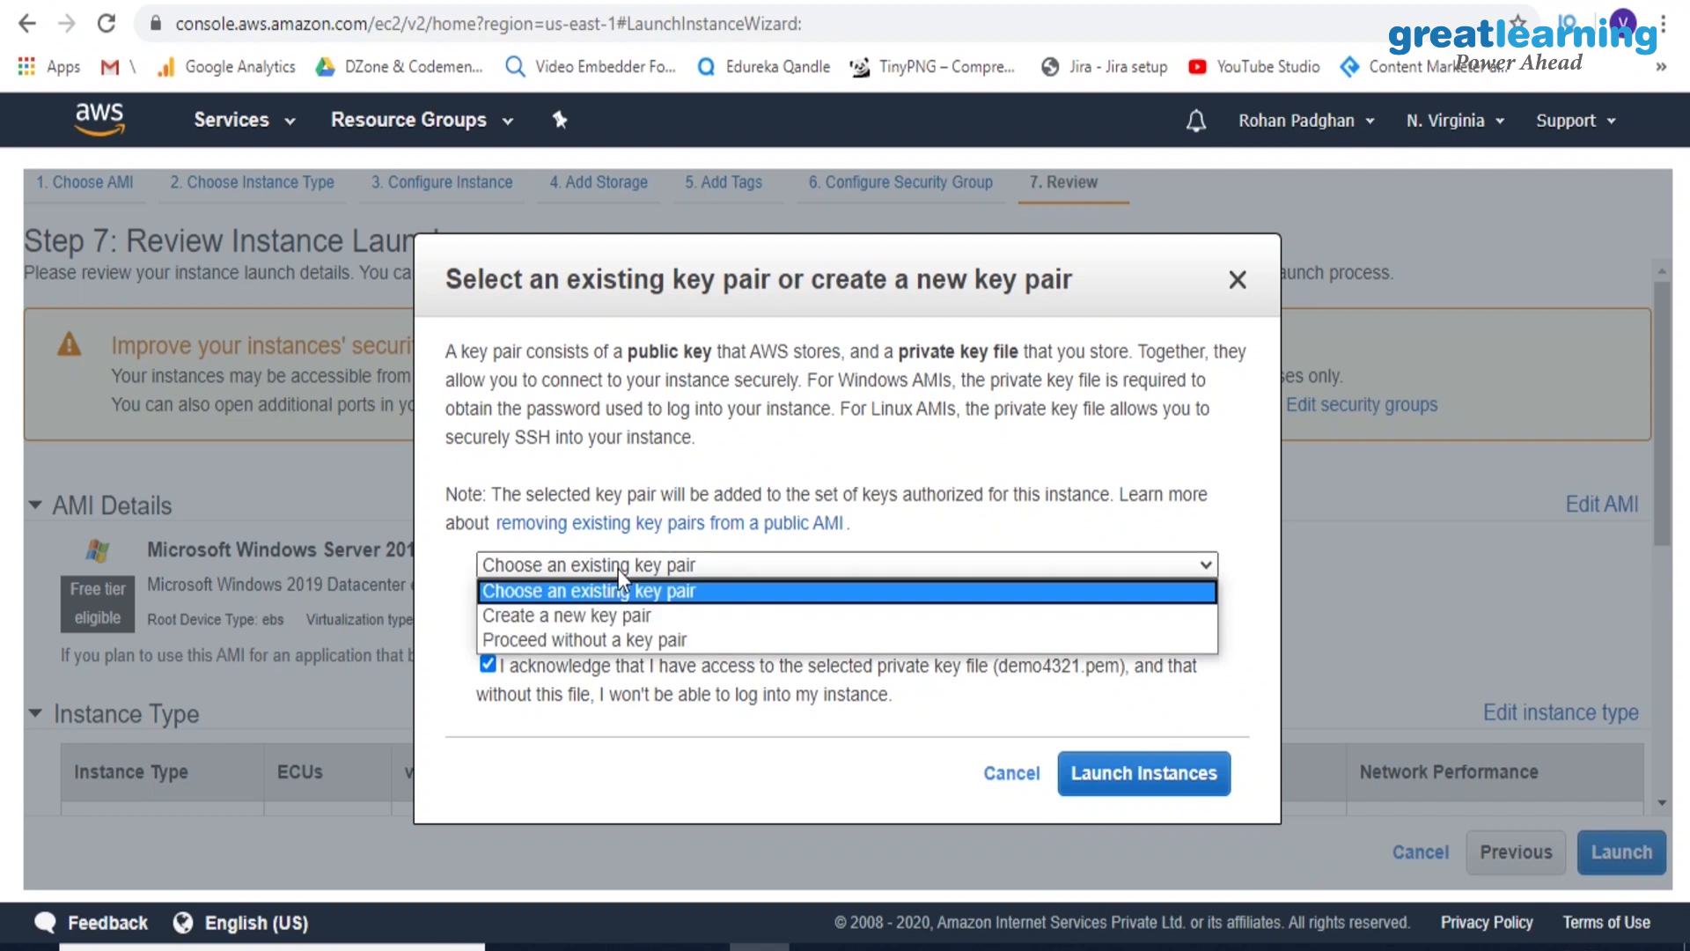
{"action": "left_click", "coordinate": [570, 614]}
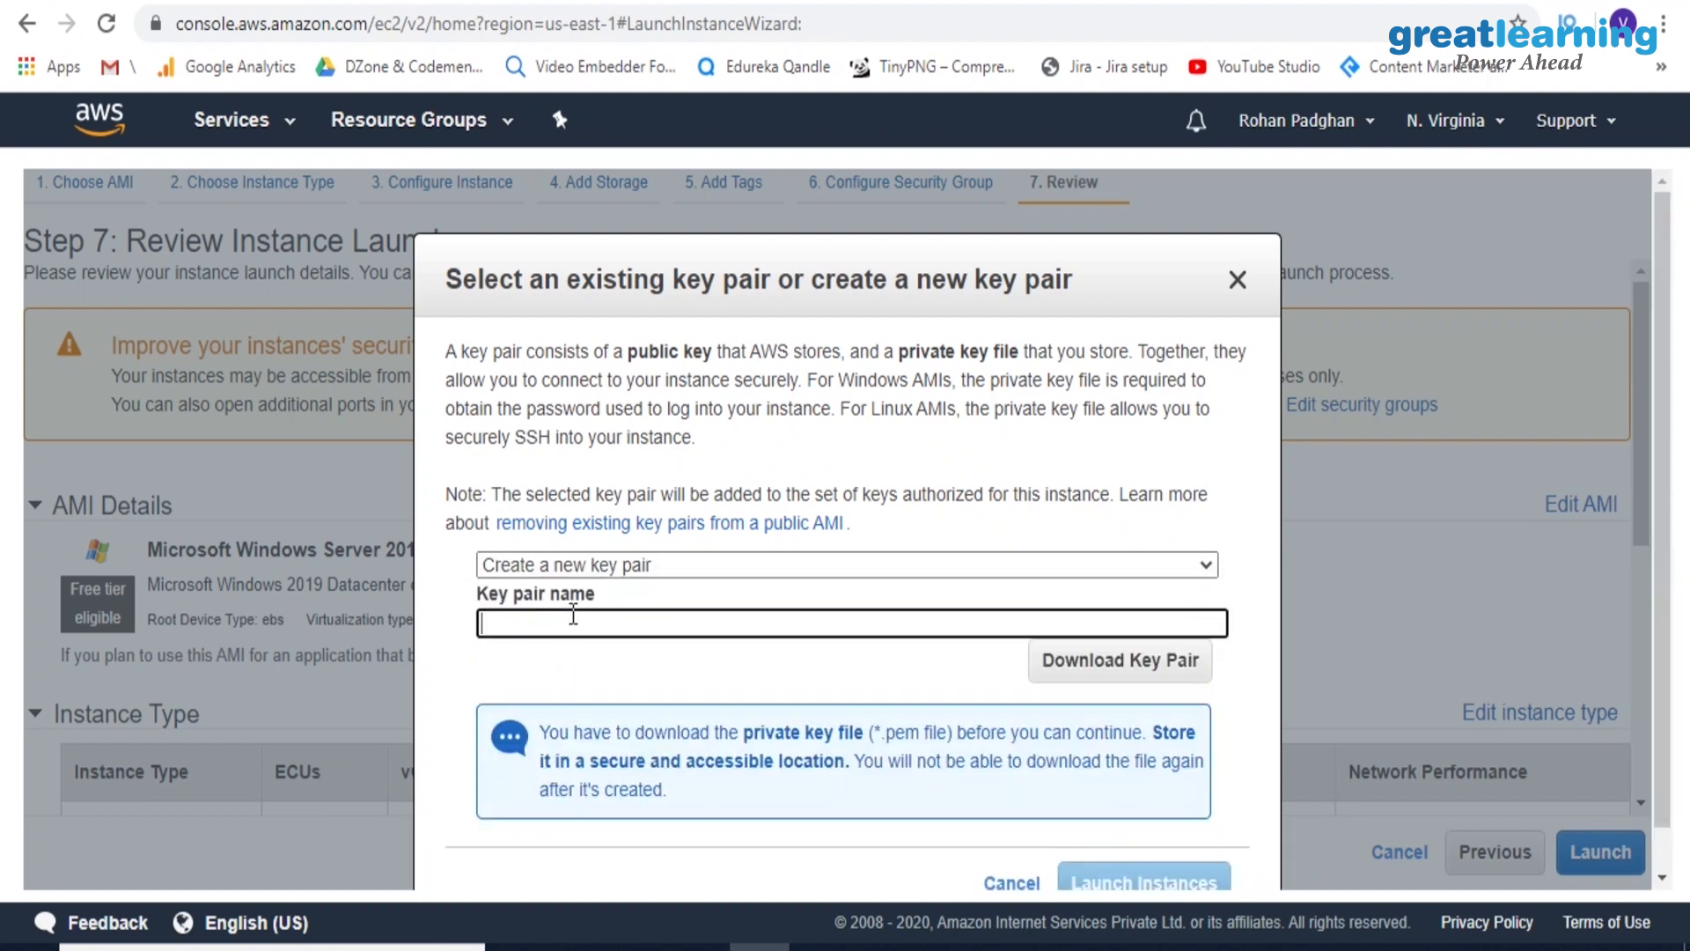
{"action": "type", "text": "sa"}
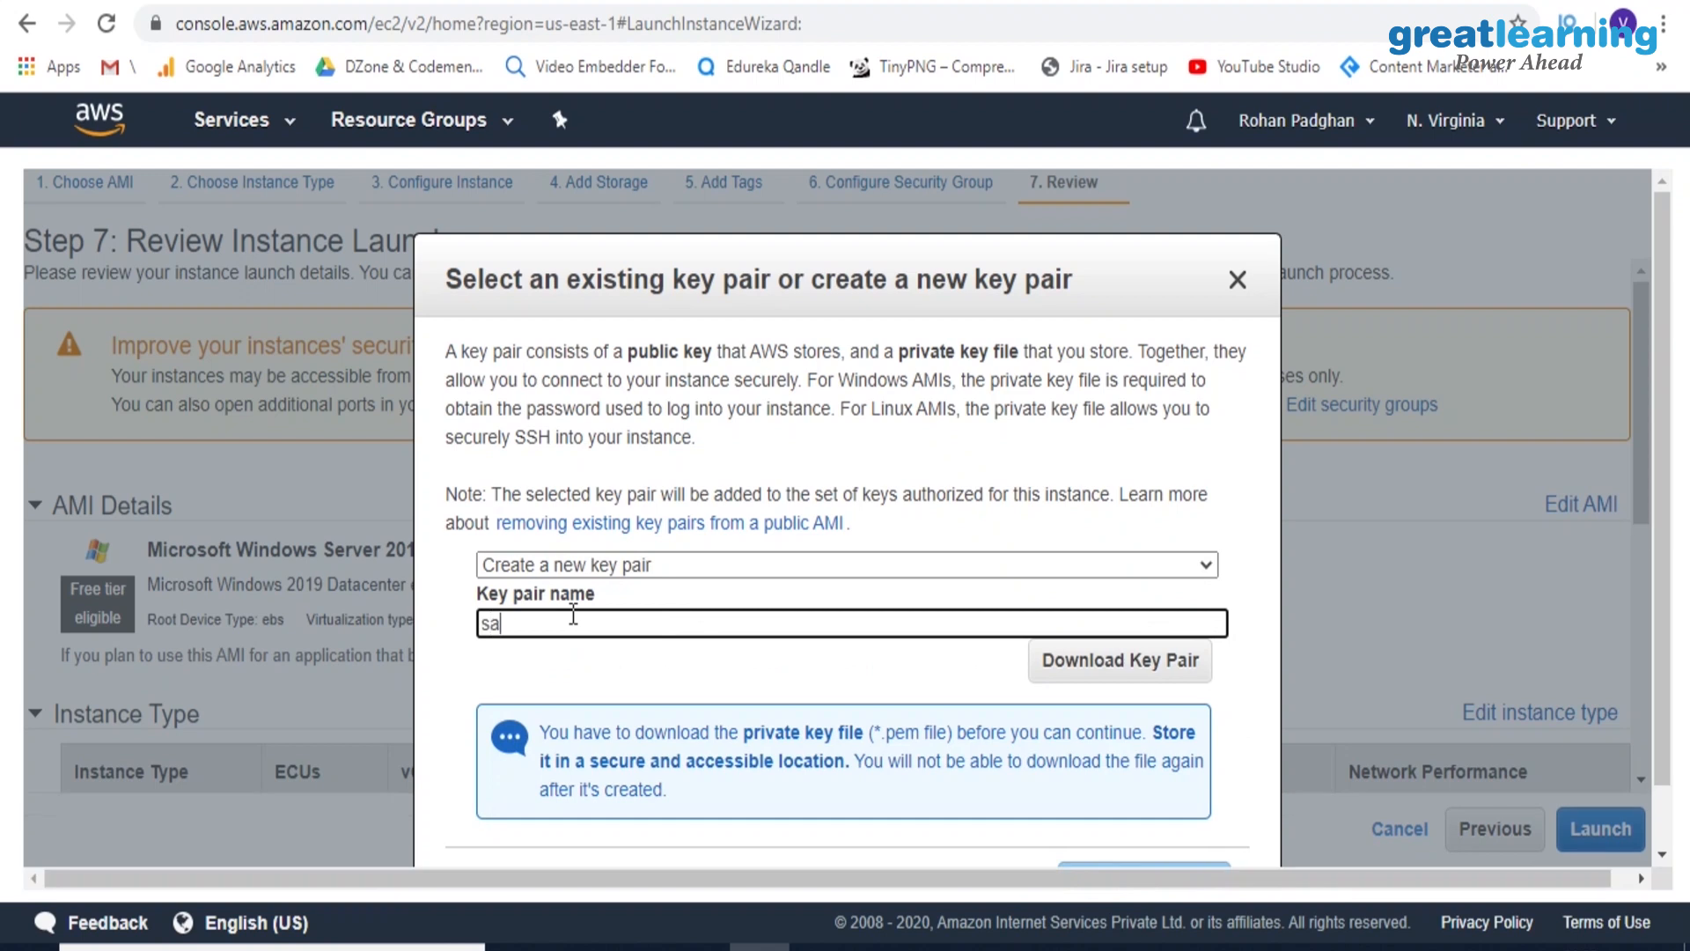
{"action": "type", "text": "m321"}
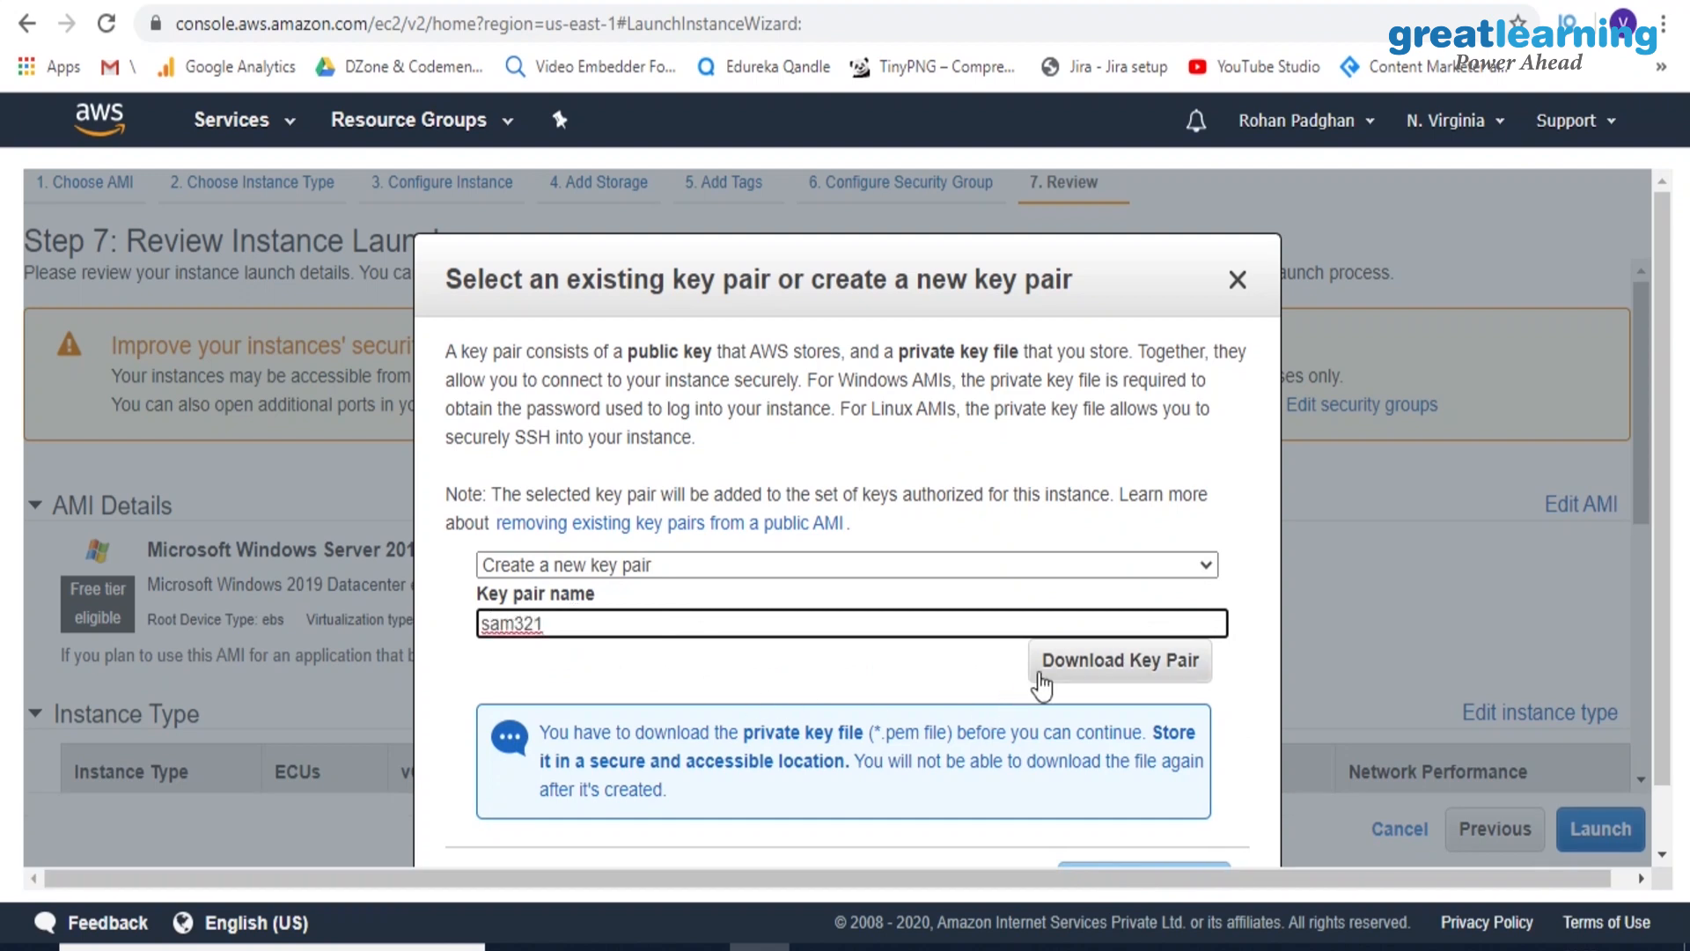
{"action": "left_click", "coordinate": [1075, 669]}
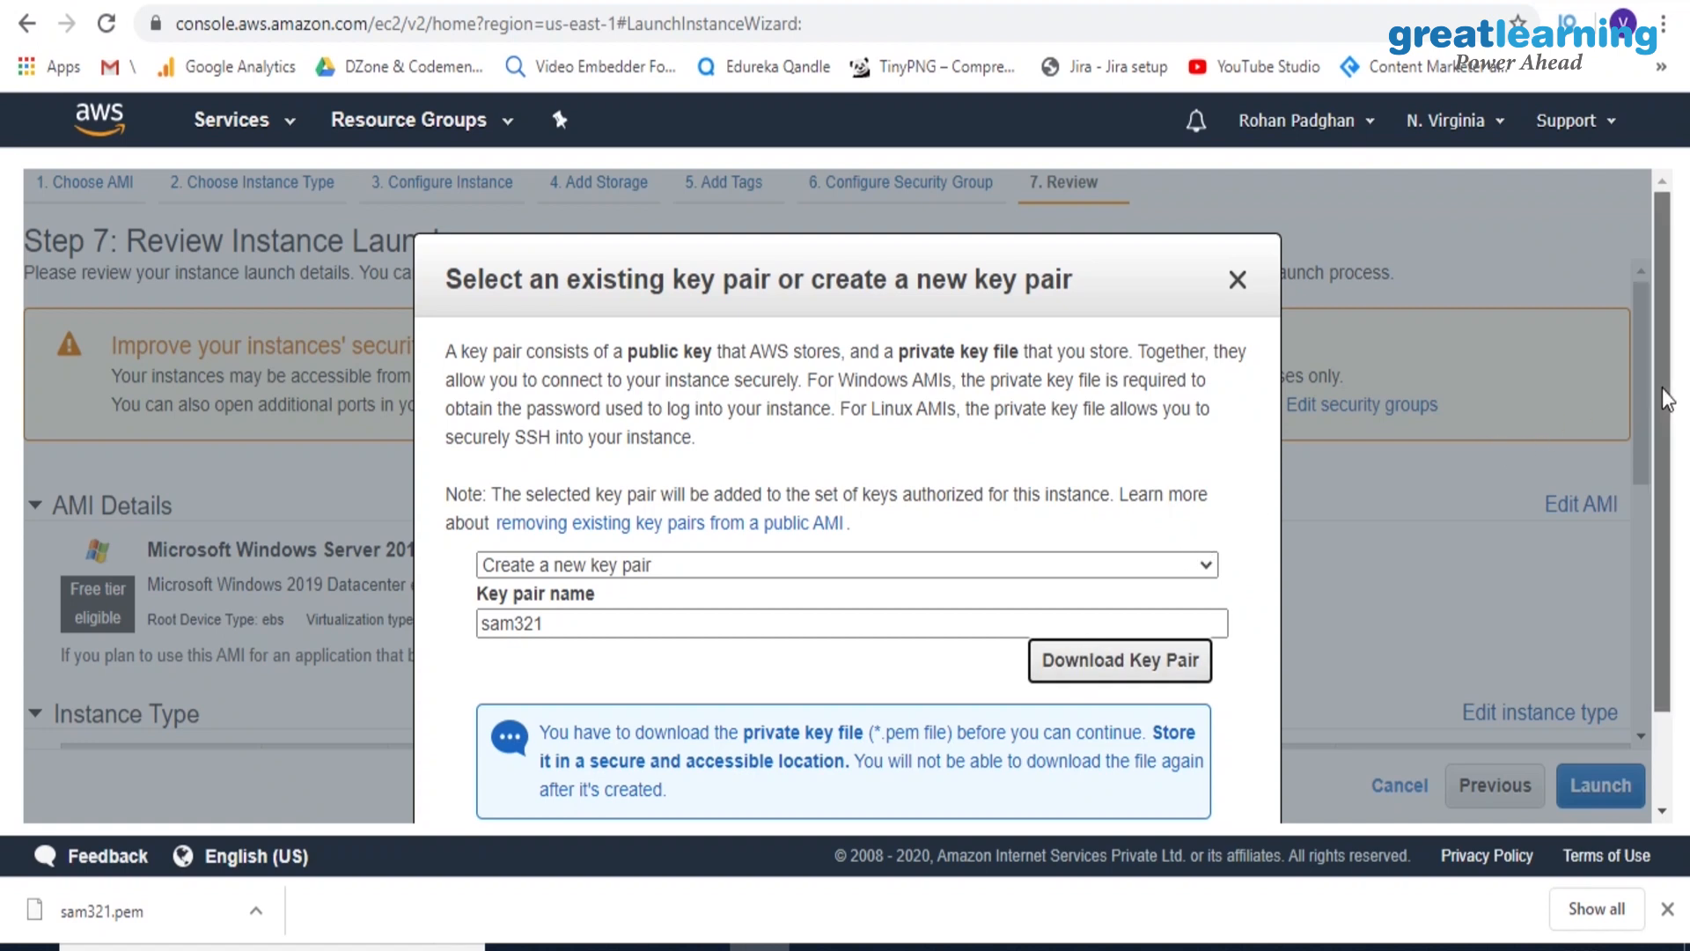
Launch the instance with the new key pair and return to the EC2 dashboard
{"action": "scroll", "coordinate": [1666, 400], "scroll_direction": "down", "scroll_amount": 1}
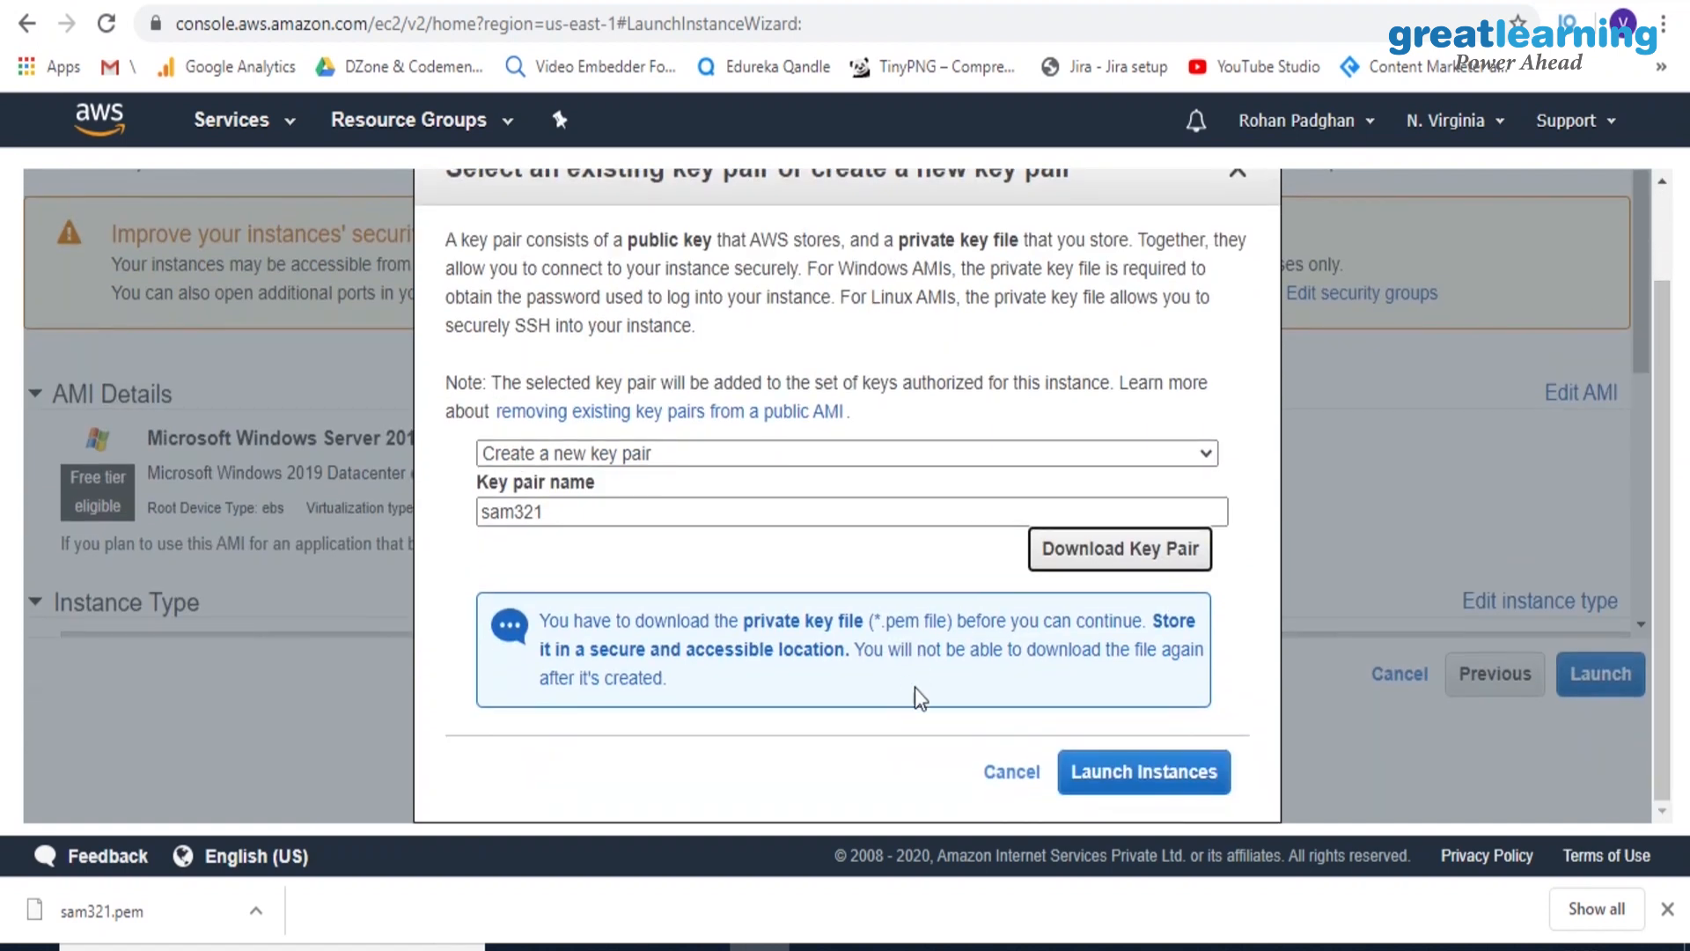
{"action": "left_click", "coordinate": [1098, 780]}
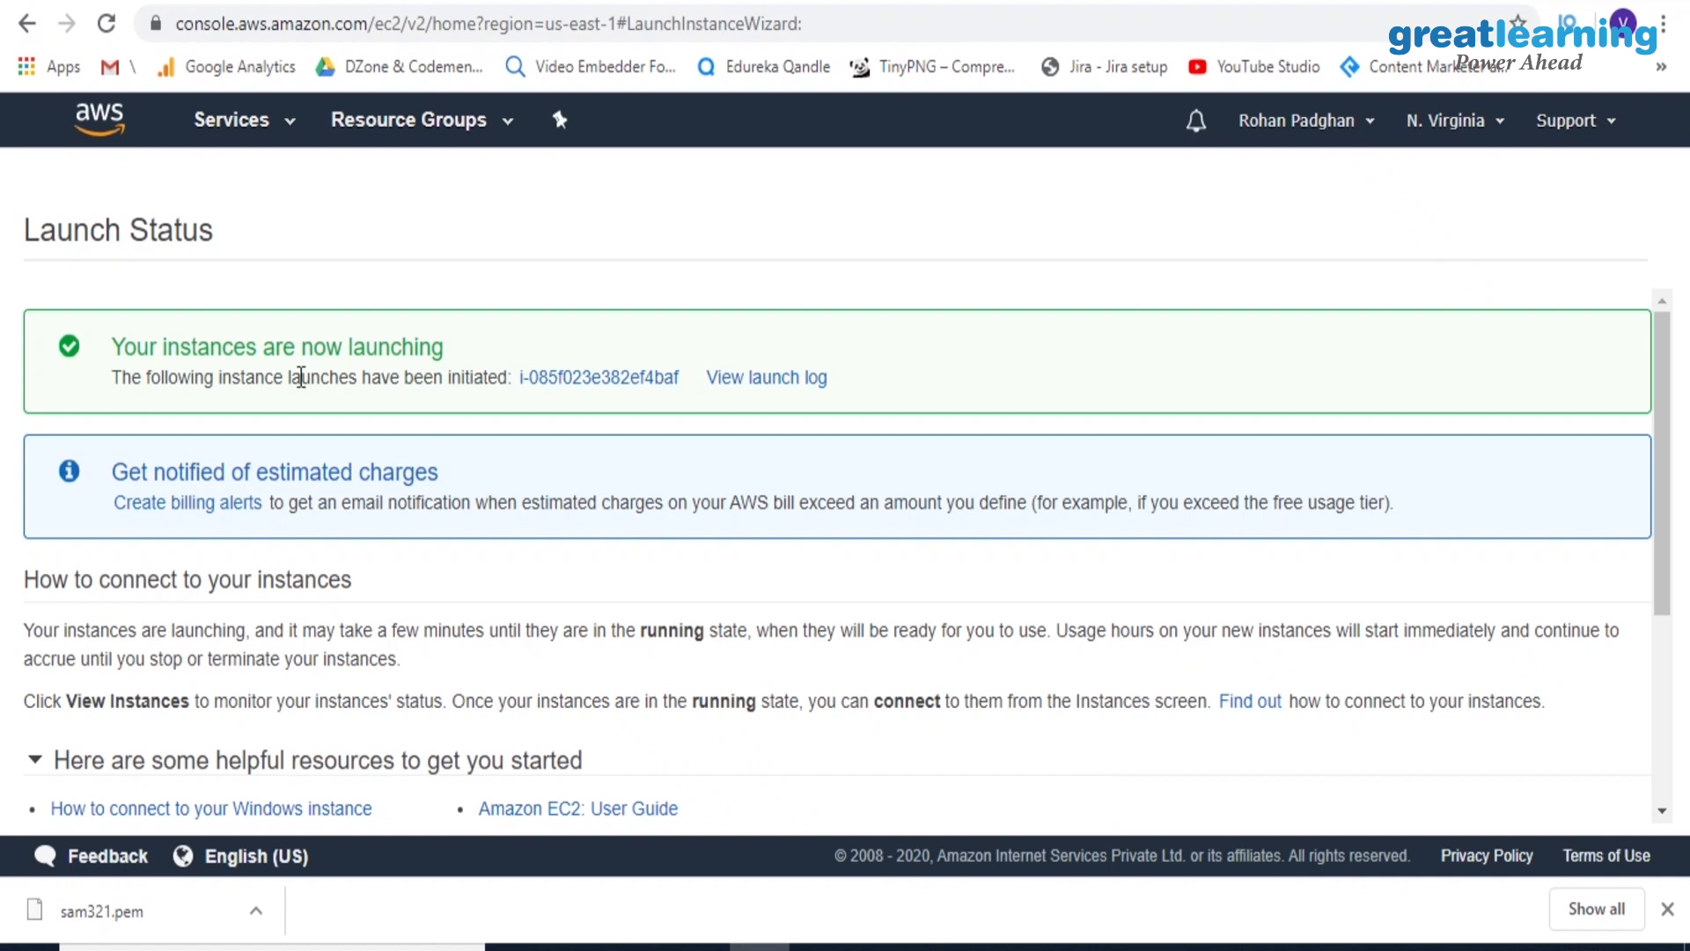
{"action": "left_click", "coordinate": [233, 124]}
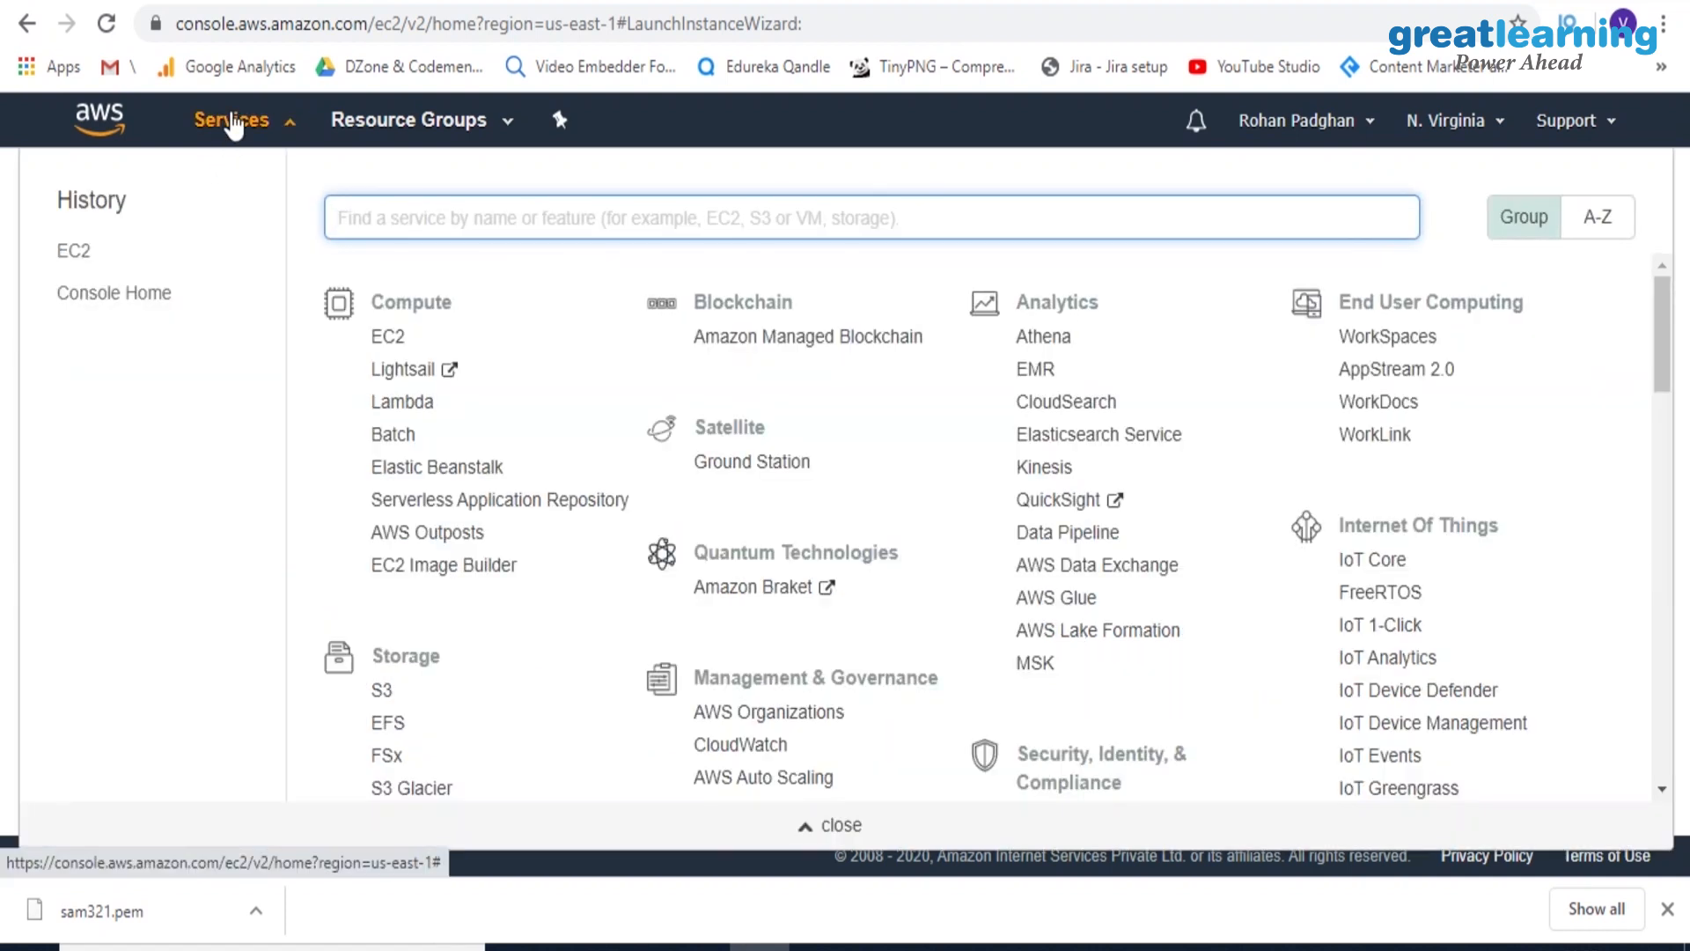
{"action": "left_click", "coordinate": [393, 345]}
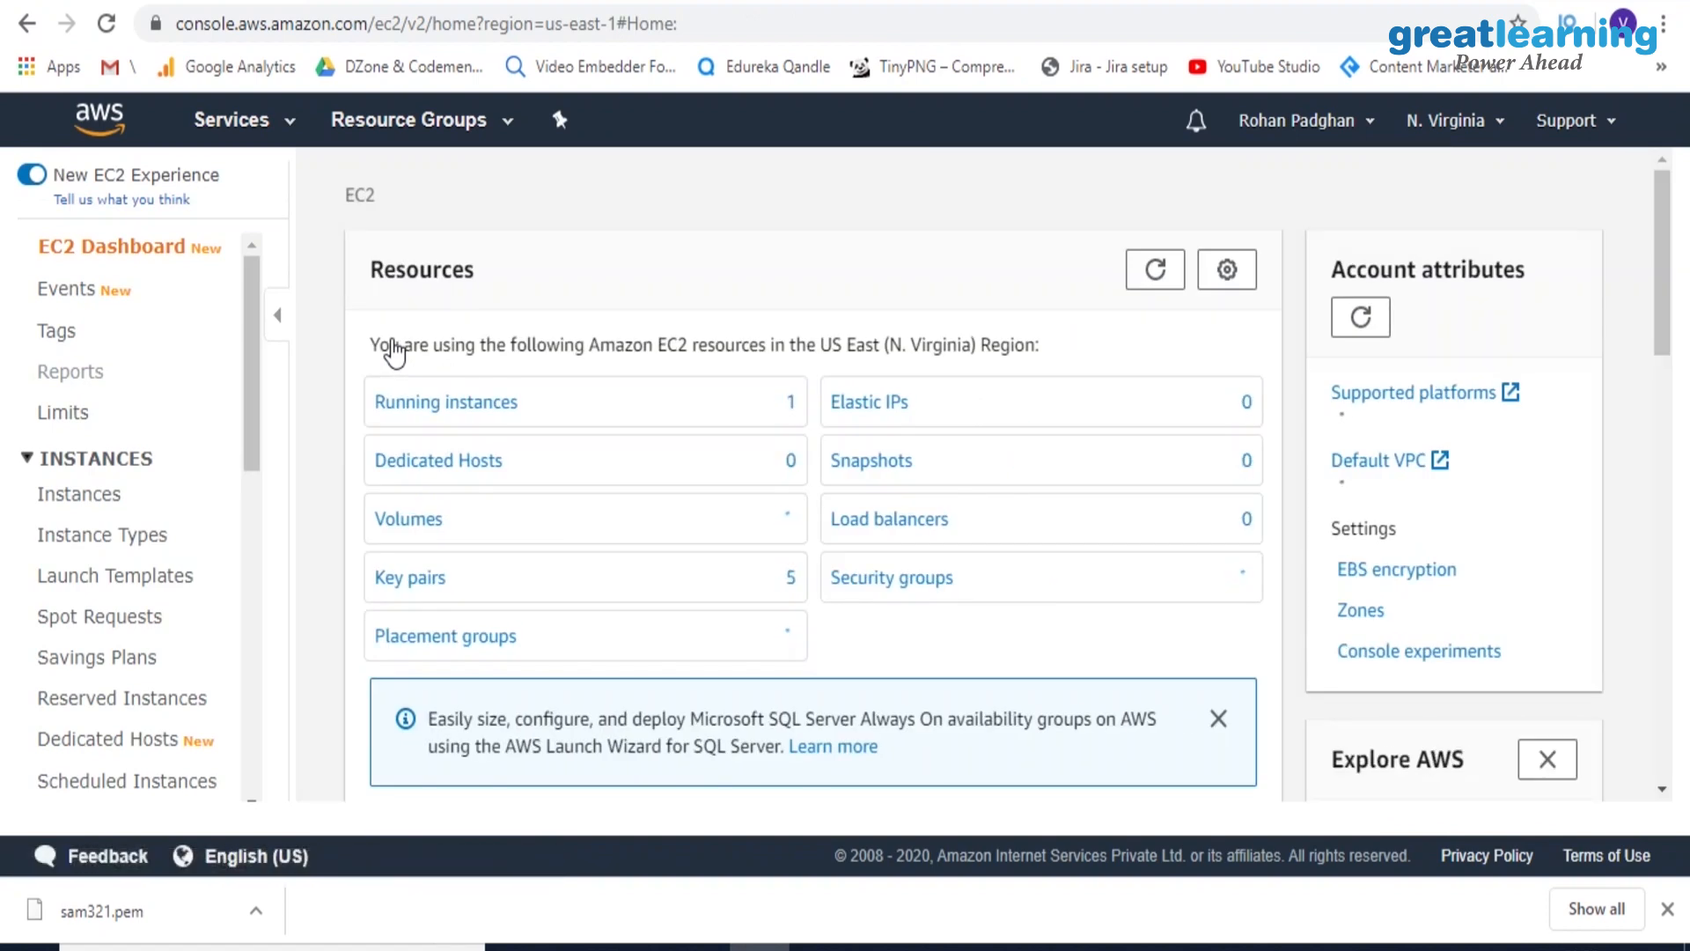
Open the list of running instances and examine the new instance's full description details
{"action": "left_click", "coordinate": [471, 404]}
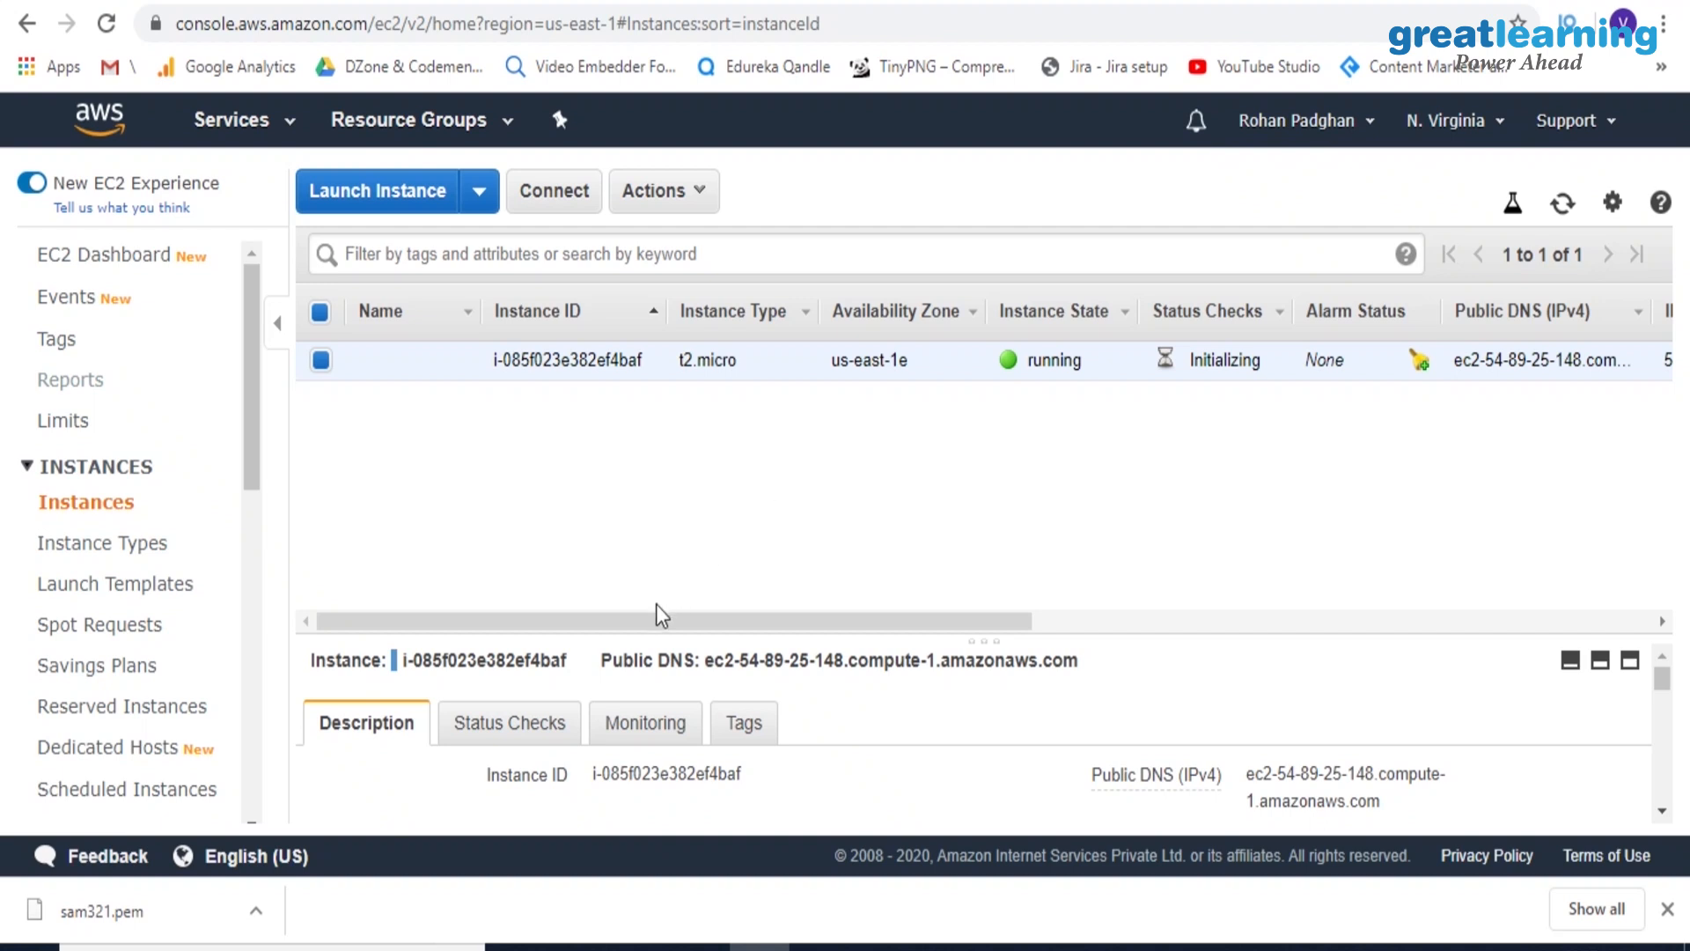
{"action": "left_click_drag", "start_coordinate": [688, 622], "coordinate": [533, 725]}
{"action": "left_click_drag", "start_coordinate": [1663, 686], "coordinate": [1668, 715]}
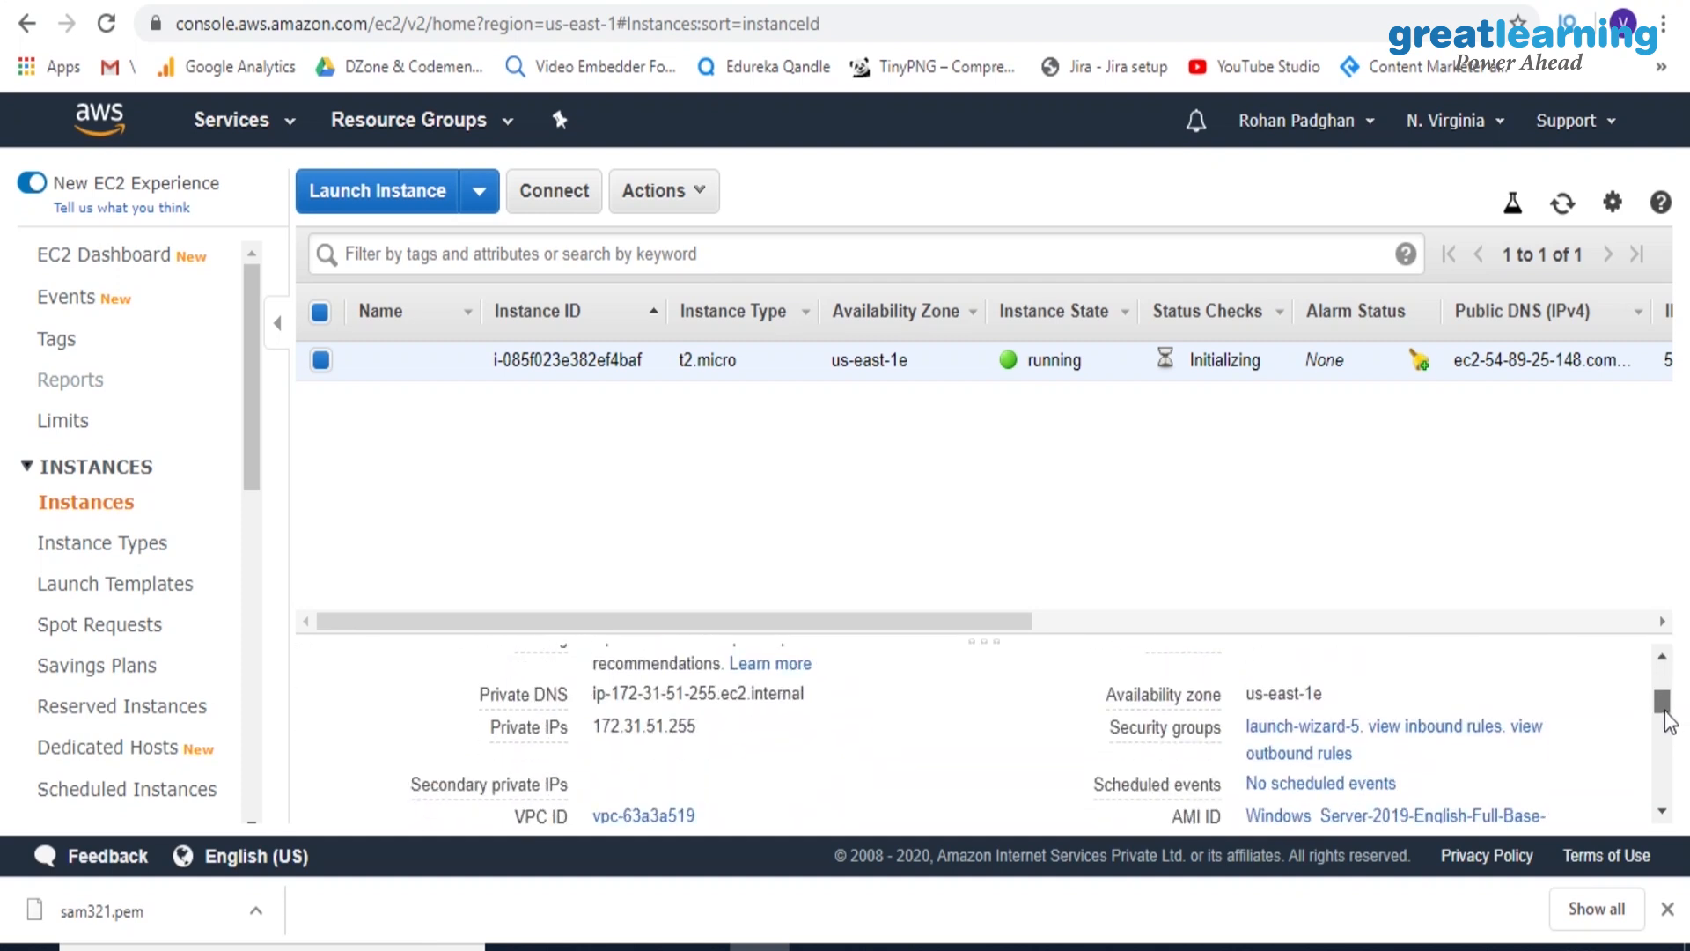
{"action": "left_click_drag", "start_coordinate": [1664, 717], "coordinate": [1665, 730]}
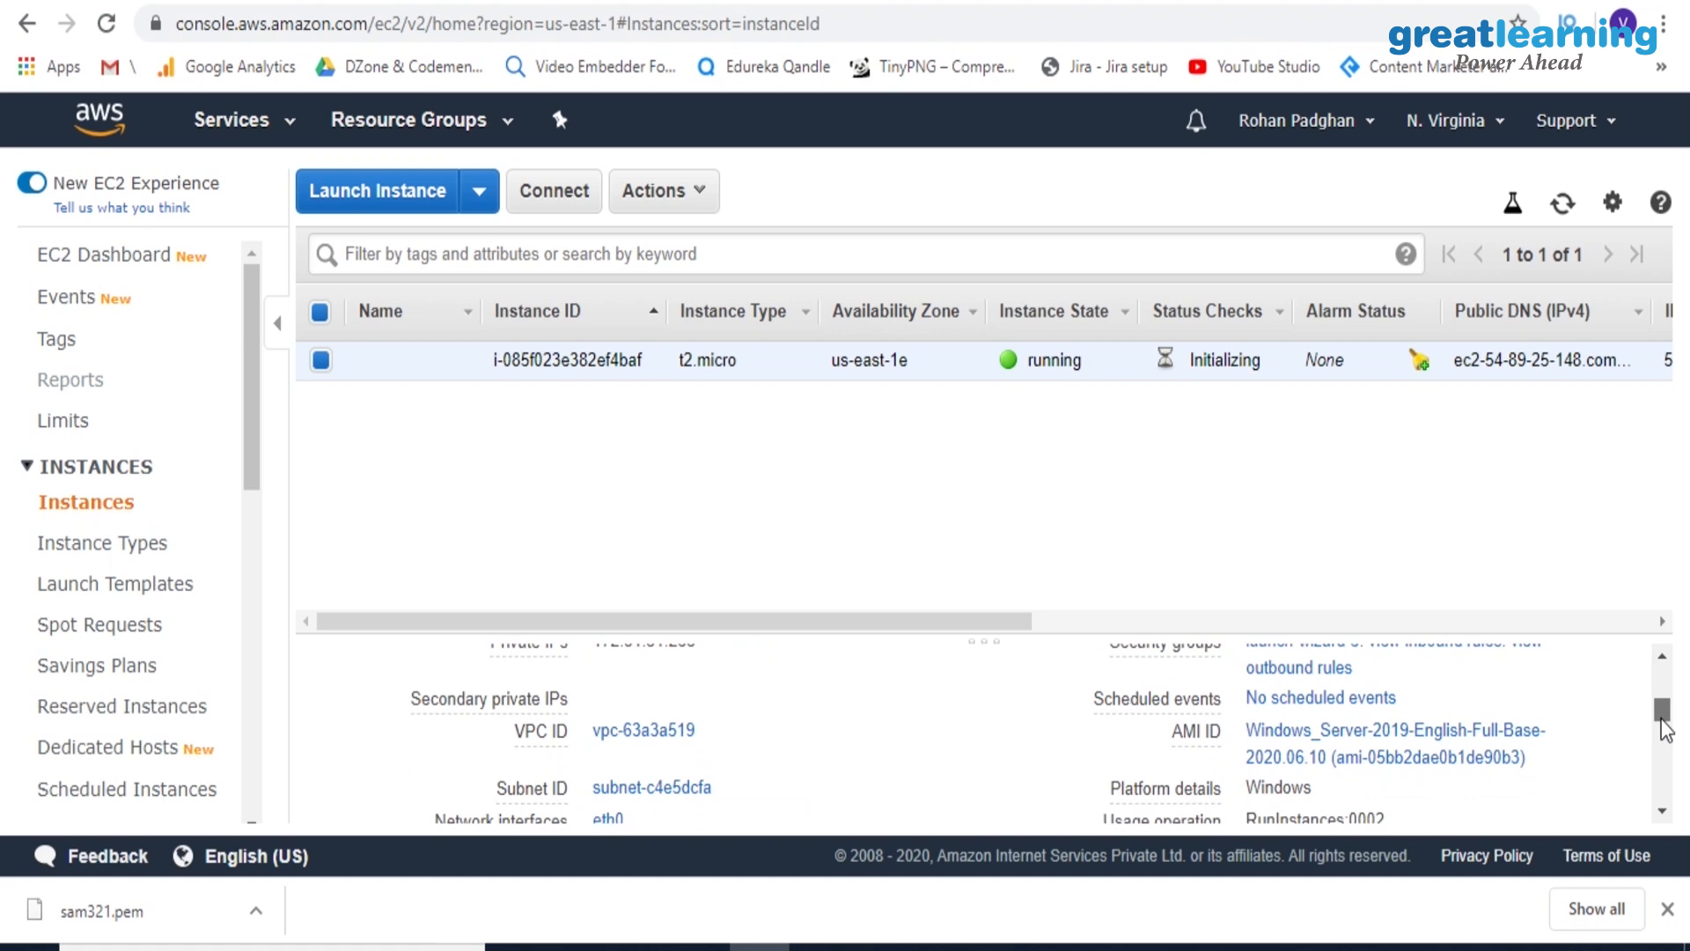
{"action": "left_click_drag", "start_coordinate": [1662, 731], "coordinate": [1685, 837]}
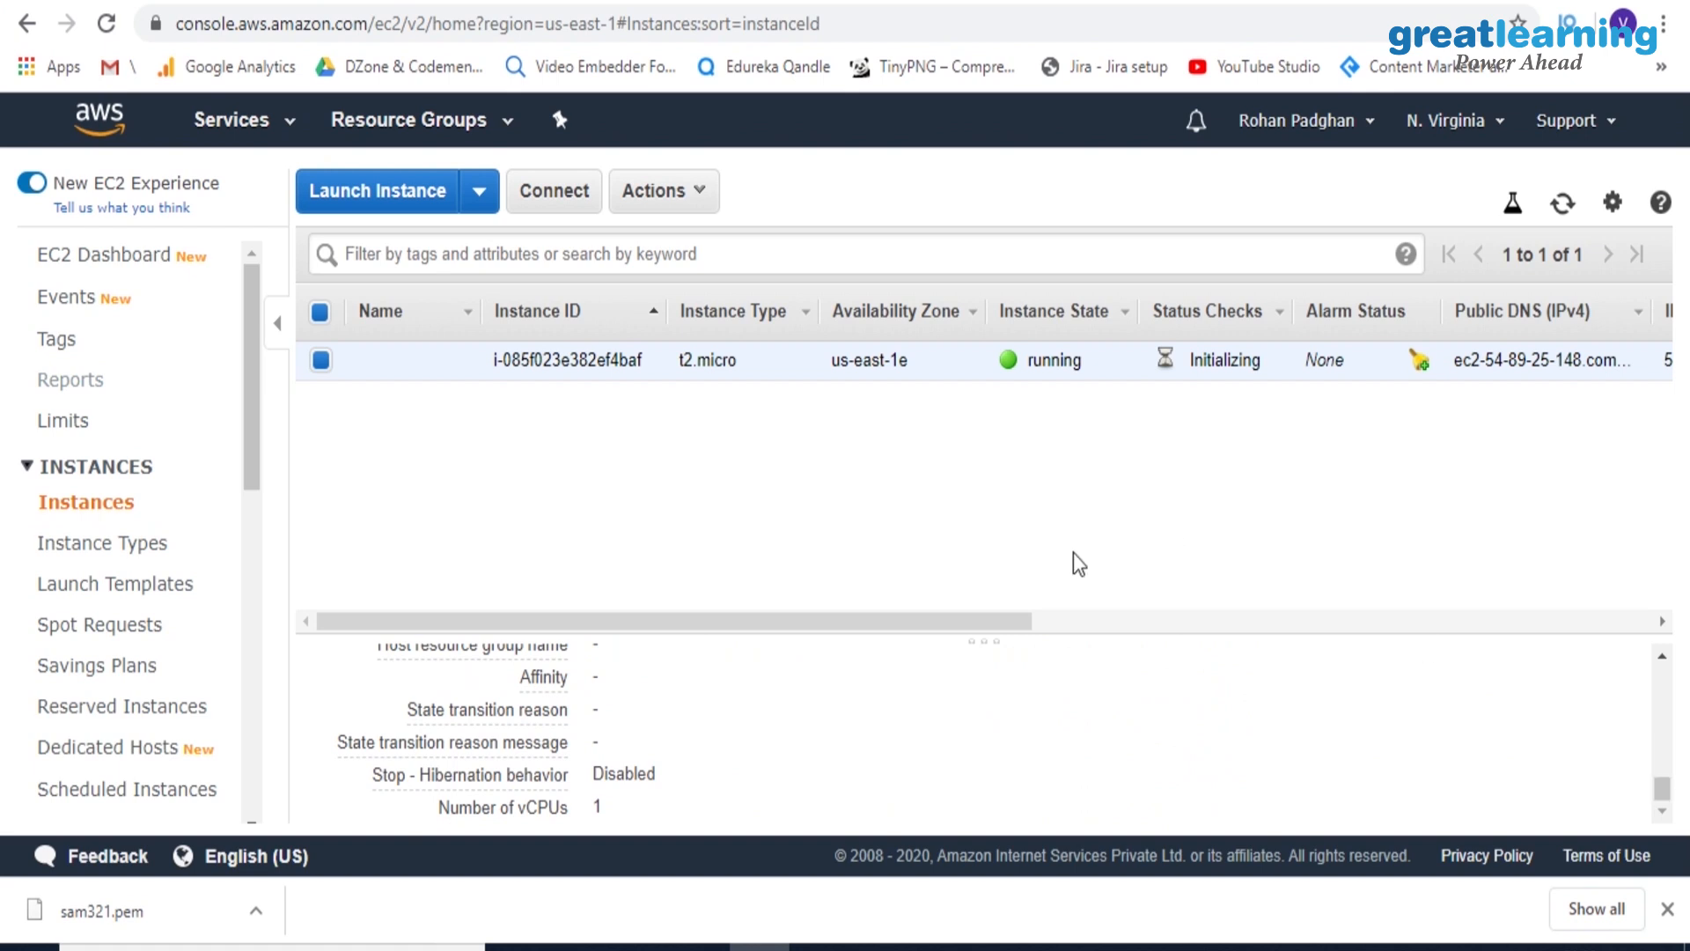
Review the remaining columns of the instance list, including public IP, key name and security group, and reload the page
{"action": "left_click_drag", "start_coordinate": [1023, 630], "coordinate": [1404, 673]}
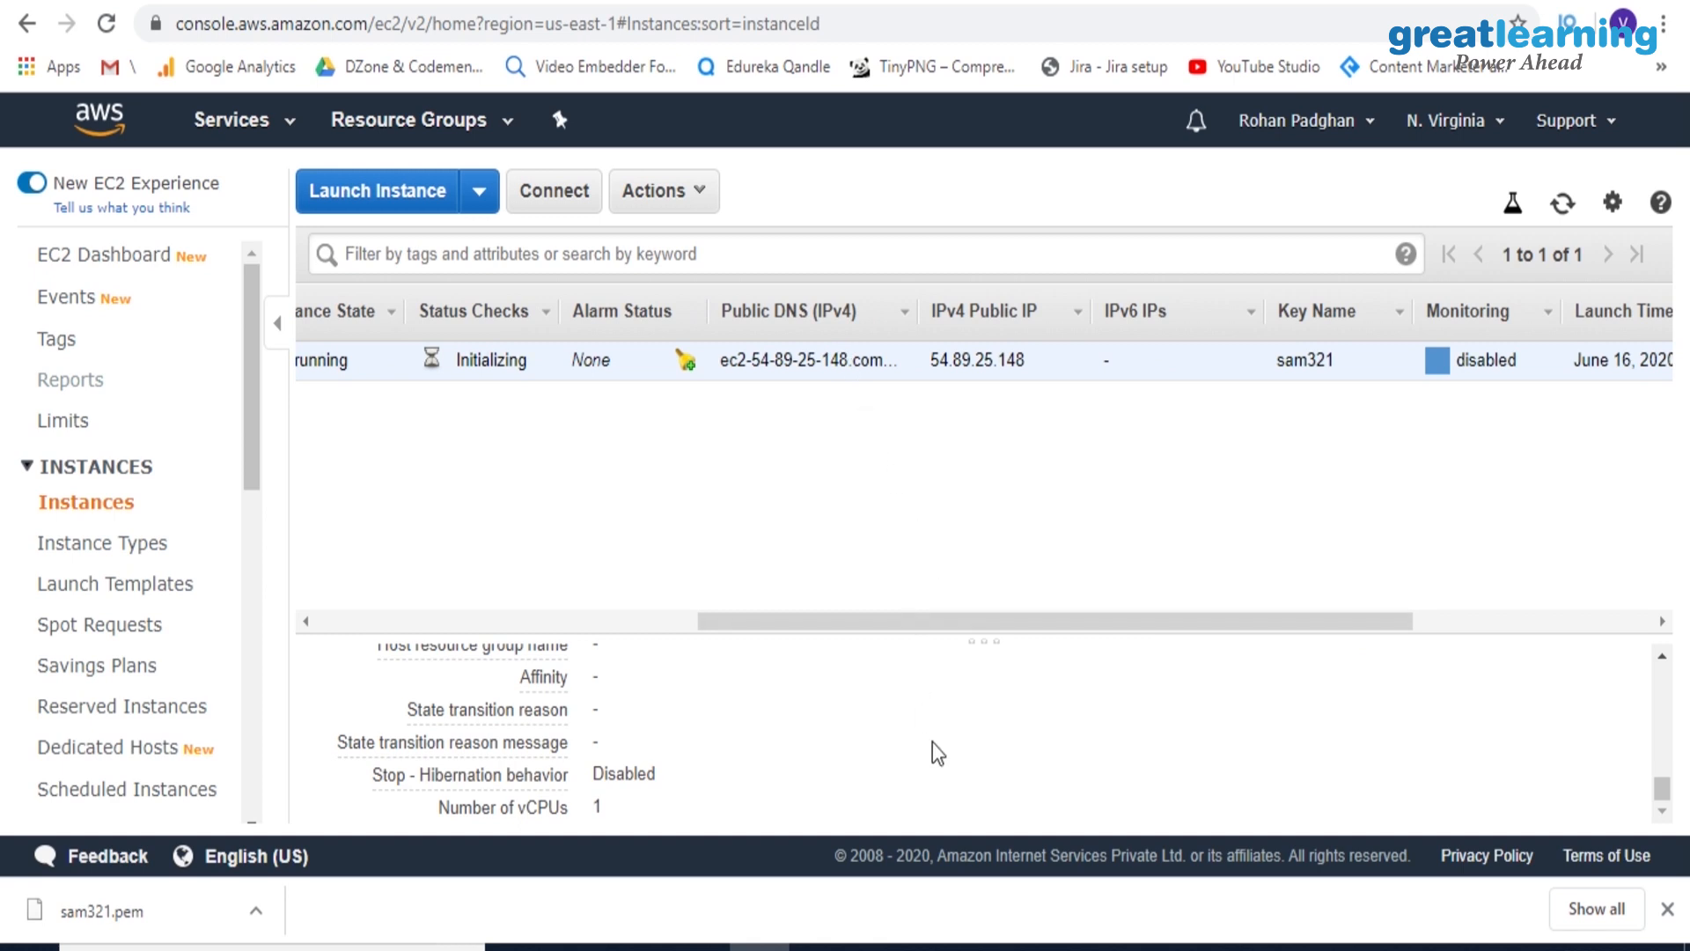
{"action": "left_click_drag", "start_coordinate": [896, 620], "coordinate": [1221, 609]}
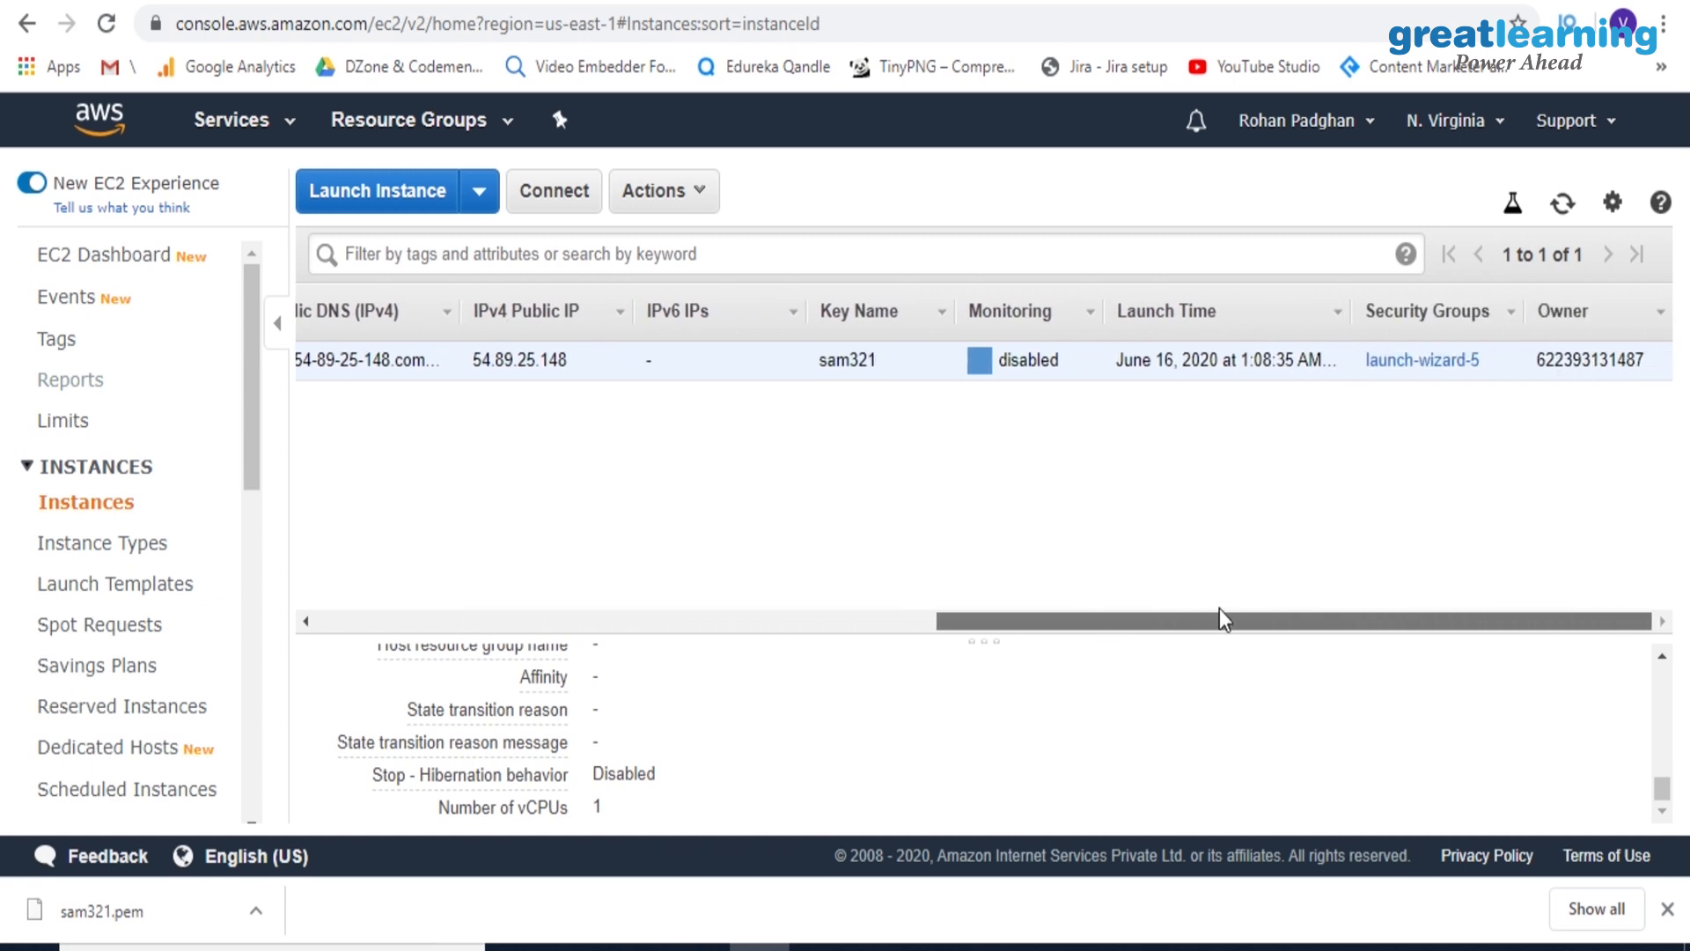
{"action": "left_click_drag", "start_coordinate": [1359, 626], "coordinate": [1122, 620]}
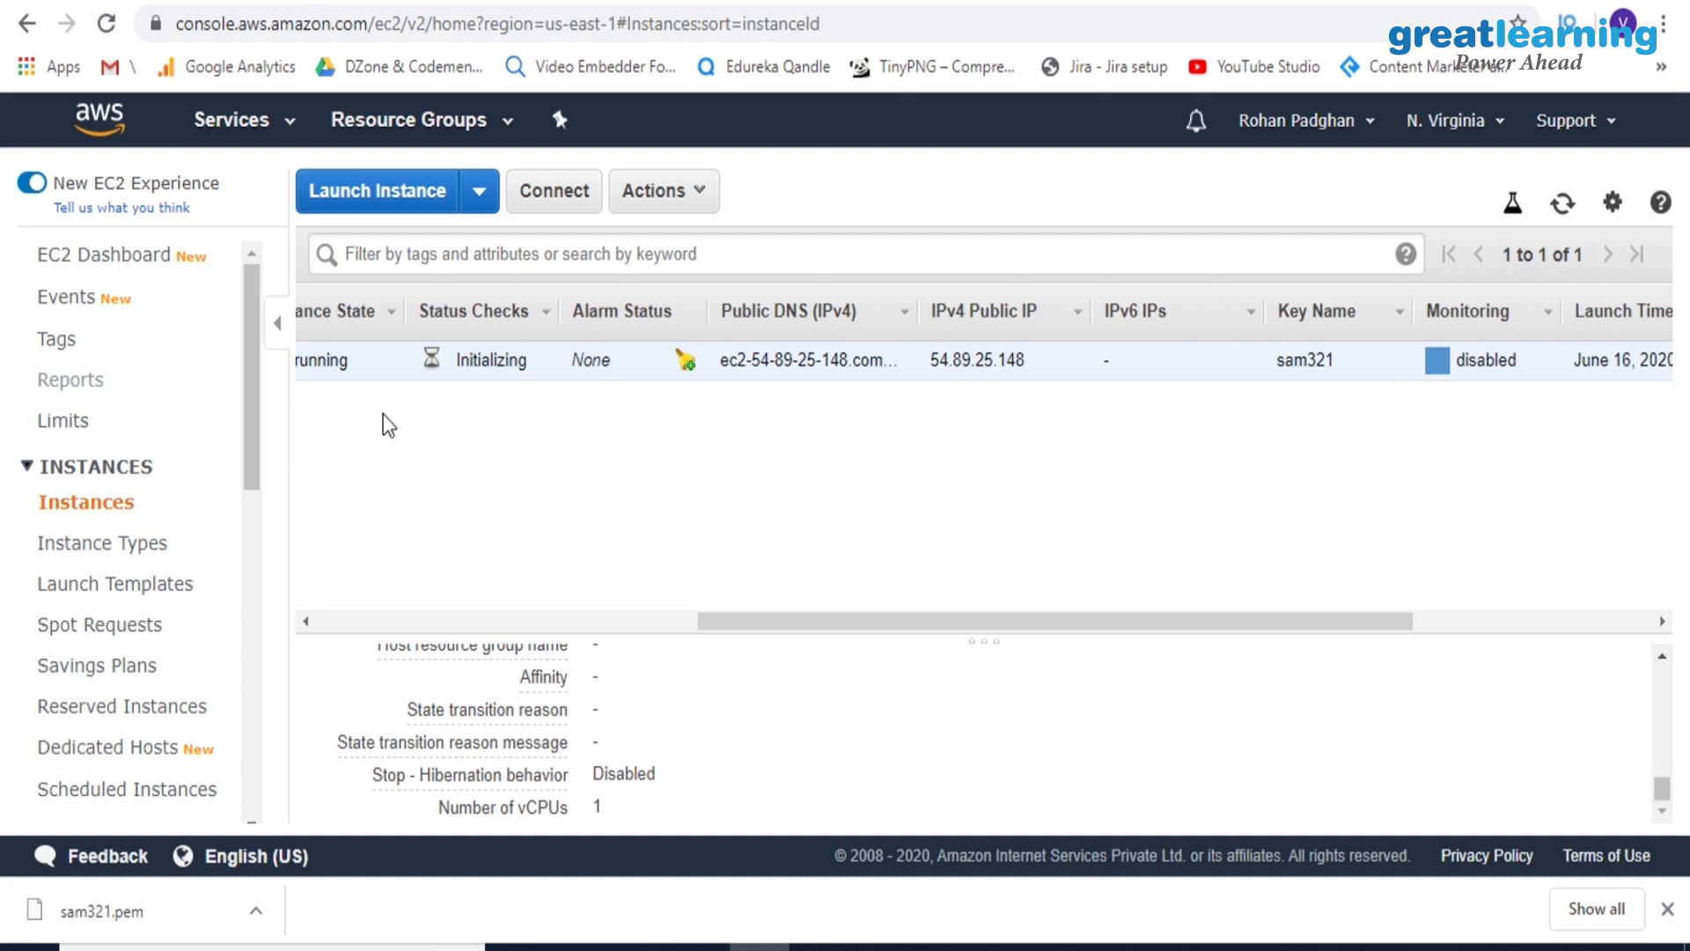
{"action": "left_click", "coordinate": [107, 27]}
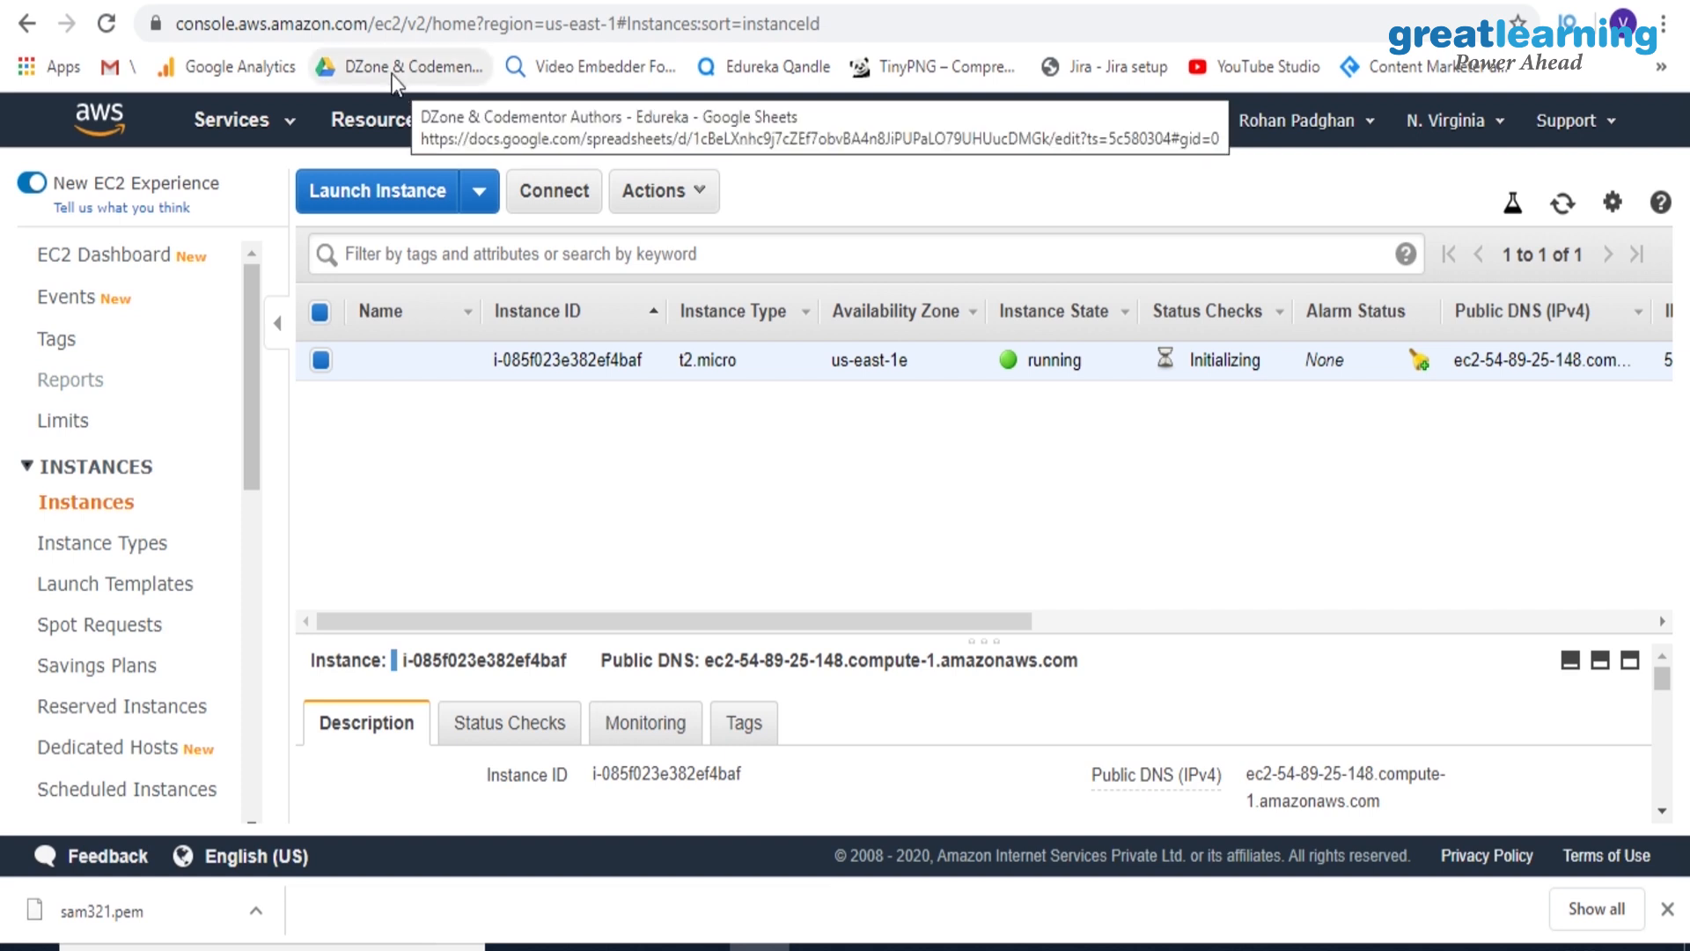
In a new browser tab, search the web for "amazon console" and log back in to the AWS Management Console
{"action": "left_click", "coordinate": [361, 2]}
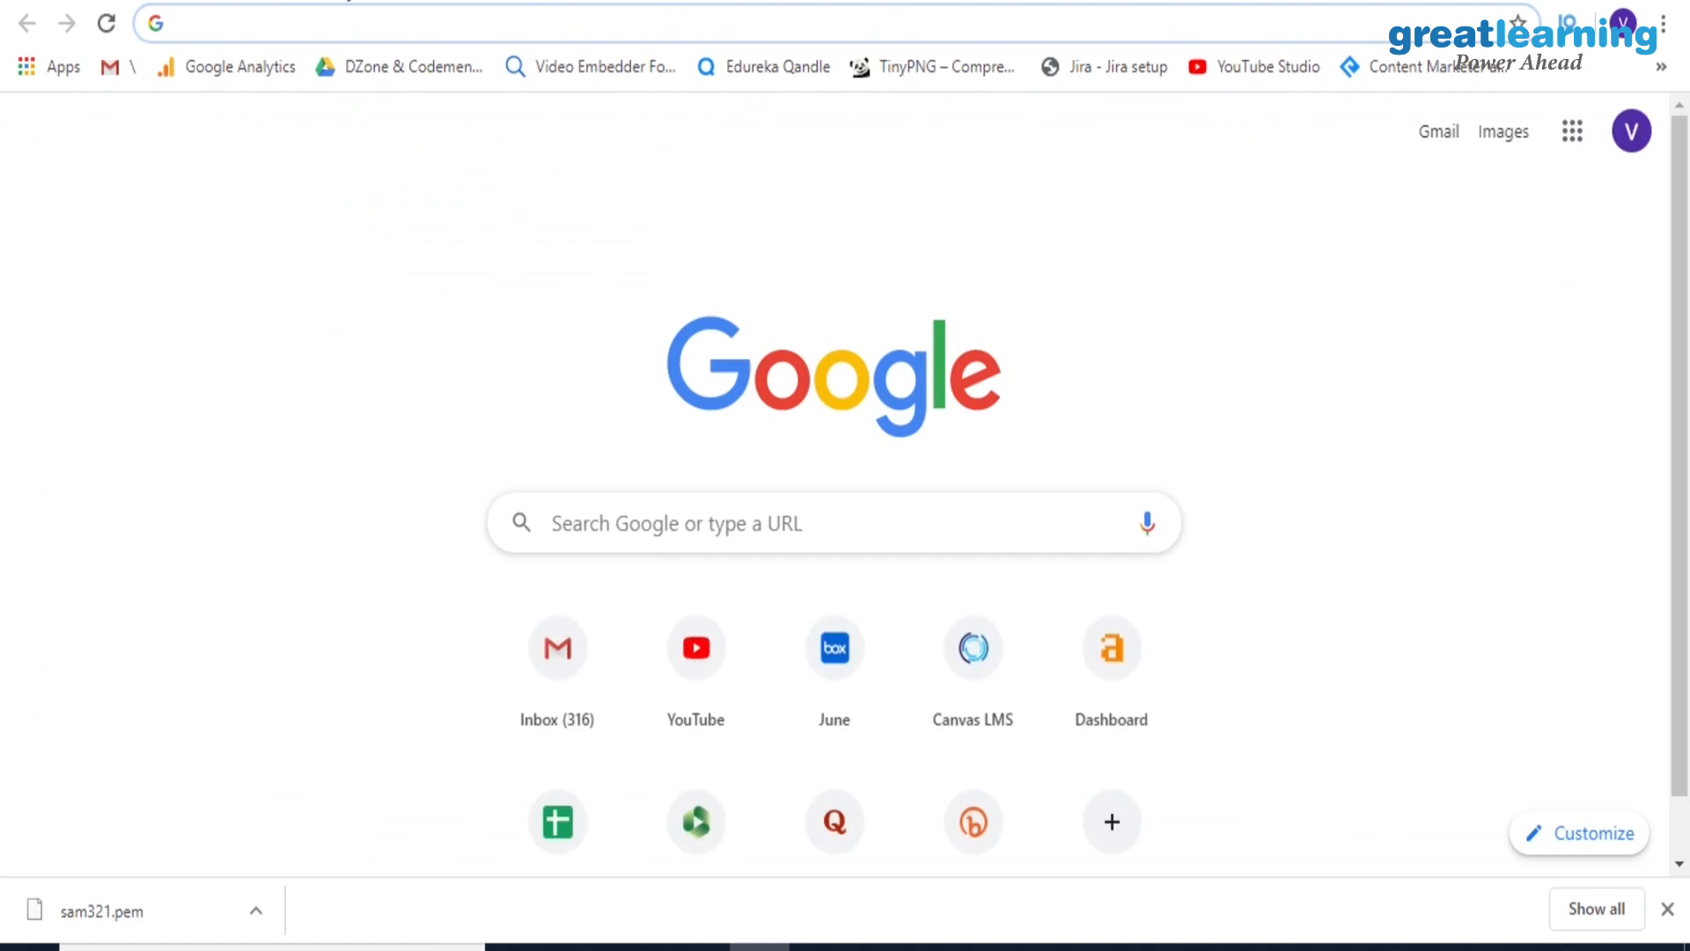
{"action": "type", "text": "ama"}
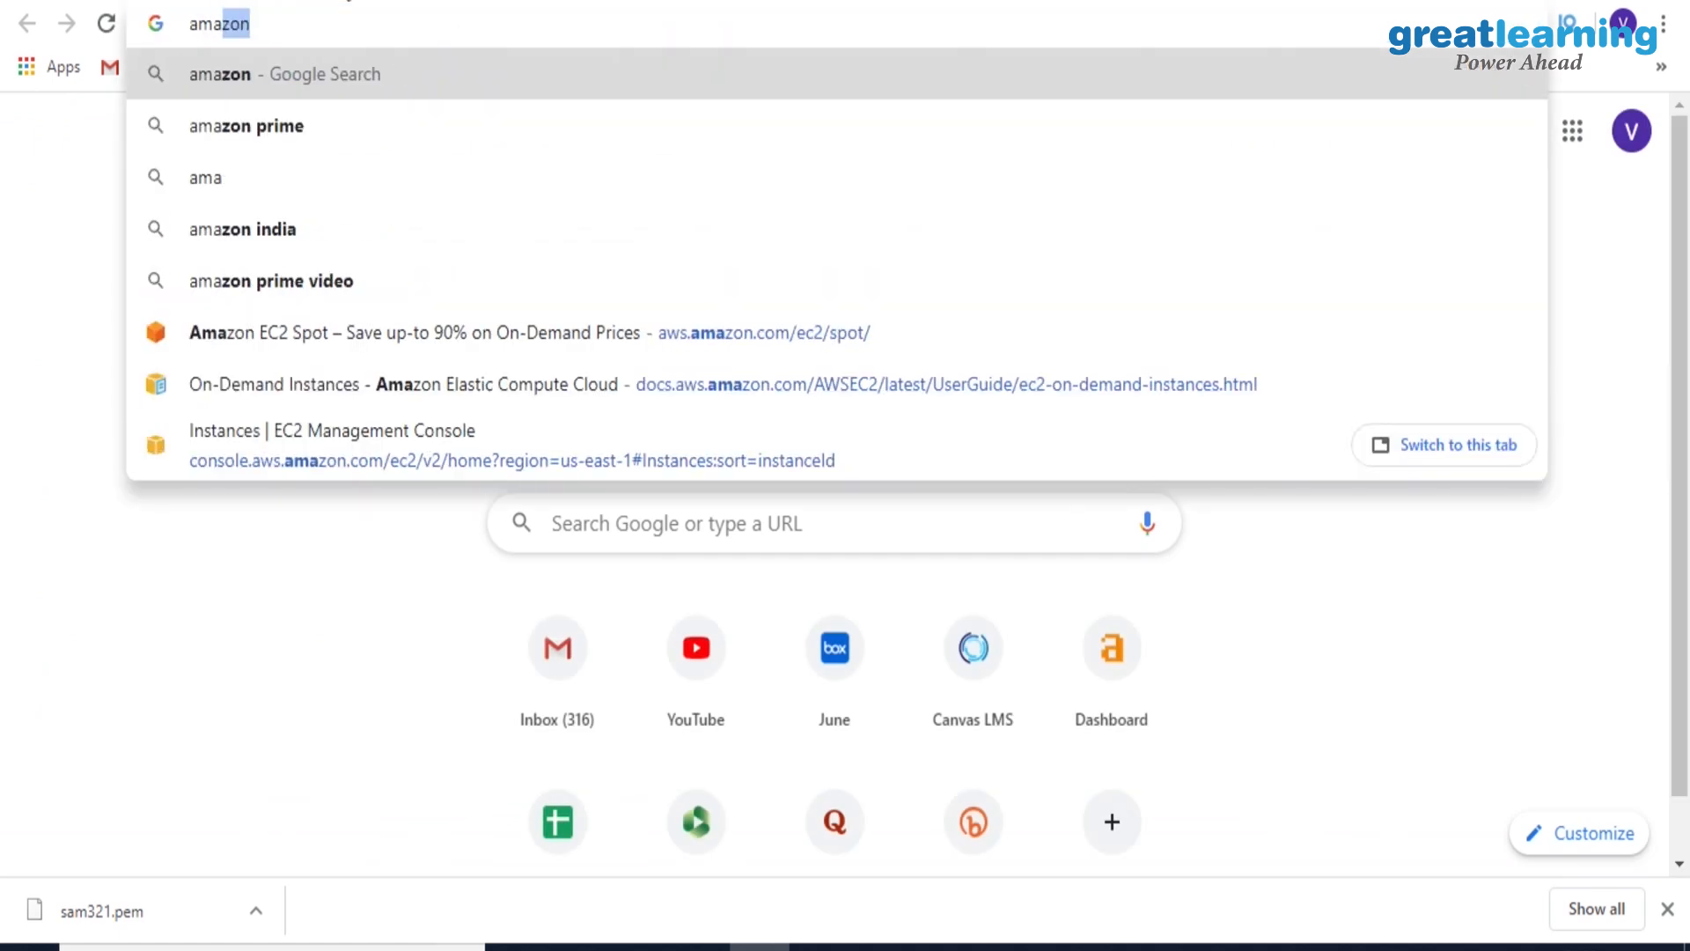
{"action": "type", "text": "zon"}
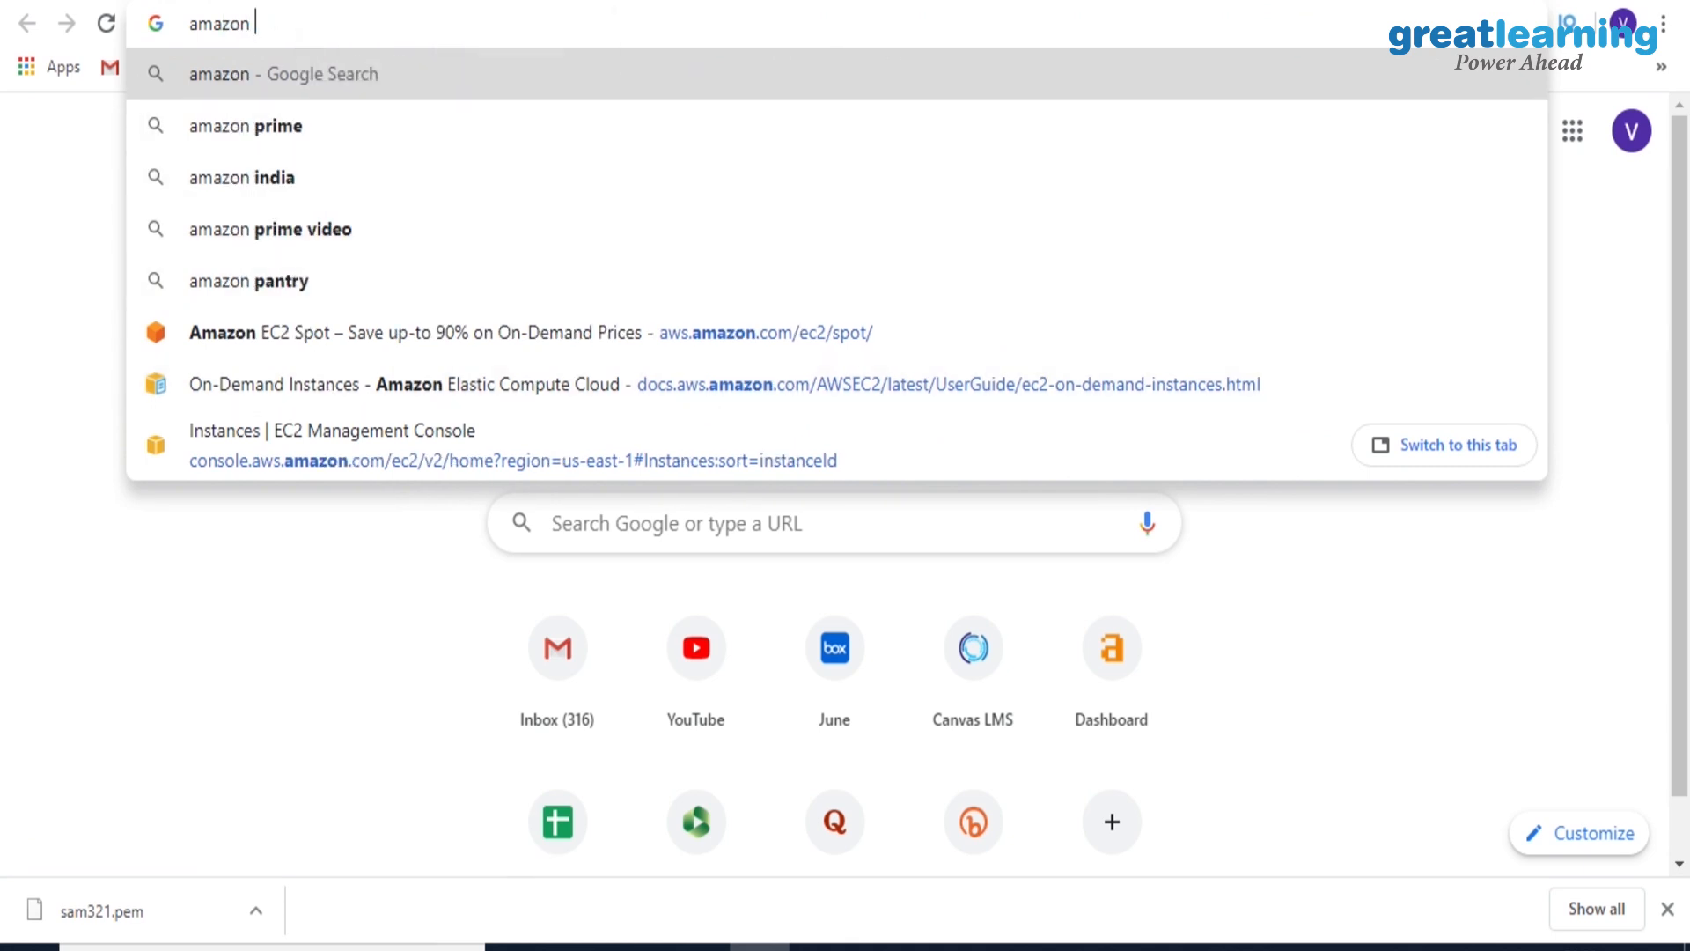
{"action": "type", "text": " console"}
{"action": "key", "text": "Return"}
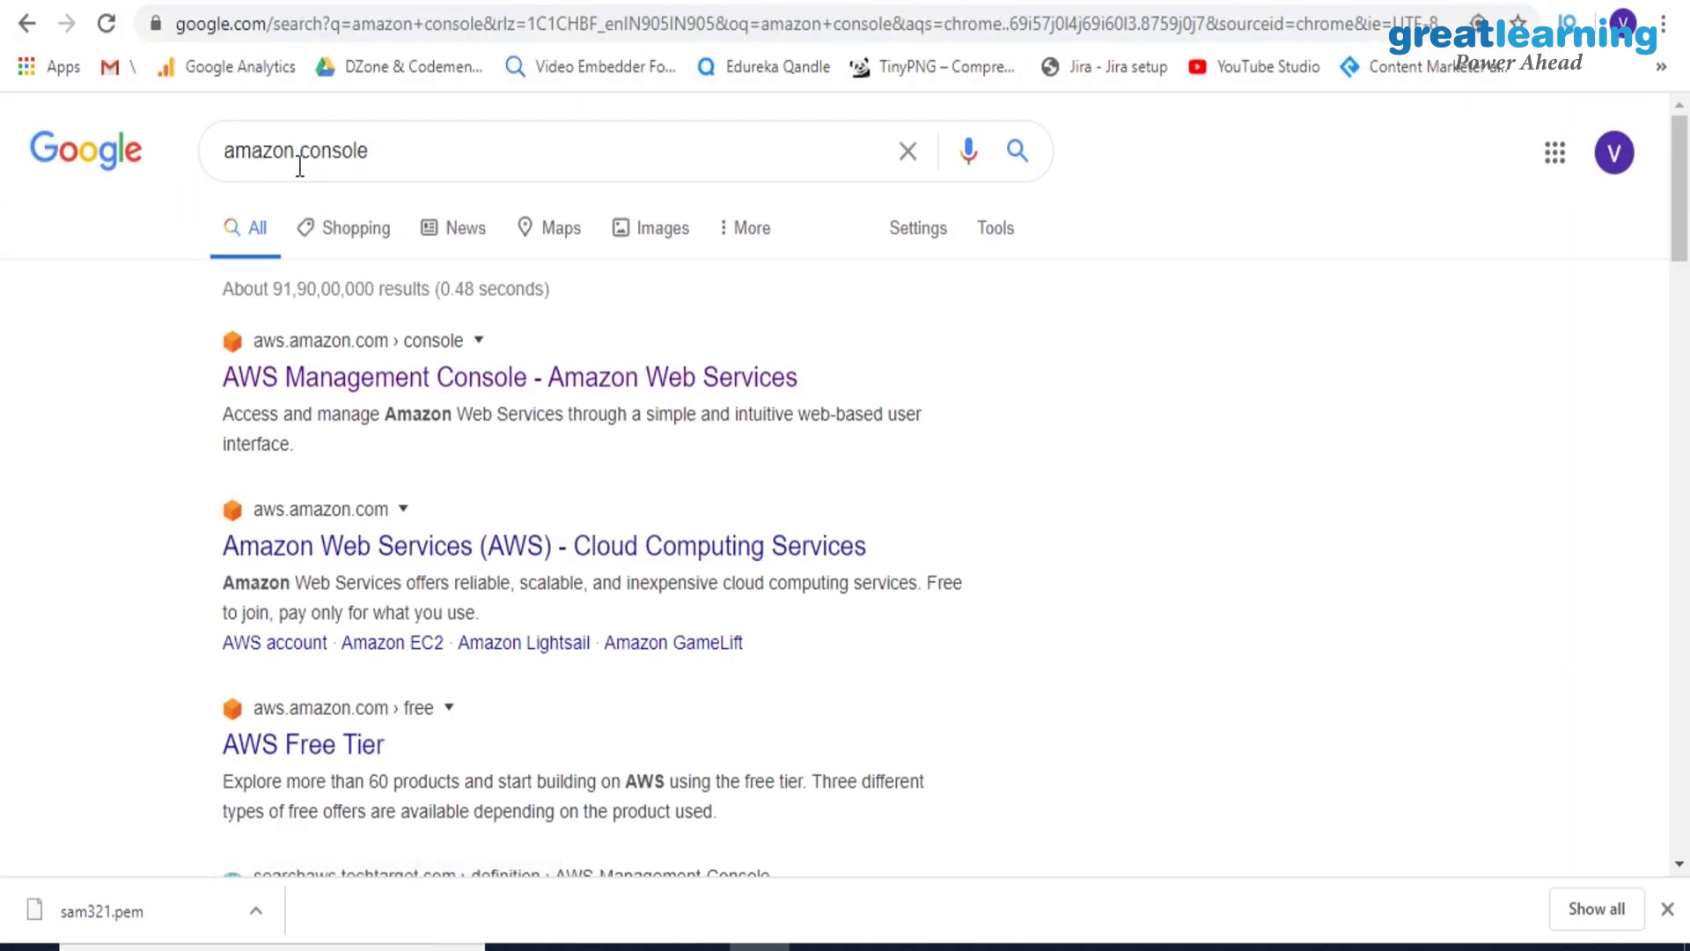
{"action": "left_click", "coordinate": [321, 384]}
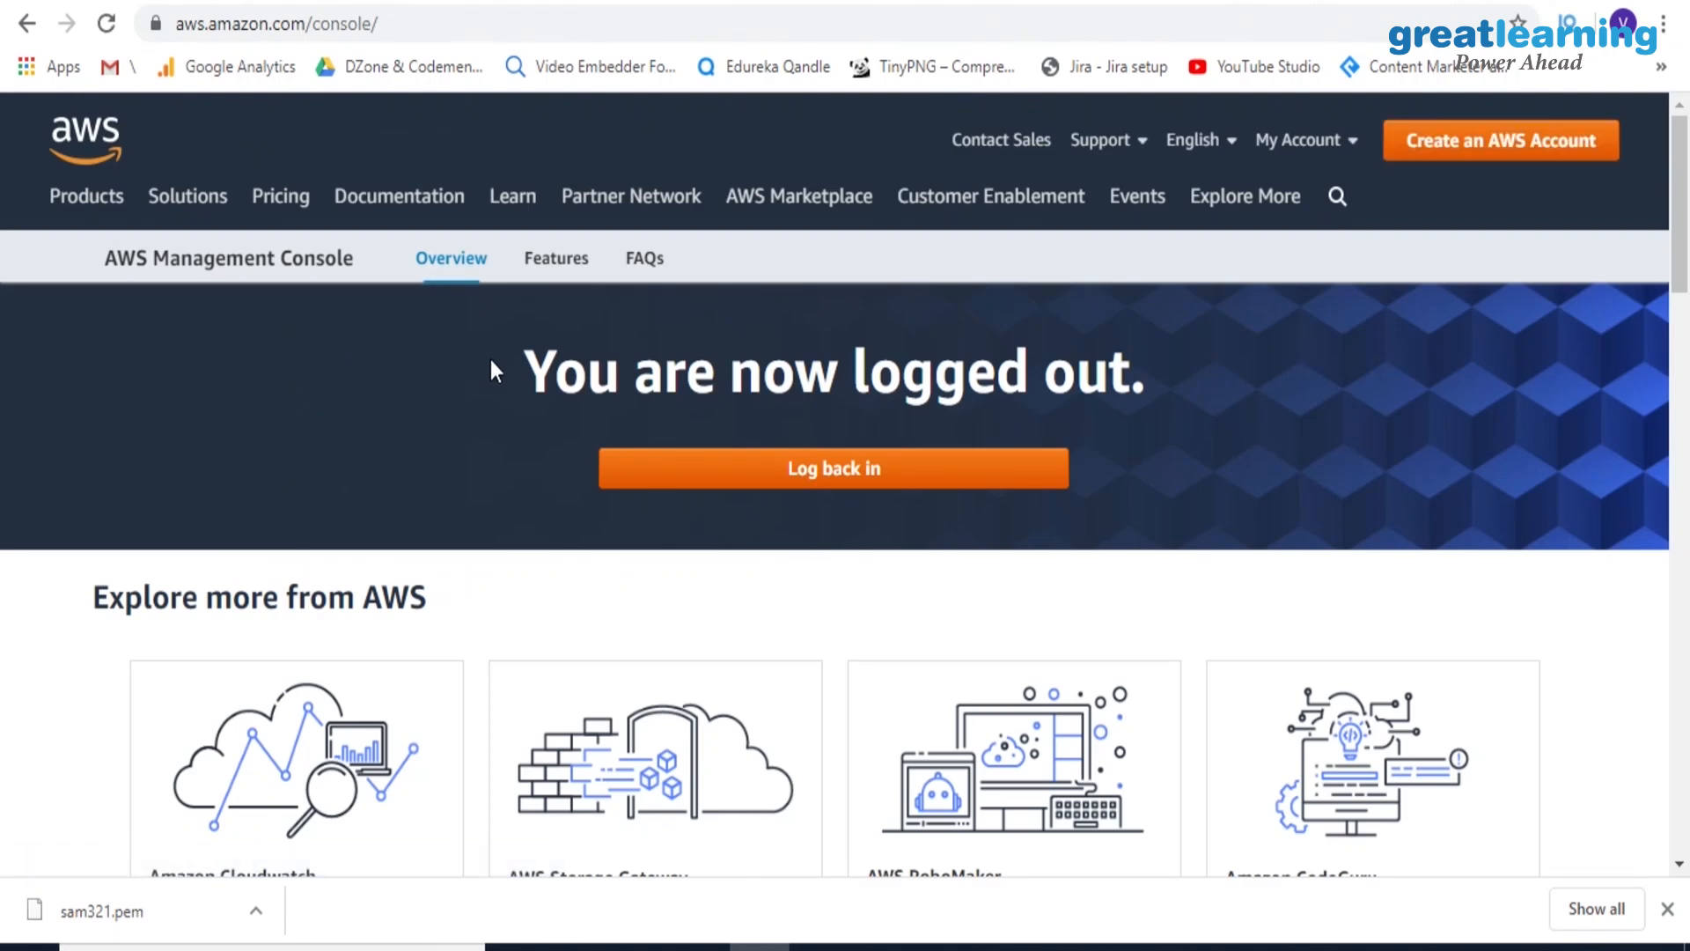
{"action": "mouse_move", "coordinate": [1316, 142]}
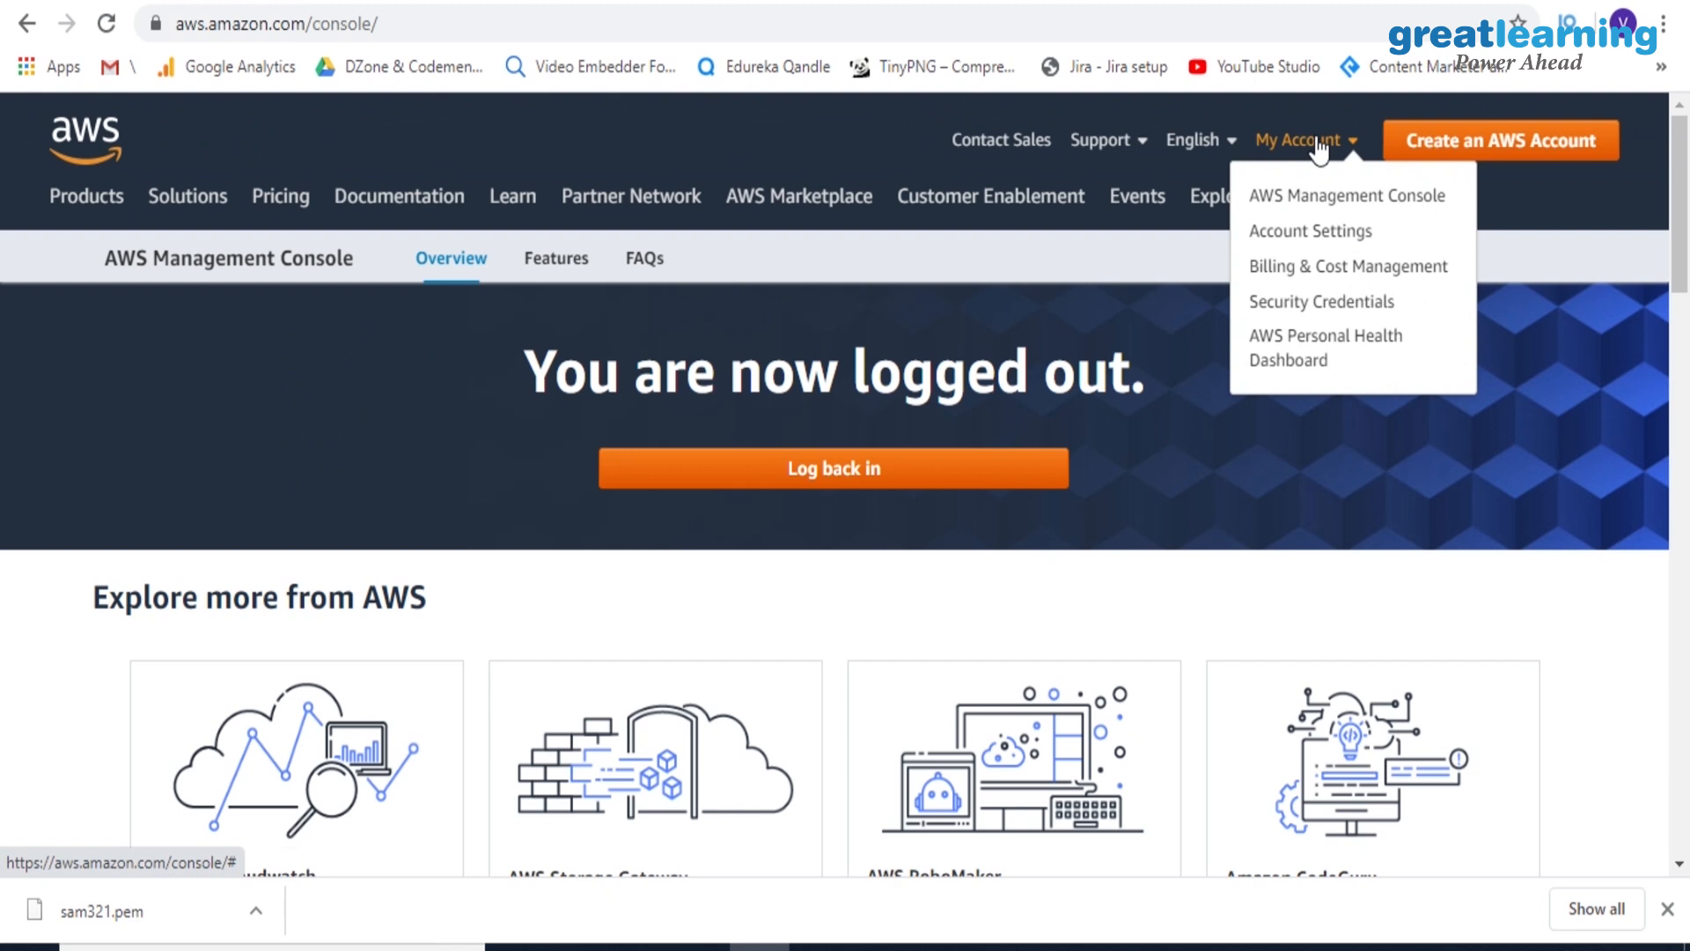
{"action": "left_click", "coordinate": [944, 464]}
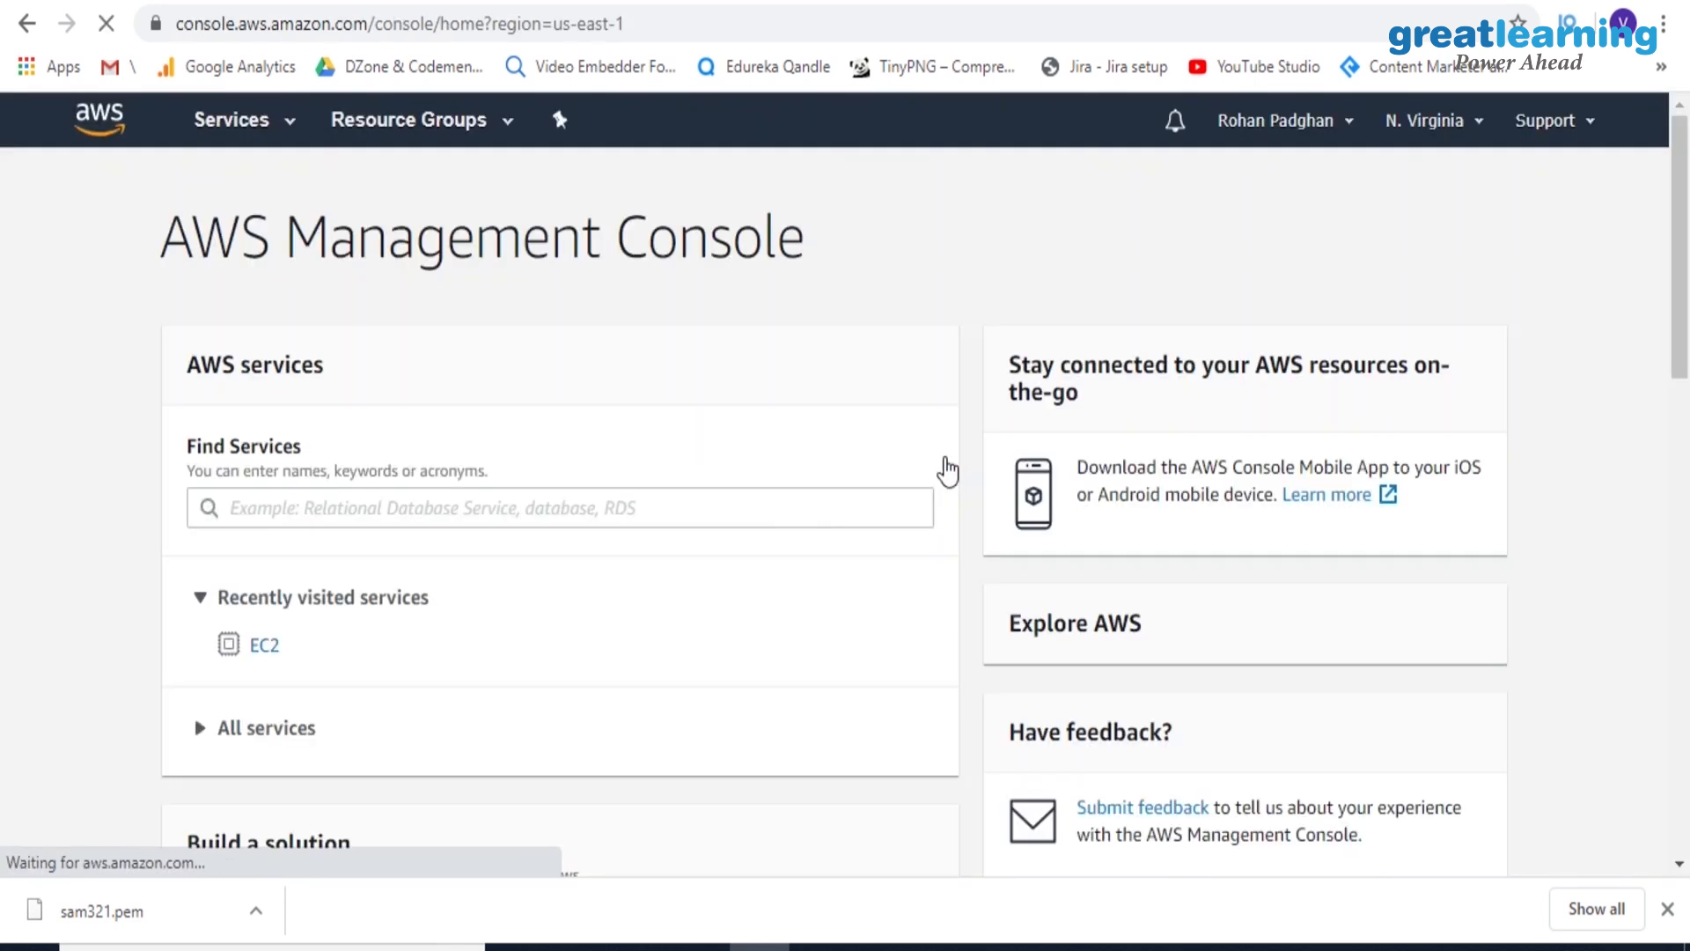
Search the AWS services for "elastic", open Elastic Beanstalk and look over its welcome page
{"action": "left_click", "coordinate": [488, 517]}
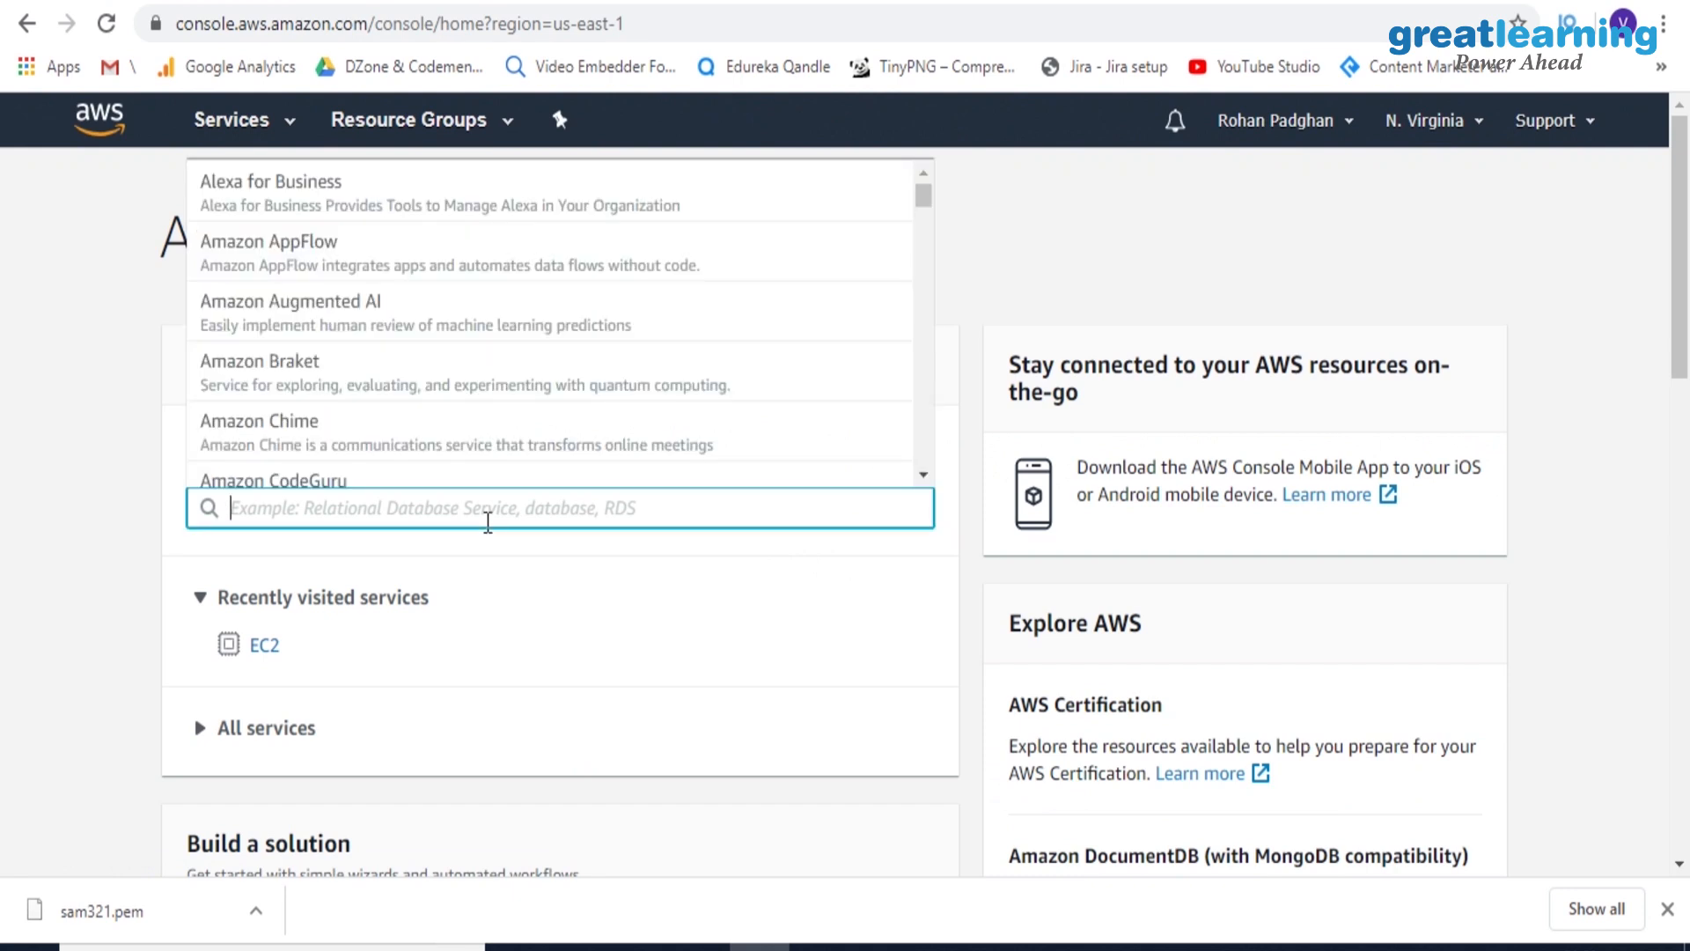
{"action": "type", "text": "elastic"}
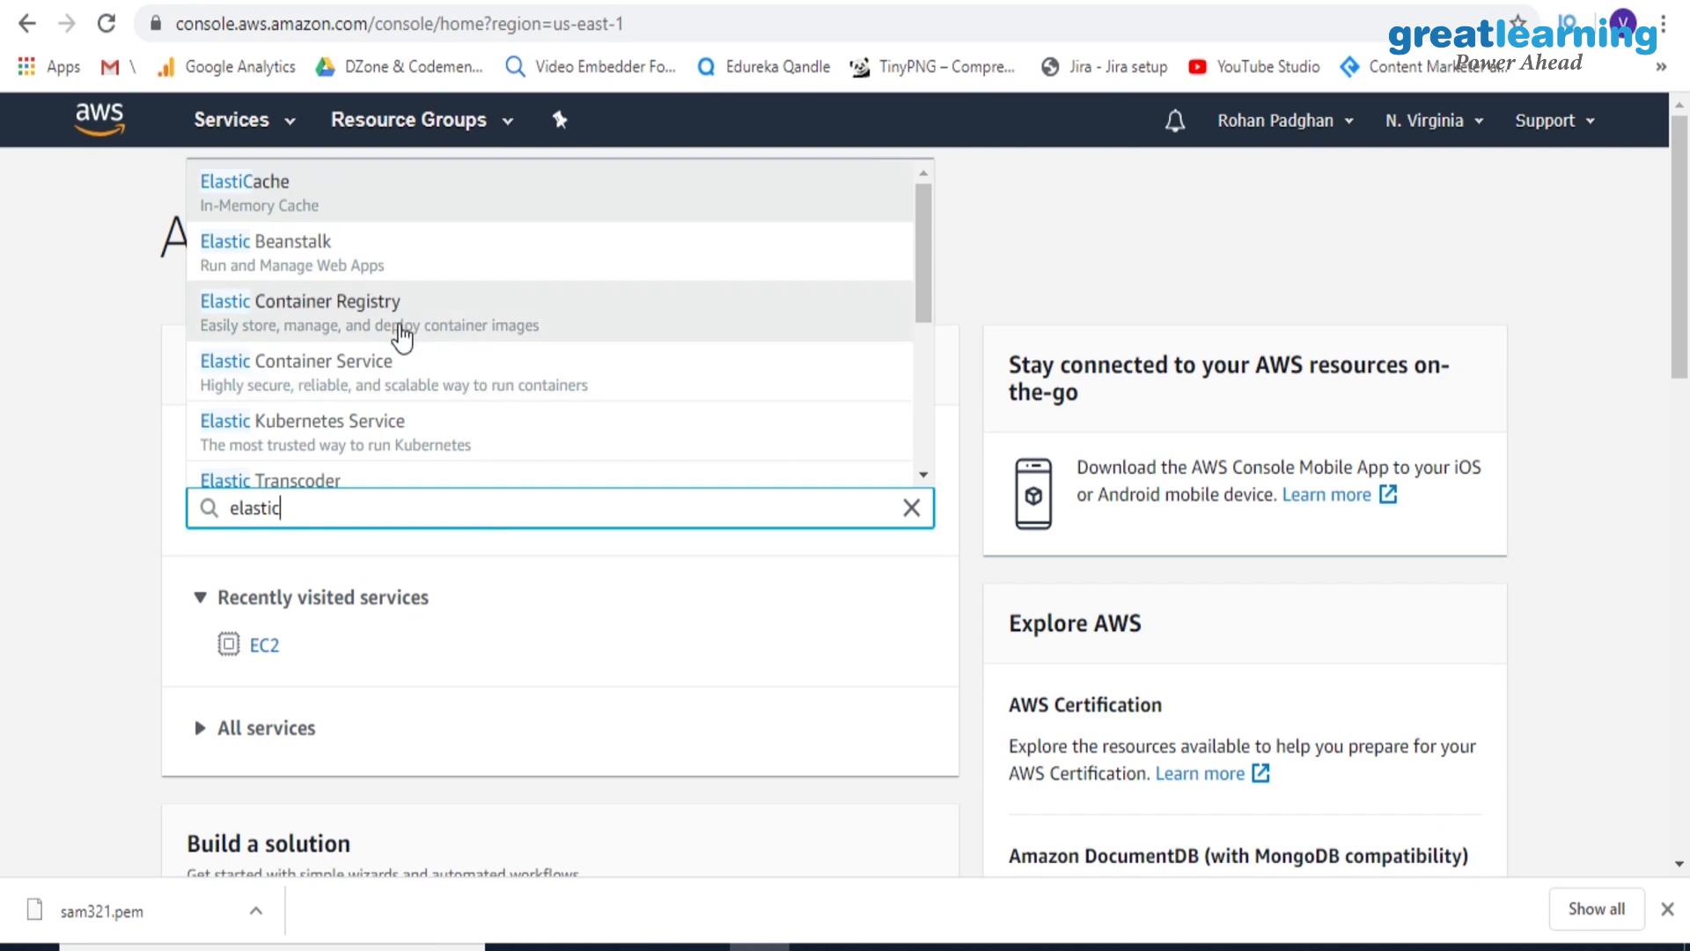
{"action": "left_click", "coordinate": [336, 253]}
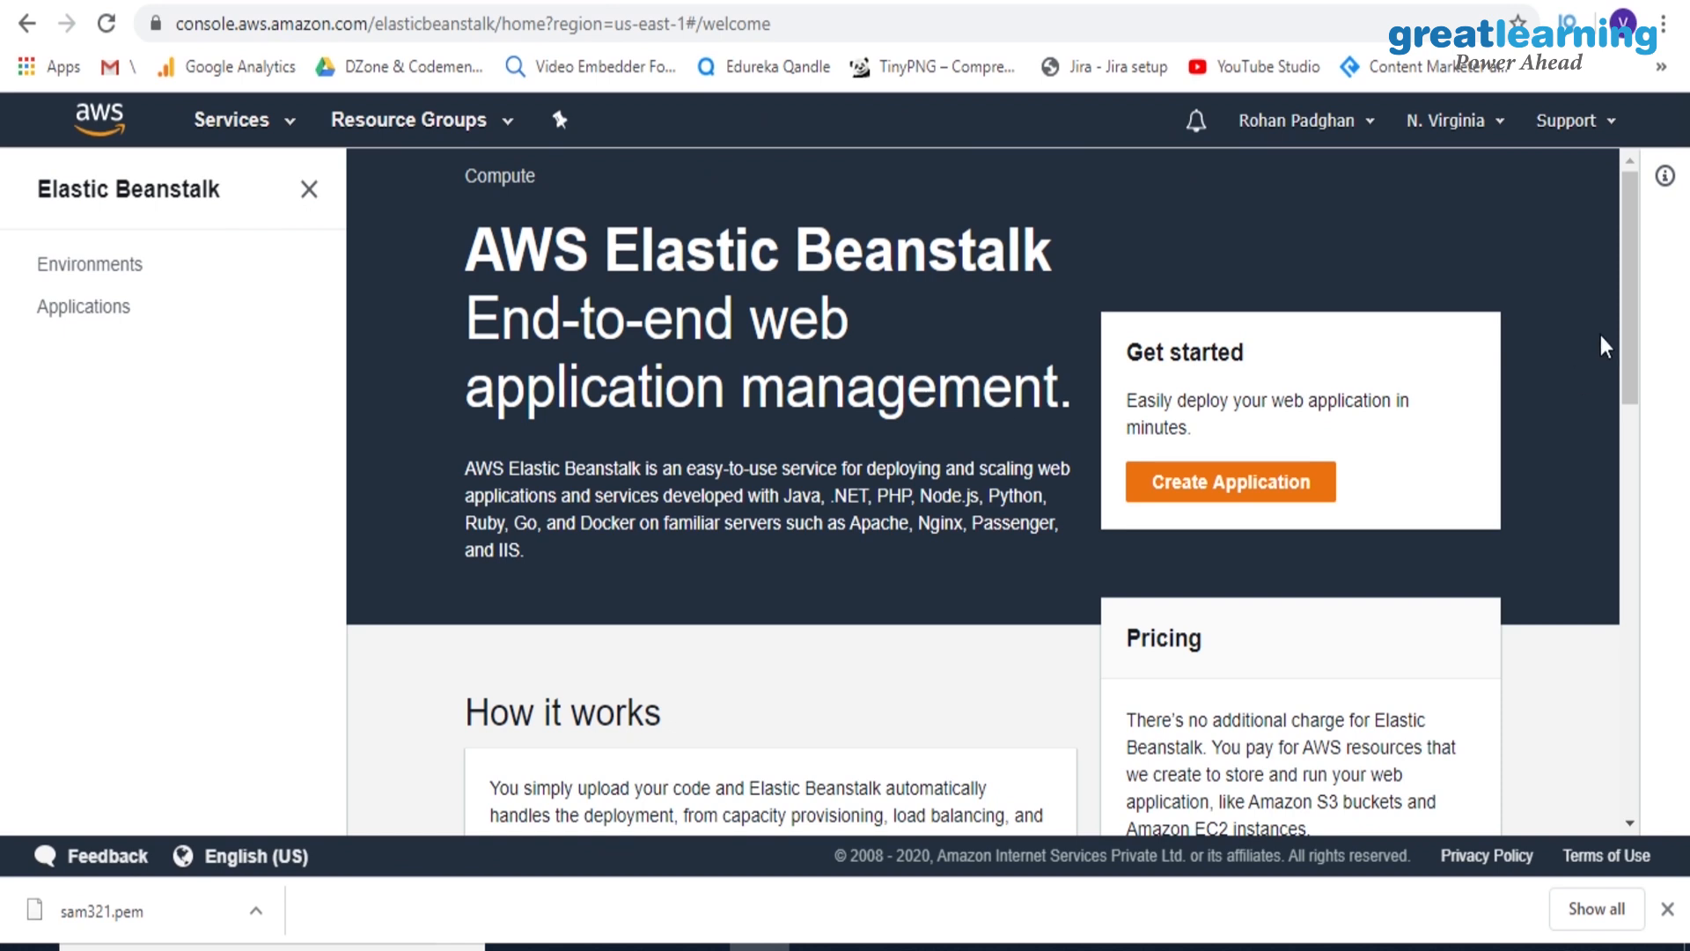
{"action": "left_click_drag", "start_coordinate": [1630, 324], "coordinate": [1642, 265]}
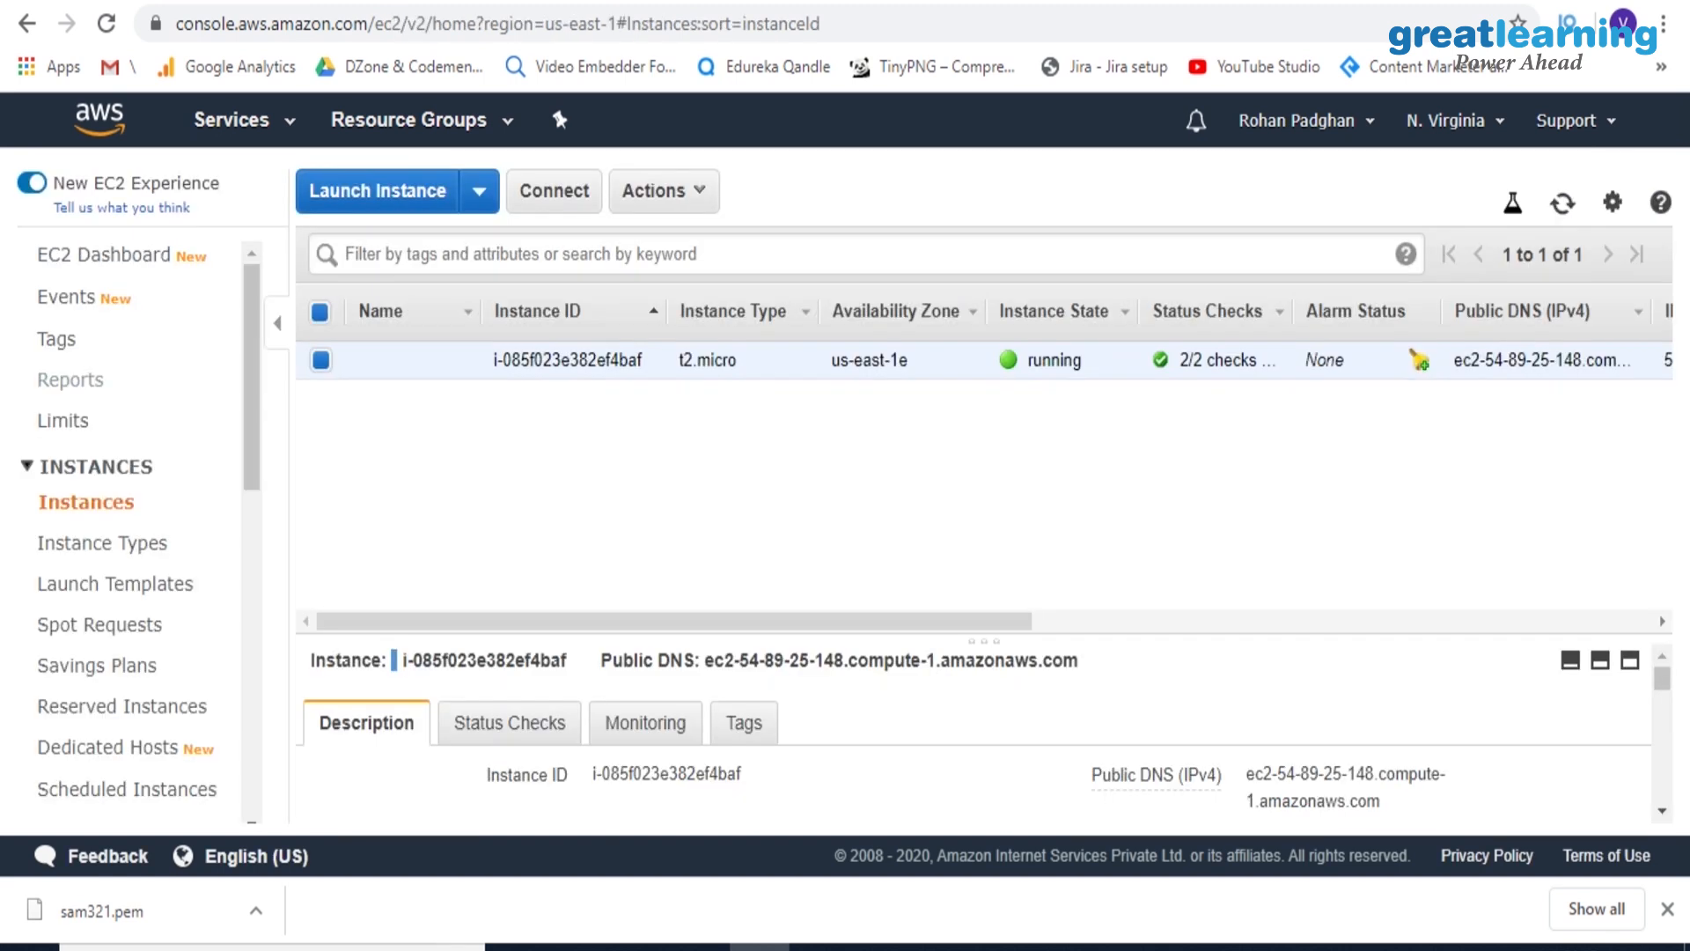
{"action": "left_click", "coordinate": [470, 194]}
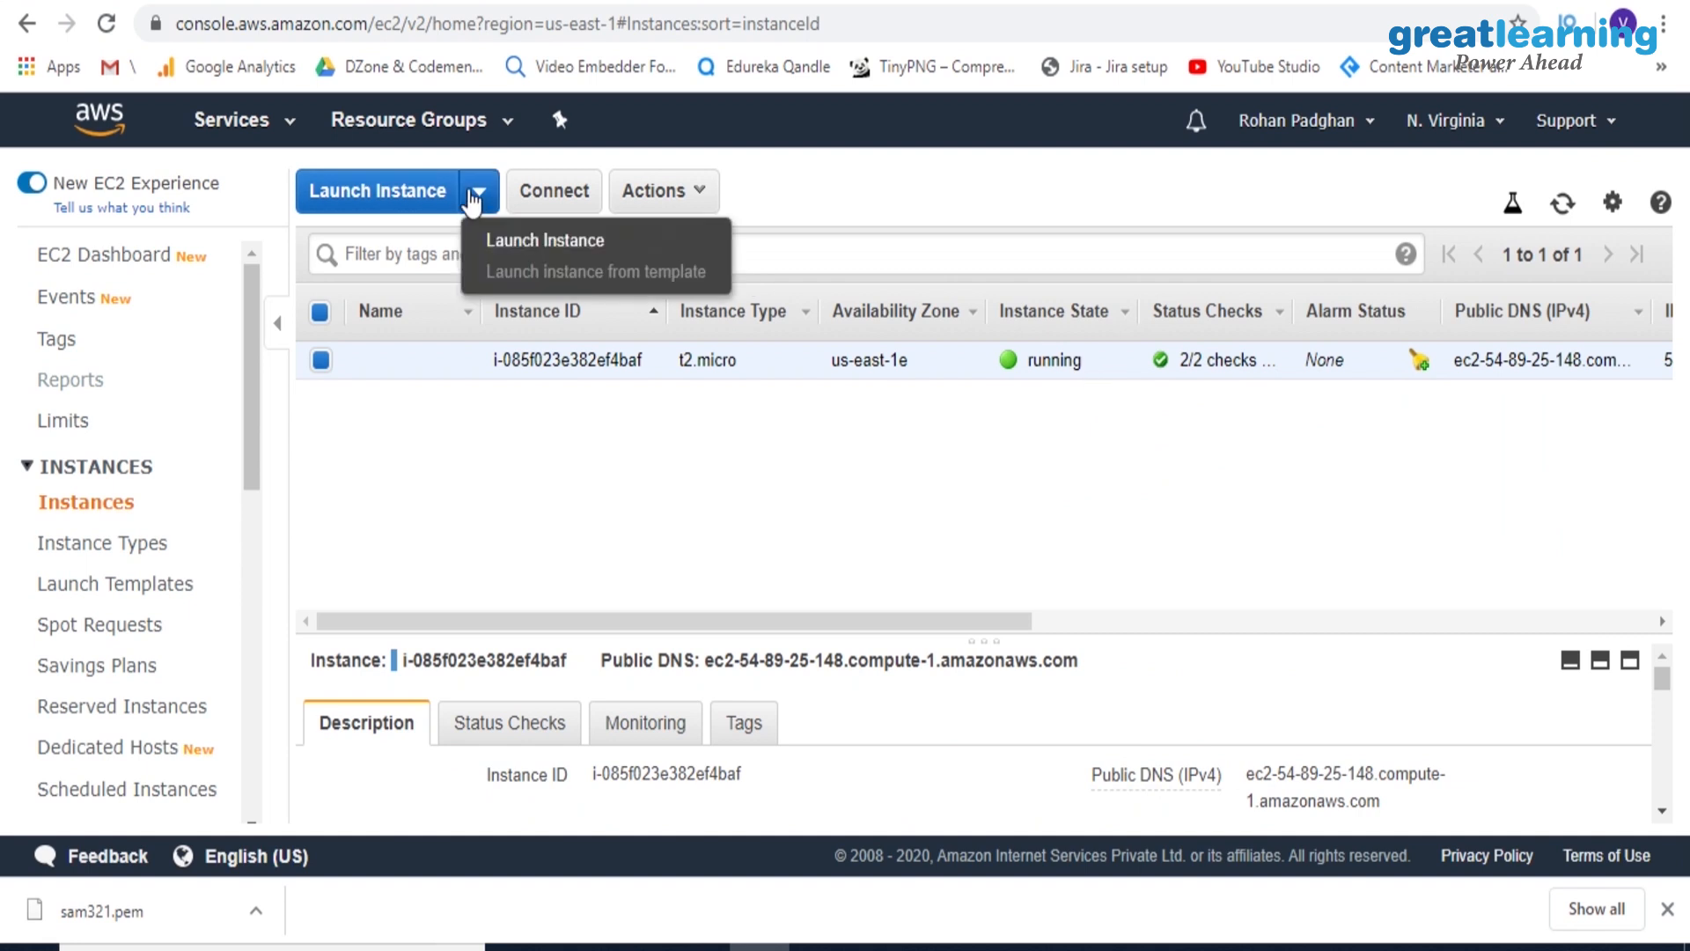
{"action": "left_click", "coordinate": [493, 240]}
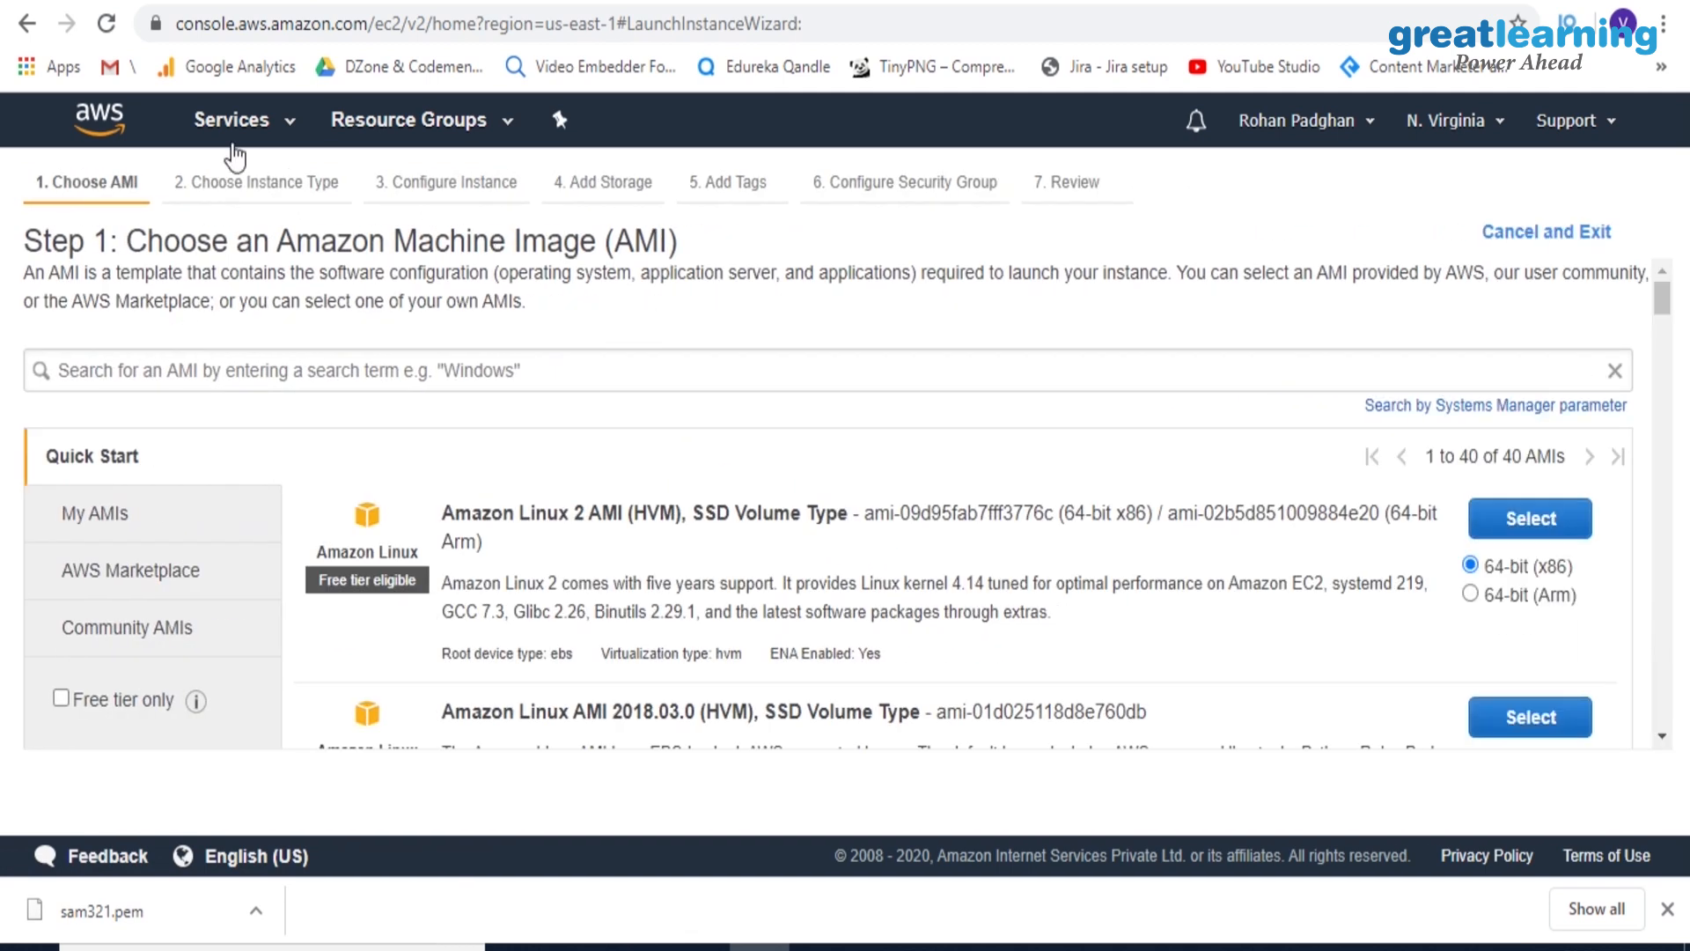
{"action": "left_click", "coordinate": [29, 24]}
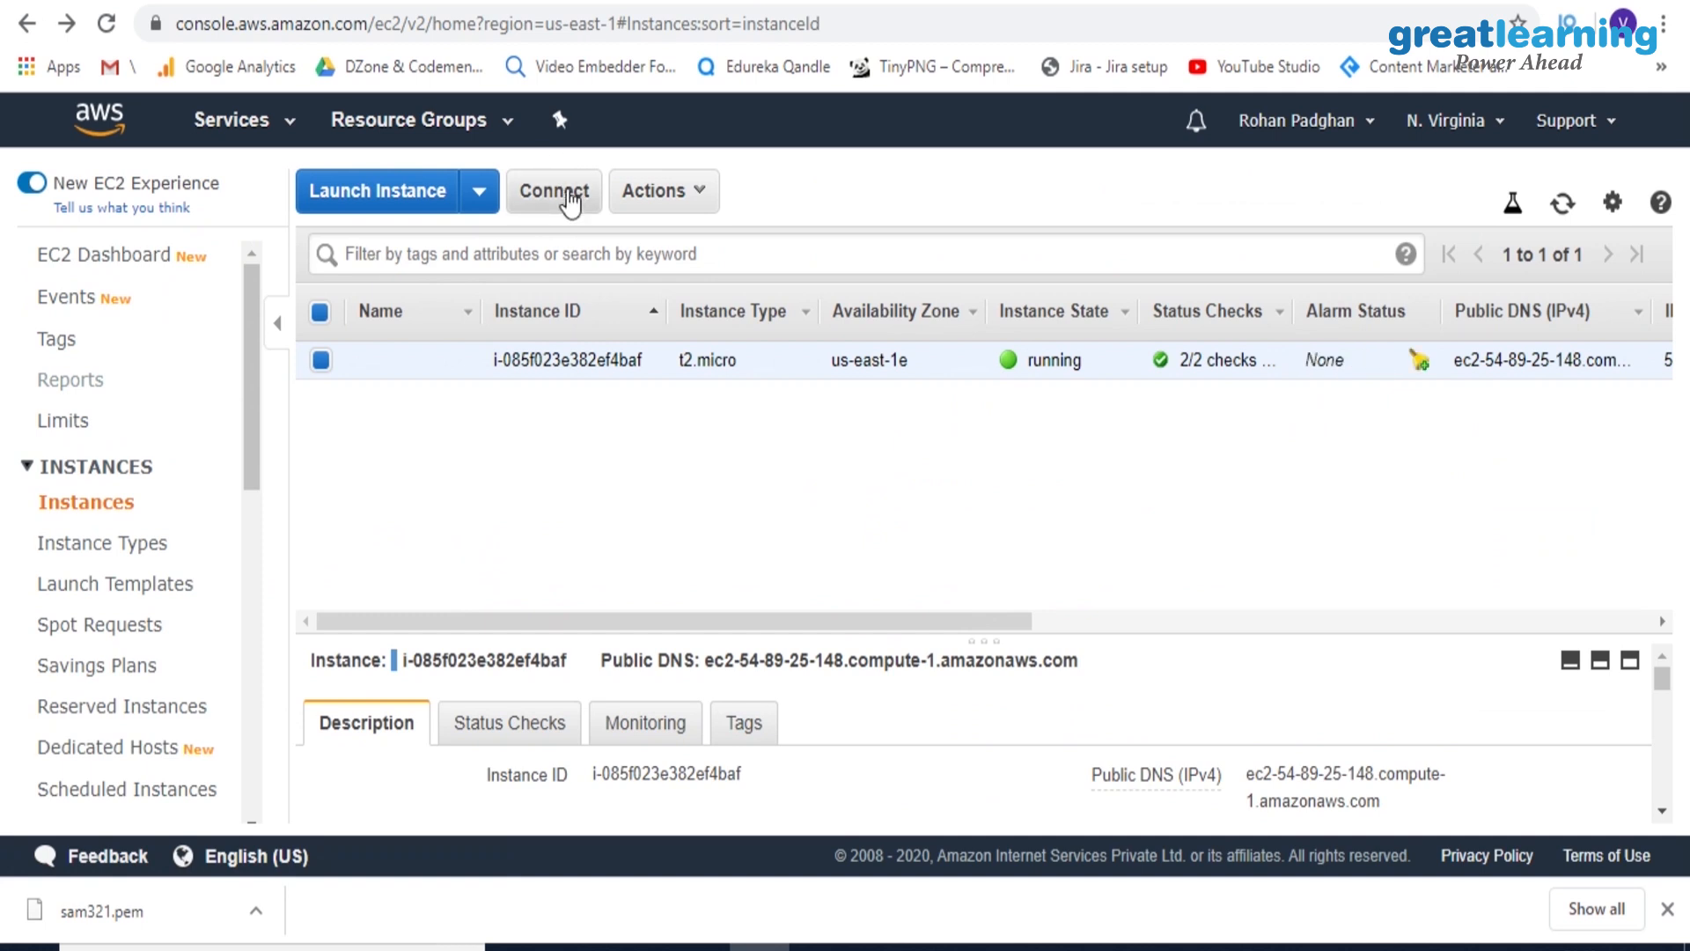
Open the connection options for the running instance and download its Remote Desktop file for a standalone RDP client
{"action": "left_click", "coordinate": [571, 198]}
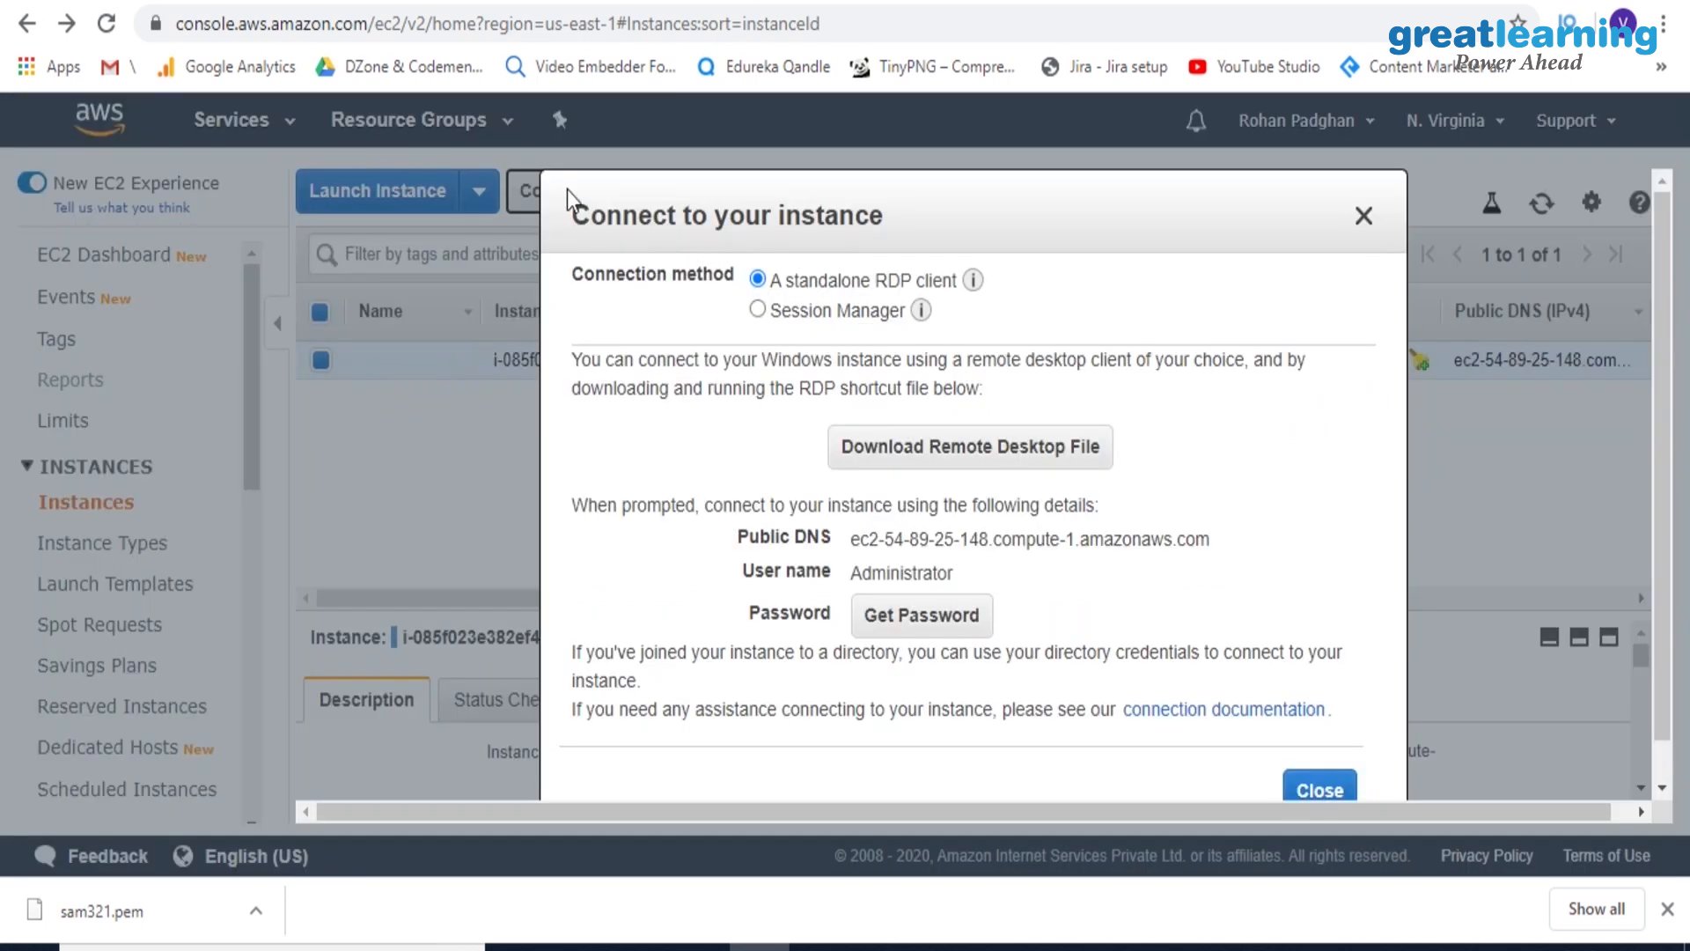
{"action": "left_click", "coordinate": [928, 469]}
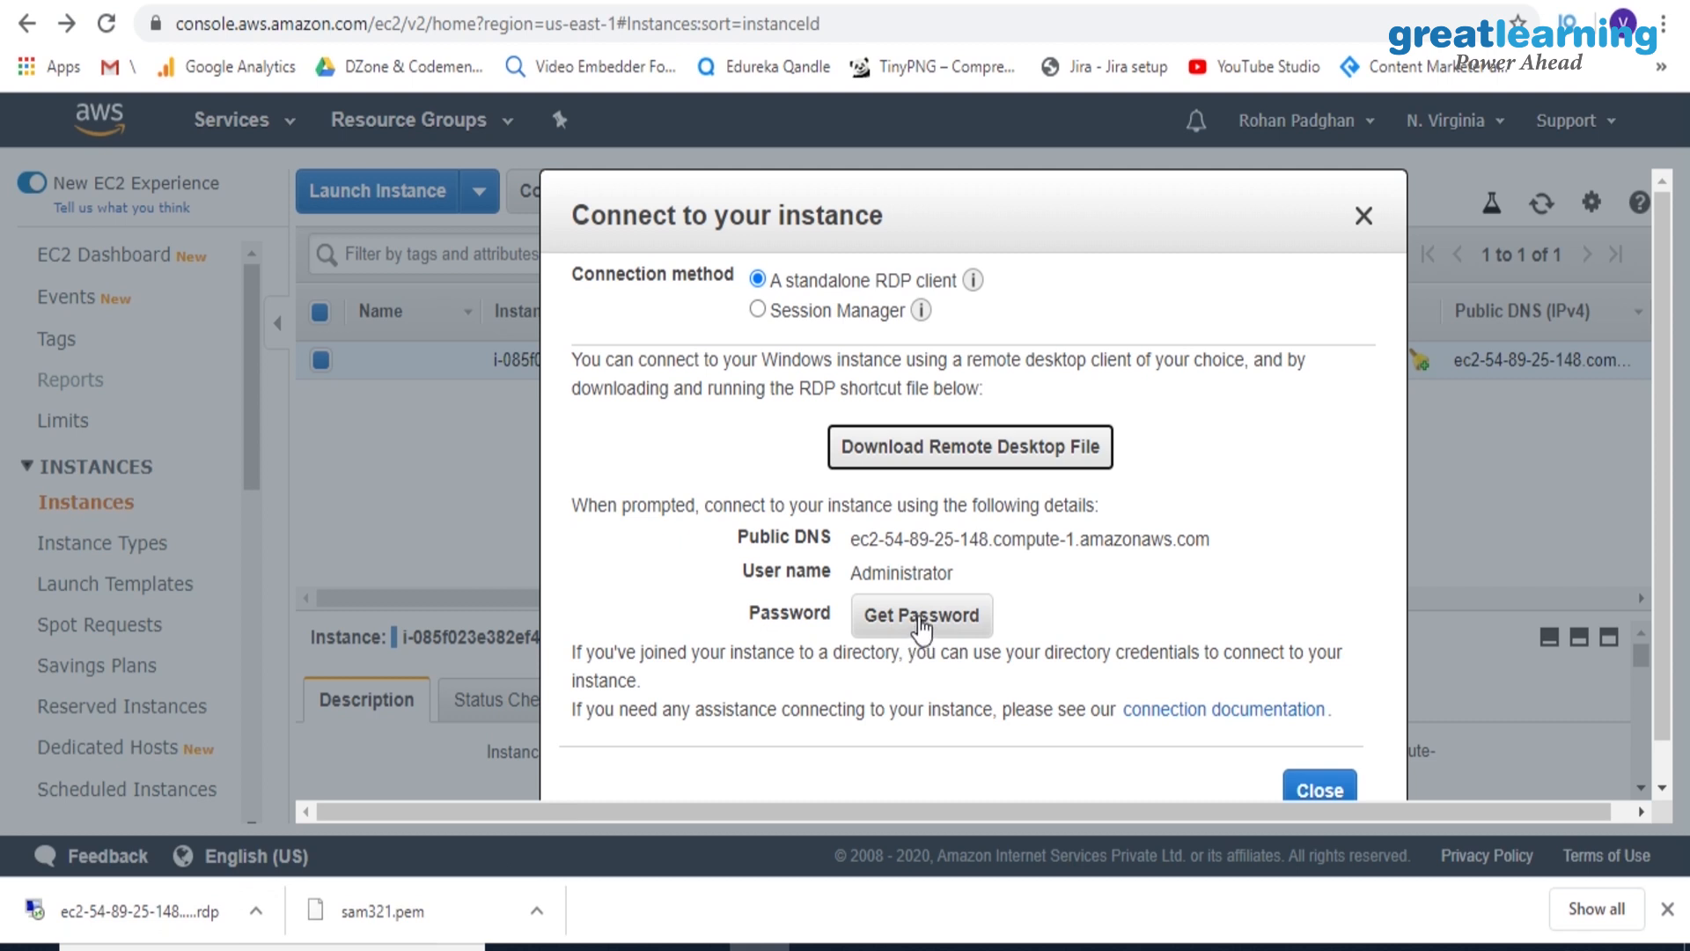
Decrypt the instance's Administrator password using the sam321.pem key file from Downloads and copy the password to the clipboard
{"action": "left_click", "coordinate": [921, 621]}
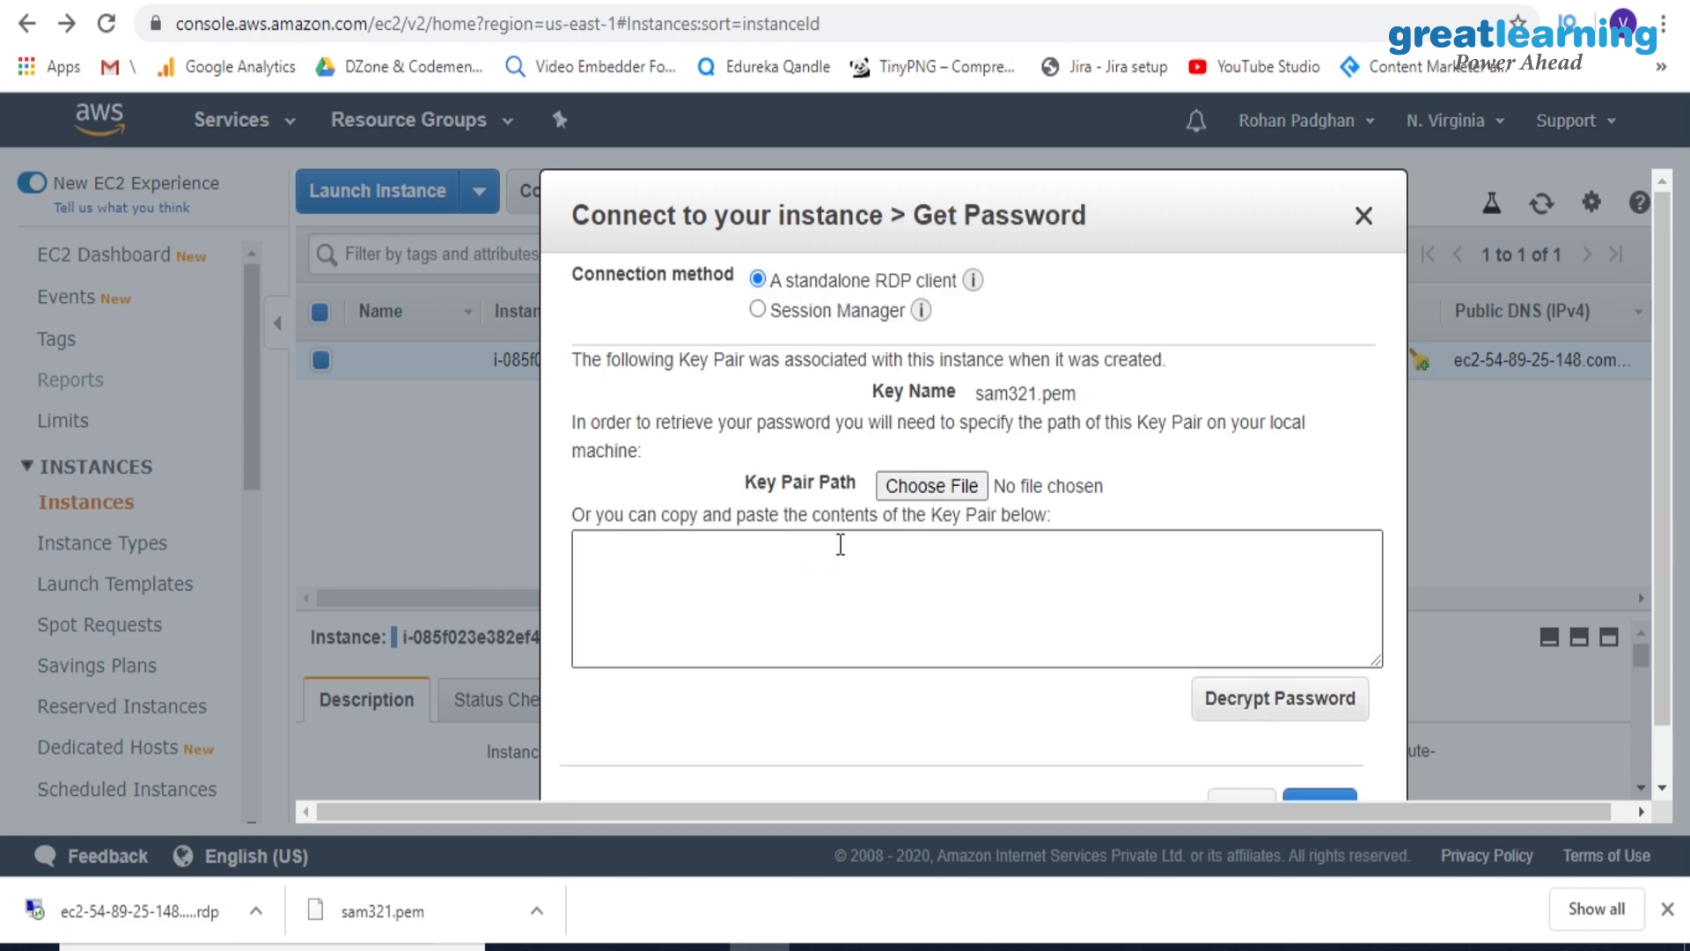
{"action": "left_click", "coordinate": [929, 486]}
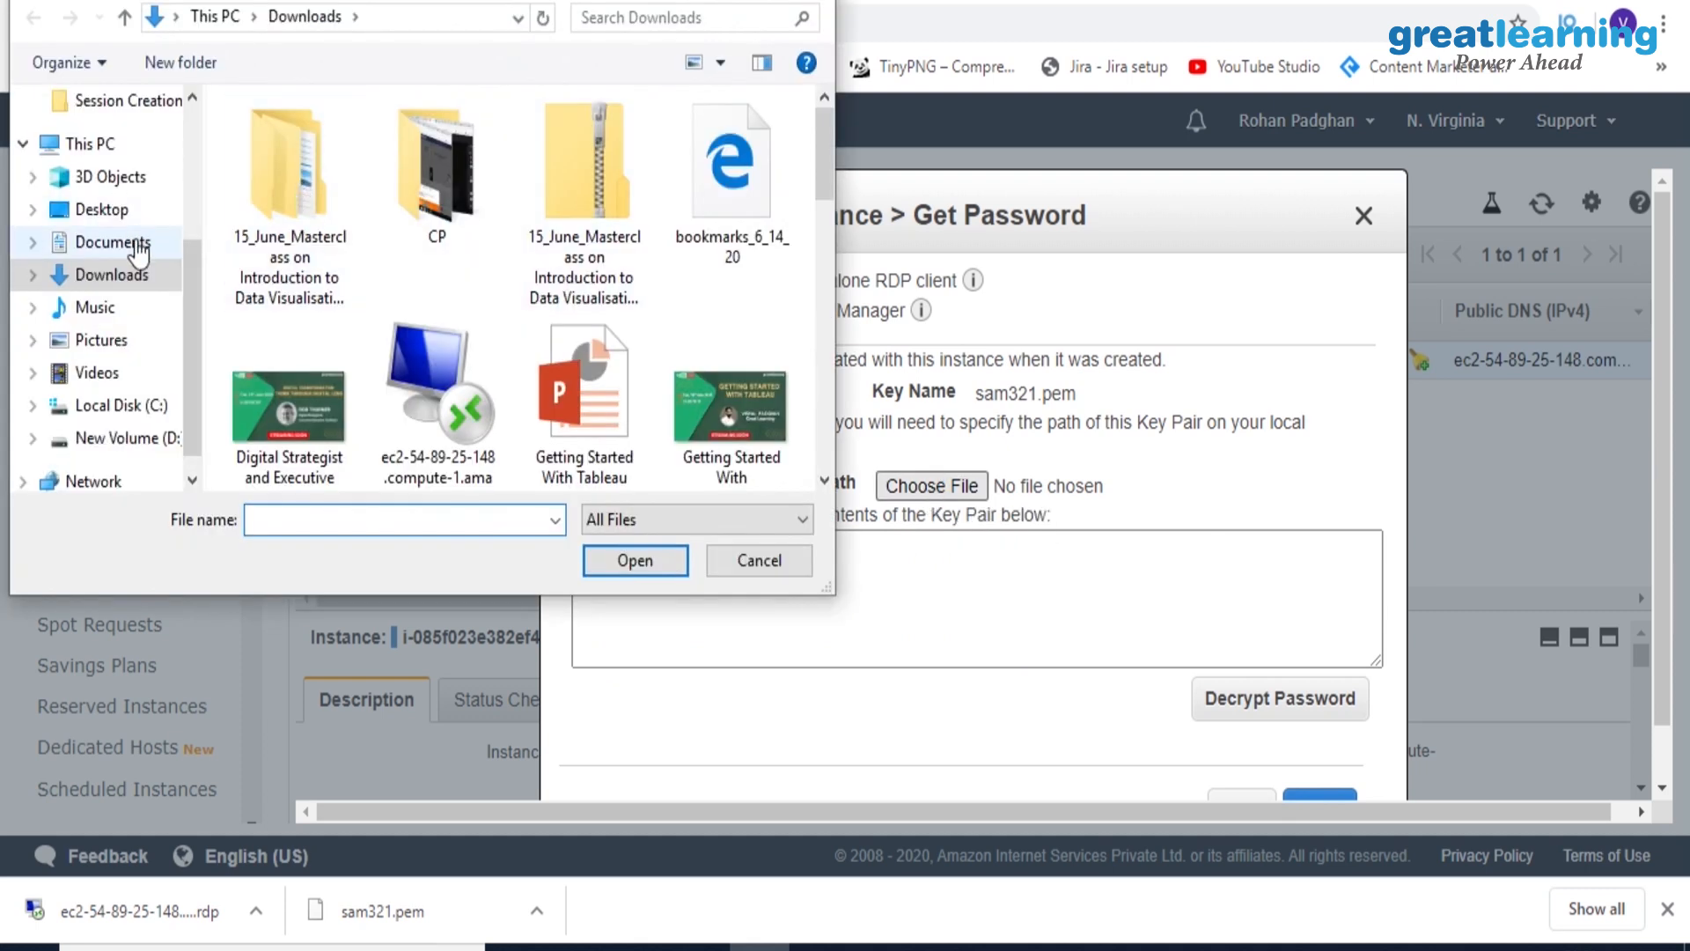
{"action": "left_click", "coordinate": [106, 276]}
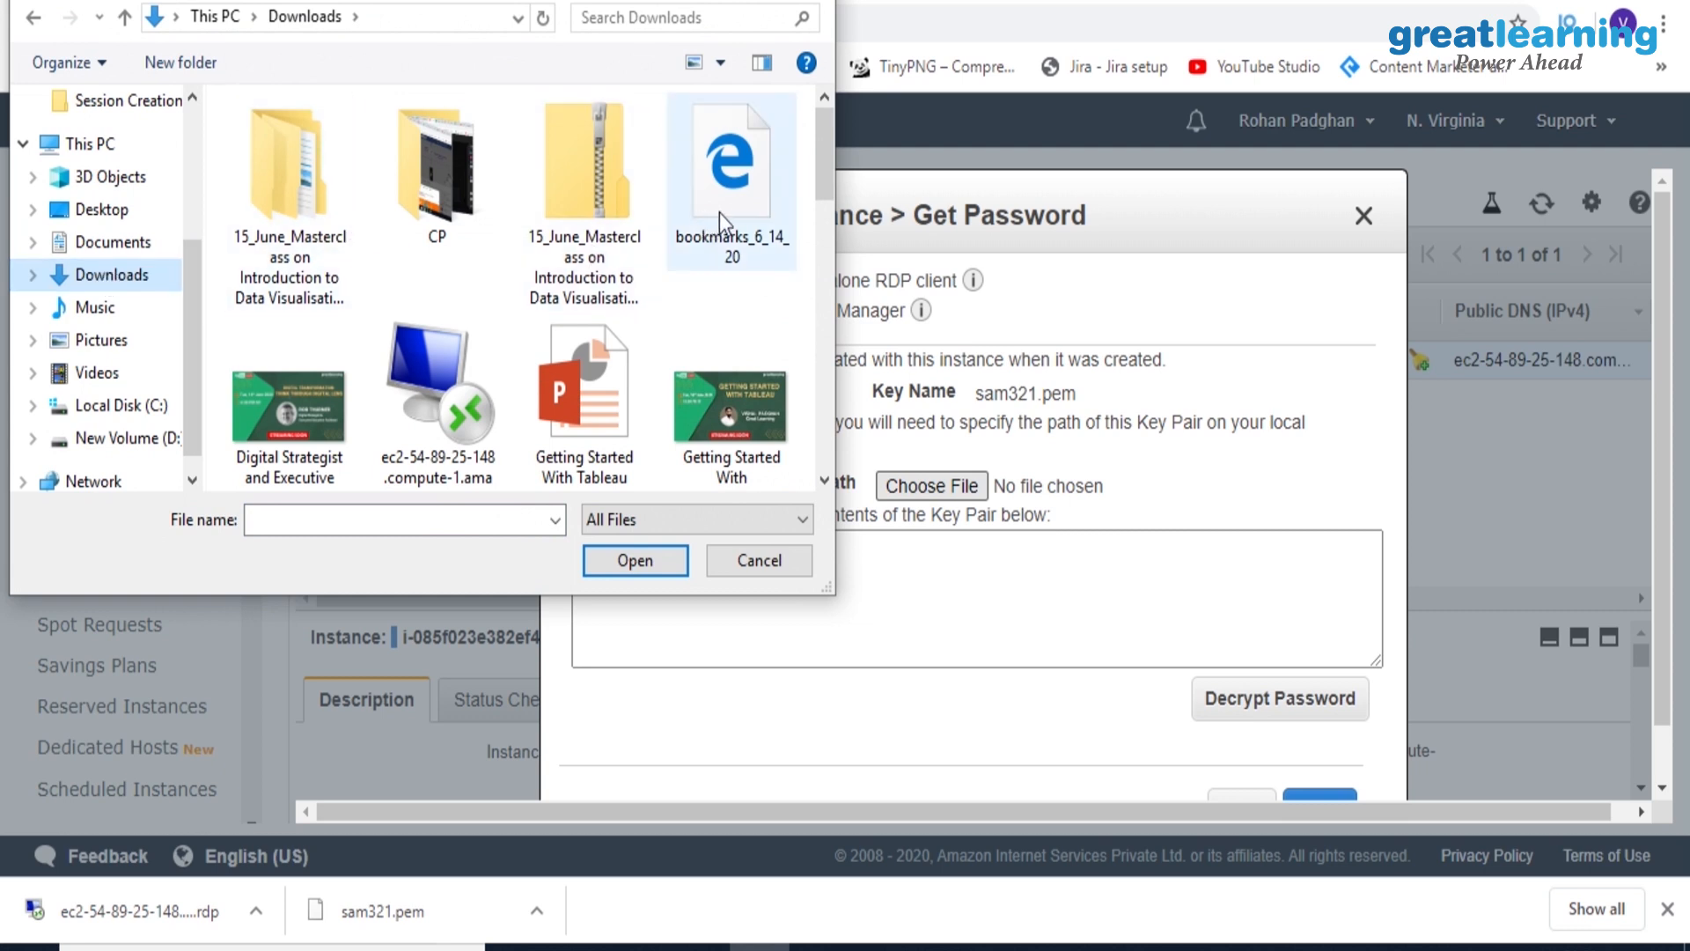
{"action": "left_click_drag", "start_coordinate": [832, 184], "coordinate": [852, 414]}
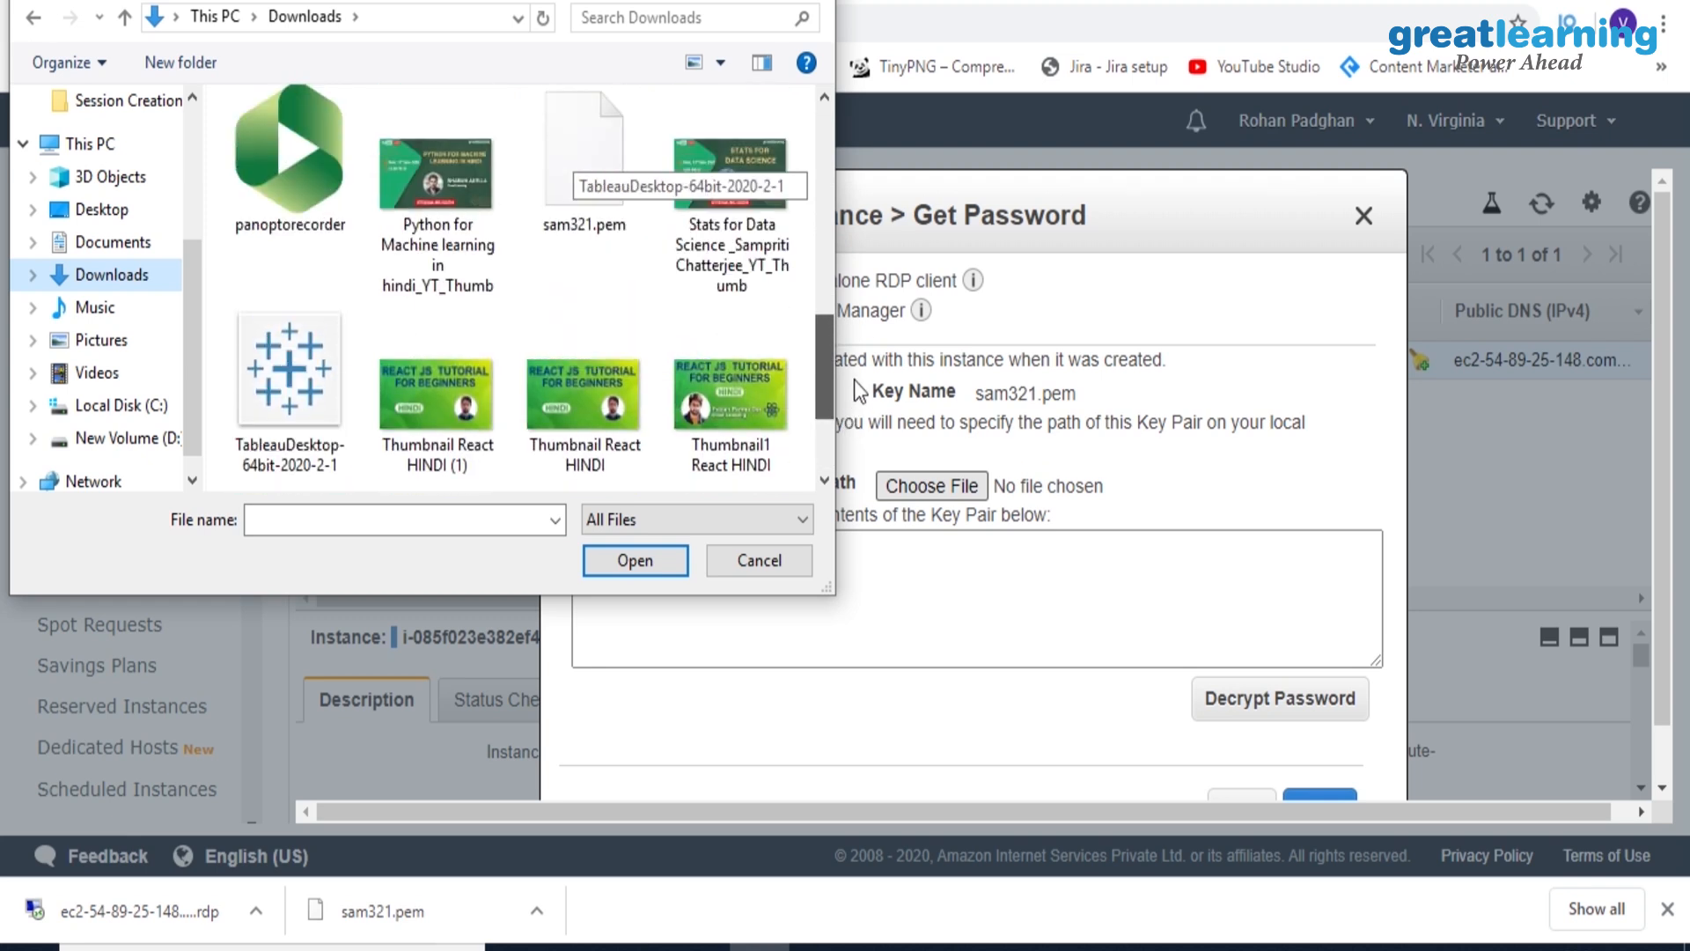
{"action": "left_click", "coordinate": [600, 187]}
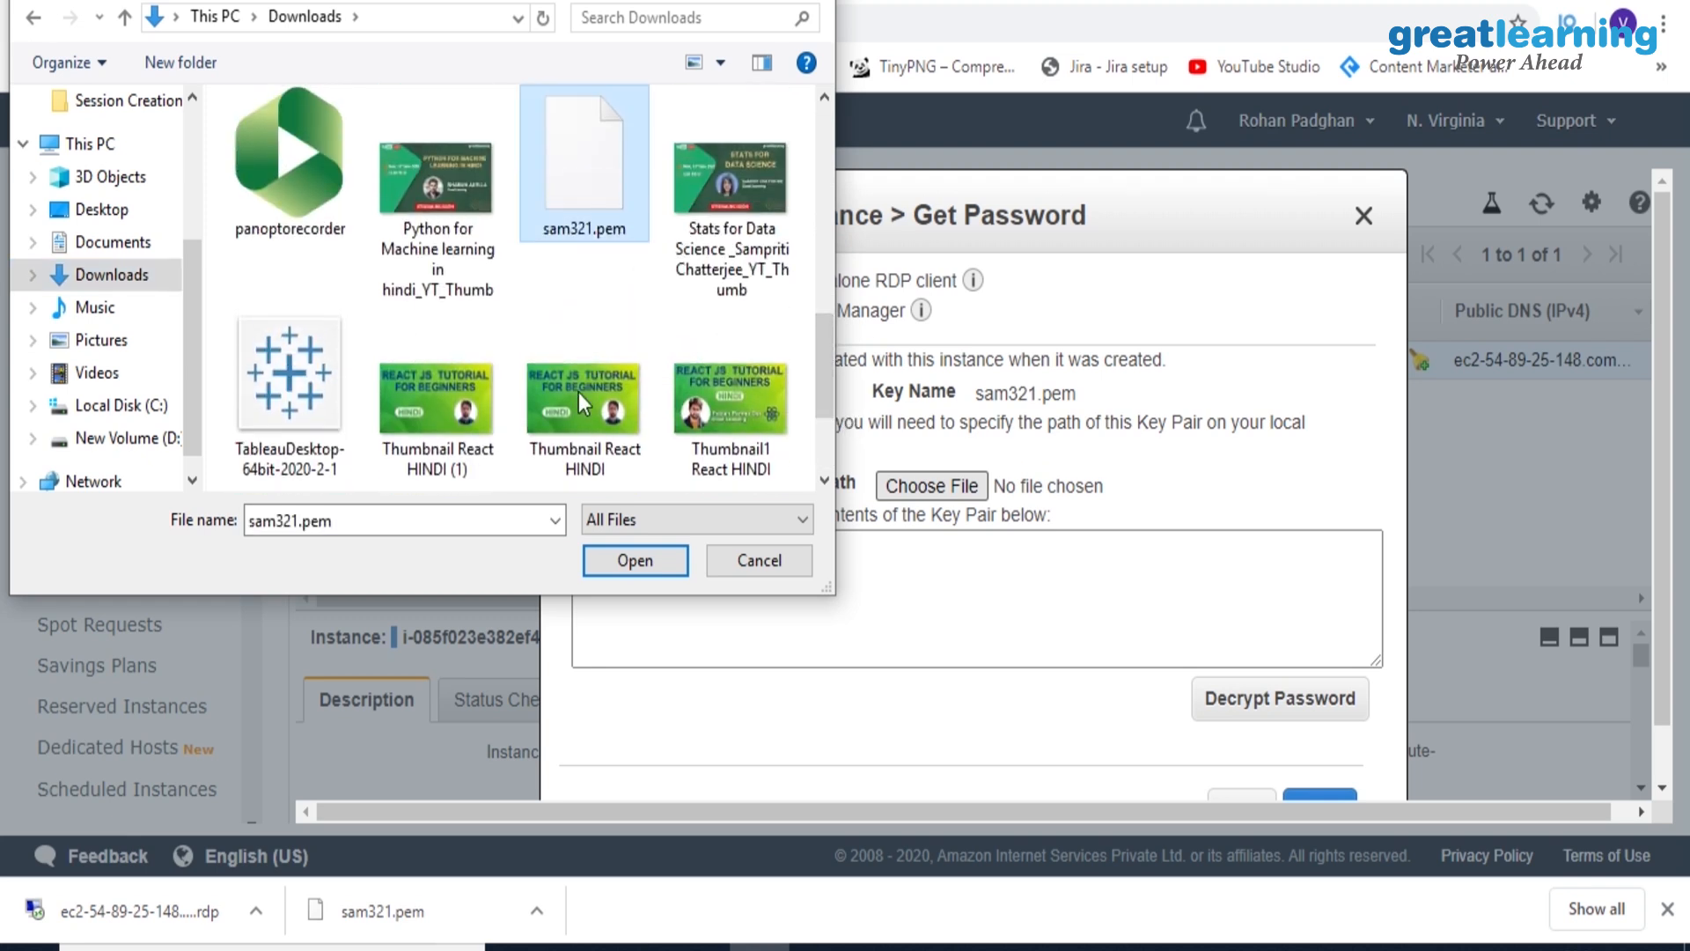
{"action": "left_click", "coordinate": [601, 556]}
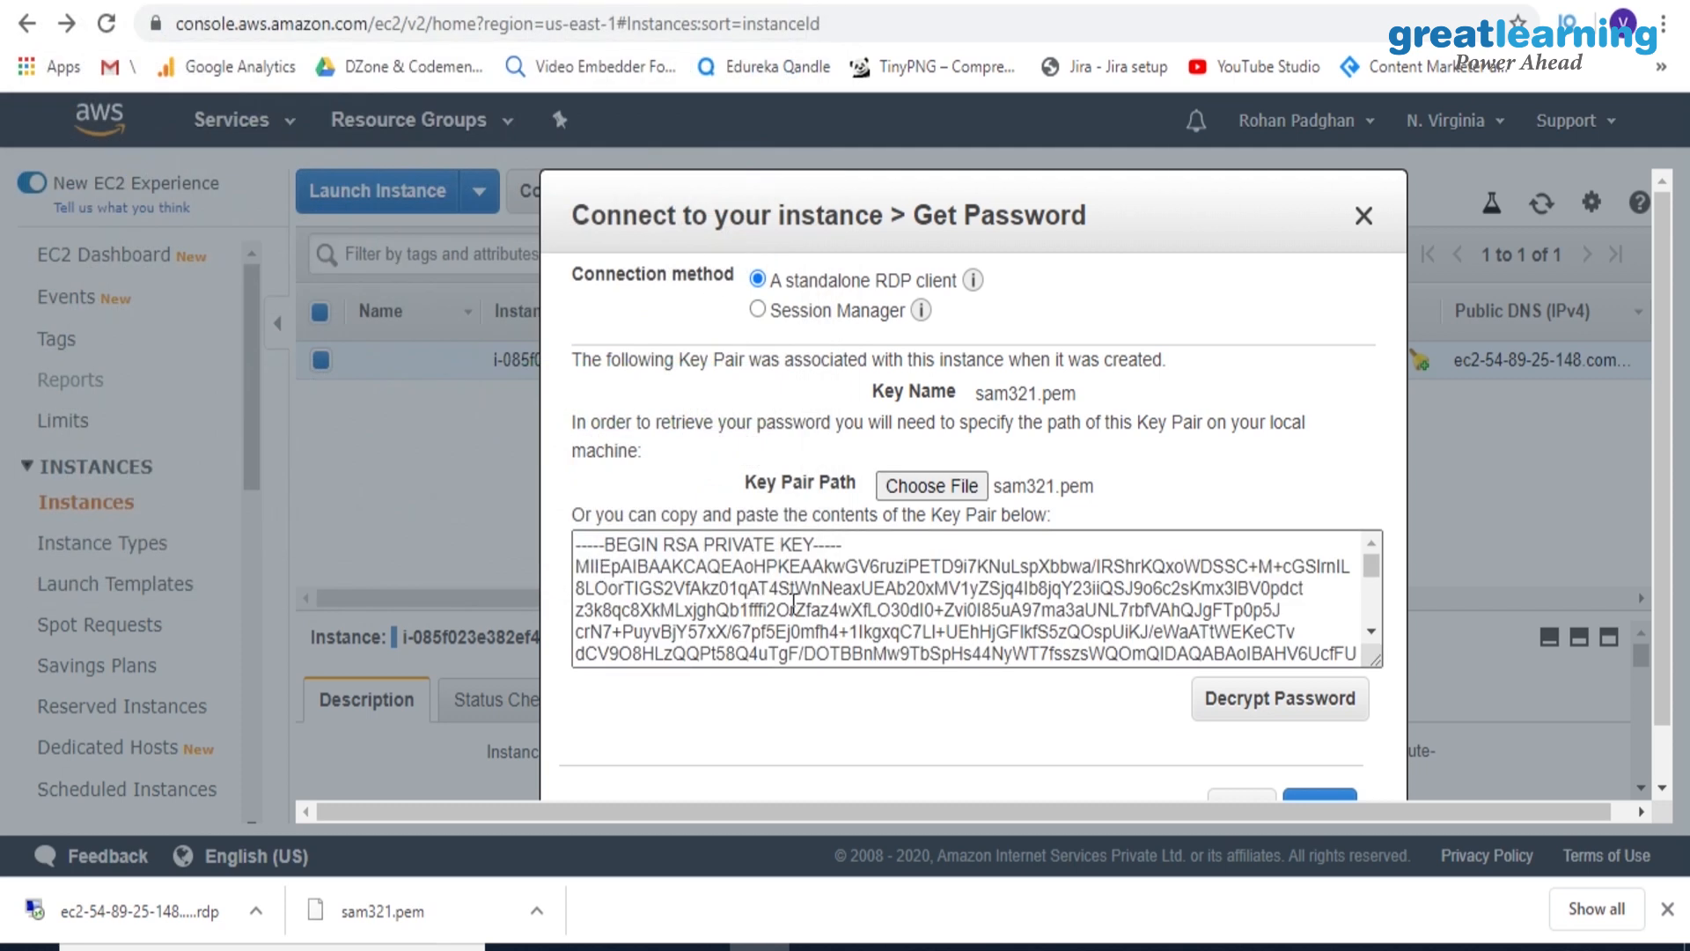
{"action": "left_click", "coordinate": [1244, 706]}
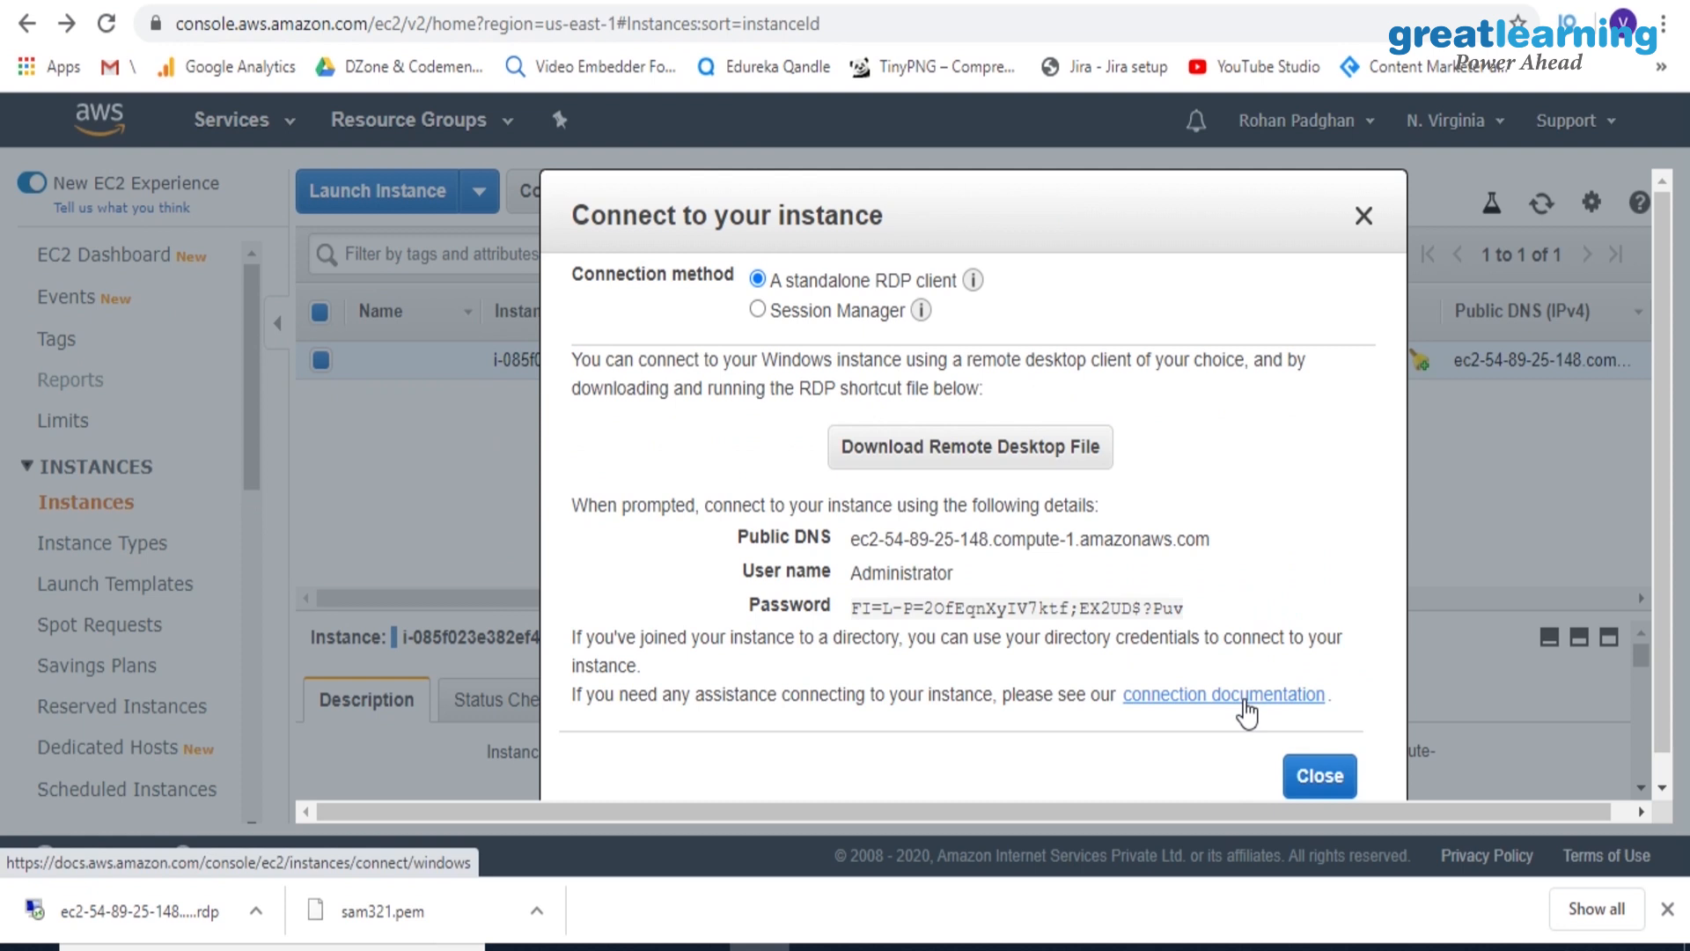
{"action": "mouse_move", "coordinate": [856, 603]}
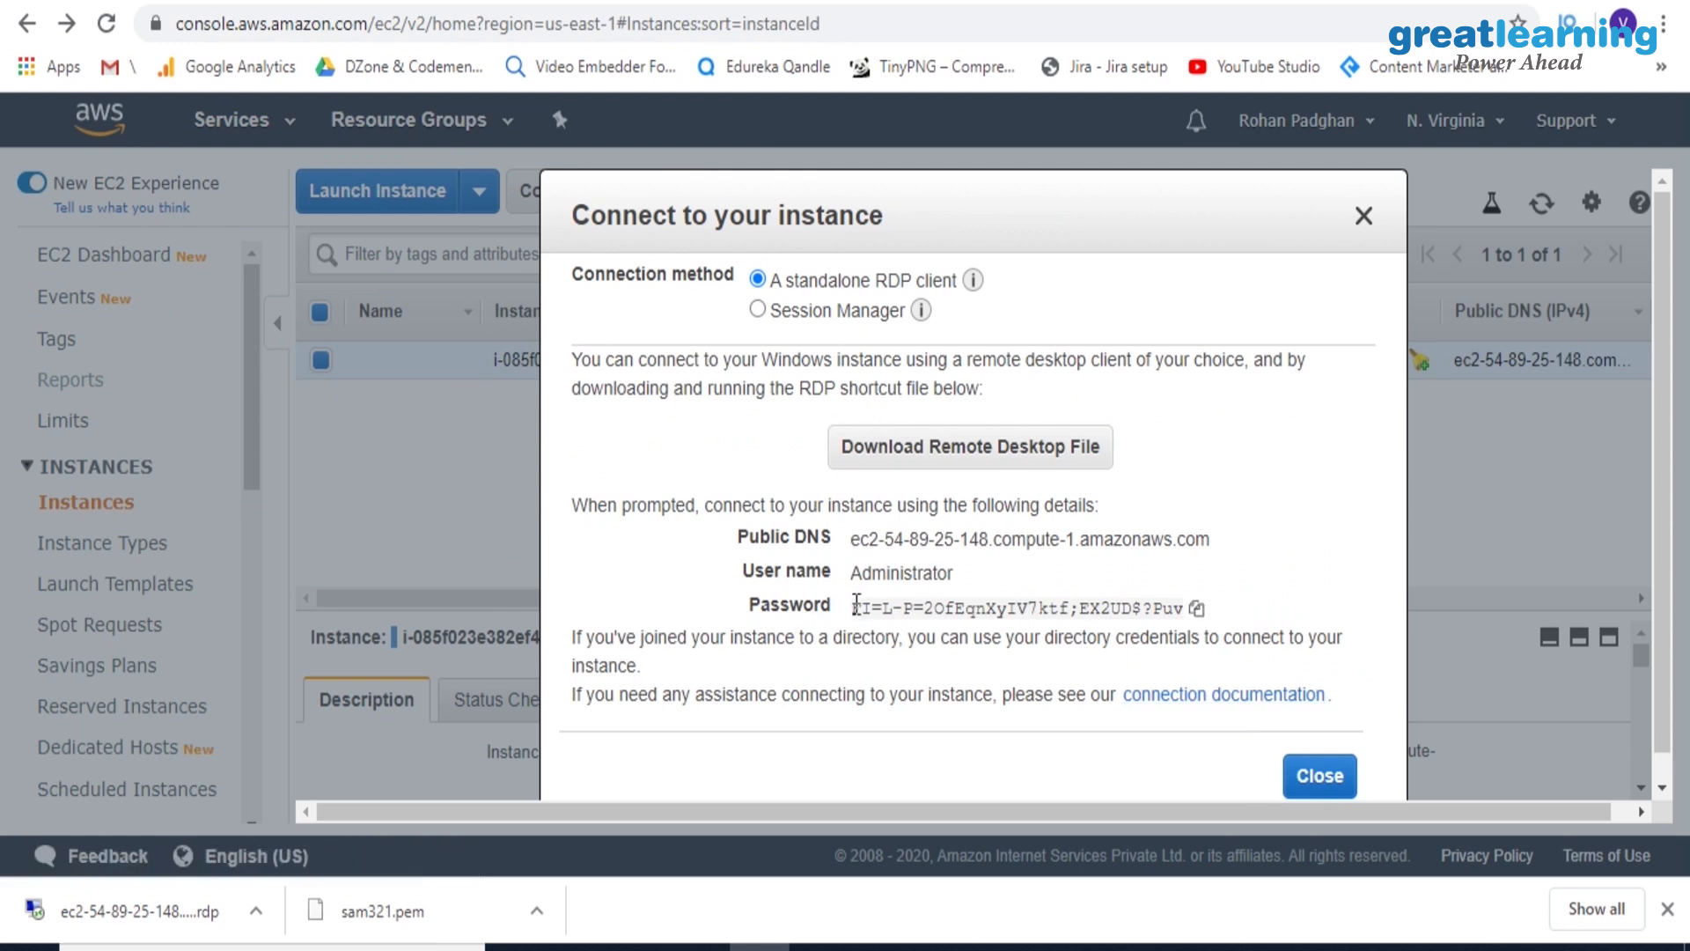
{"action": "left_click", "coordinate": [1198, 614]}
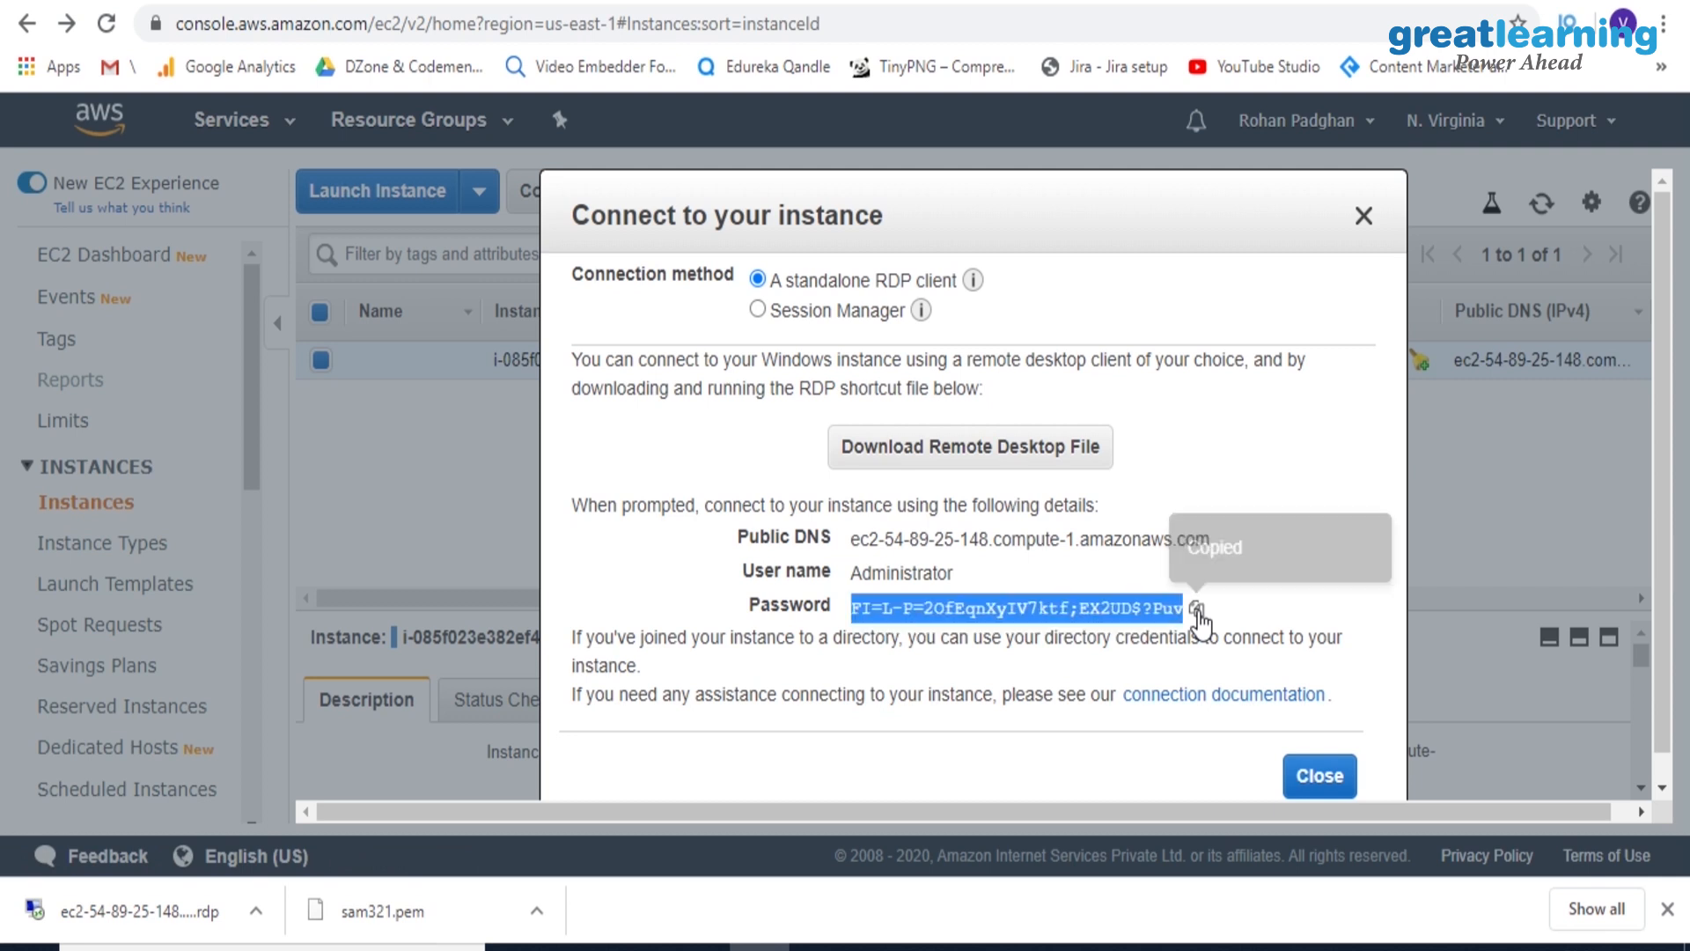
Open the downloaded RDP file, accept the connection to the unknown publisher and sign in as Administrator with the copied password
{"action": "left_click", "coordinate": [166, 898]}
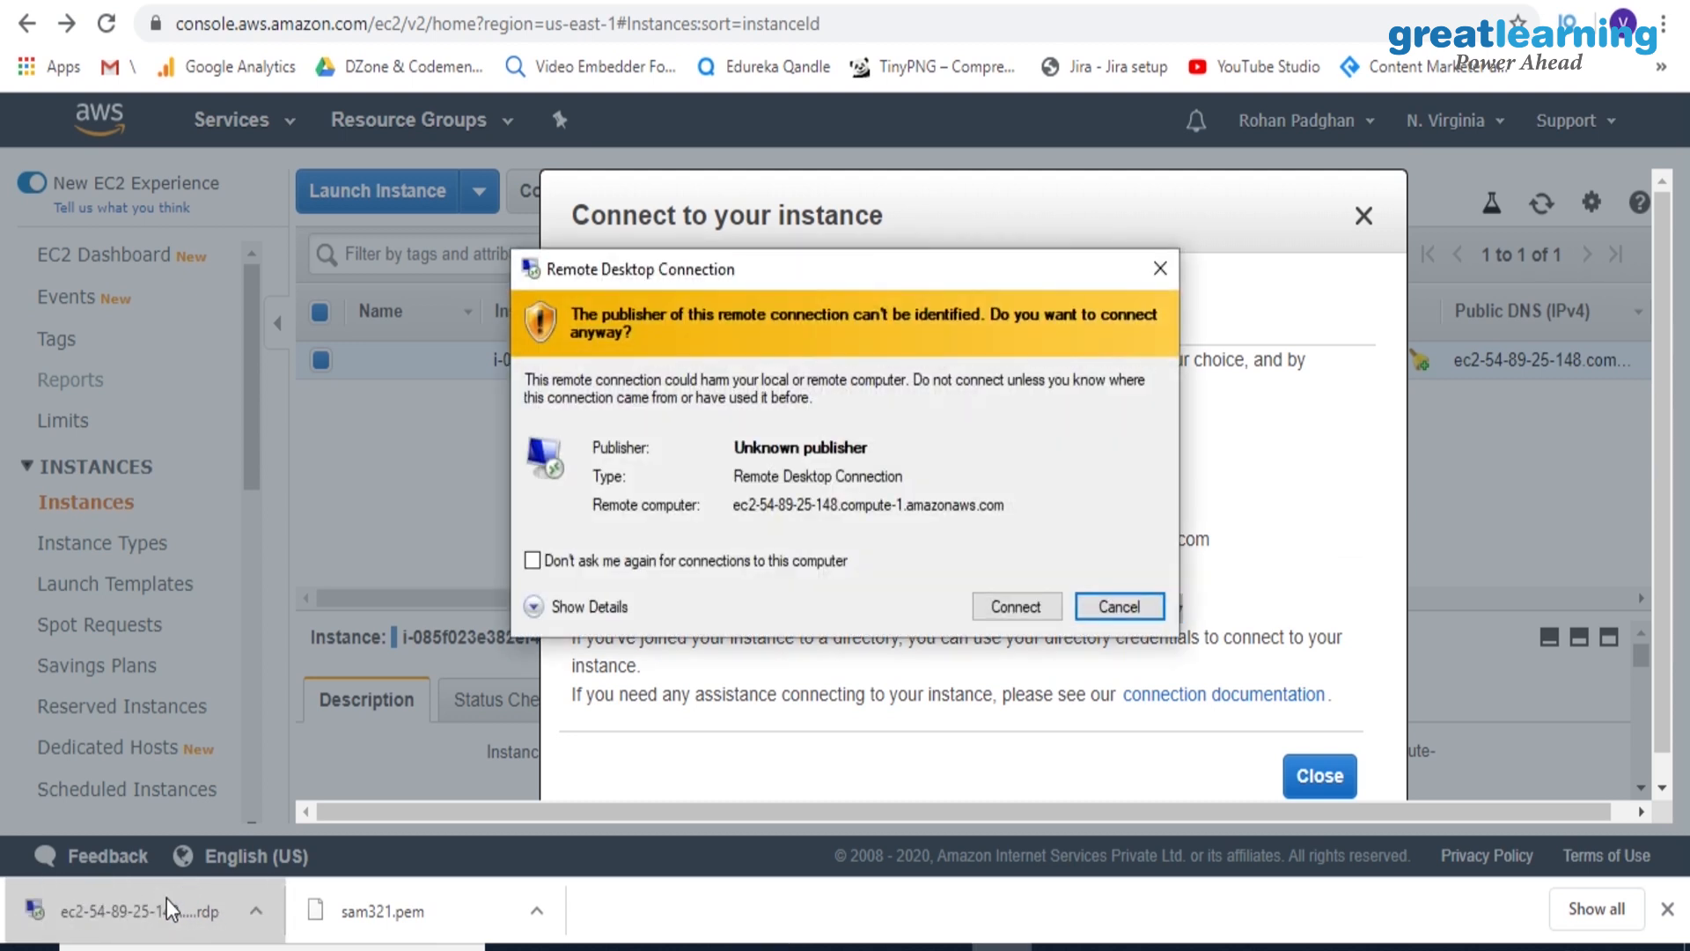
{"action": "left_click", "coordinate": [1002, 604]}
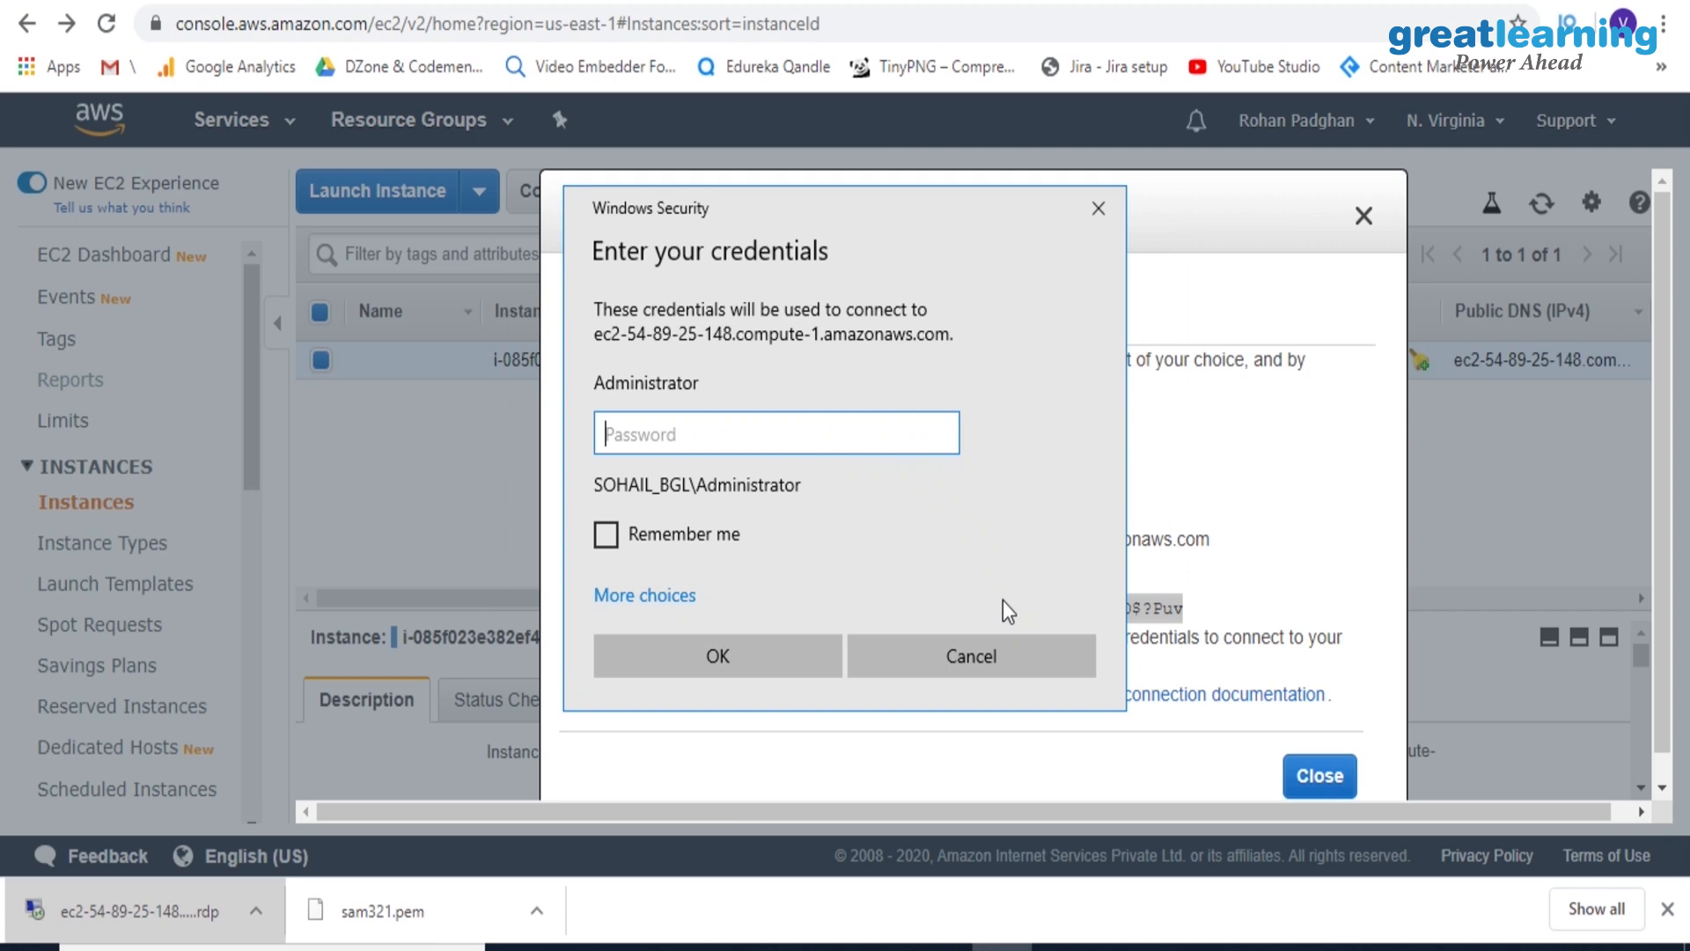
{"action": "key", "text": "ctrl+v"}
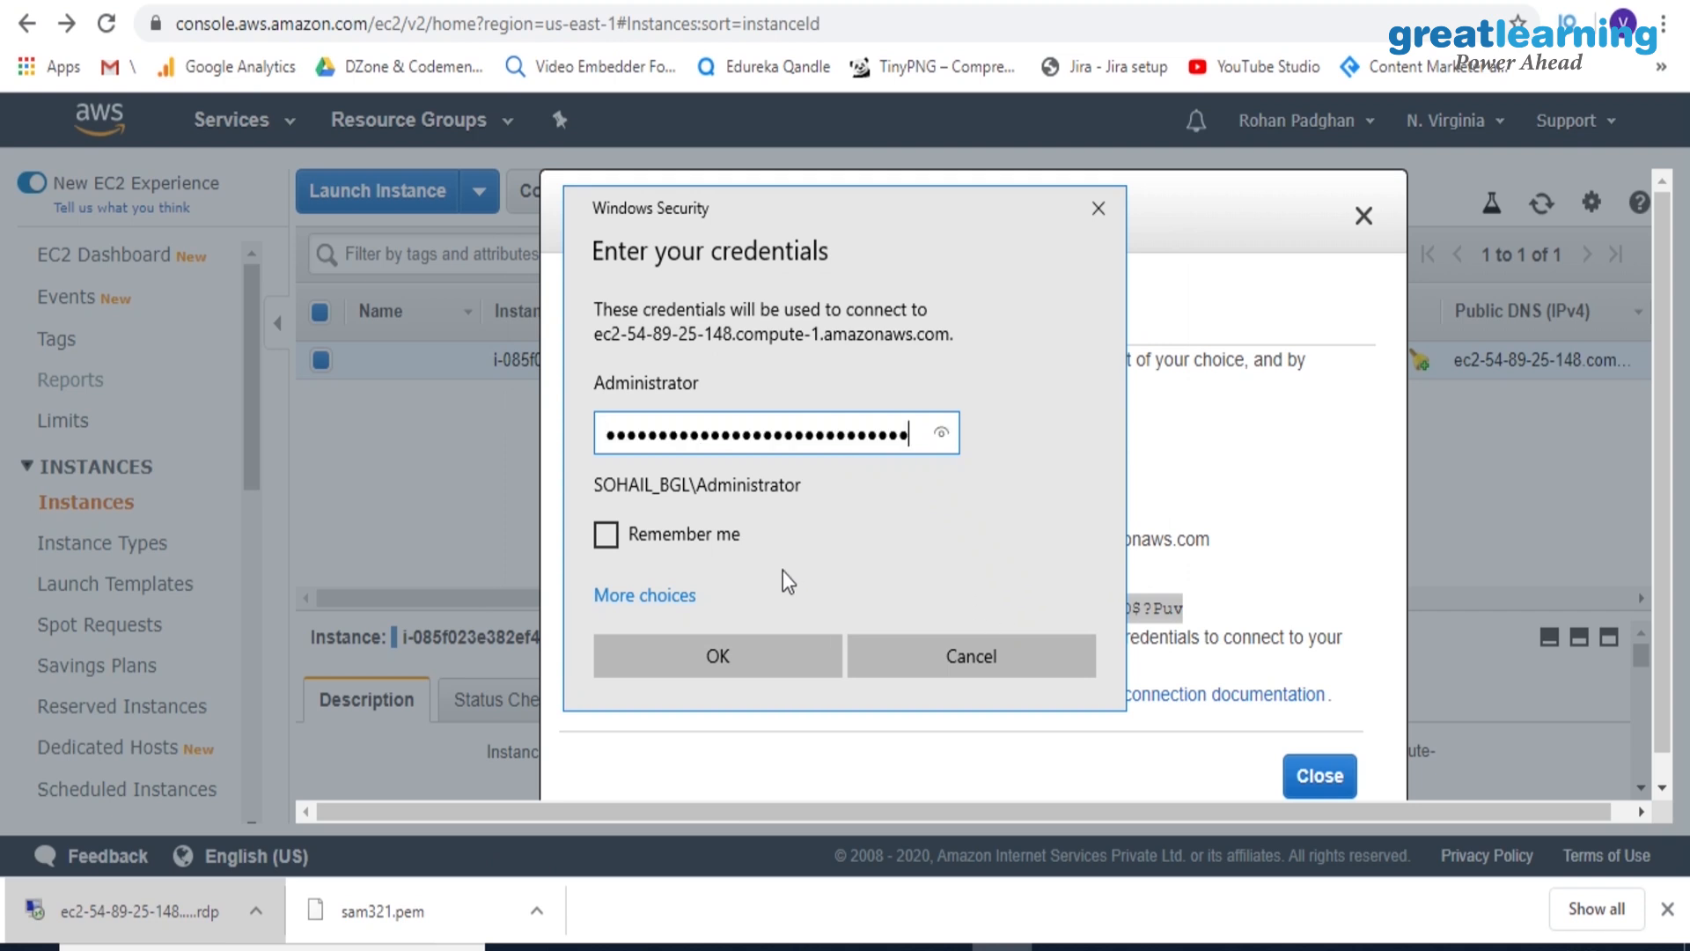
{"action": "left_click", "coordinate": [752, 652]}
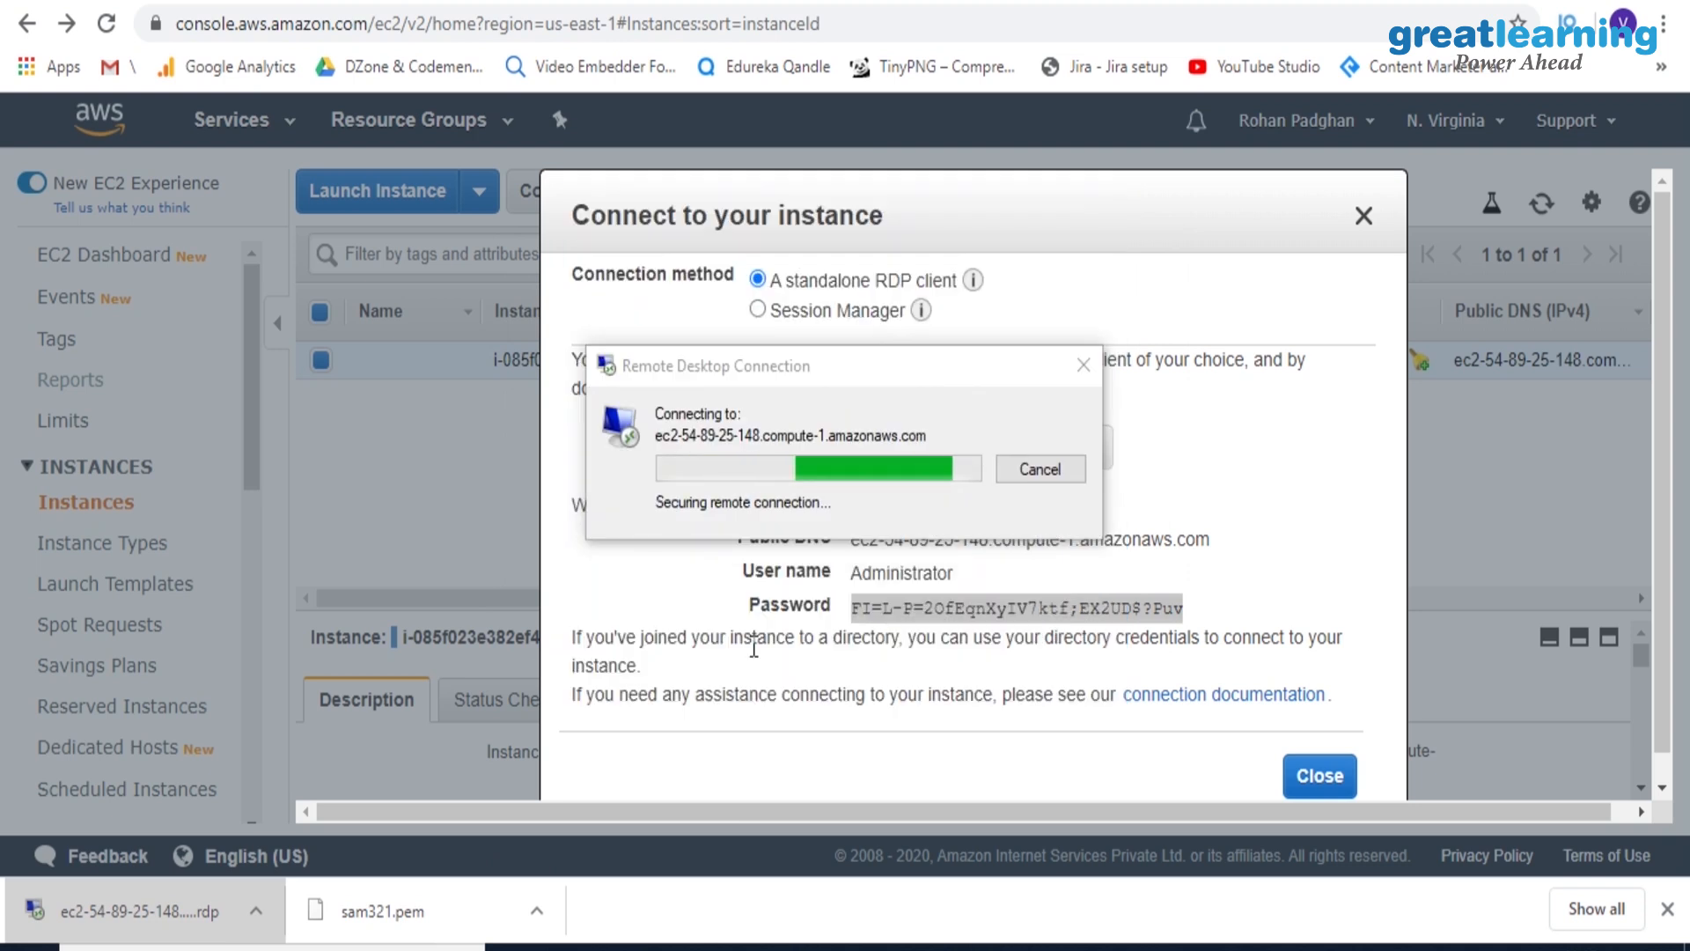
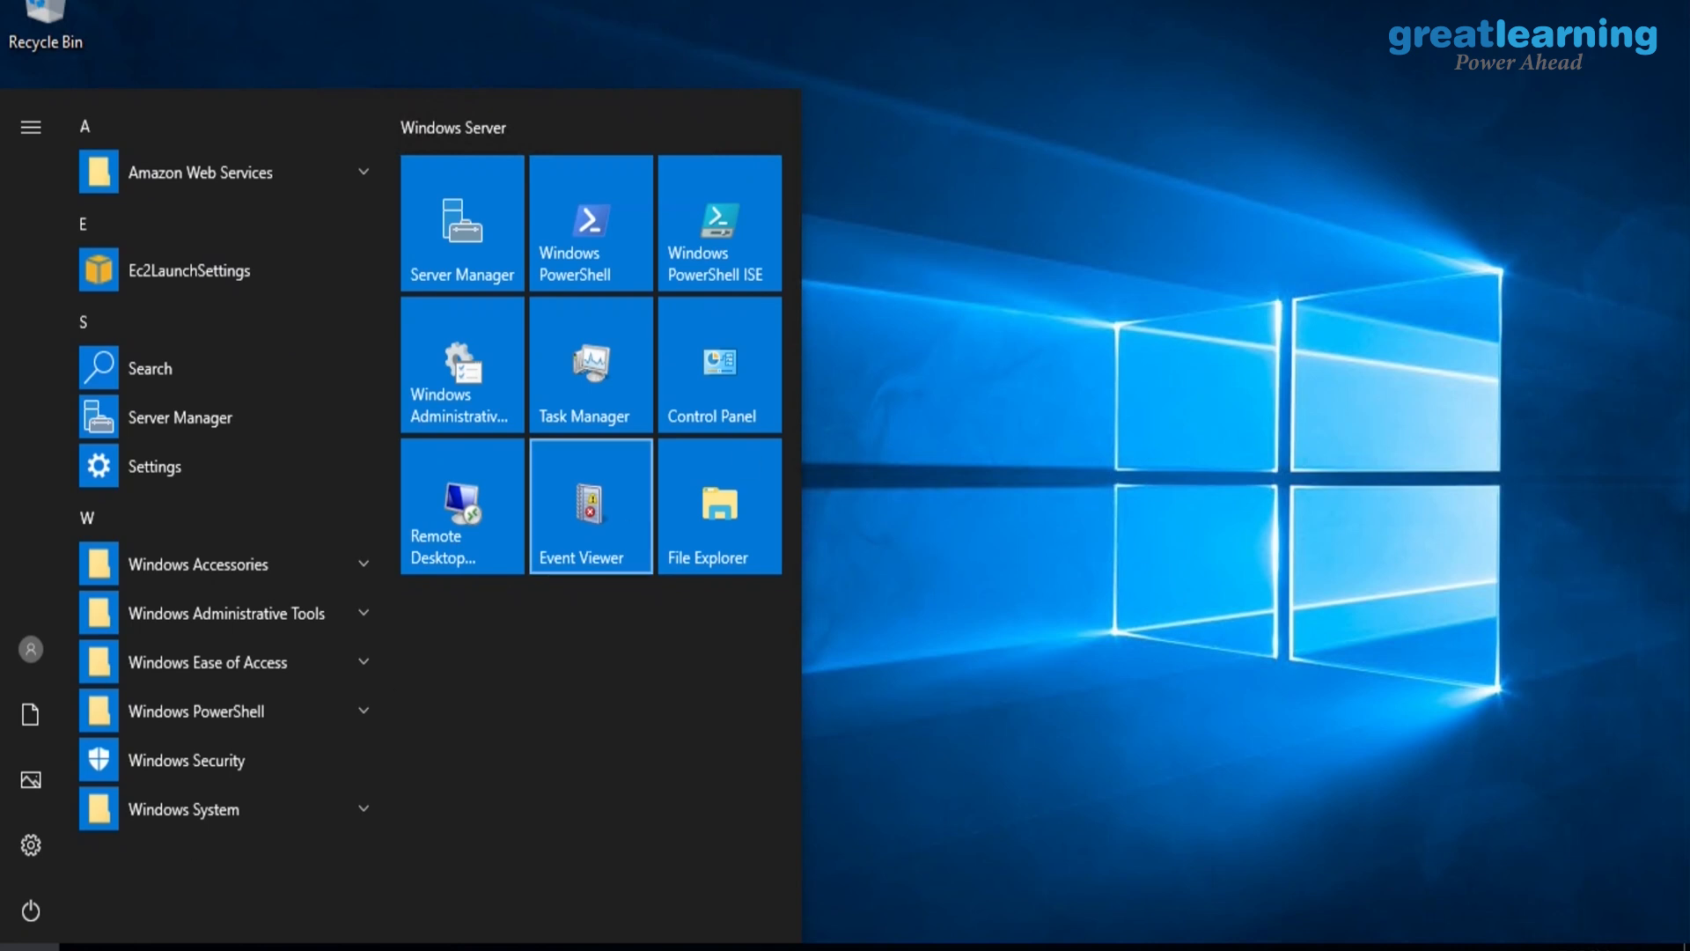
Disconnect the Remote Desktop session and close the instance's connection details
{"action": "left_click", "coordinate": [1176, 2]}
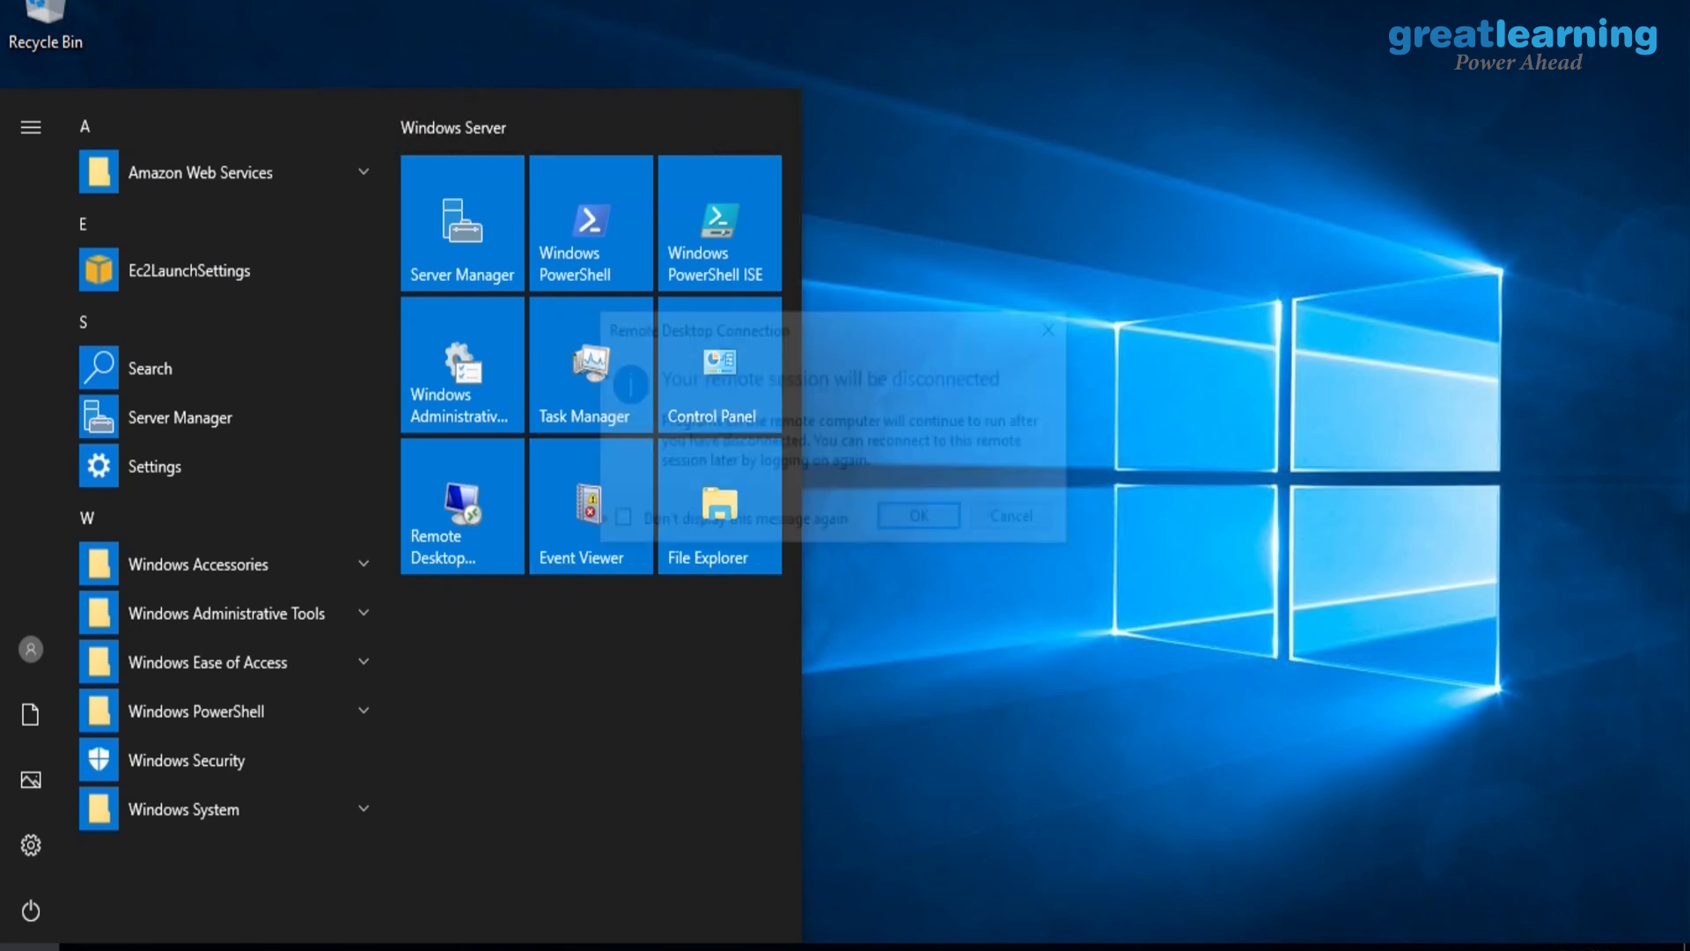
{"action": "left_click", "coordinate": [903, 521]}
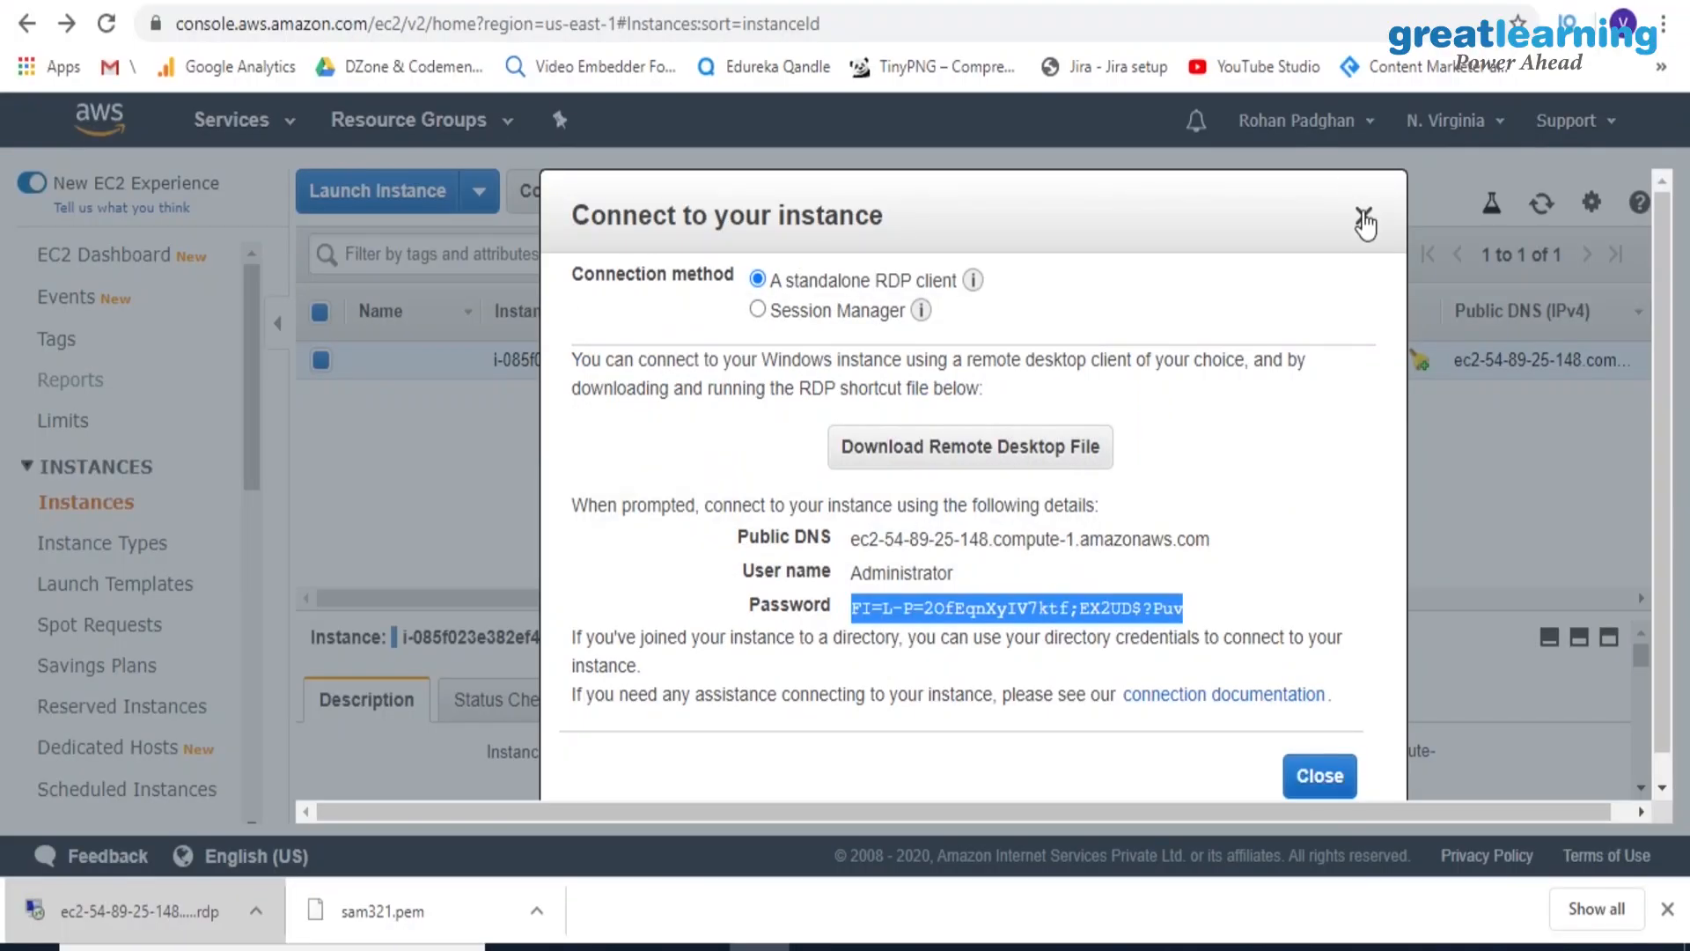
{"action": "left_click", "coordinate": [1363, 218]}
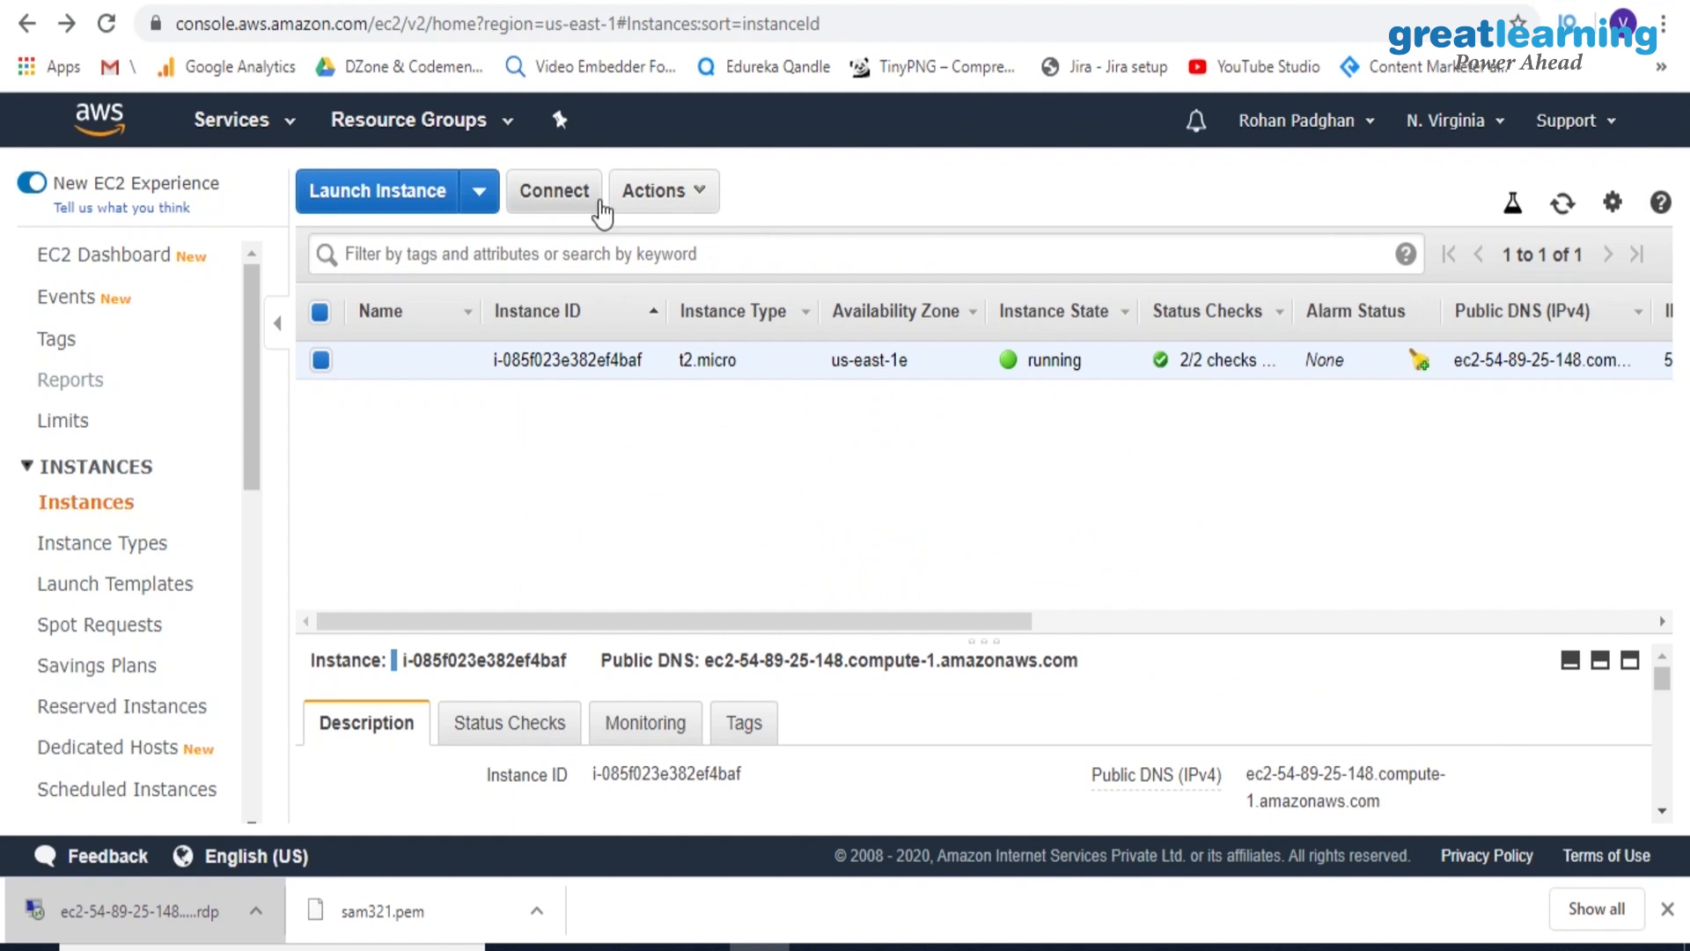
Terminate the running t2.micro instance and confirm the termination
{"action": "left_click", "coordinate": [662, 195]}
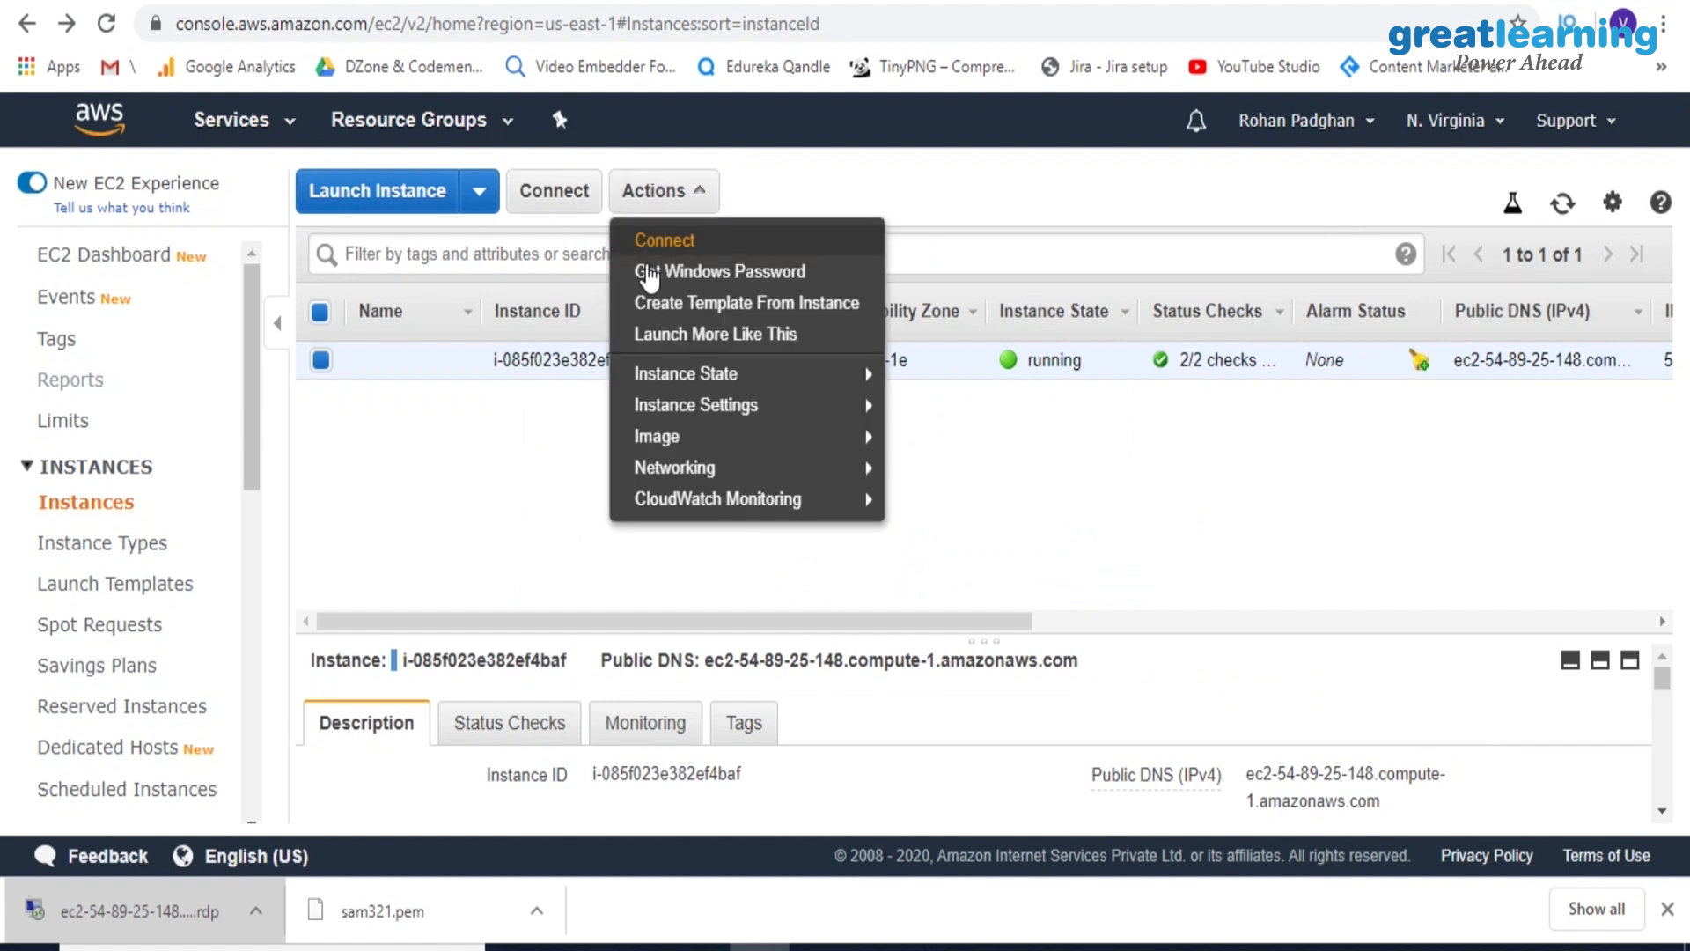
{"action": "mouse_move", "coordinate": [714, 385]}
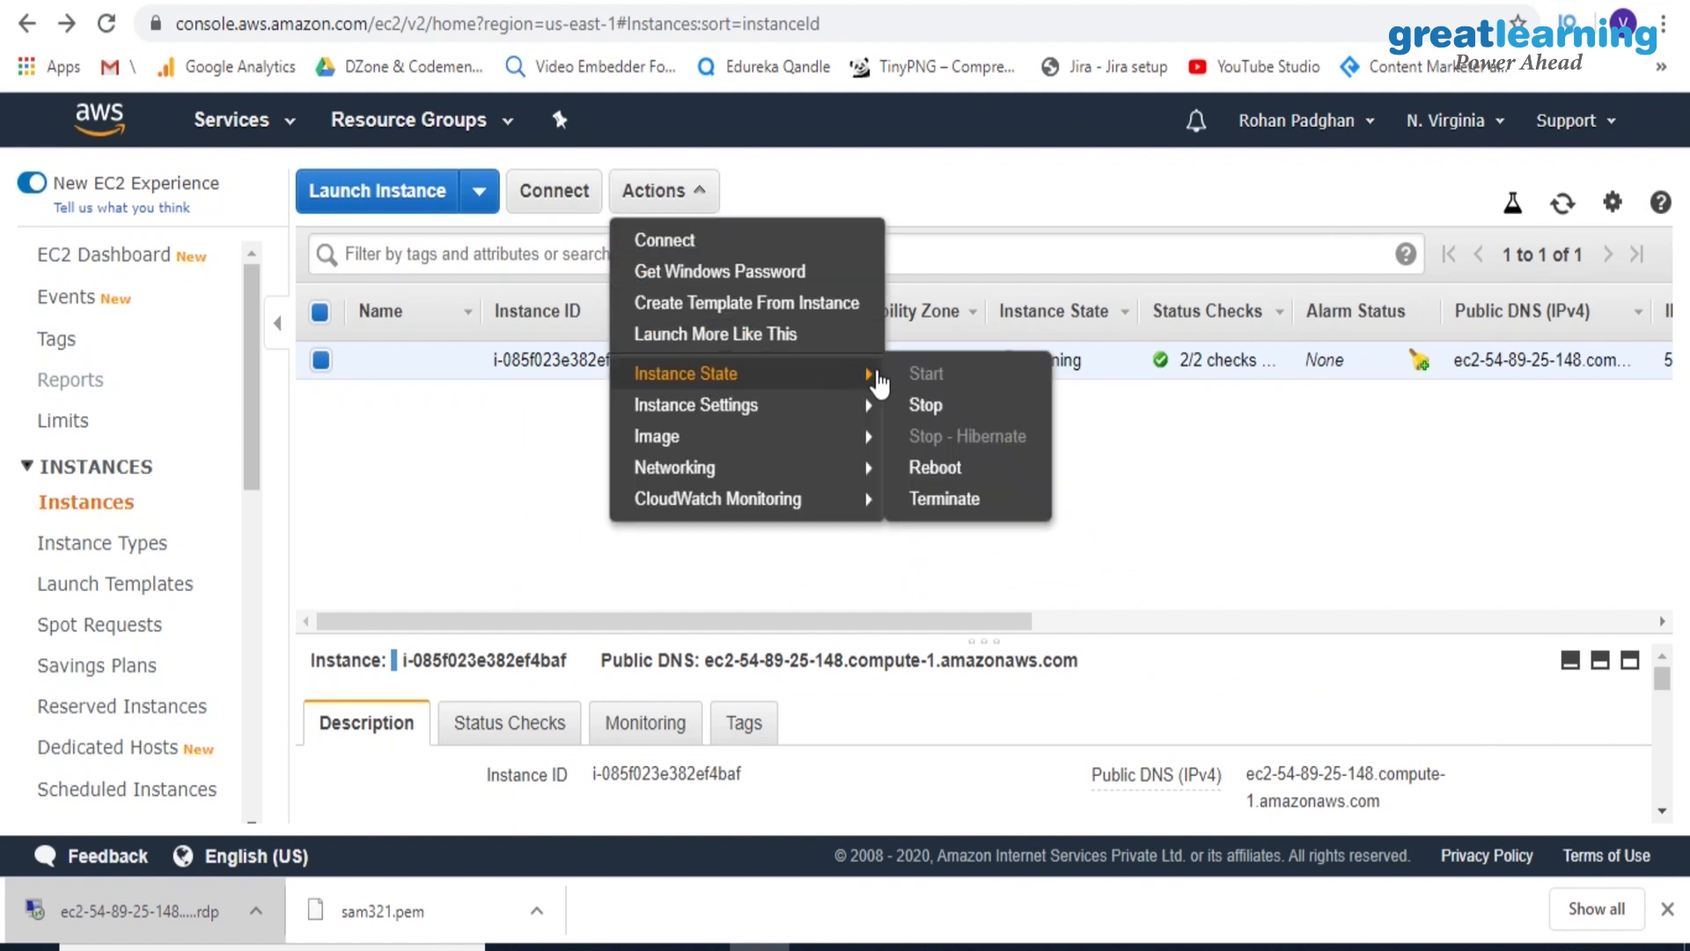
{"action": "left_click", "coordinate": [936, 508]}
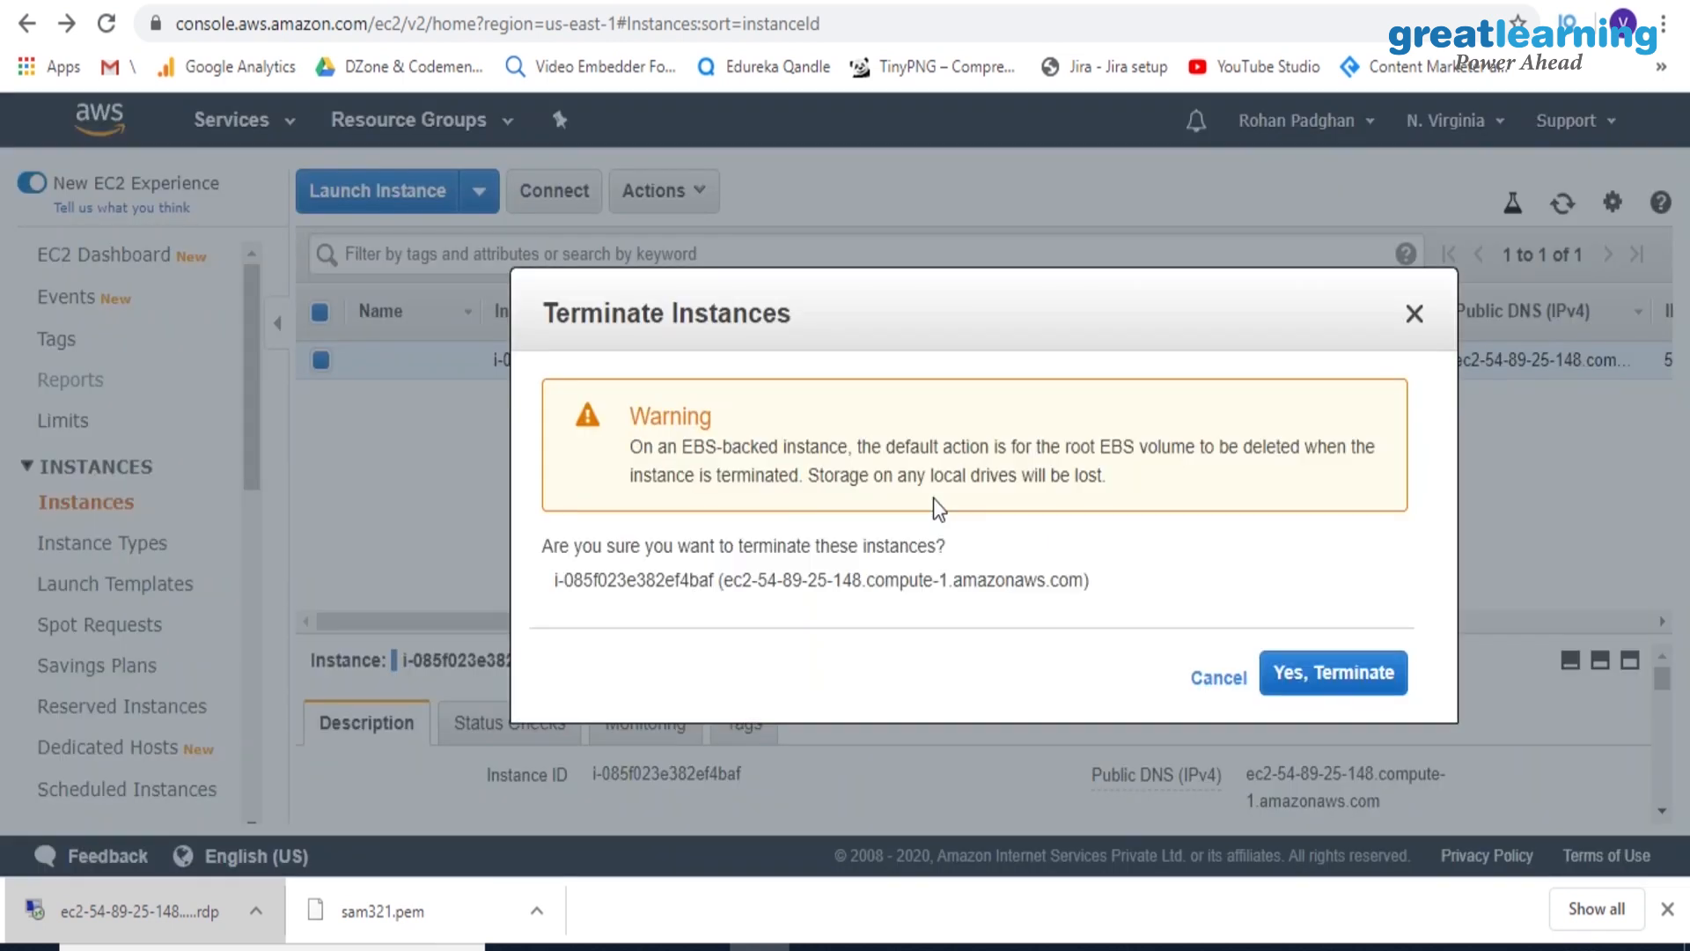
{"action": "left_click", "coordinate": [1310, 671]}
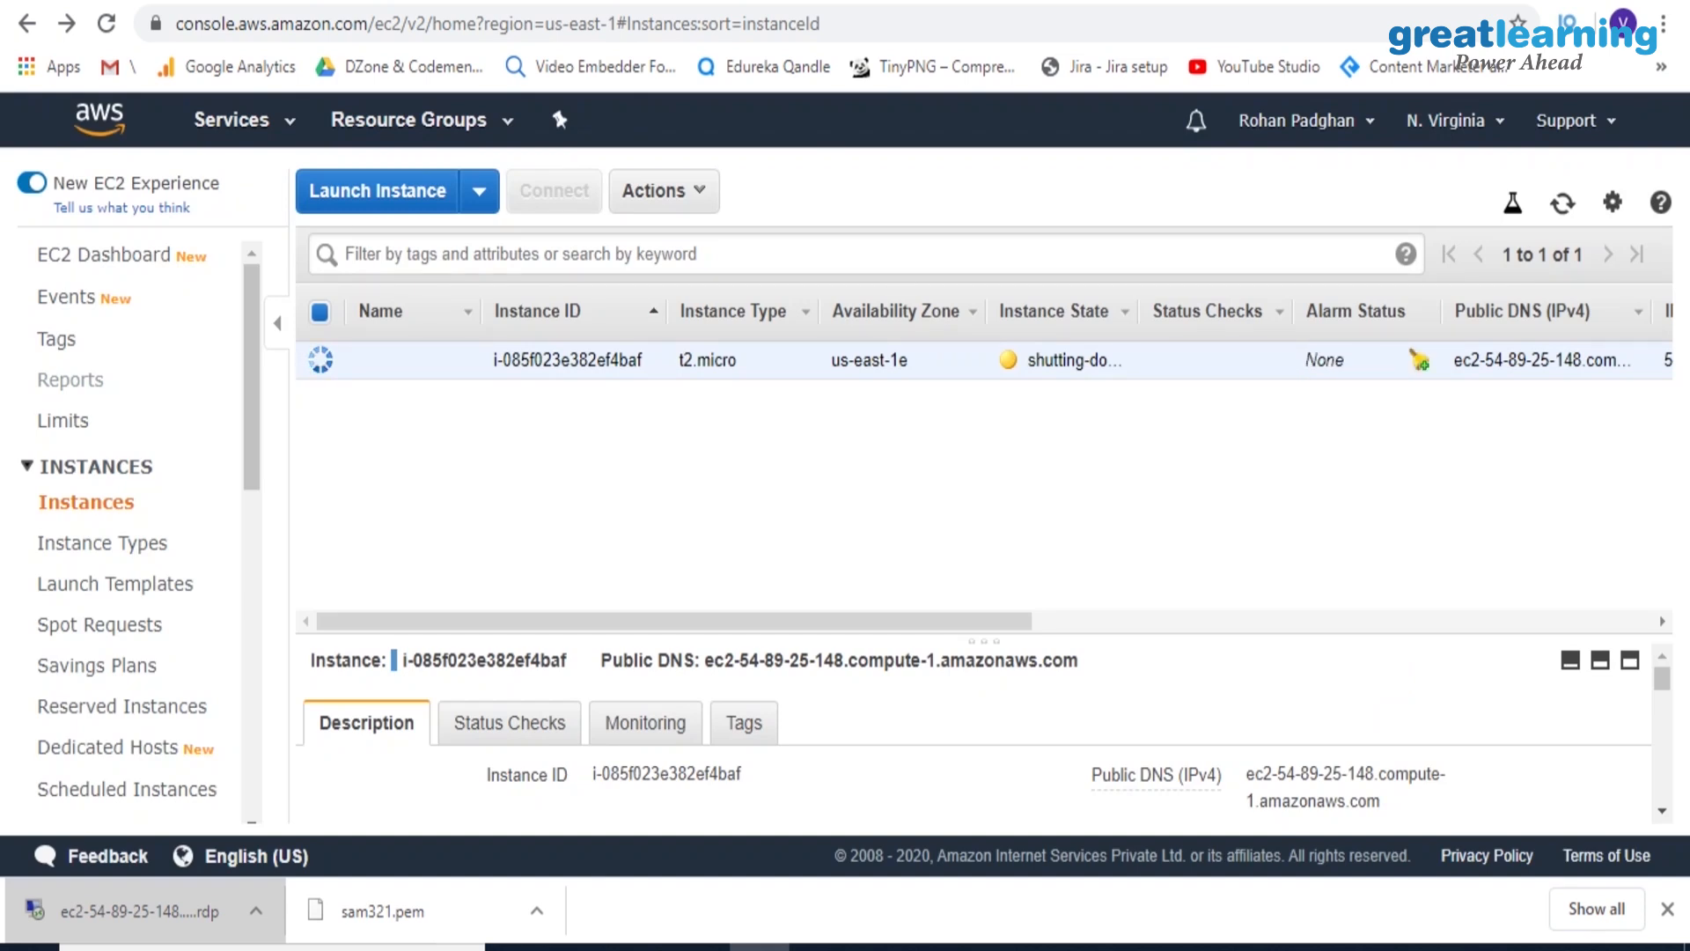
Return to Elastic Beanstalk, start creating a web application and name it DemoForToday
{"action": "left_click", "coordinate": [423, 1]}
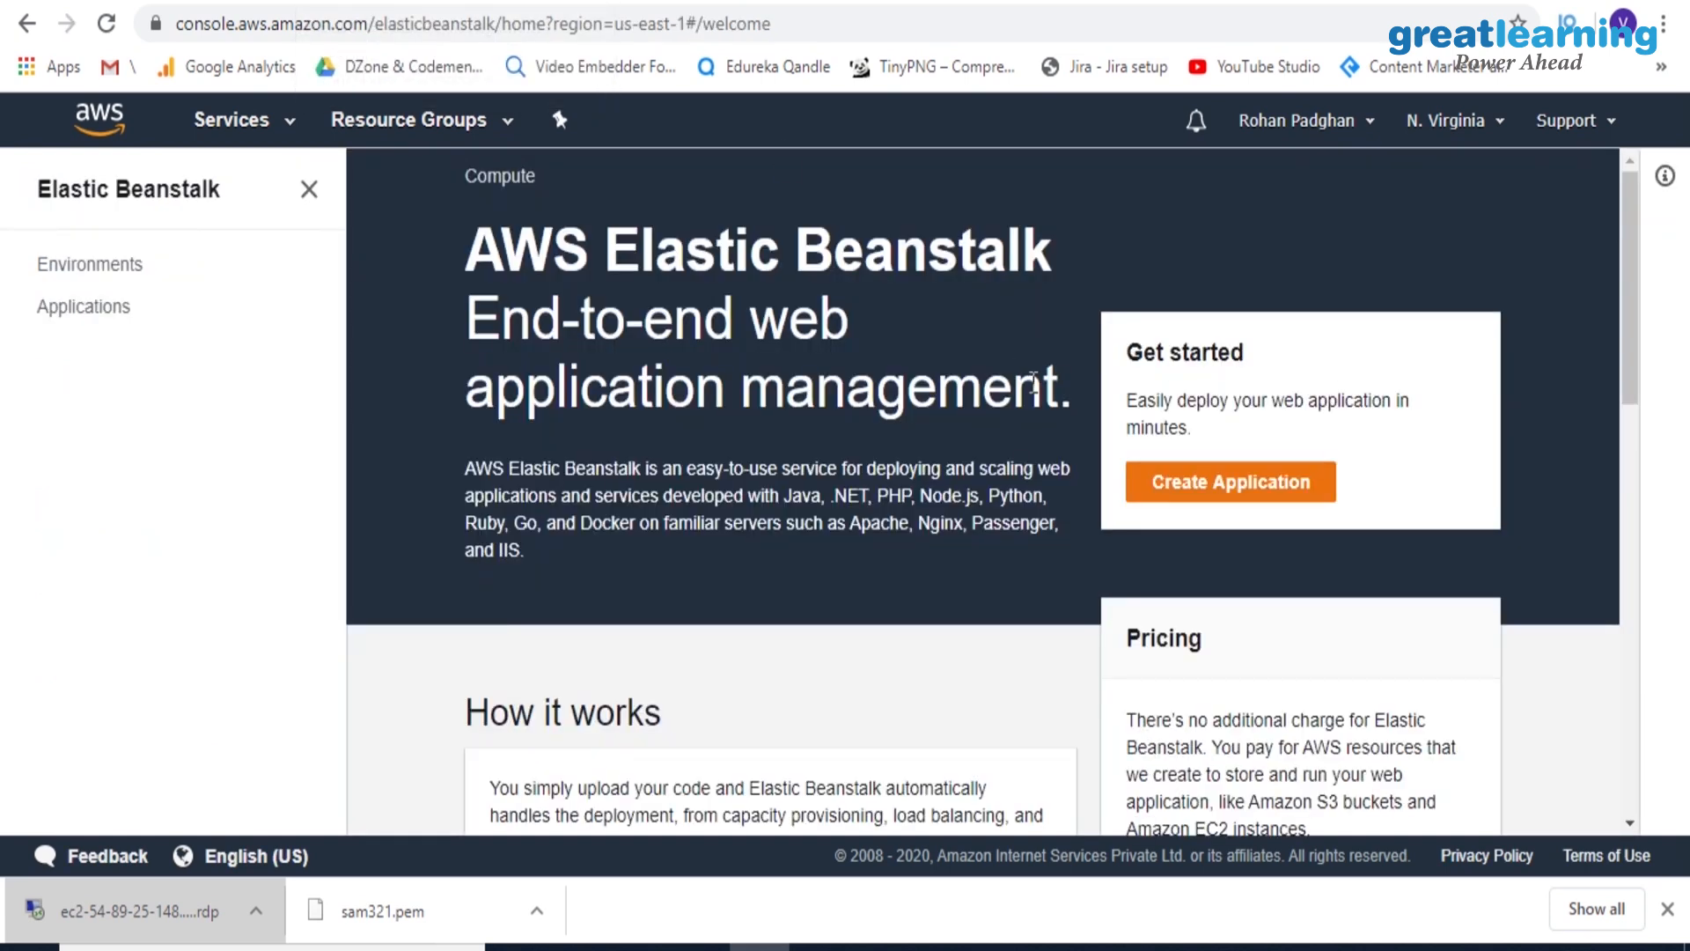
{"action": "left_click", "coordinate": [1180, 498]}
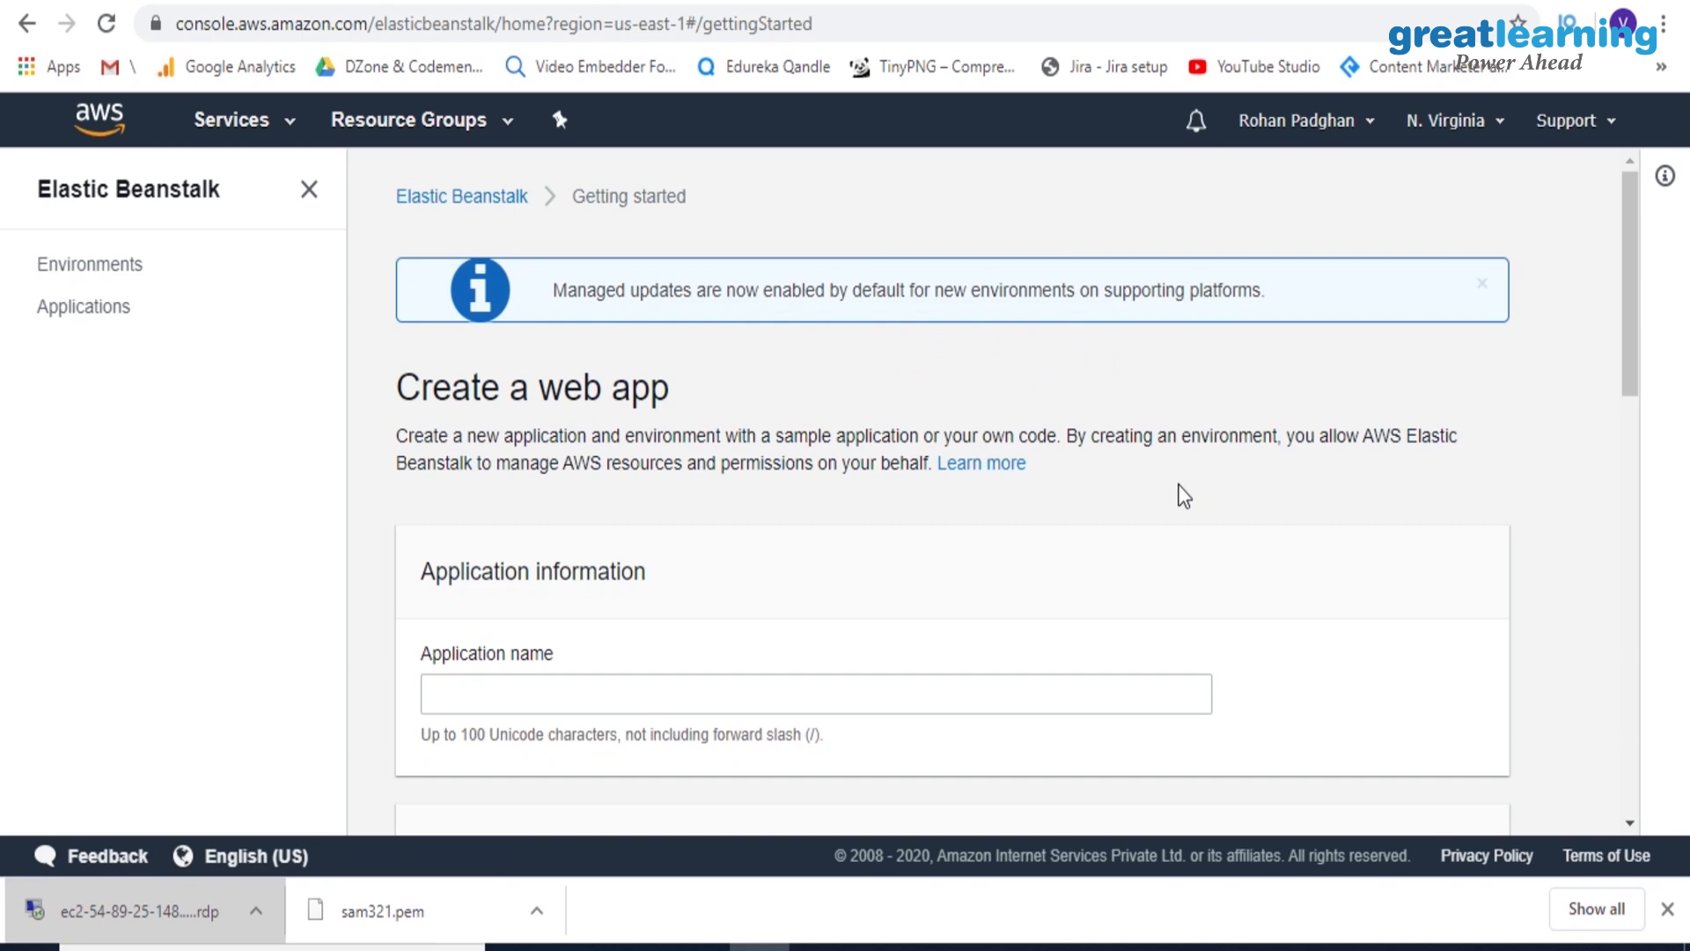
{"action": "left_click_drag", "start_coordinate": [1635, 272], "coordinate": [1625, 369]}
{"action": "left_click", "coordinate": [542, 400]}
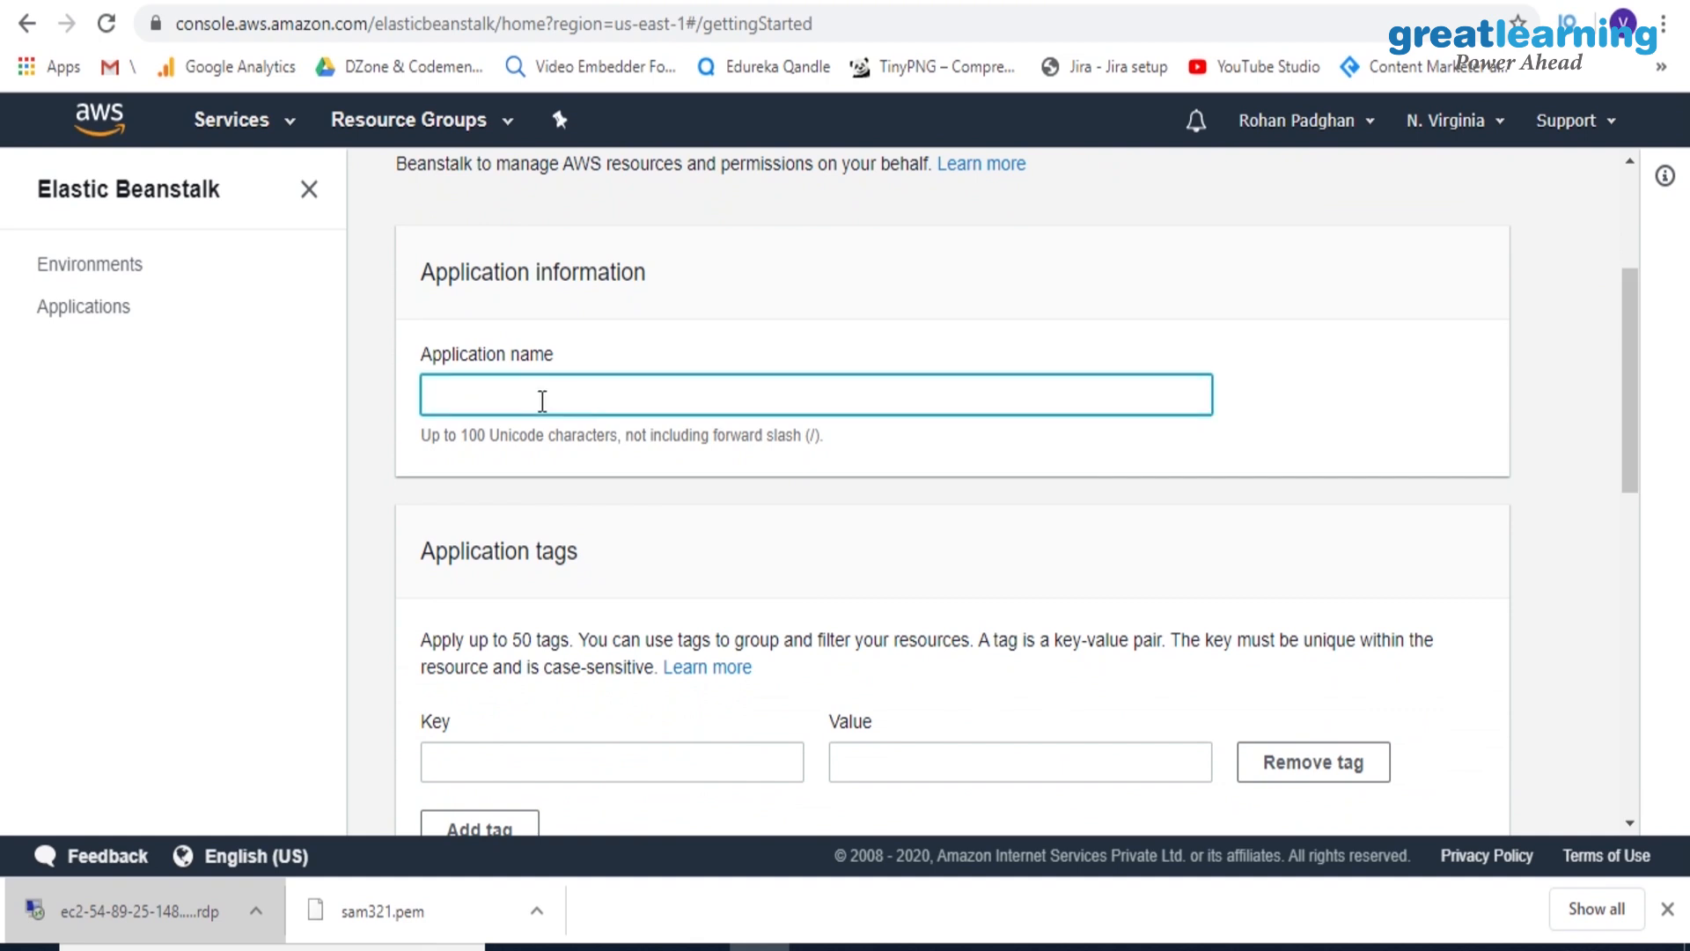
{"action": "type", "text": "DemoForToday"}
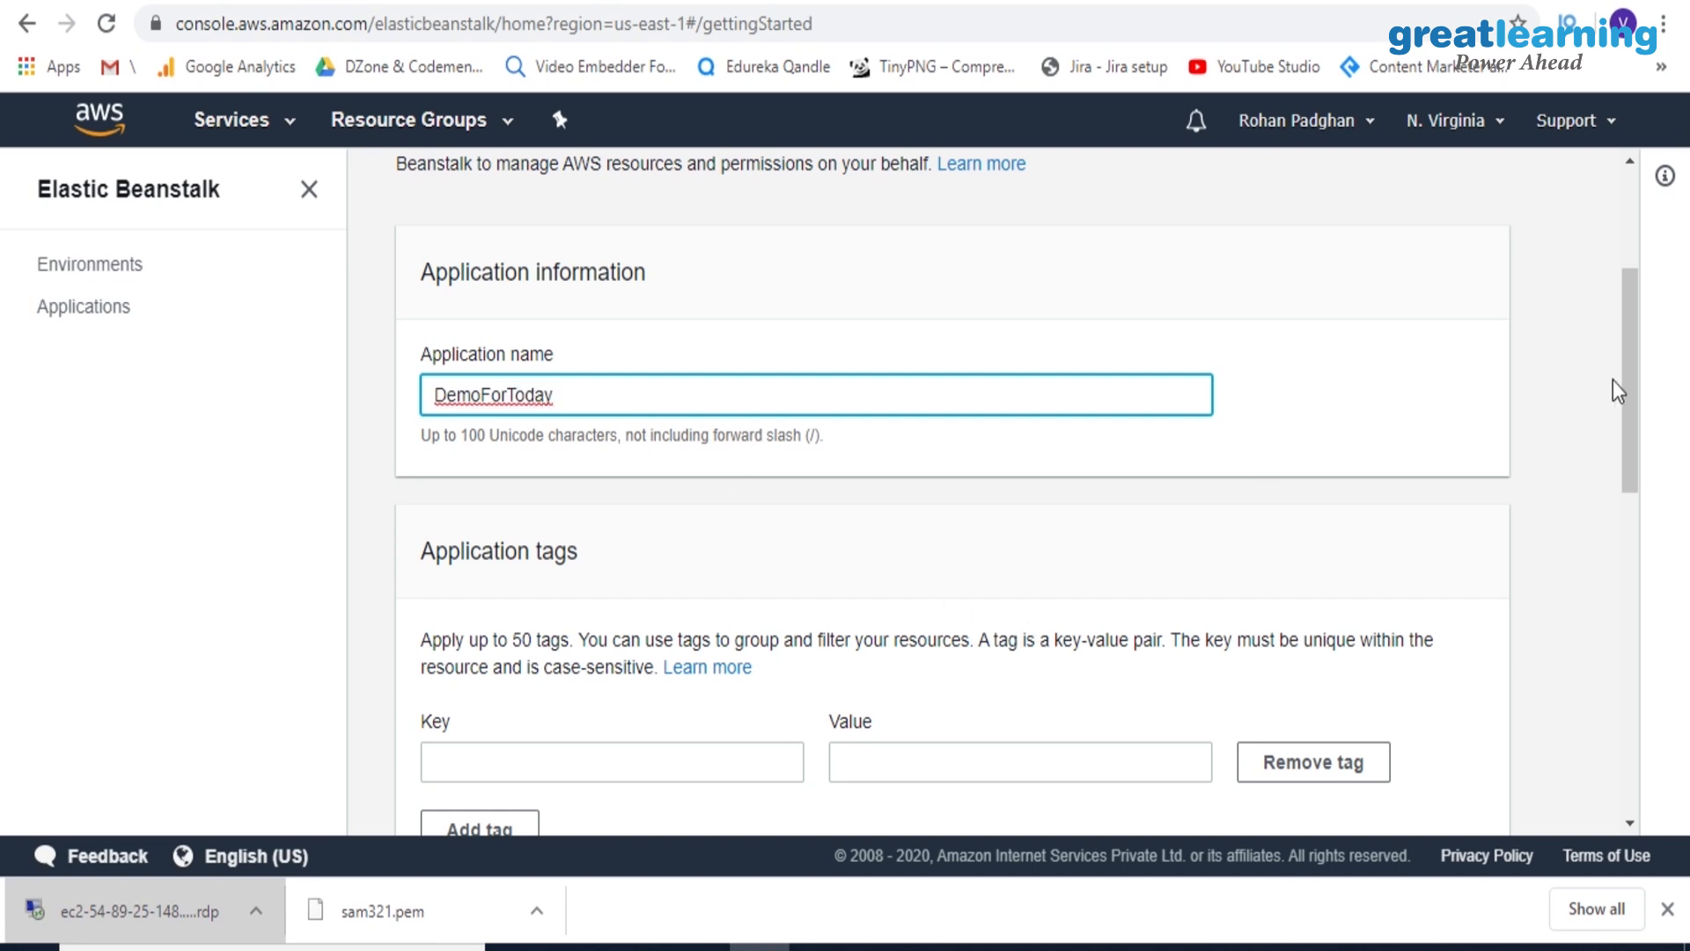
Set the application's platform to PHP, keeping the PHP 7.4 on 64bit Amazon Linux 2 branch and version 3.0.2
{"action": "left_click_drag", "start_coordinate": [1632, 373], "coordinate": [1670, 458]}
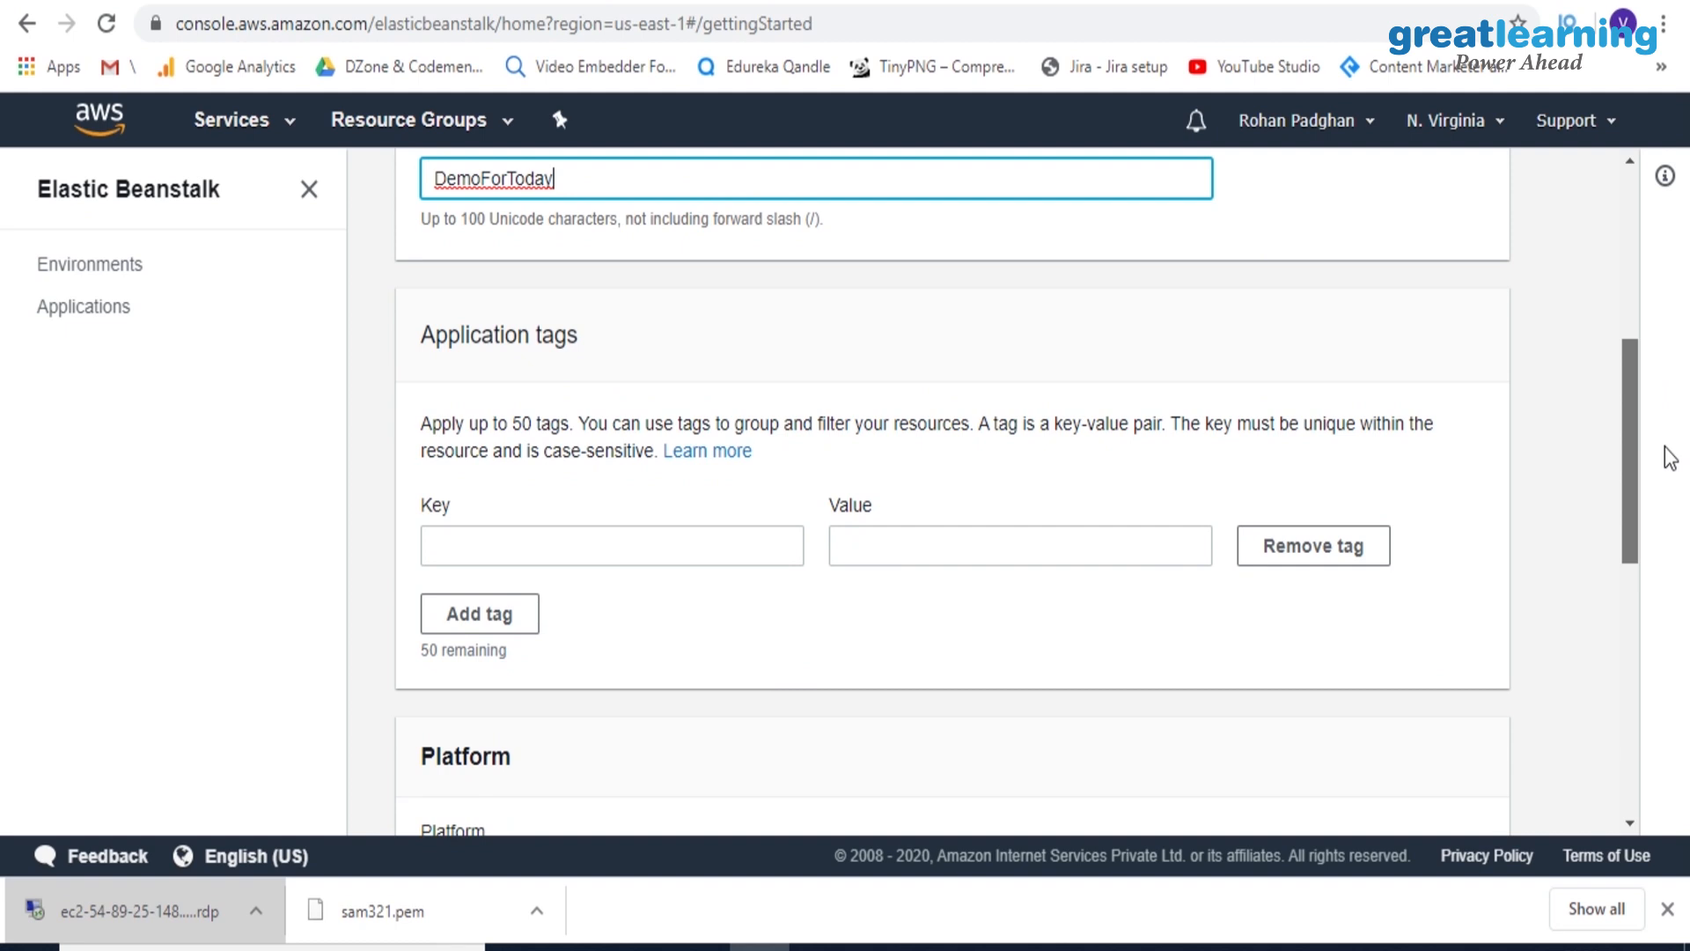
{"action": "left_click_drag", "start_coordinate": [1670, 458], "coordinate": [1671, 604]}
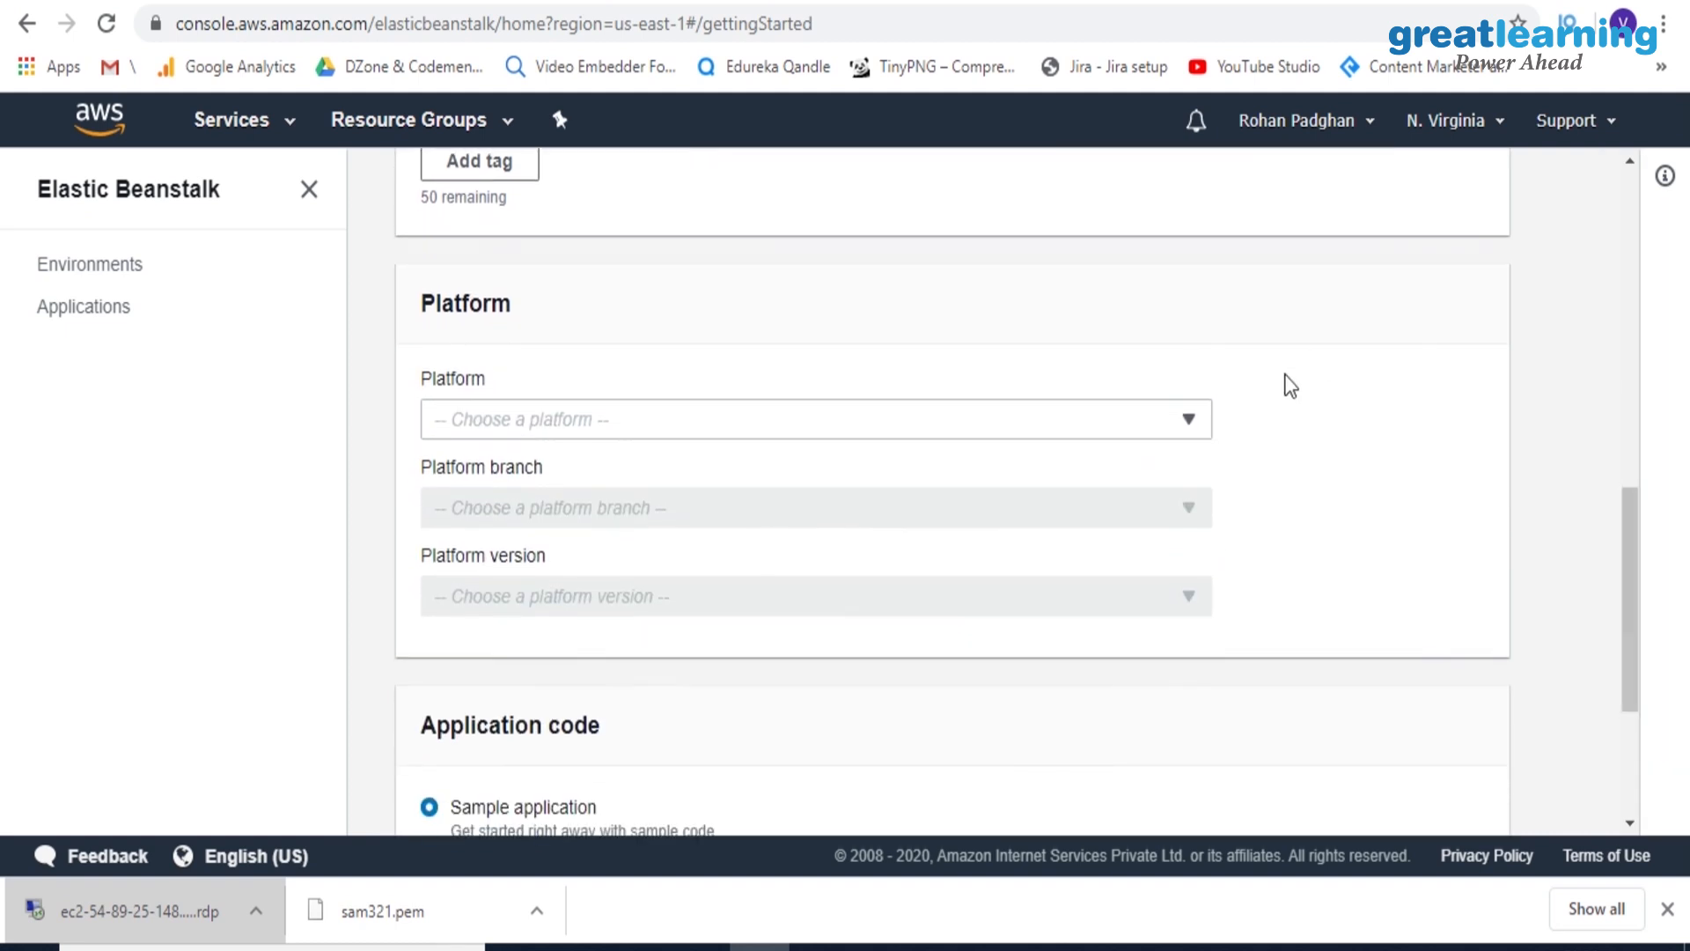
{"action": "left_click", "coordinate": [1151, 415]}
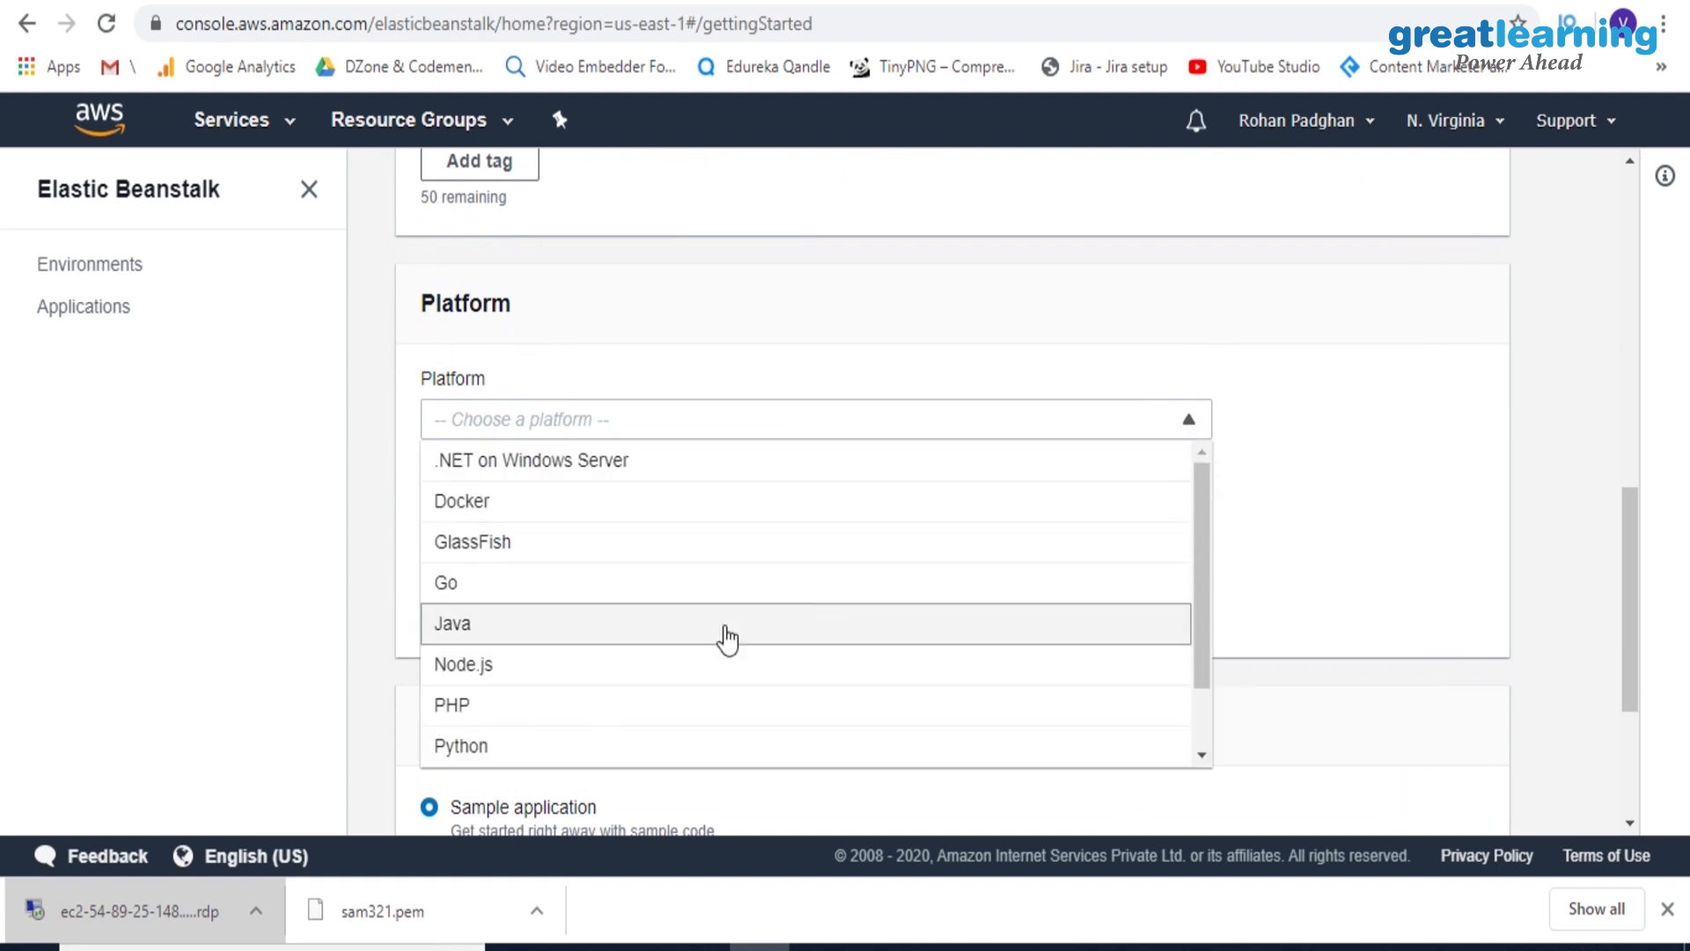
{"action": "left_click", "coordinate": [587, 707]}
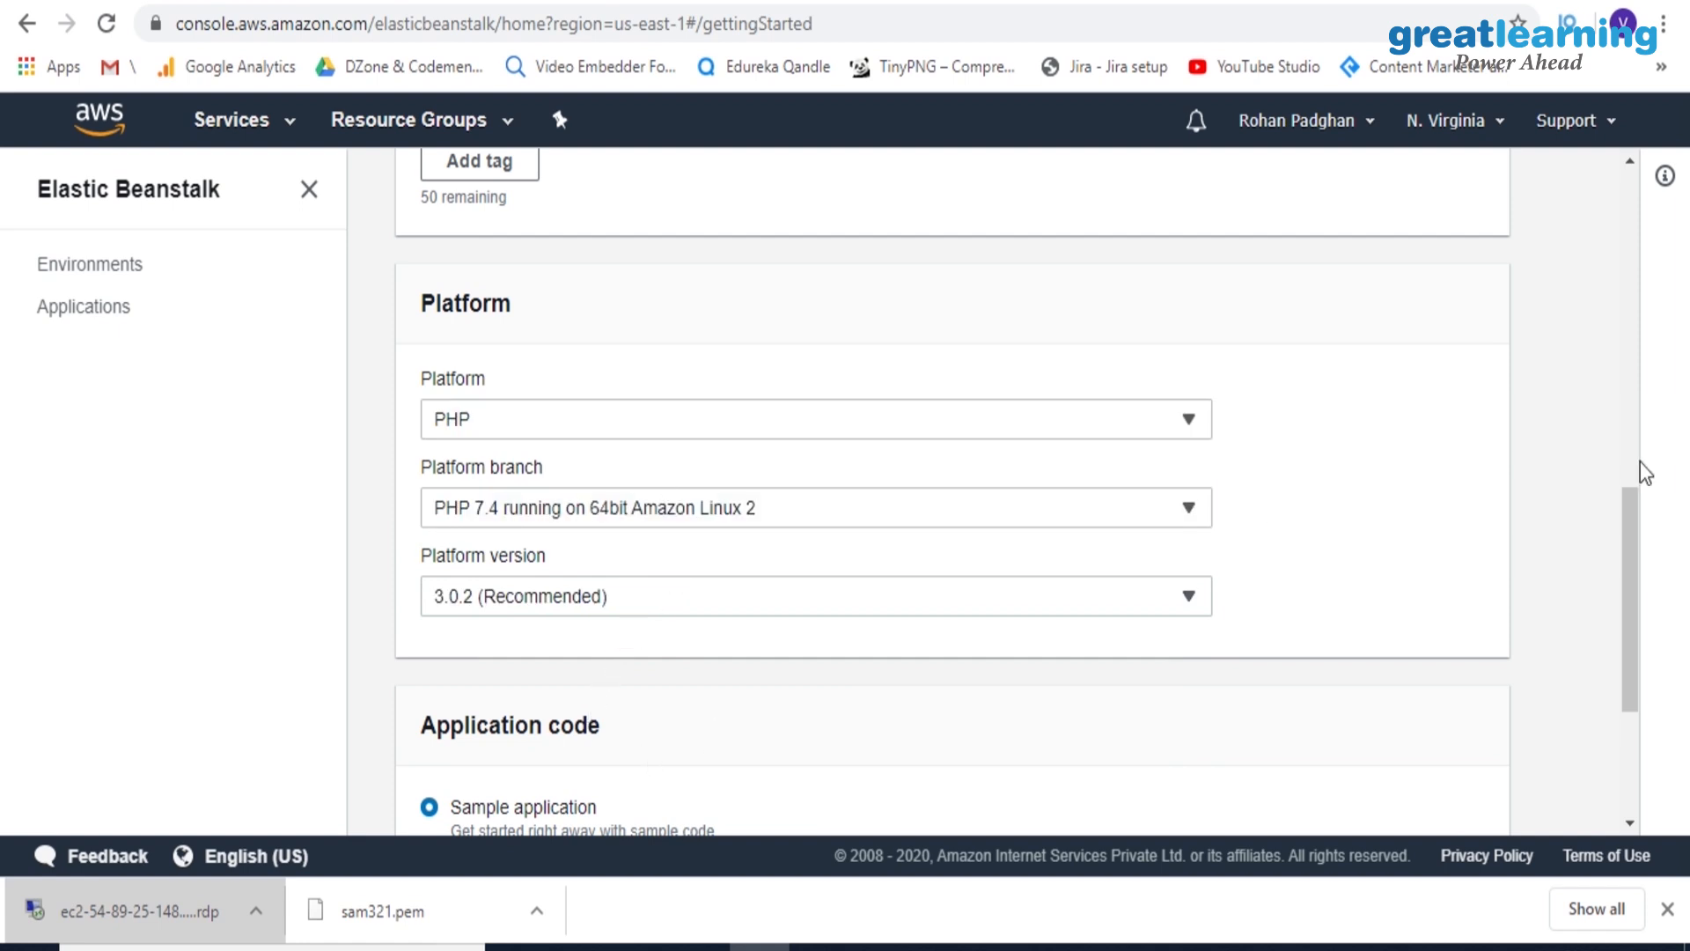
{"action": "left_click", "coordinate": [942, 428]}
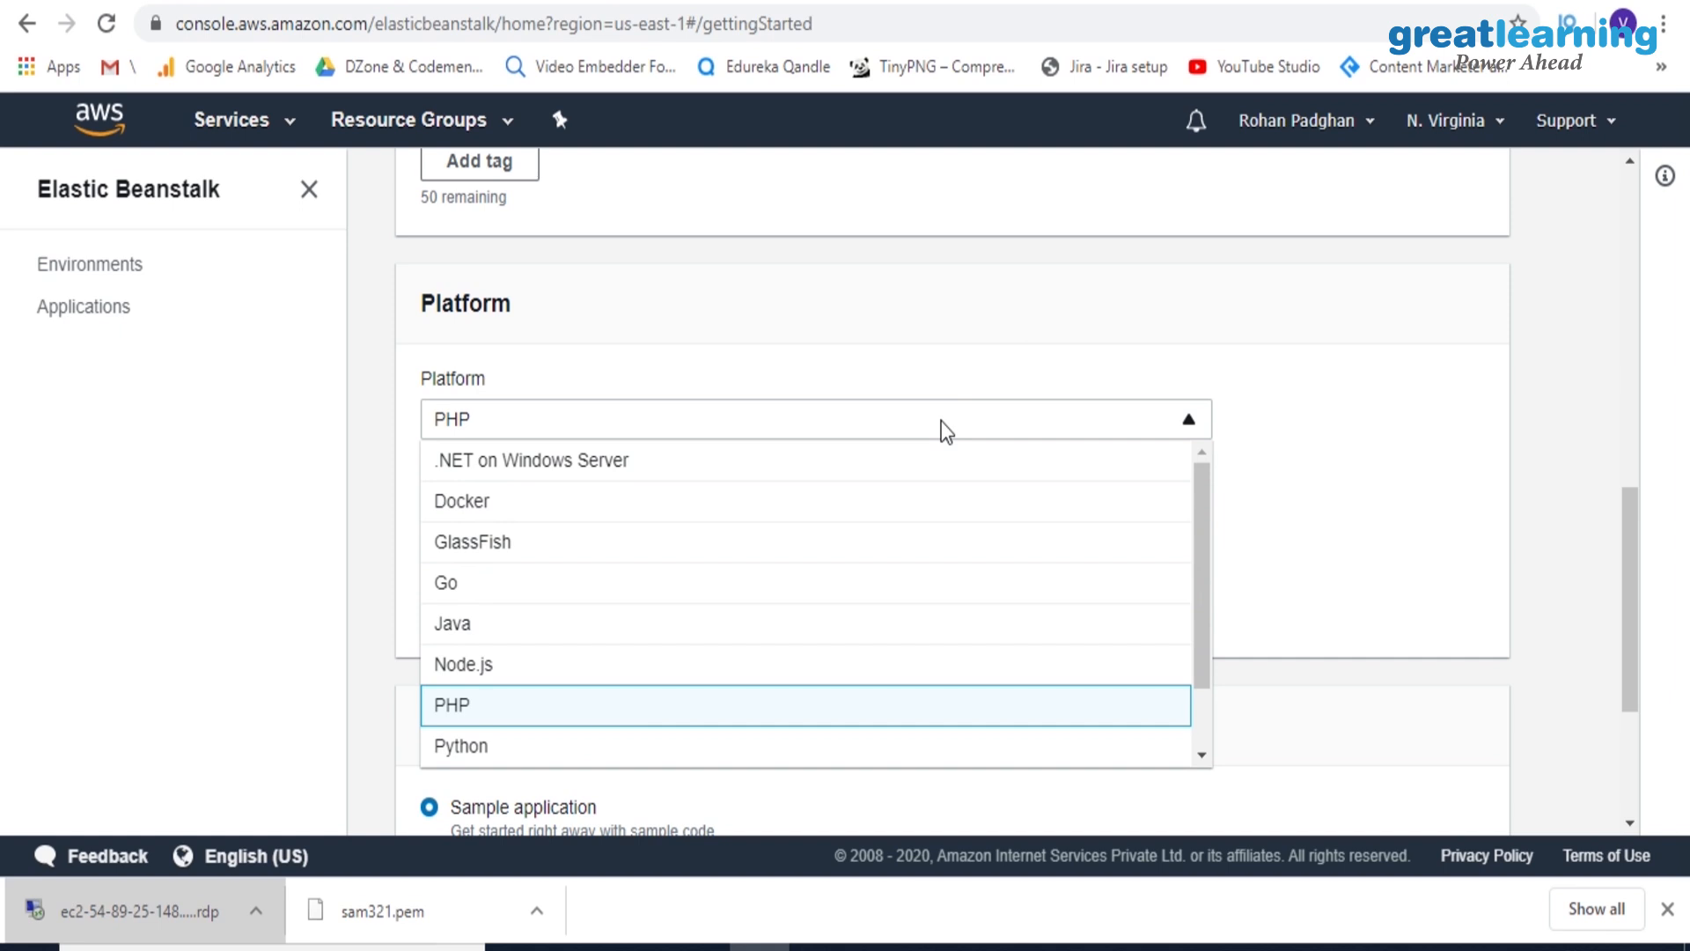
{"action": "left_click", "coordinate": [945, 431]}
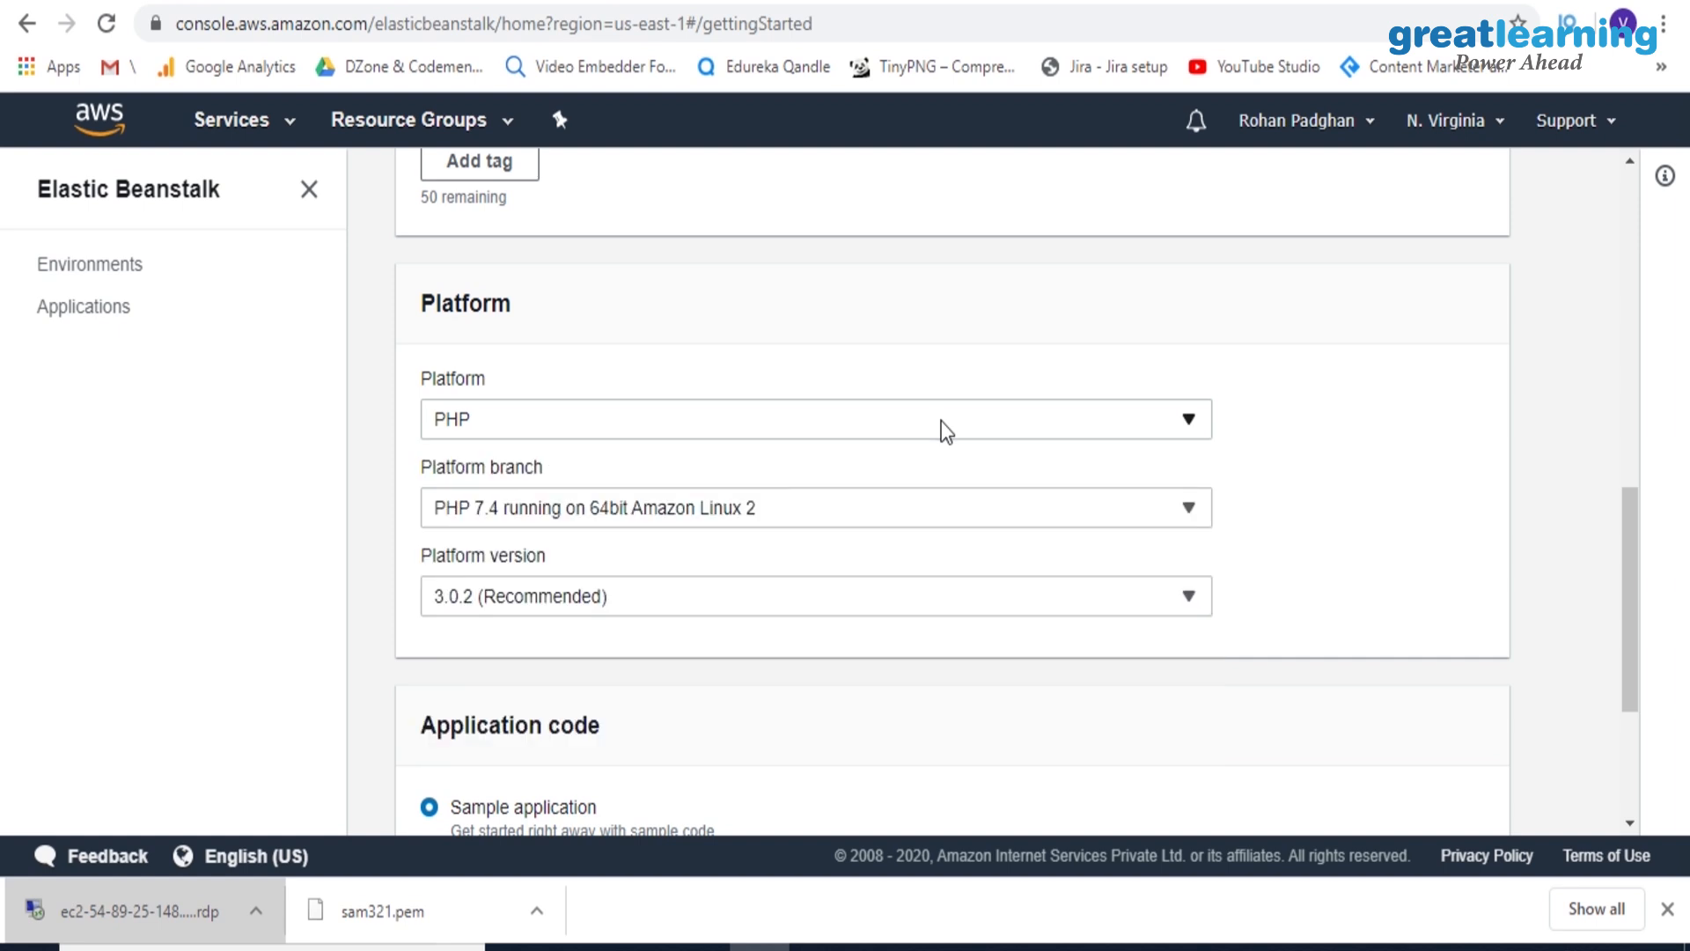
Create the application with the sample application code, reload the page and check the environment's launch events
{"action": "left_click_drag", "start_coordinate": [1634, 526], "coordinate": [1648, 676]}
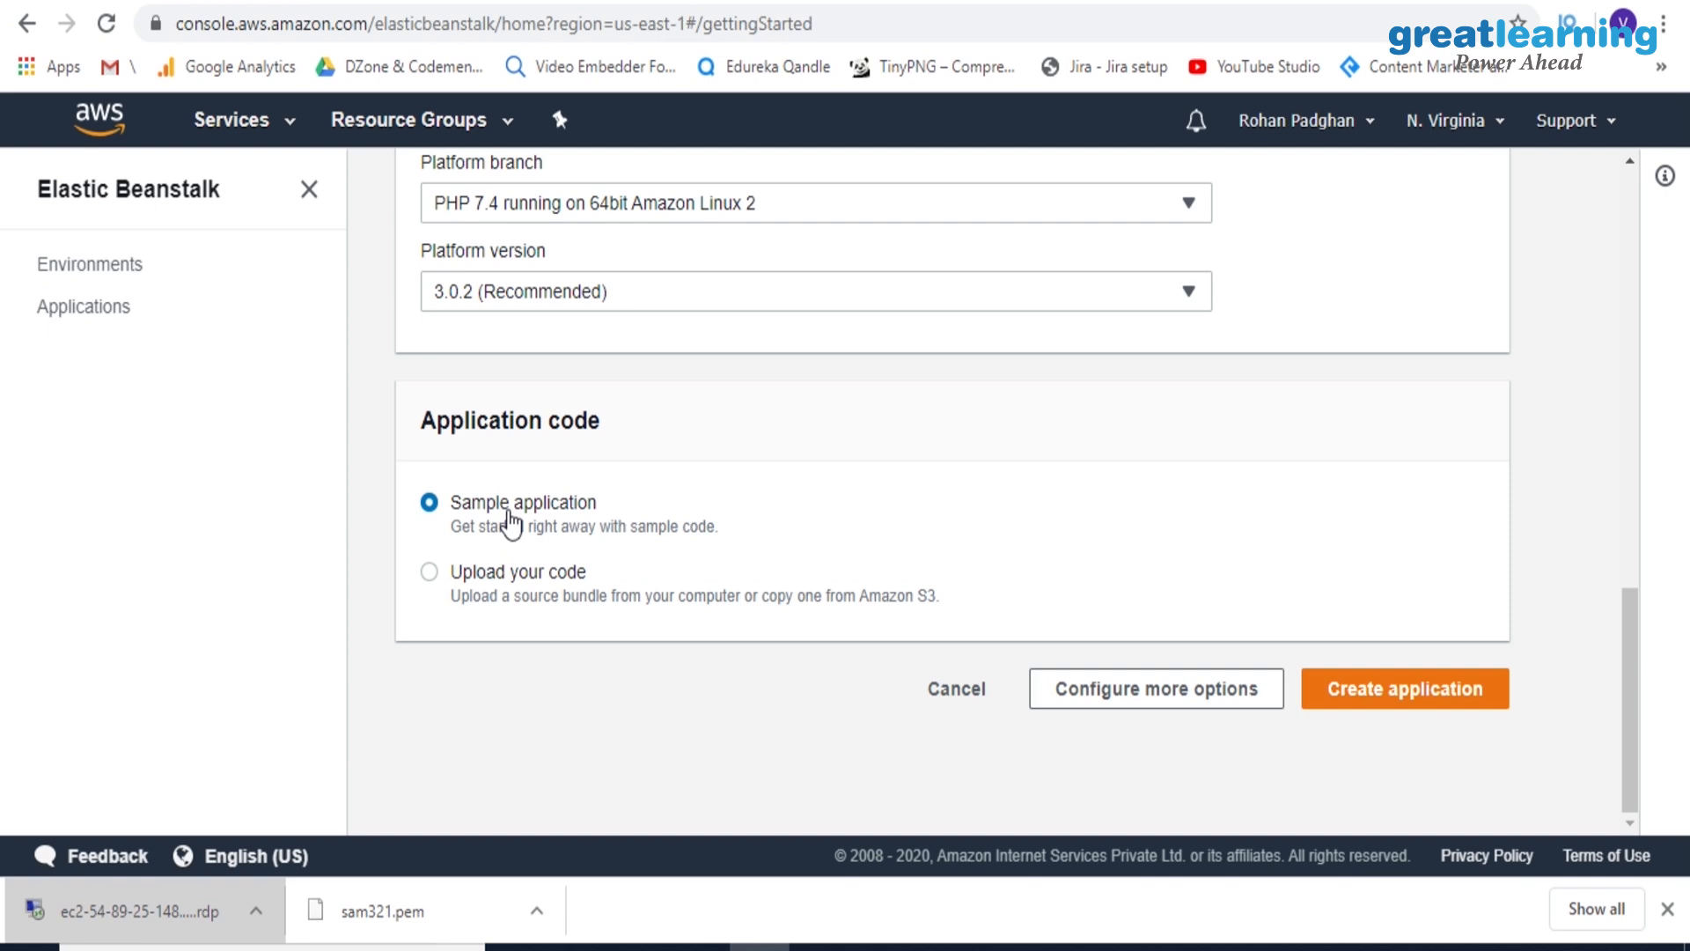
{"action": "left_click", "coordinate": [1386, 707]}
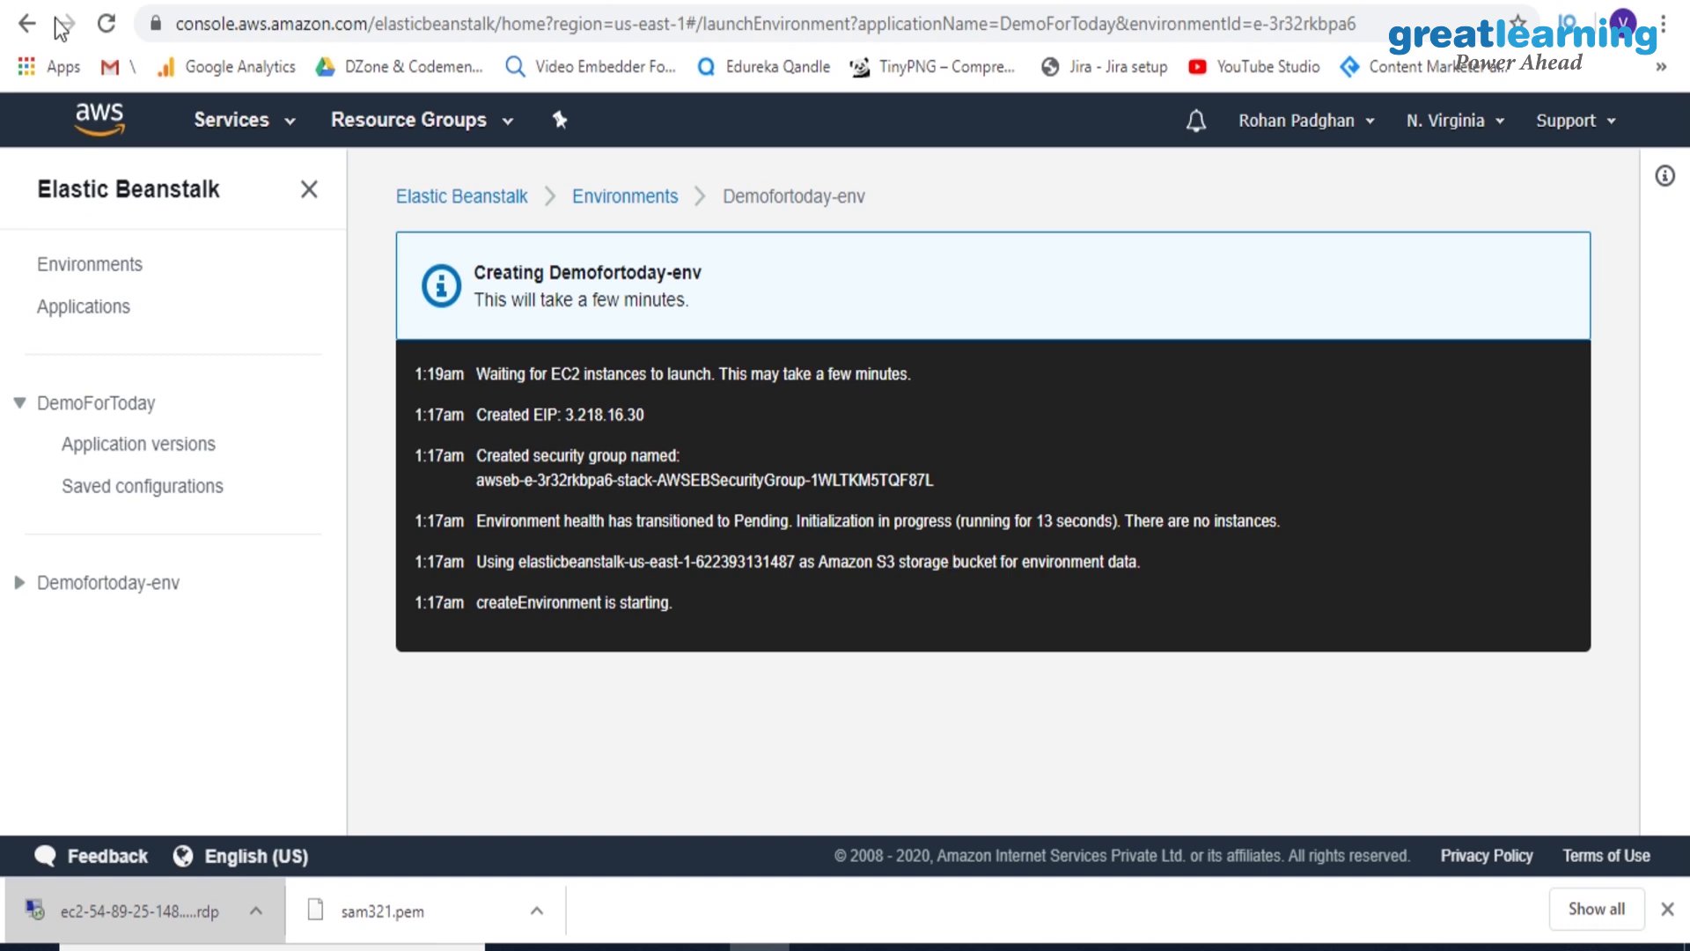
{"action": "left_click", "coordinate": [112, 25]}
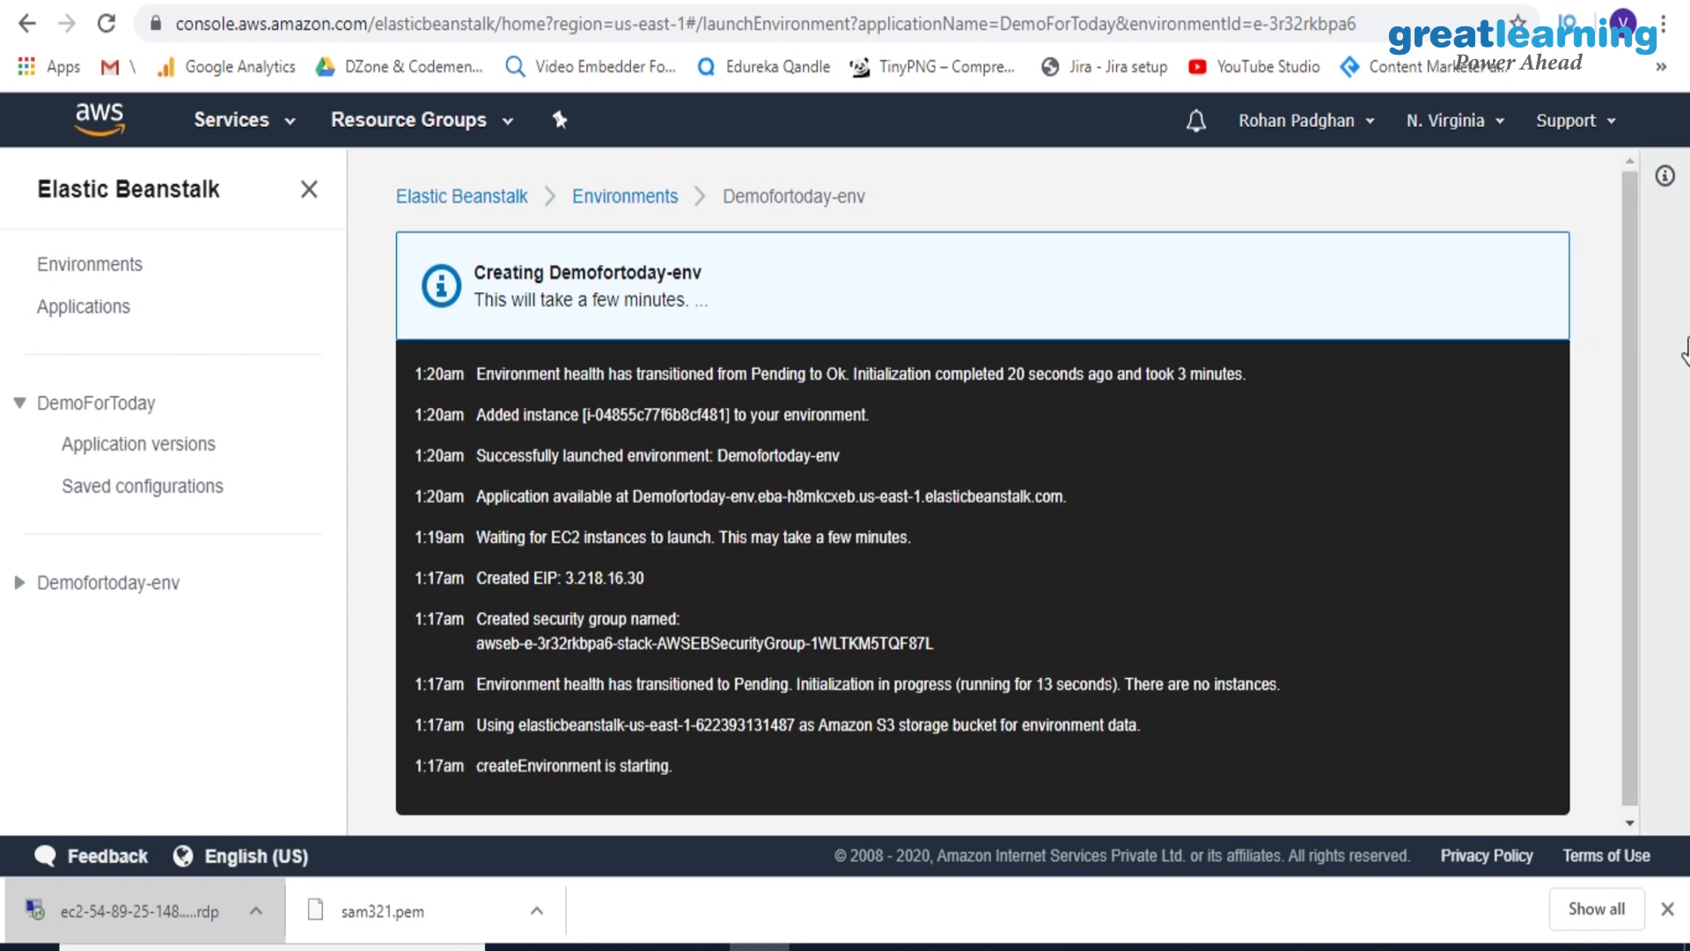
{"action": "left_click_drag", "start_coordinate": [1556, 352], "coordinate": [1544, 431]}
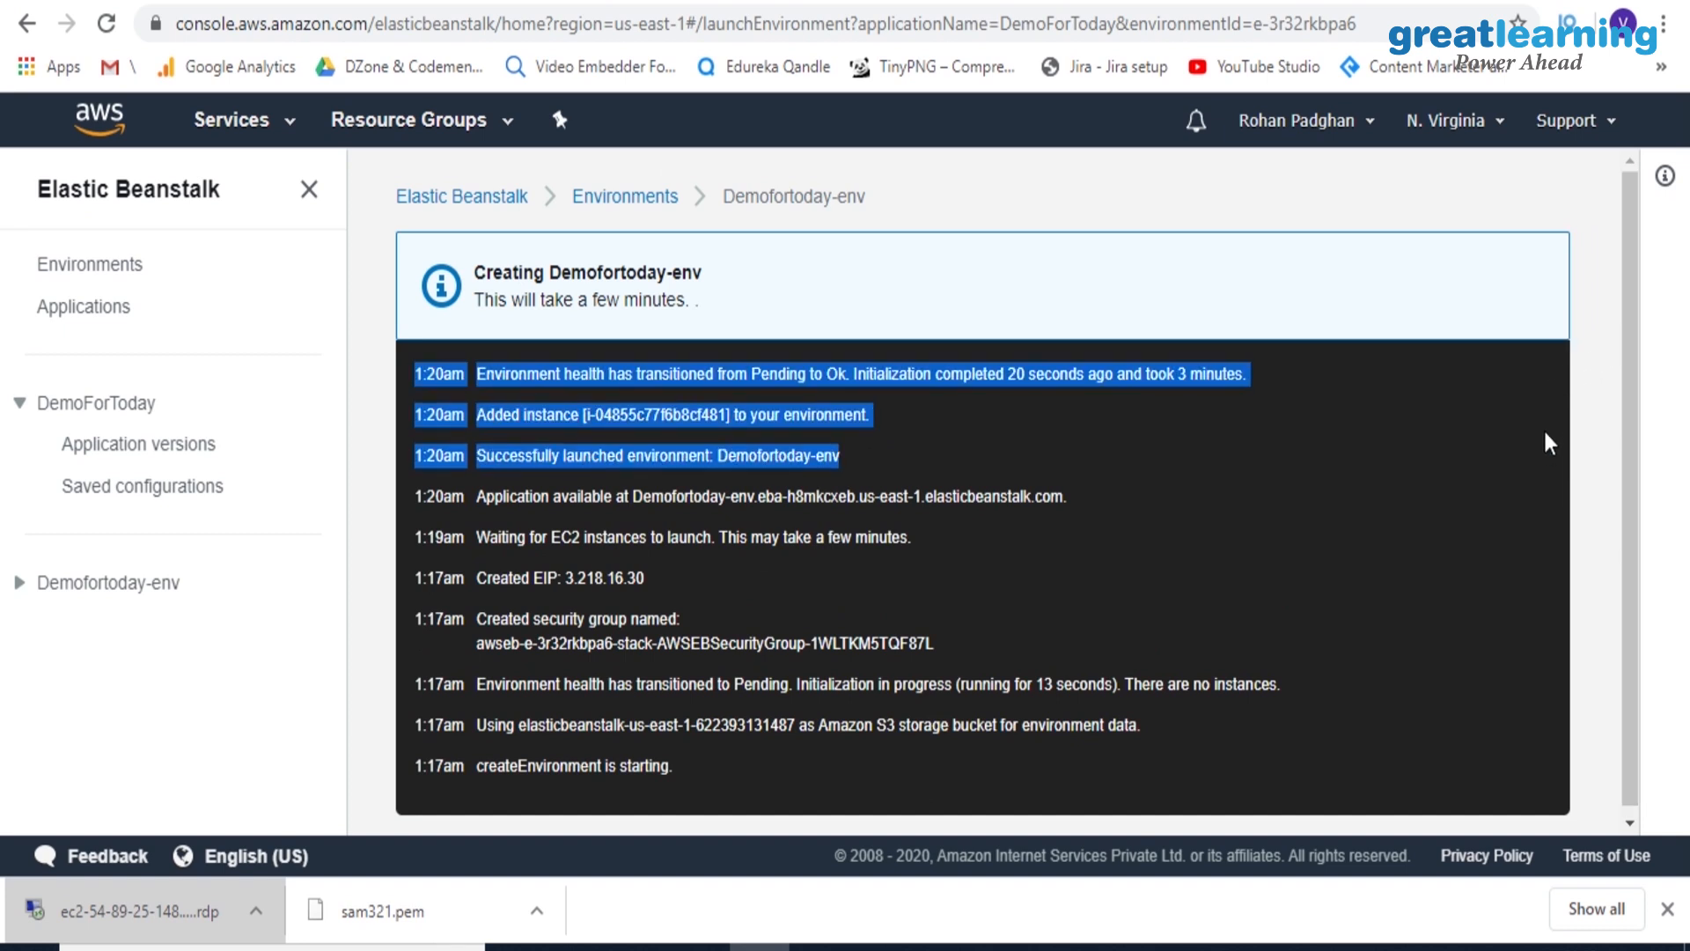
{"action": "left_click", "coordinate": [779, 199]}
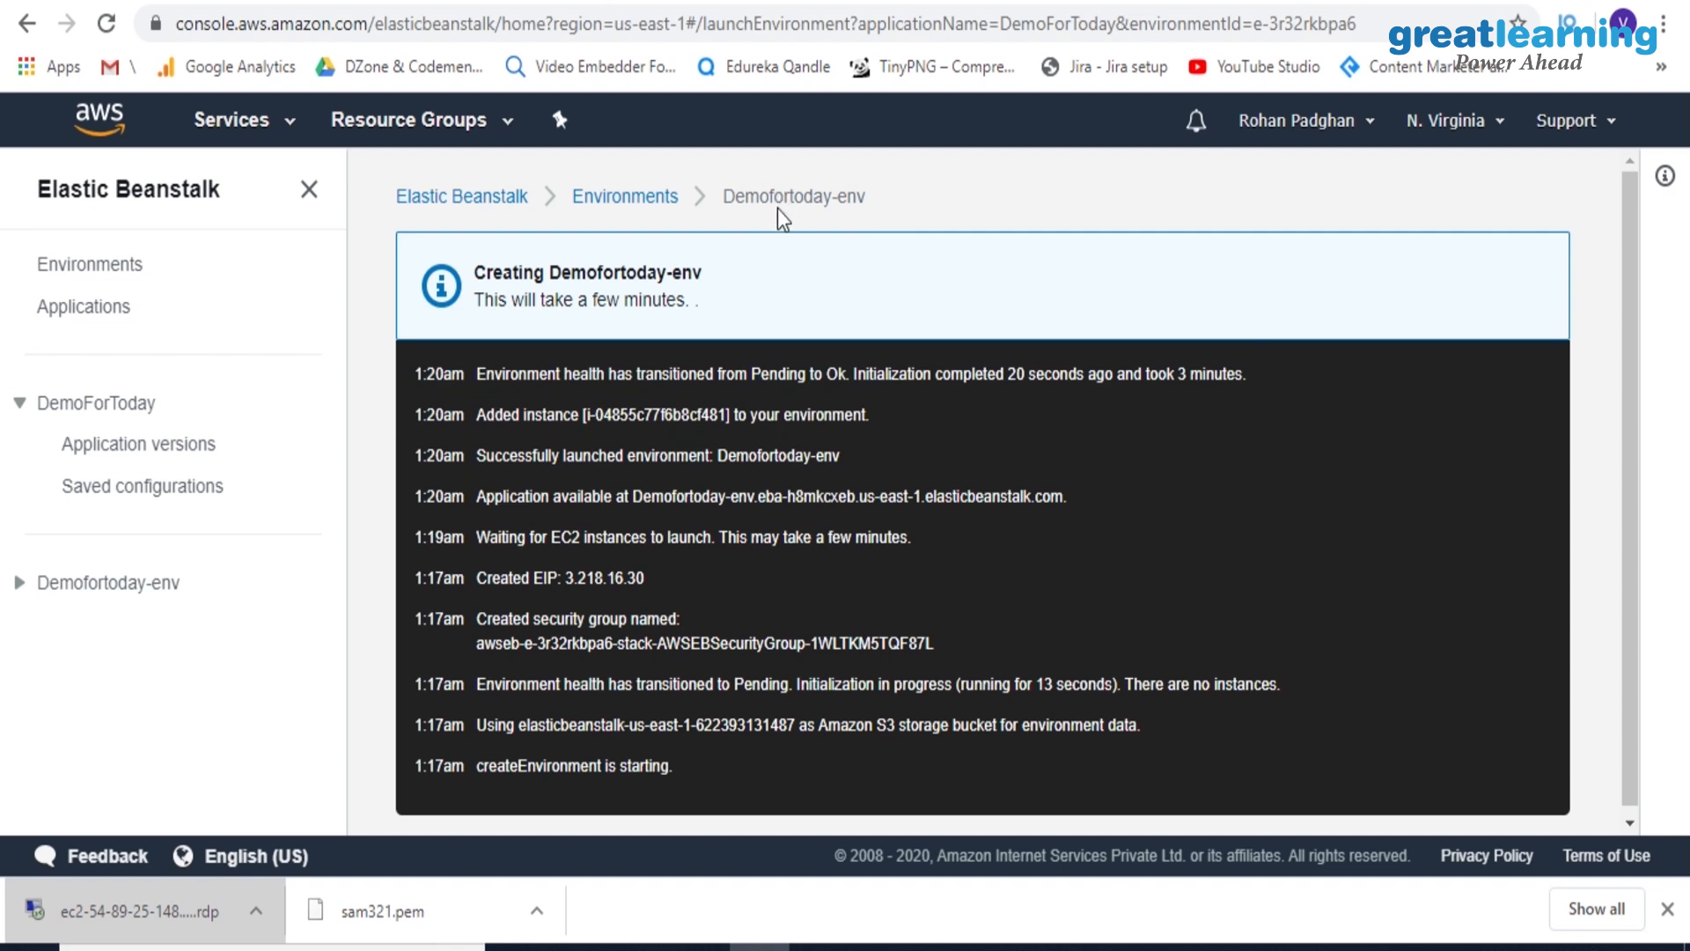
Look over the DemoForToday application's environments and the actions available for it in the applications list
{"action": "left_click", "coordinate": [101, 309]}
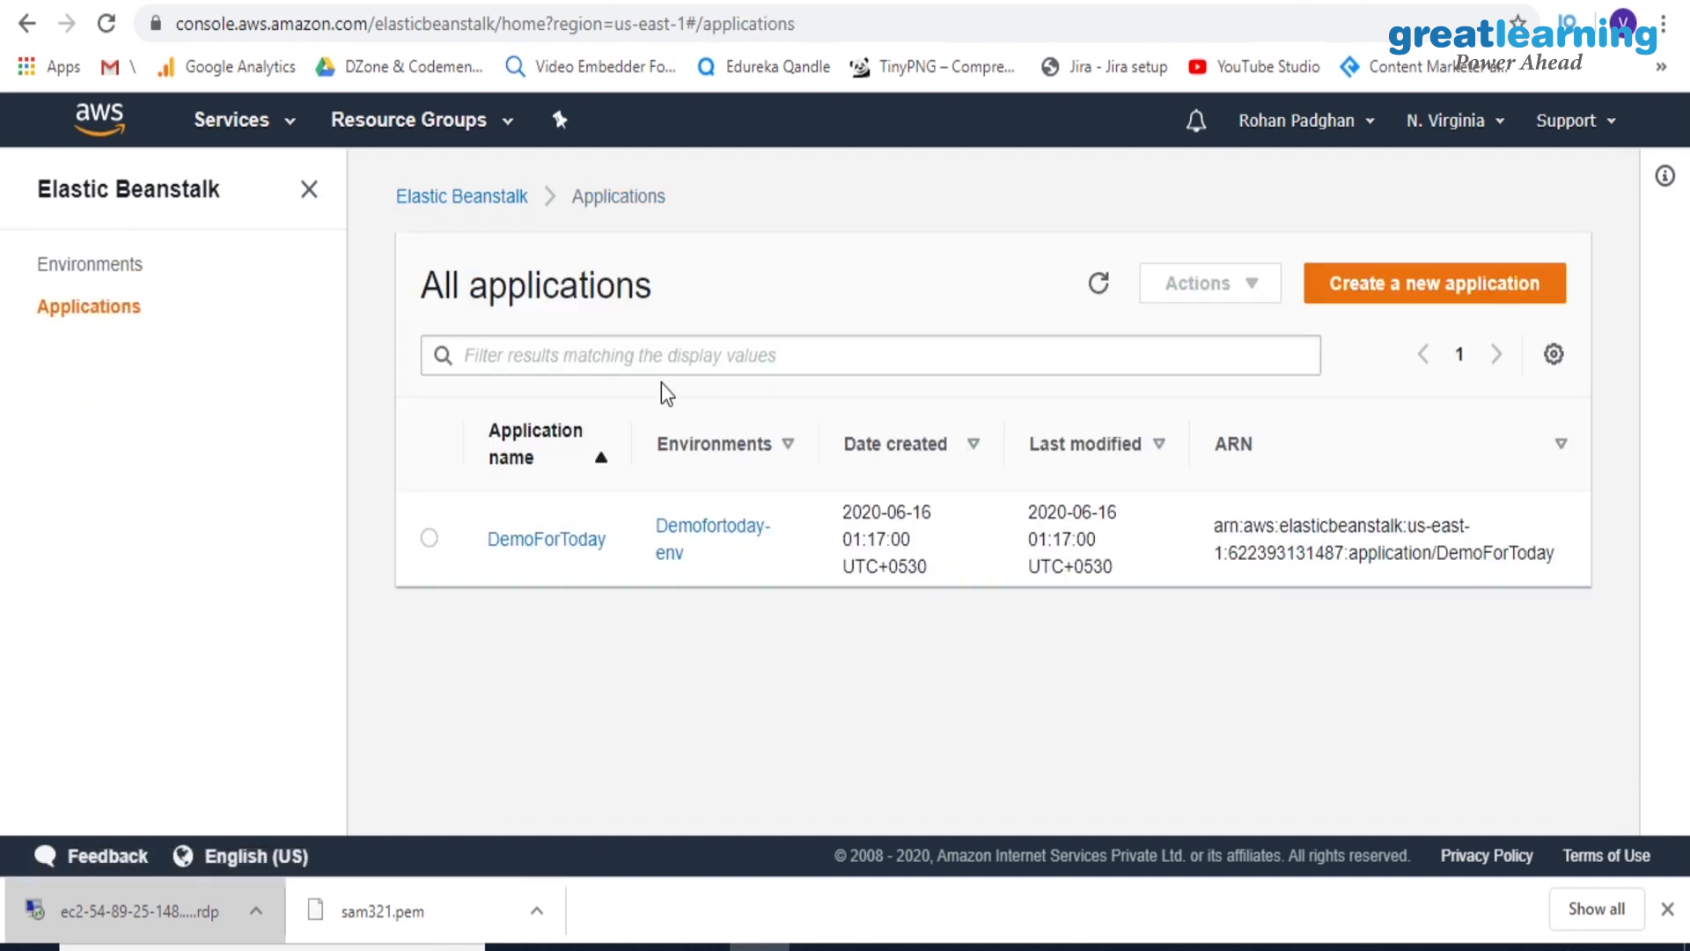
{"action": "left_click", "coordinate": [544, 540]}
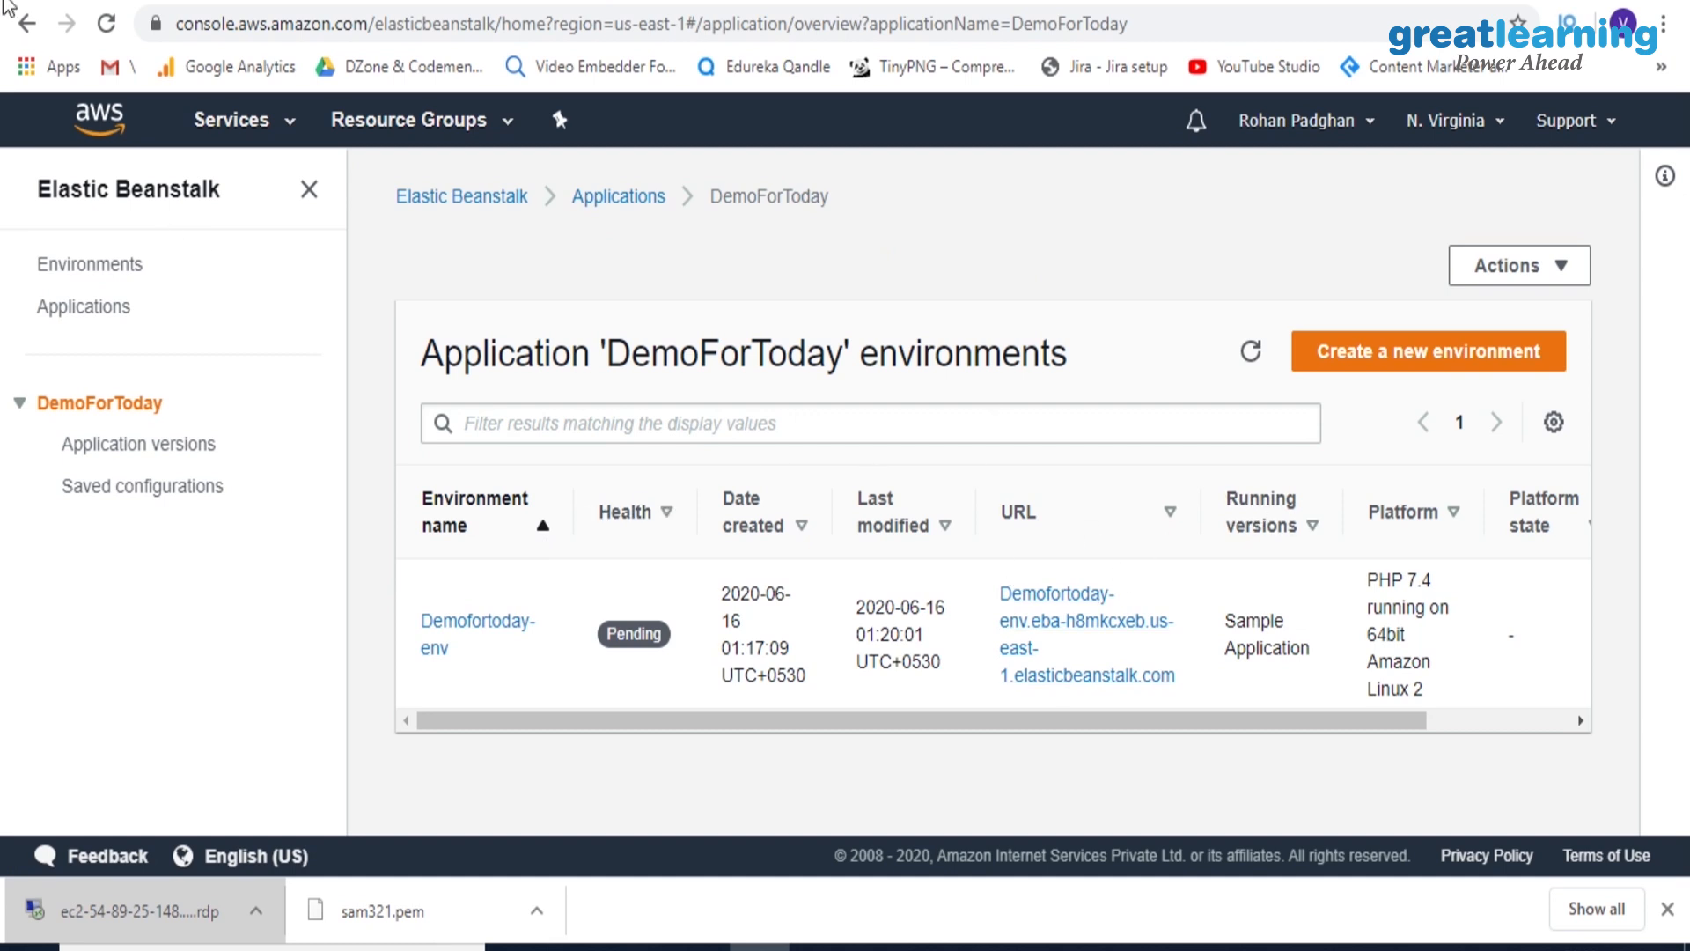
{"action": "left_click", "coordinate": [27, 24]}
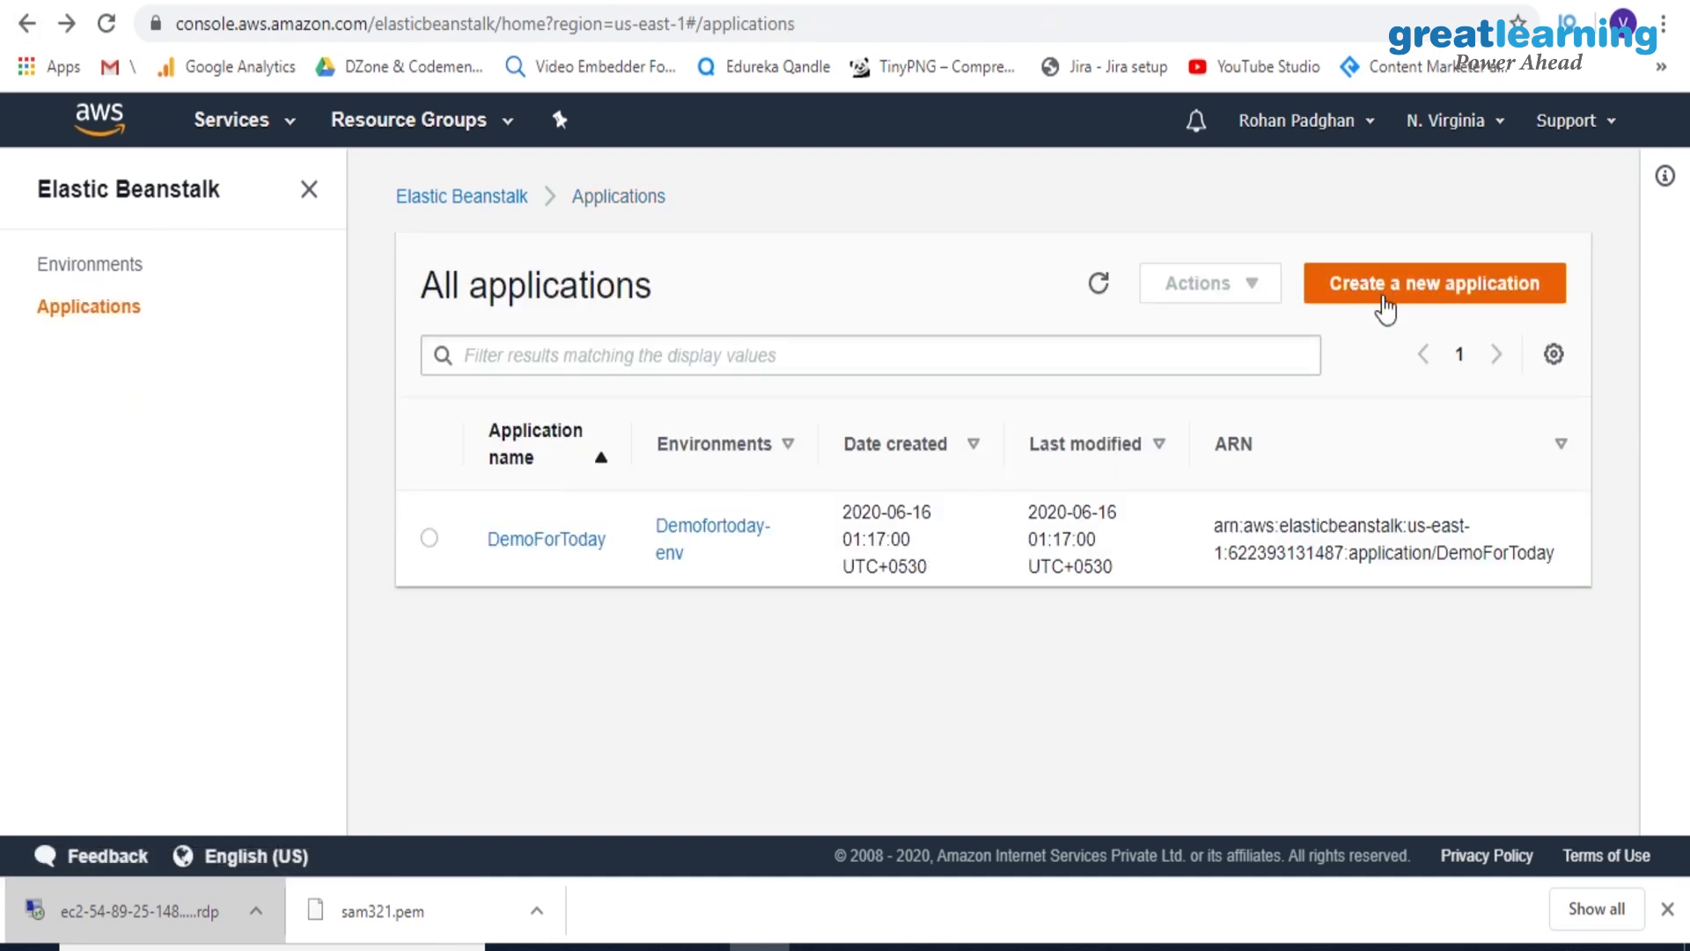
{"action": "left_click", "coordinate": [429, 539]}
{"action": "left_click", "coordinate": [1261, 291]}
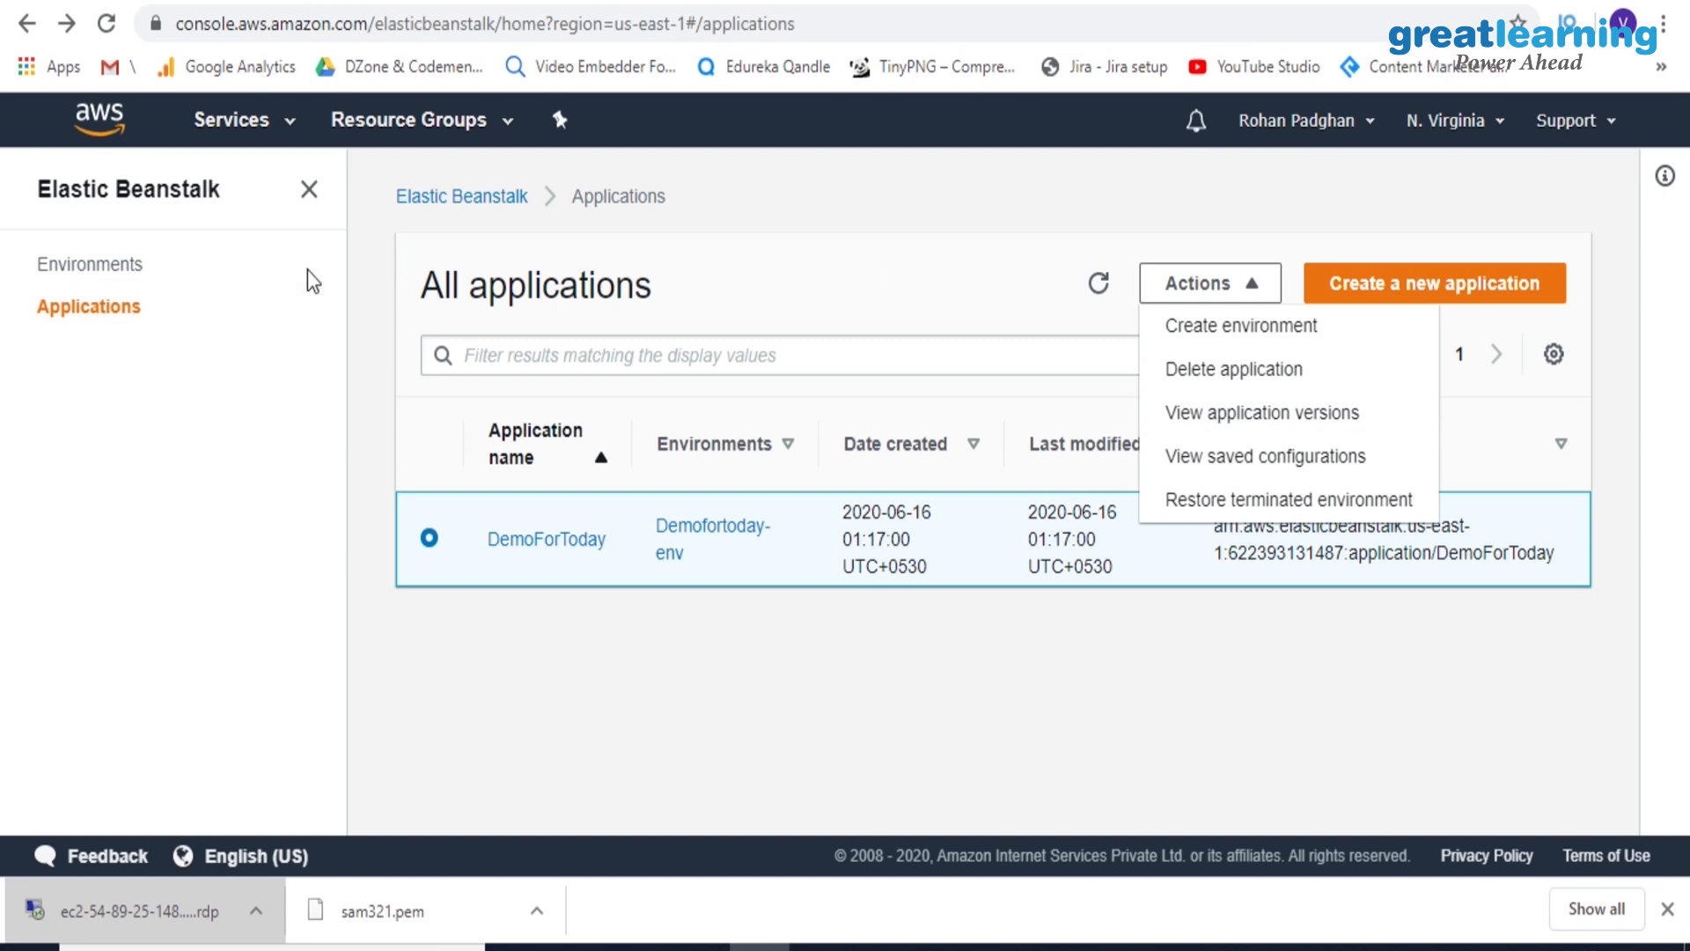
Review the actions available for the Demofortoday-env environment and open its dashboard through the DemoForToday application
{"action": "left_click", "coordinate": [108, 267]}
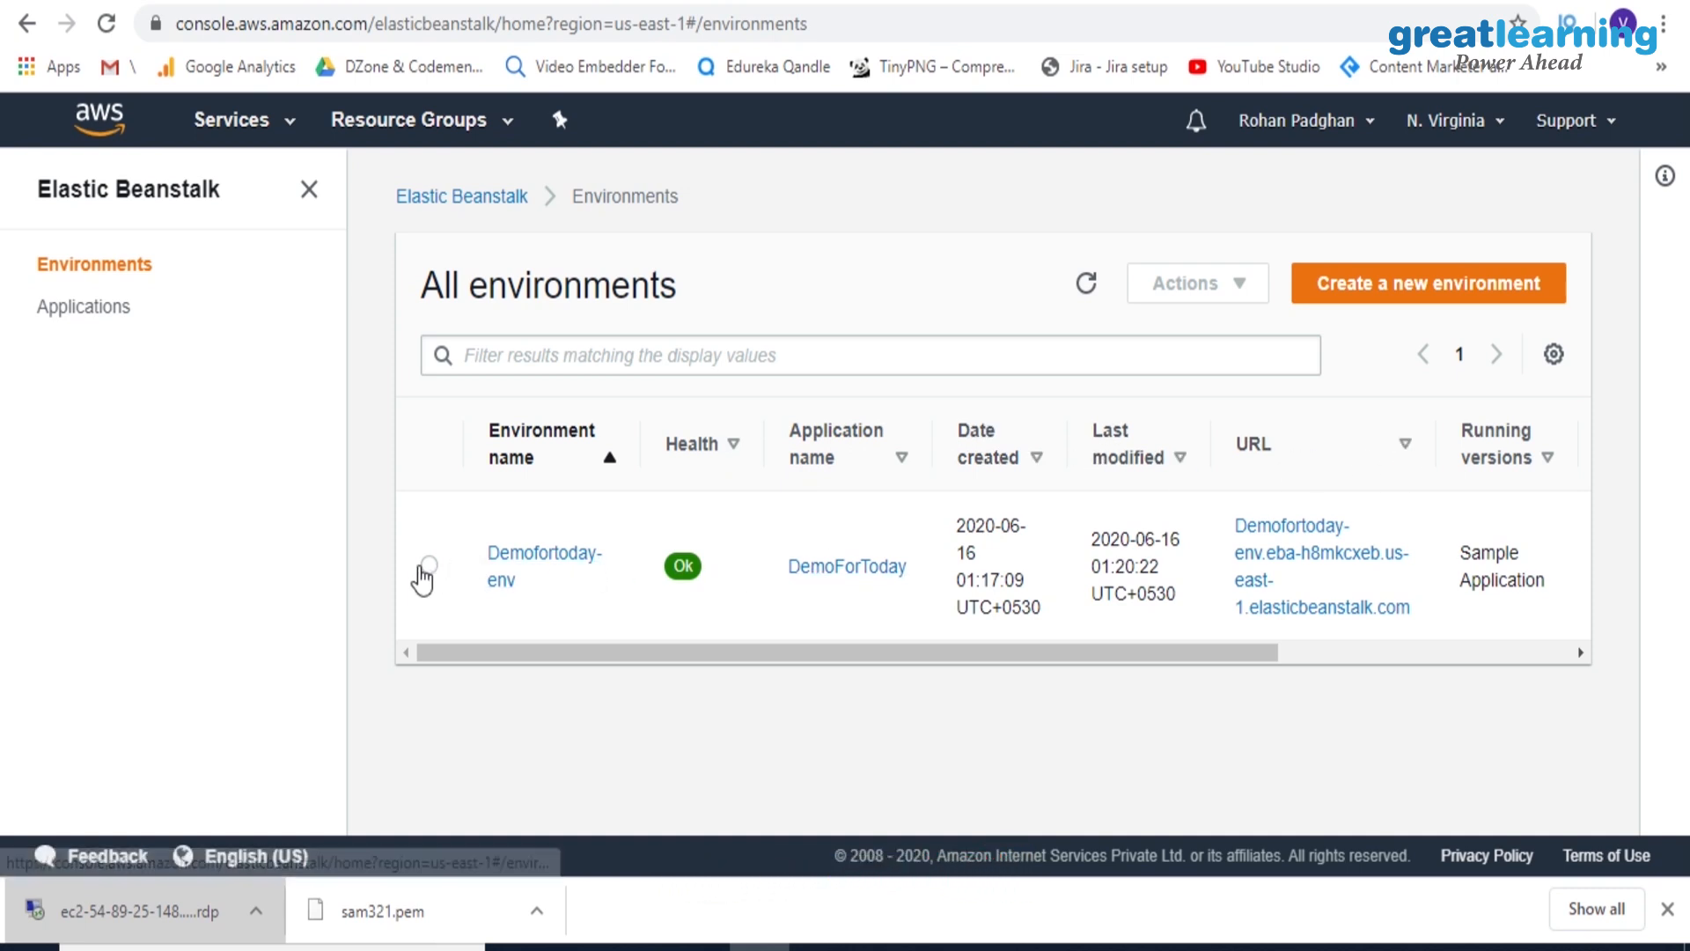
{"action": "left_click", "coordinate": [425, 568]}
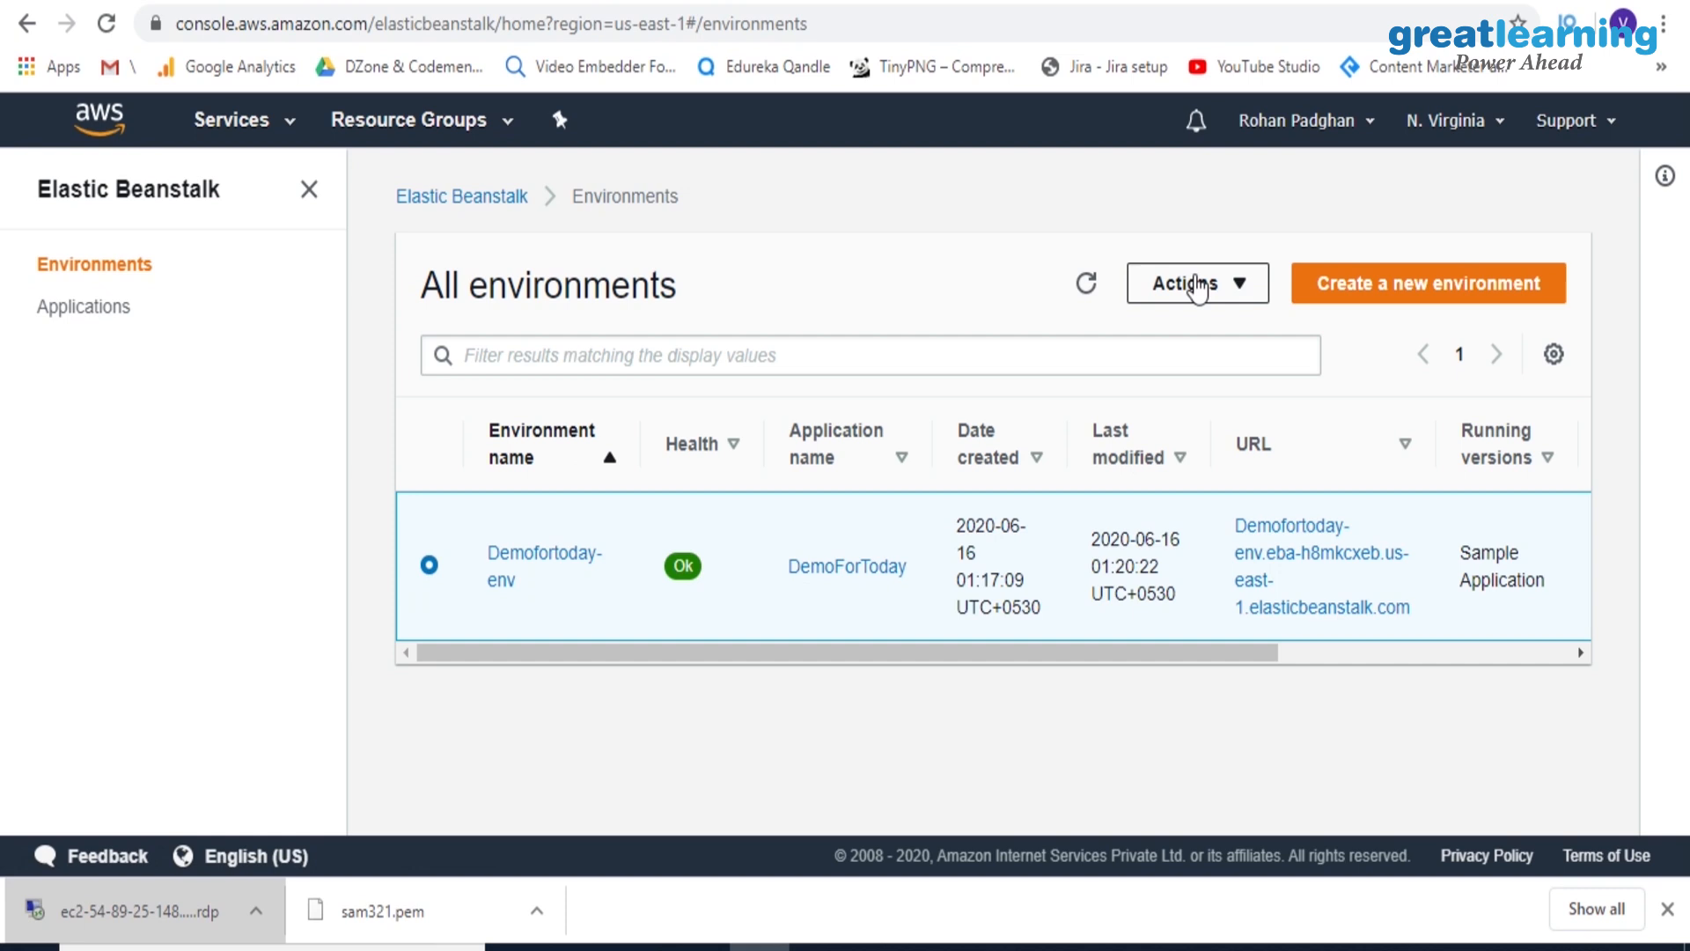
{"action": "left_click", "coordinate": [1194, 284]}
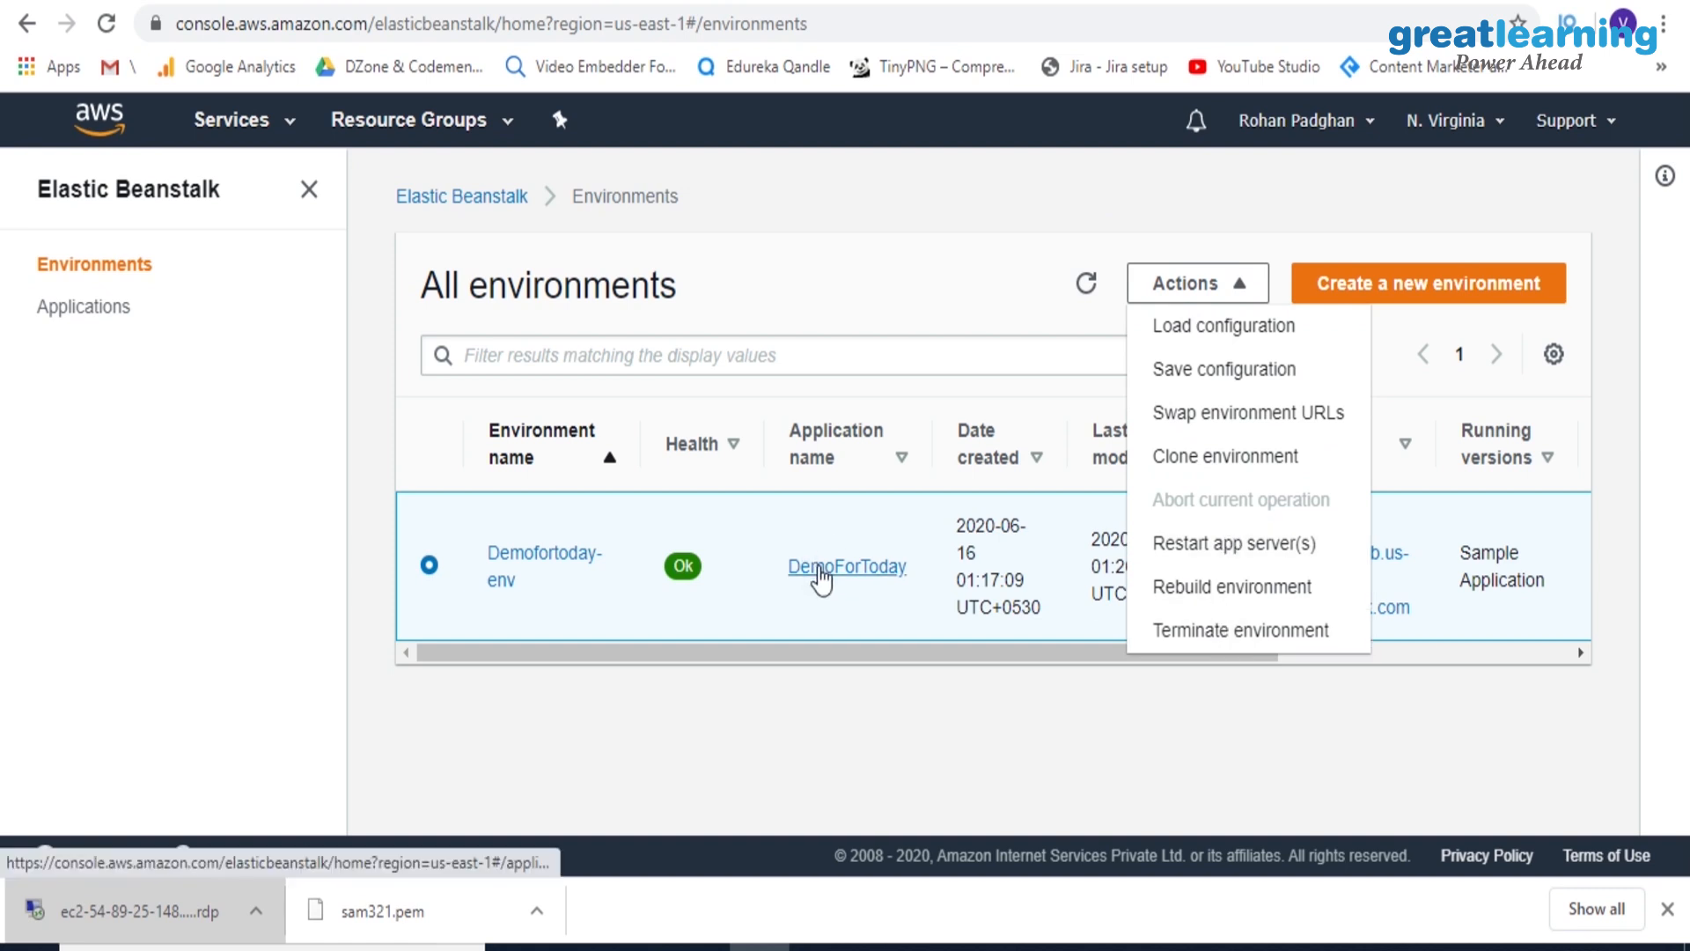
{"action": "left_click", "coordinate": [821, 568]}
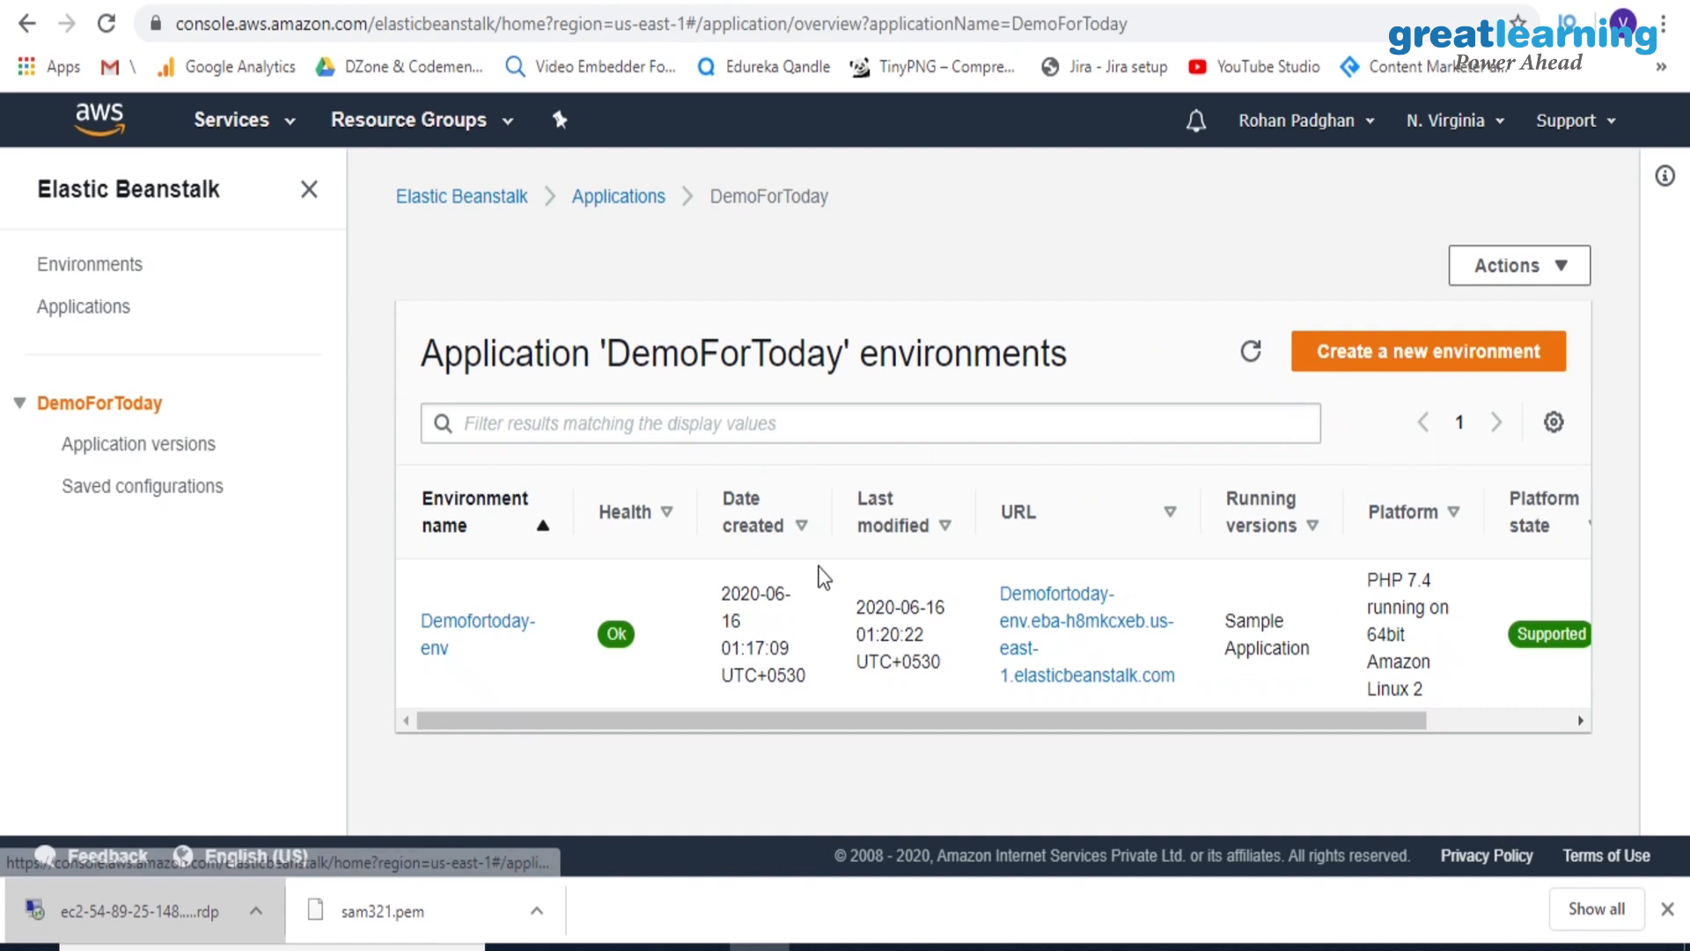
{"action": "left_click", "coordinate": [468, 632]}
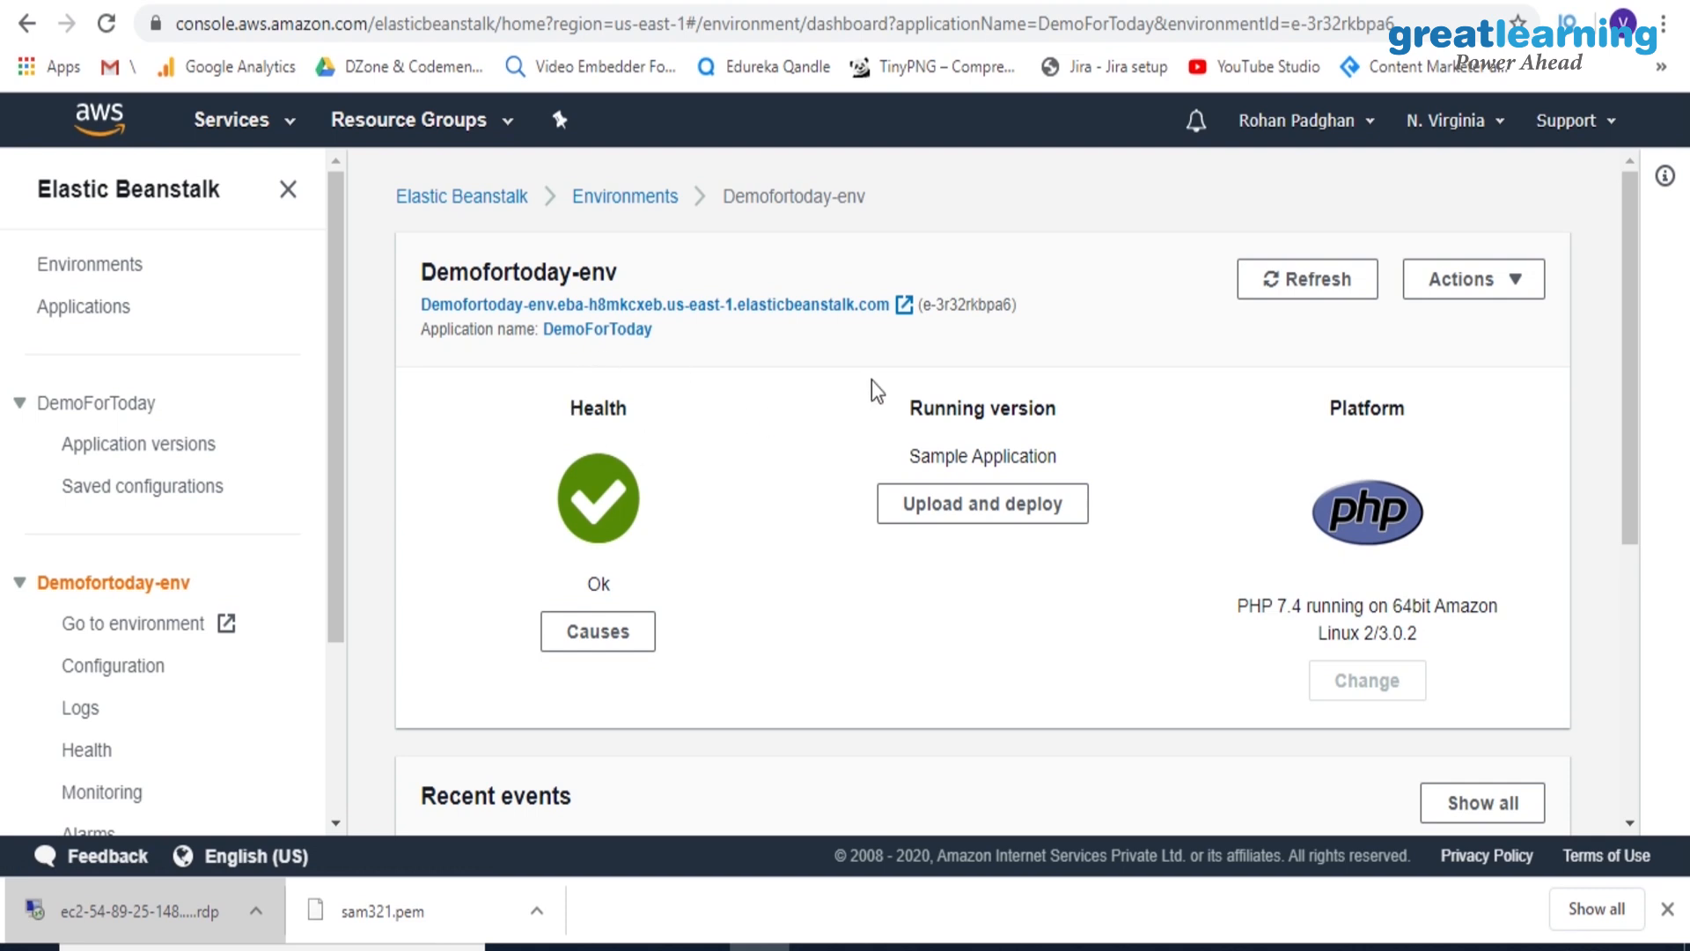
Try to upload and deploy a new application version, looking through Downloads for a source file and dismissing the file chooser
{"action": "left_click", "coordinate": [958, 511]}
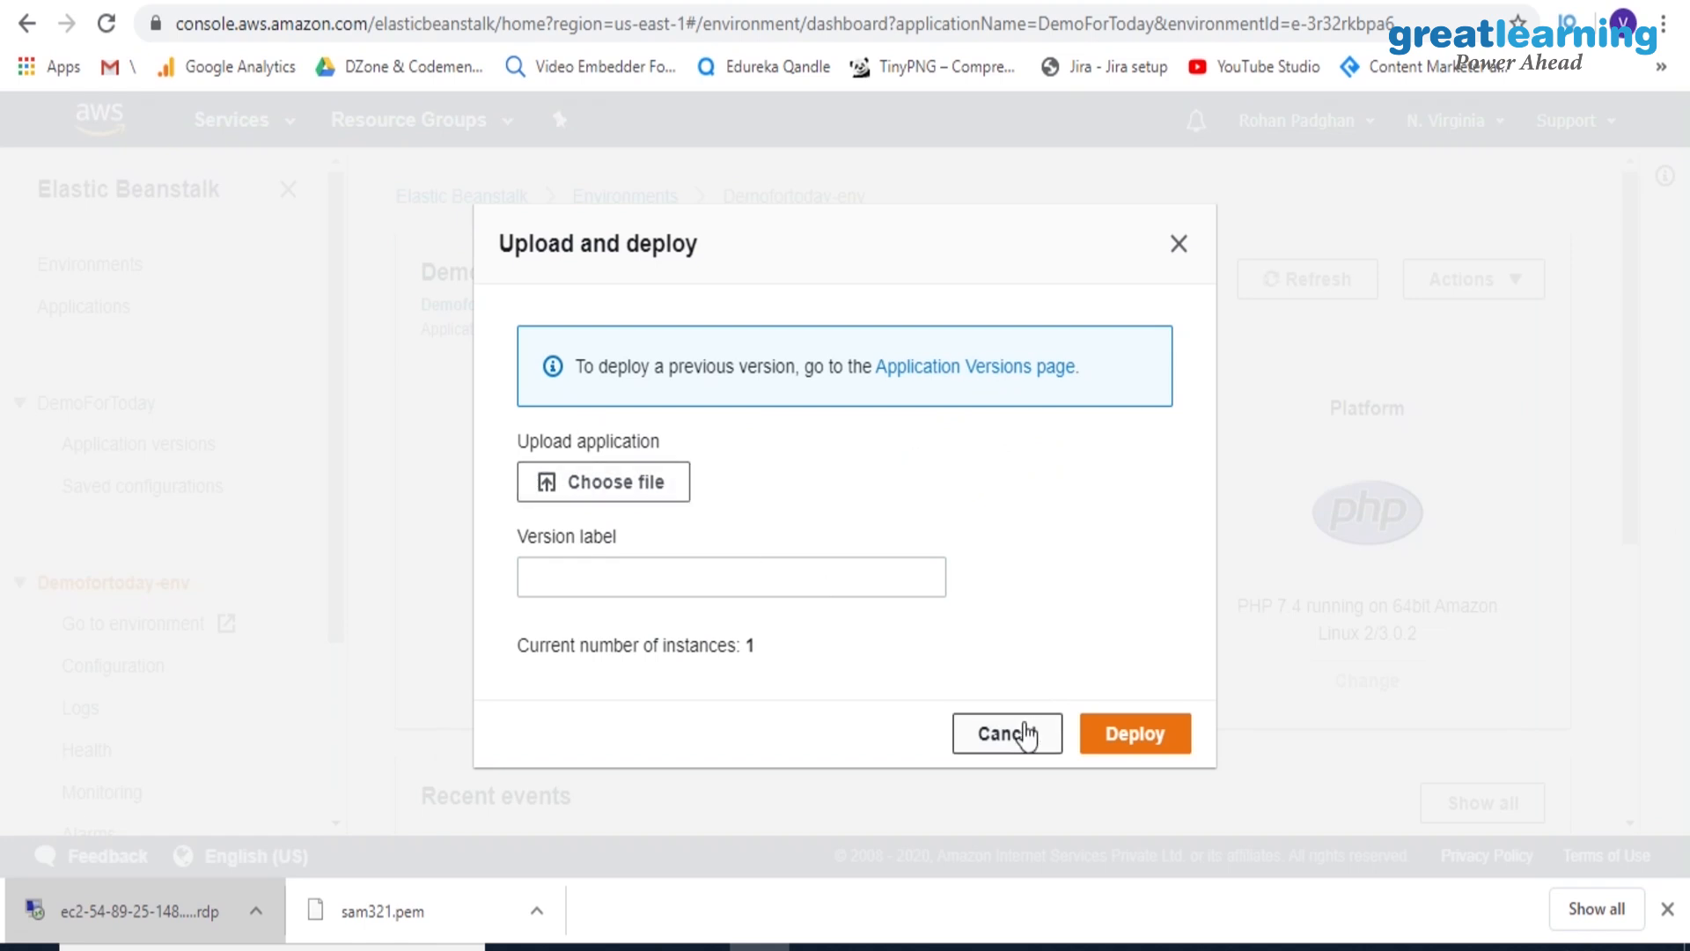
{"action": "left_click", "coordinate": [1104, 742]}
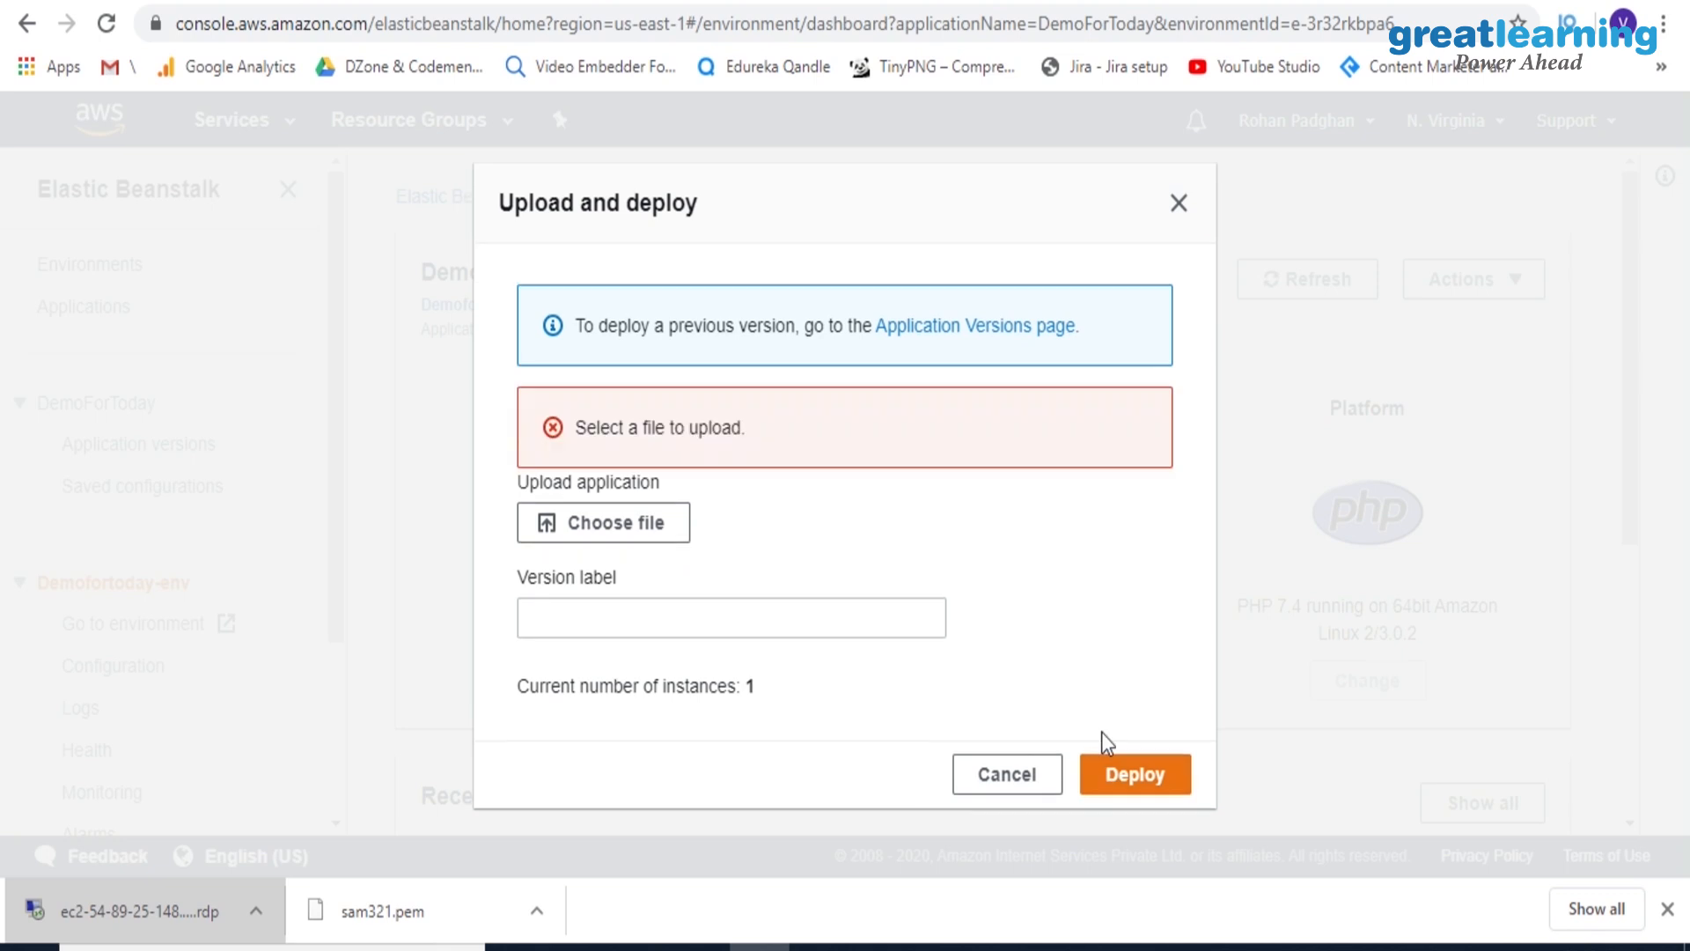
{"action": "left_click", "coordinate": [637, 528]}
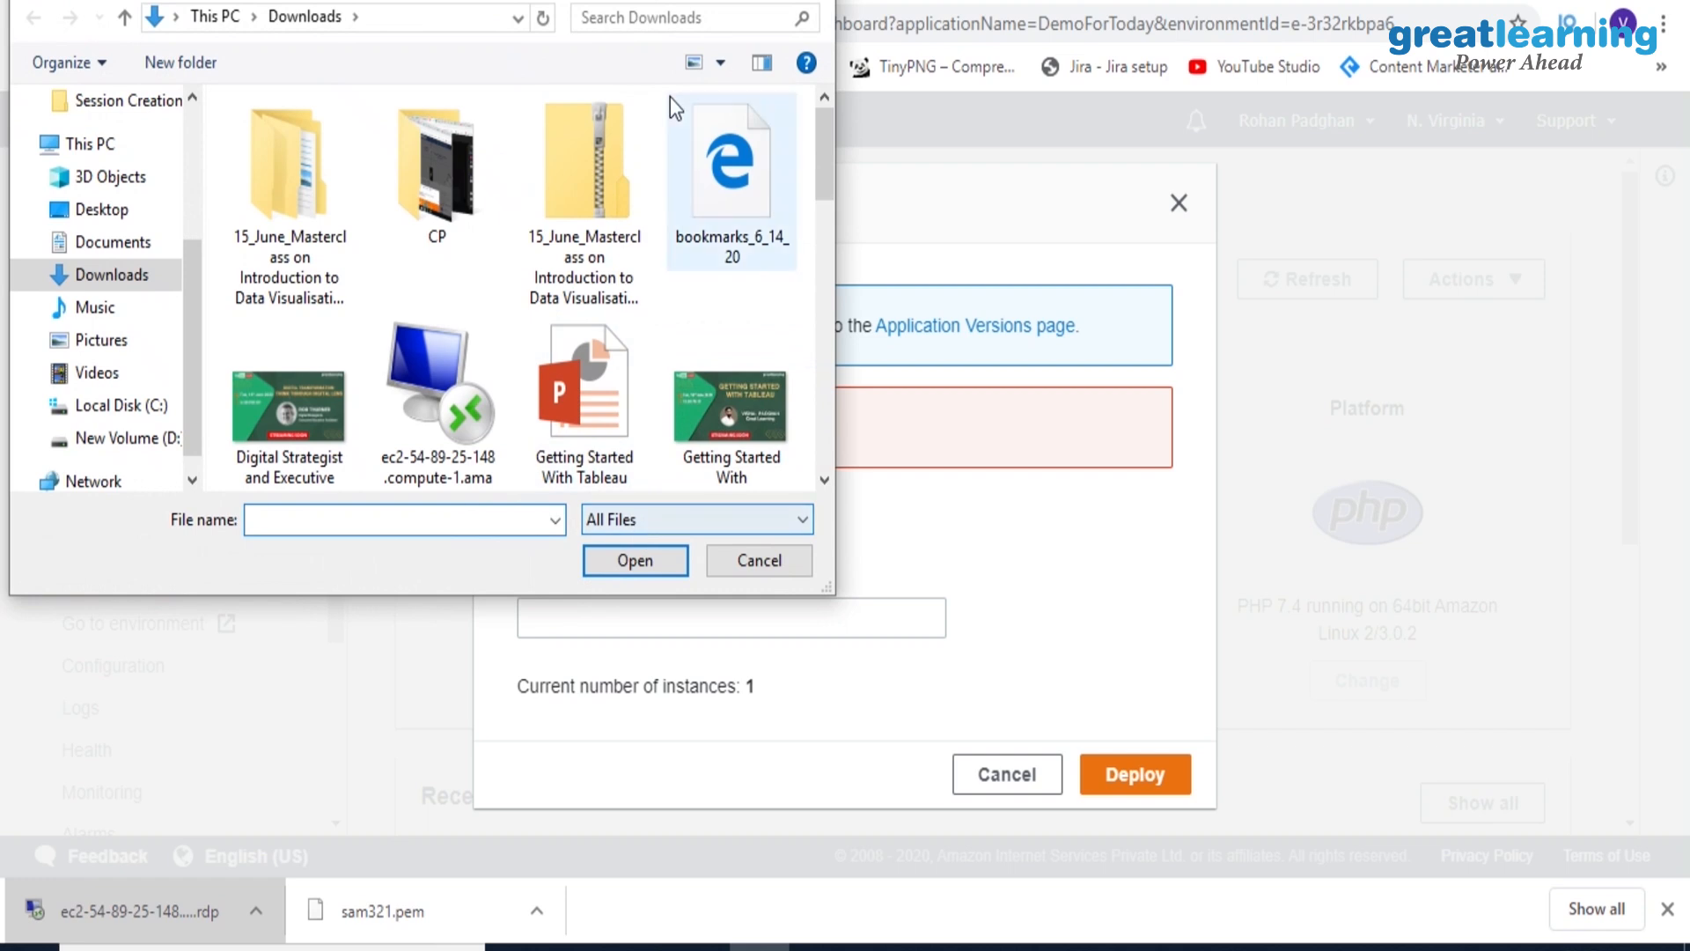
{"action": "left_click", "coordinate": [822, 3]}
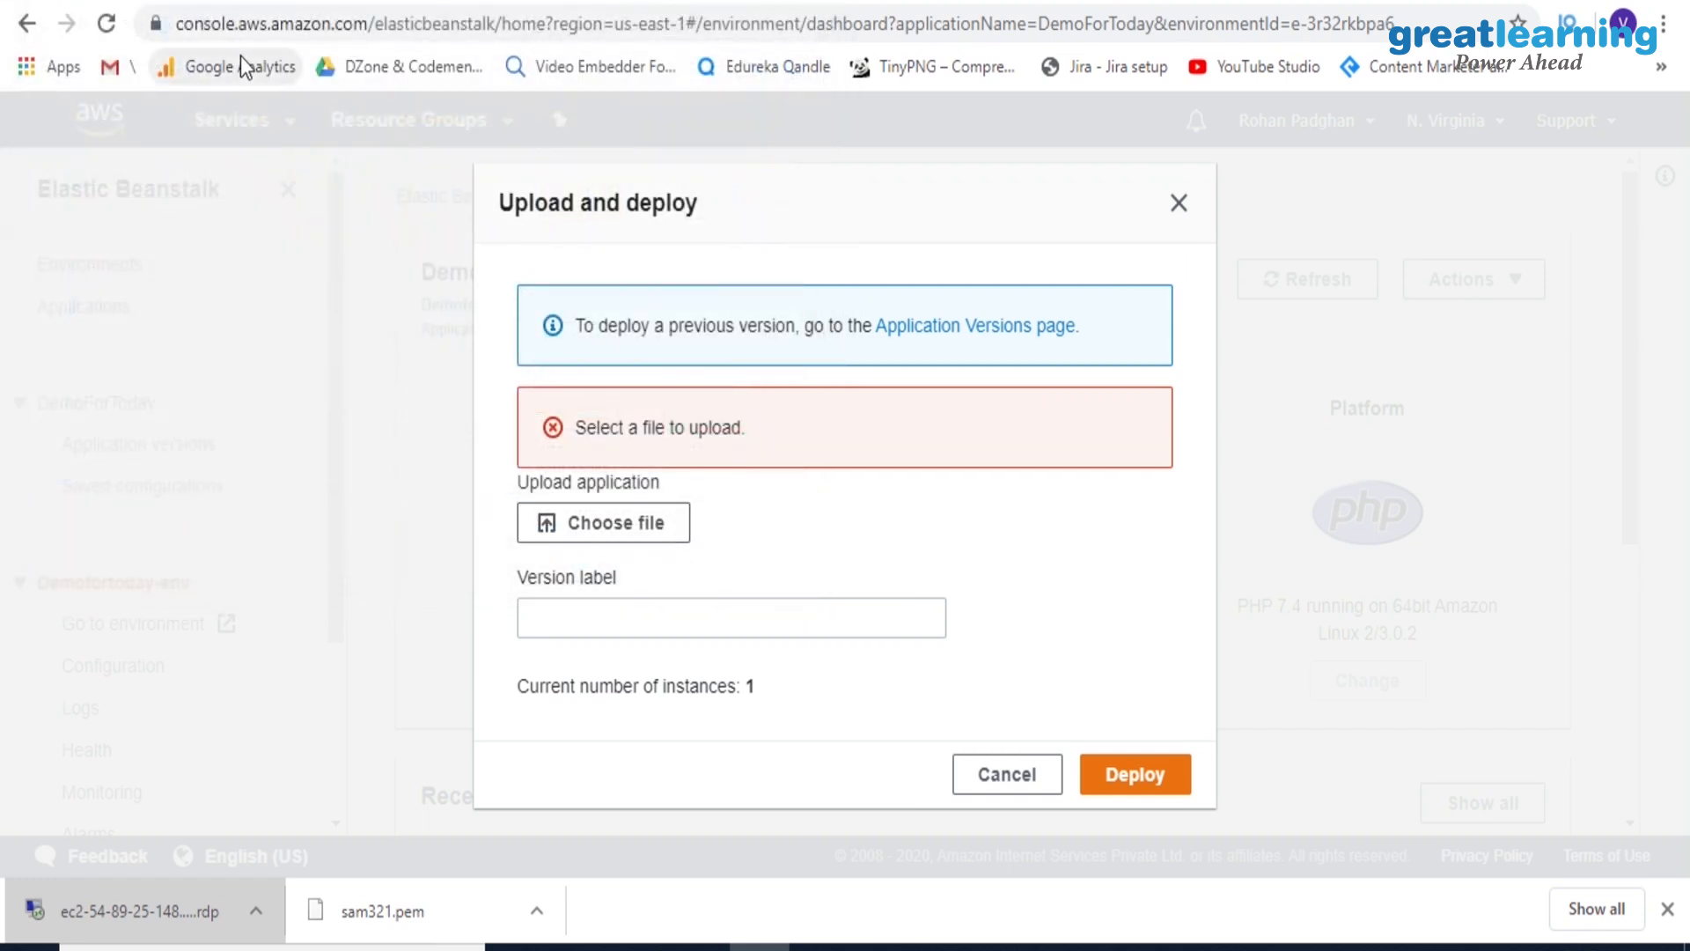
Go back to the list of all applications and cancel the pending upload and deployment
{"action": "left_click", "coordinate": [35, 33]}
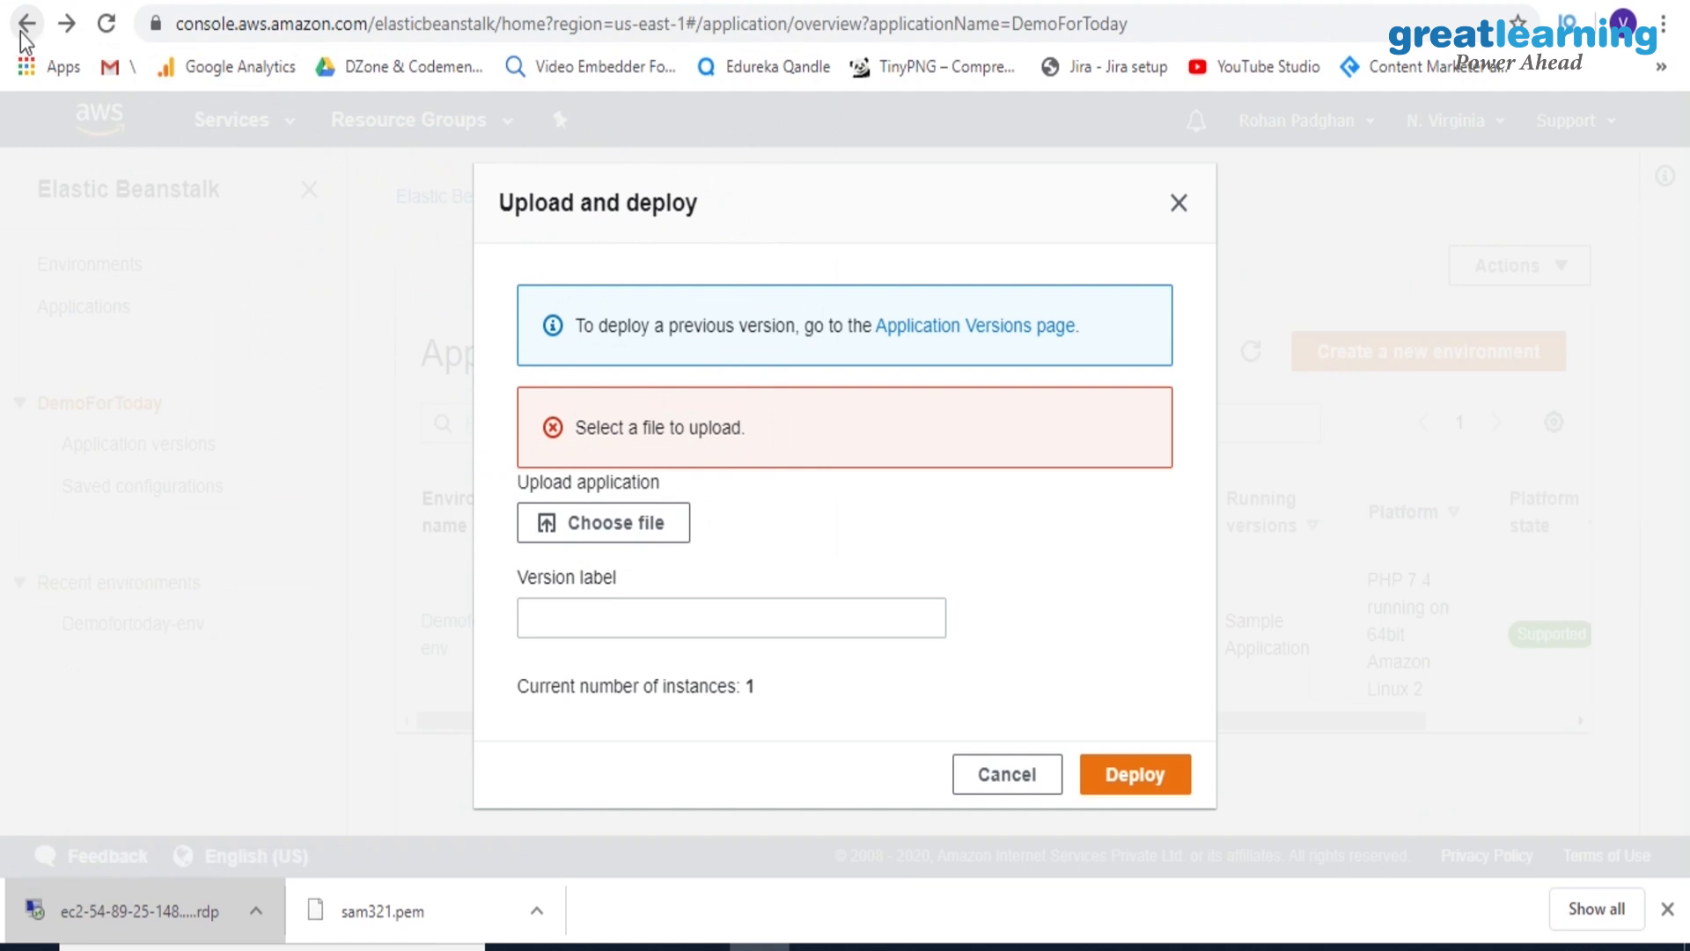
{"action": "left_click", "coordinate": [21, 34]}
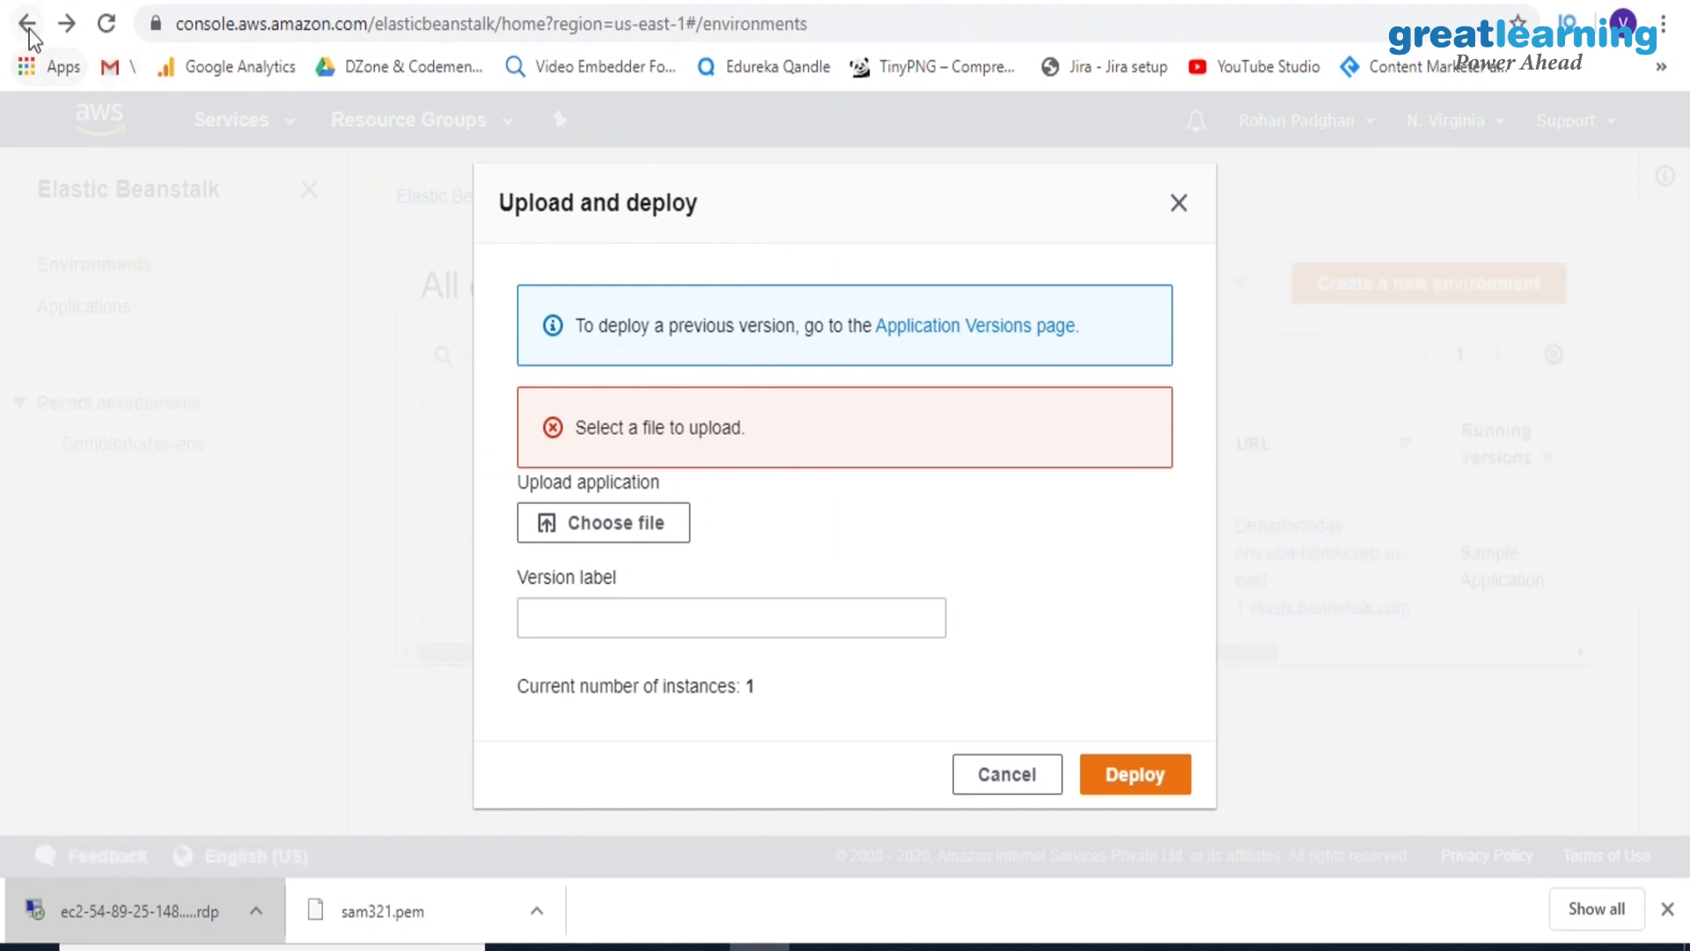
{"action": "left_click", "coordinate": [30, 24]}
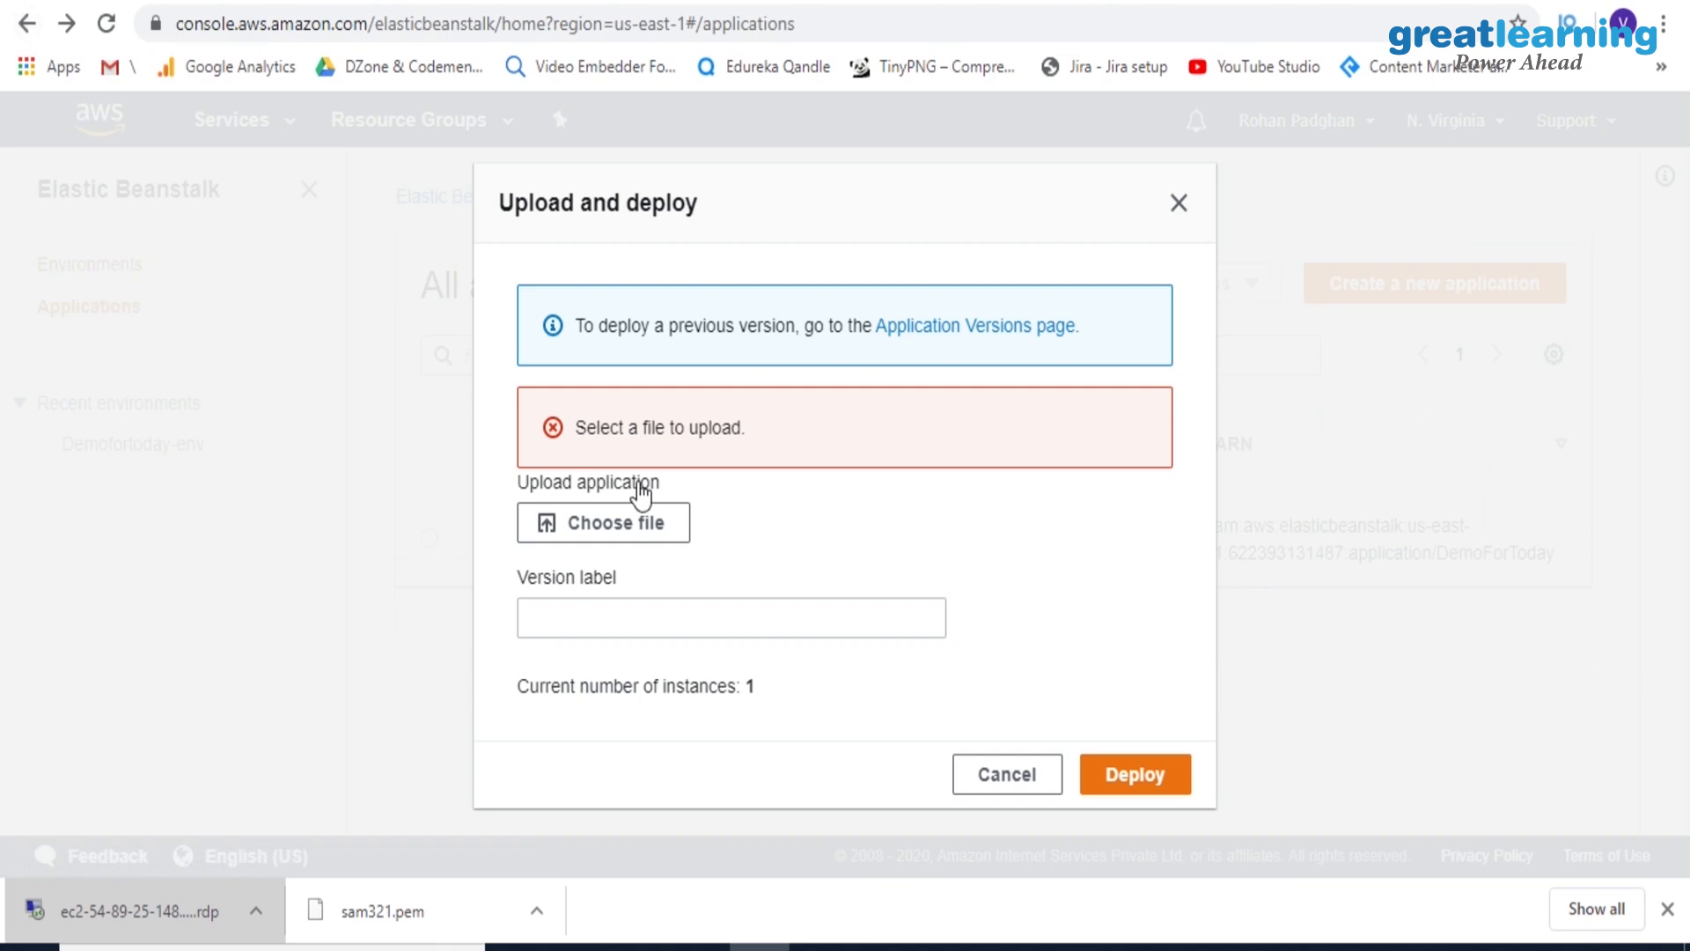
{"action": "left_click", "coordinate": [976, 776]}
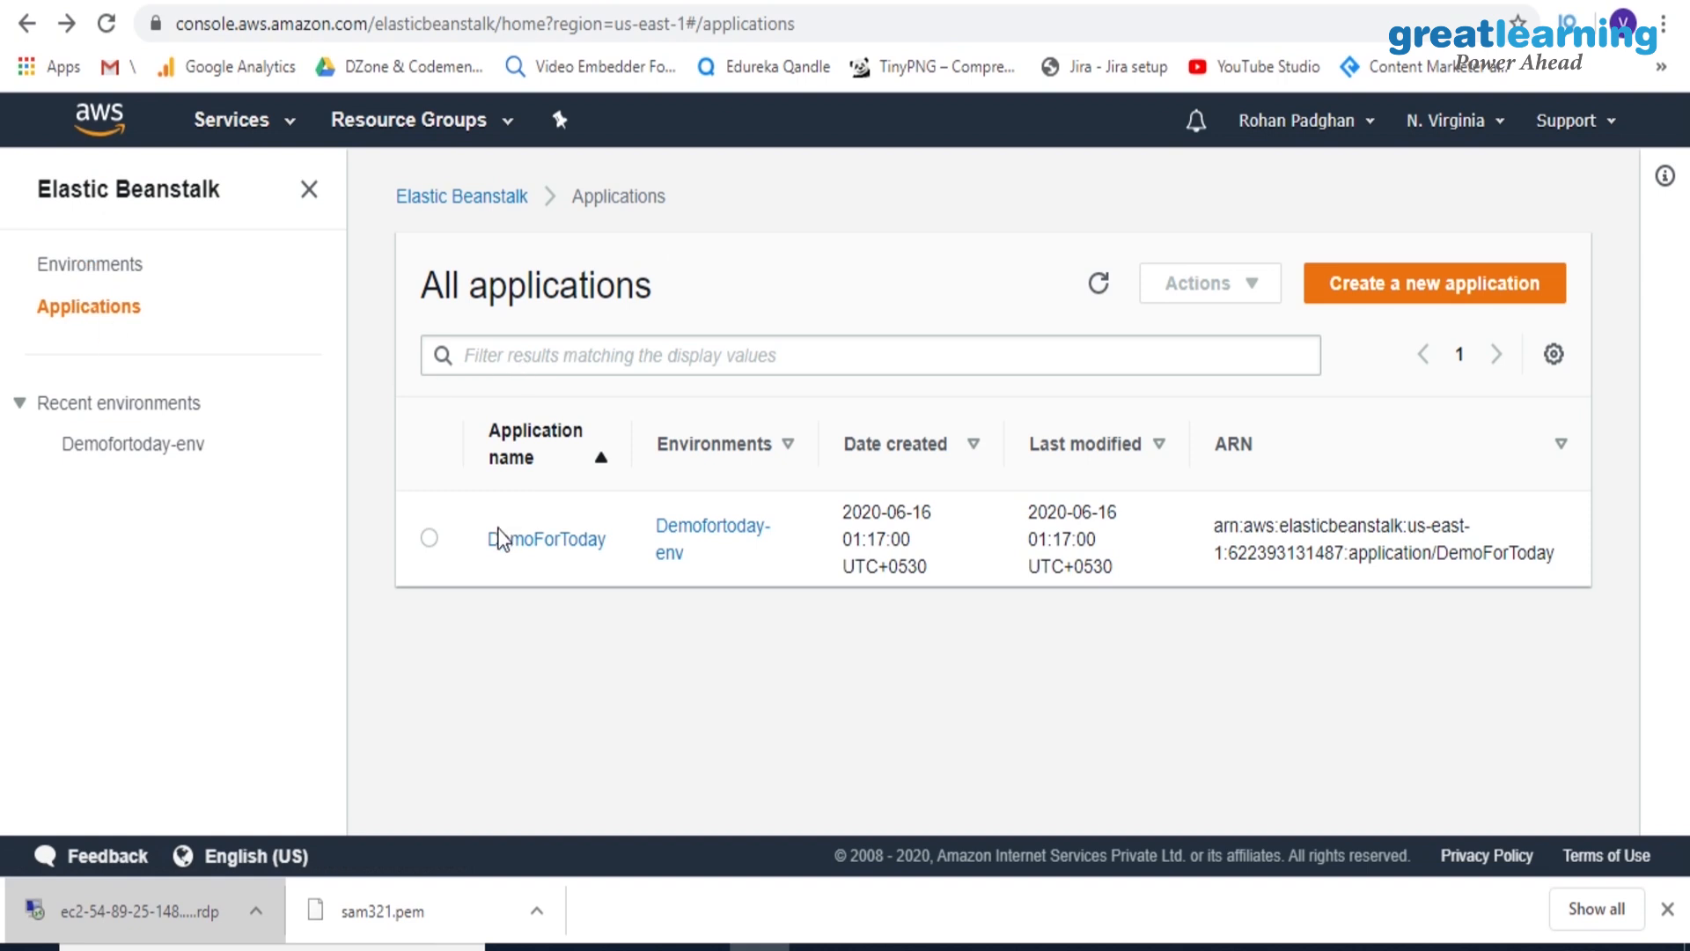
Open the Demofortoday-env environment through the DemoForToday application and review its load-configuration option and the actions for saved configurations
{"action": "left_click", "coordinate": [428, 541]}
{"action": "left_click", "coordinate": [543, 555]}
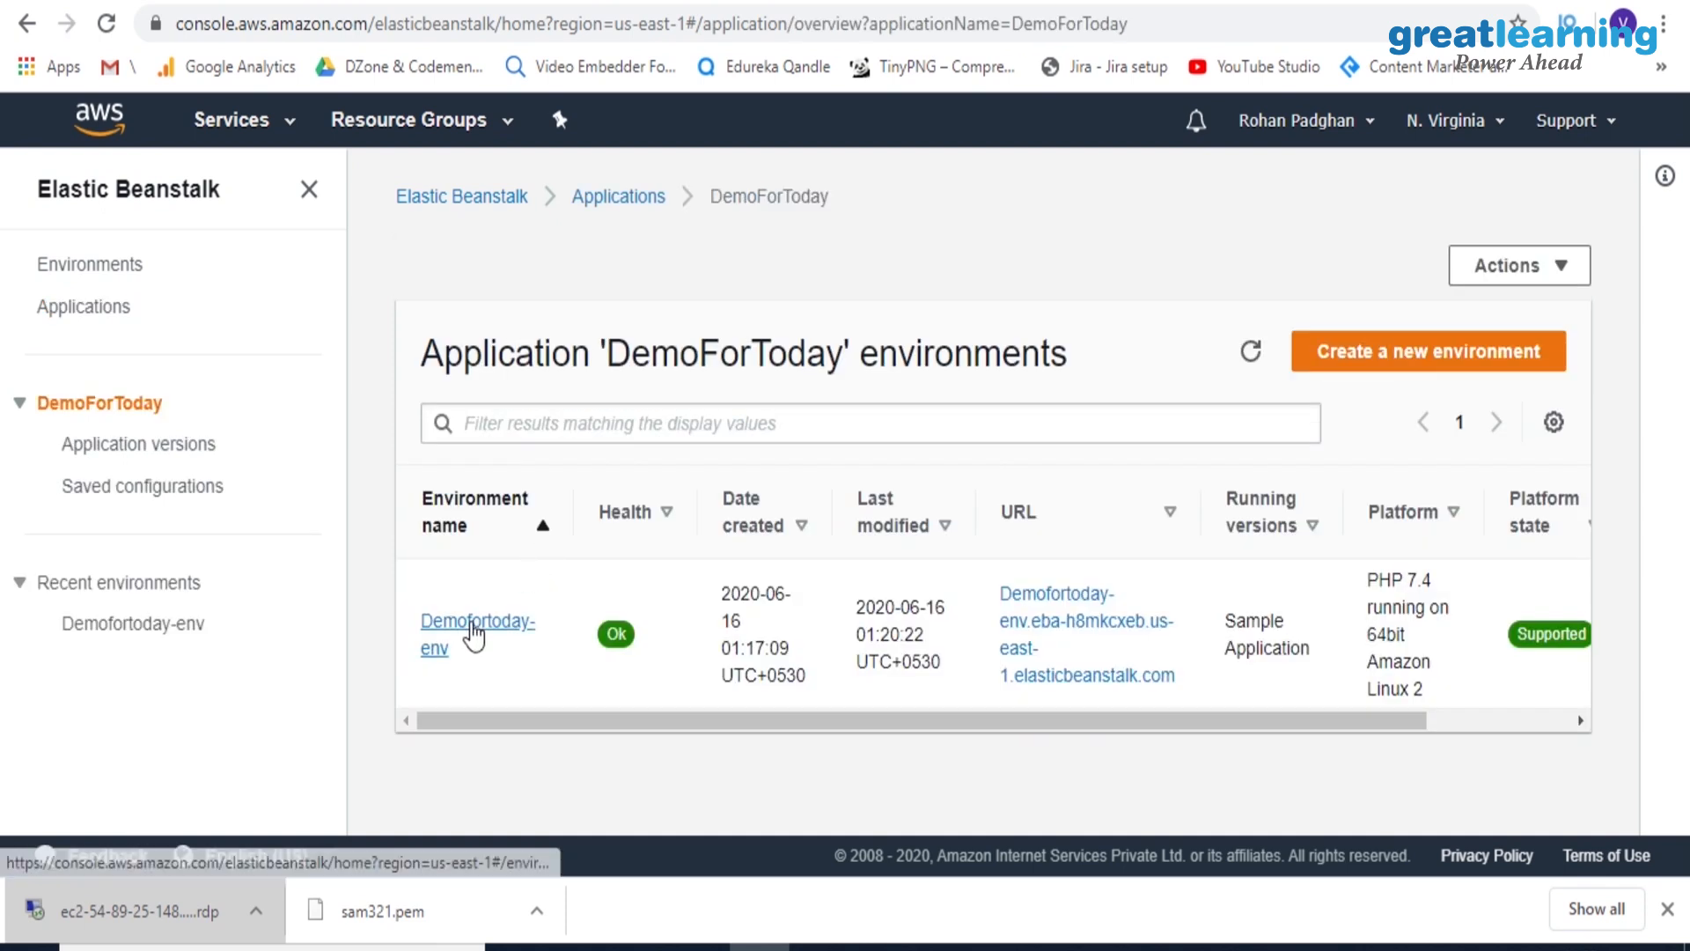
{"action": "left_click", "coordinate": [473, 633]}
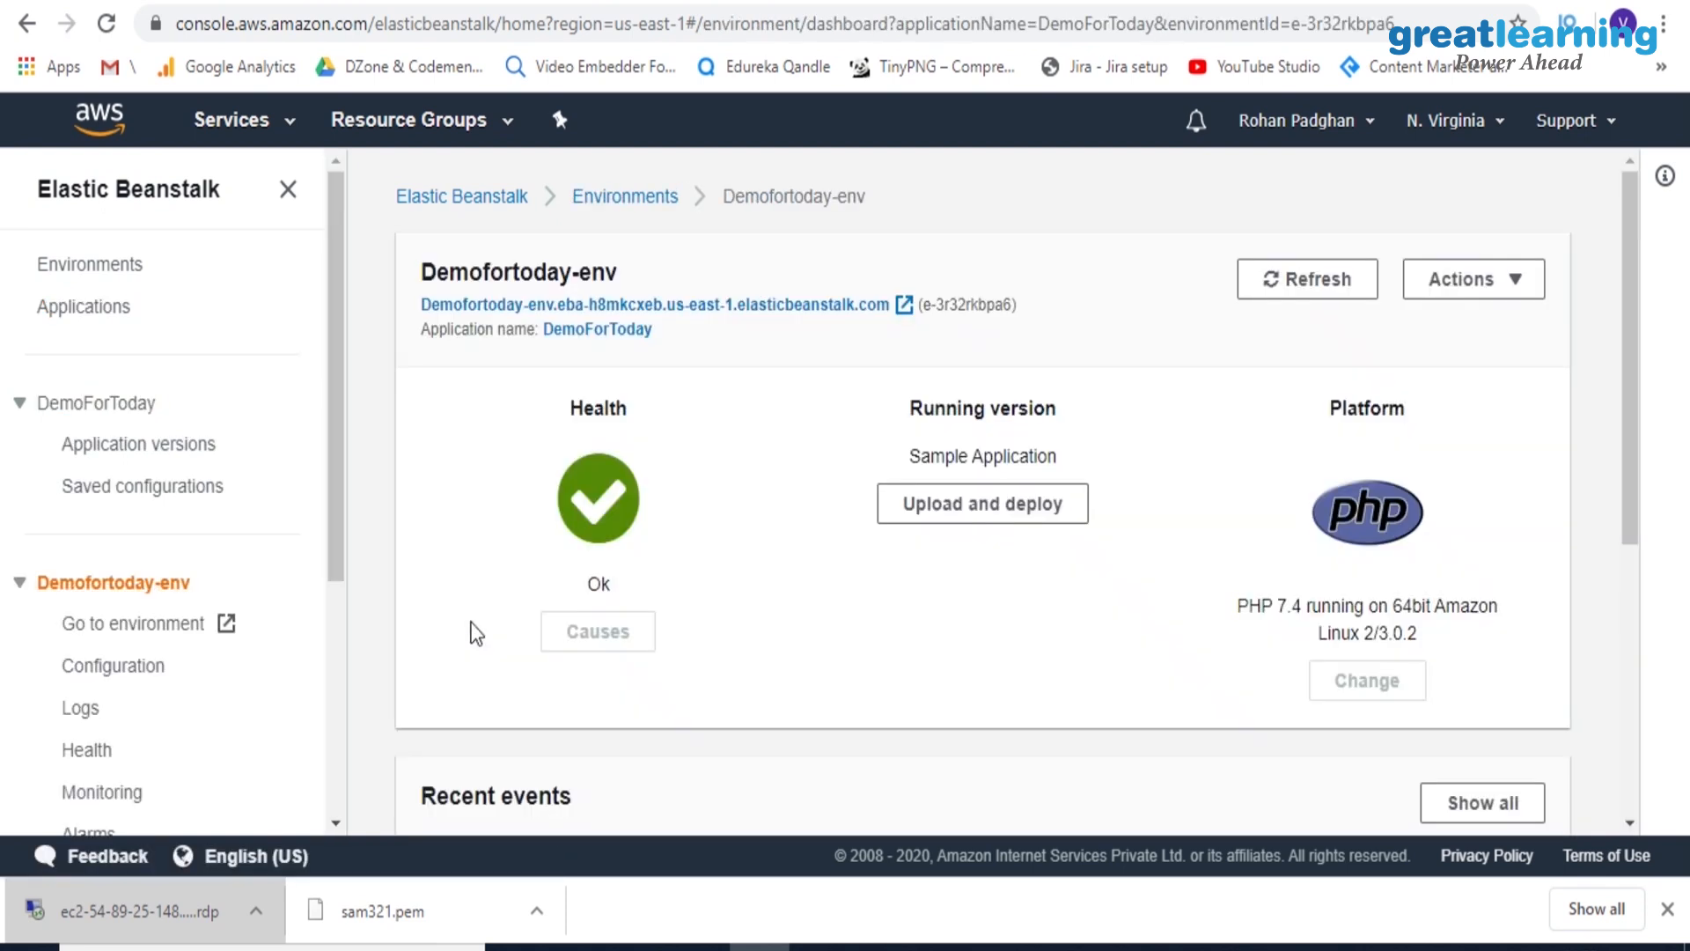
{"action": "left_click", "coordinate": [1446, 289]}
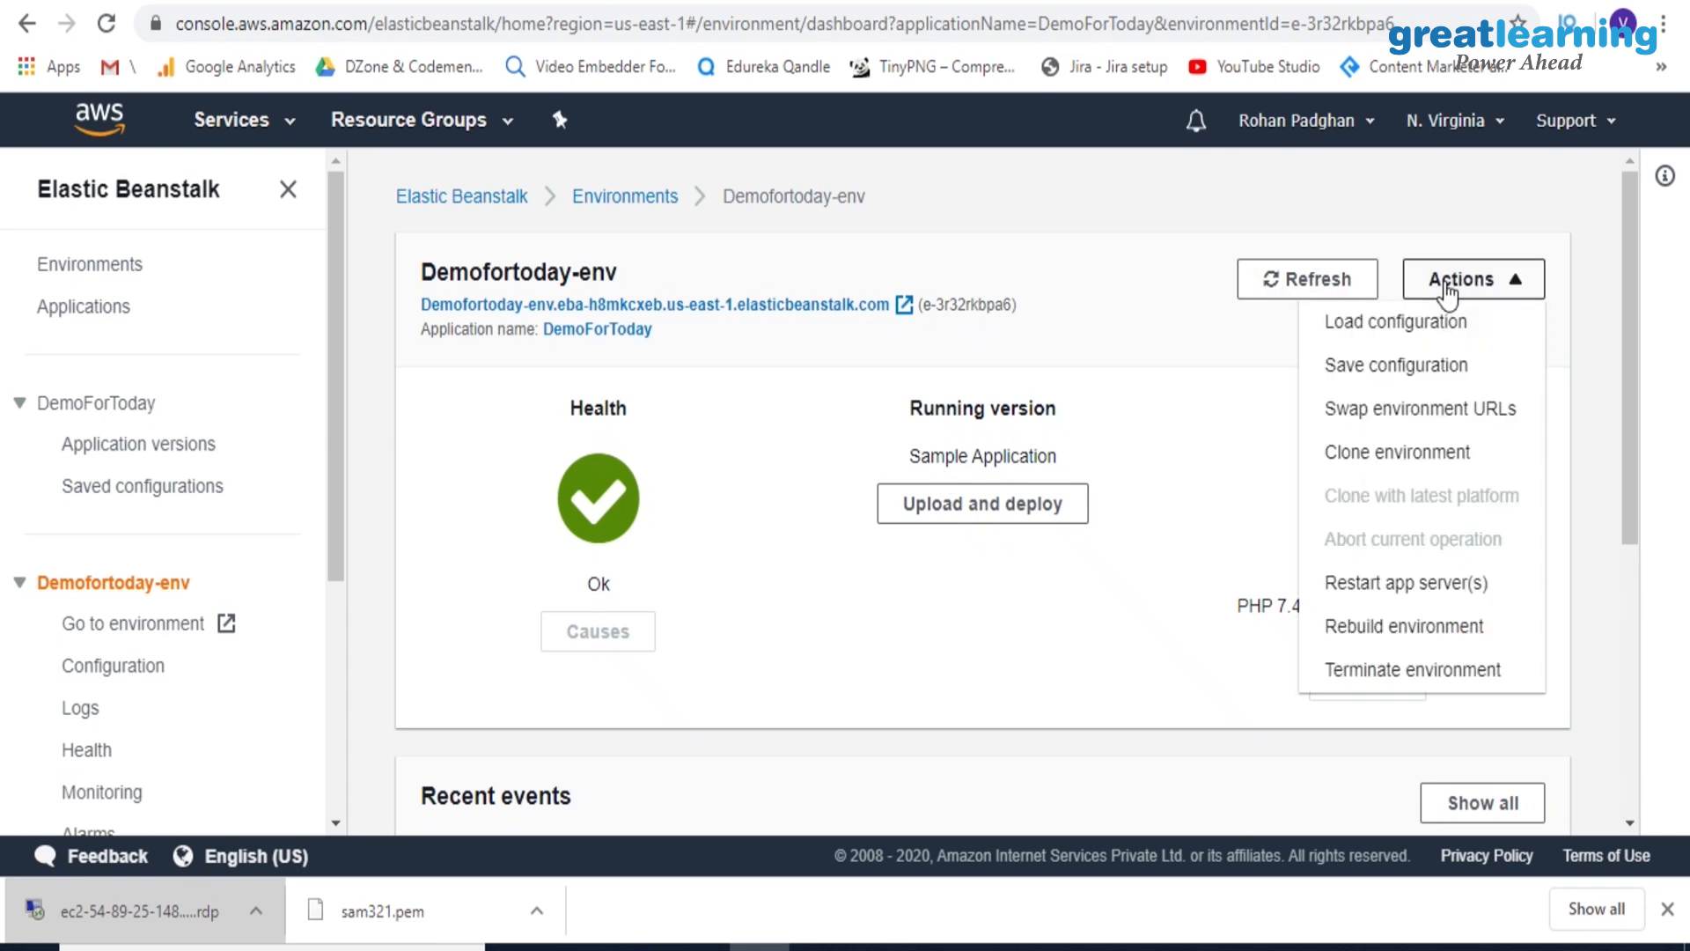
{"action": "left_click", "coordinate": [1398, 324]}
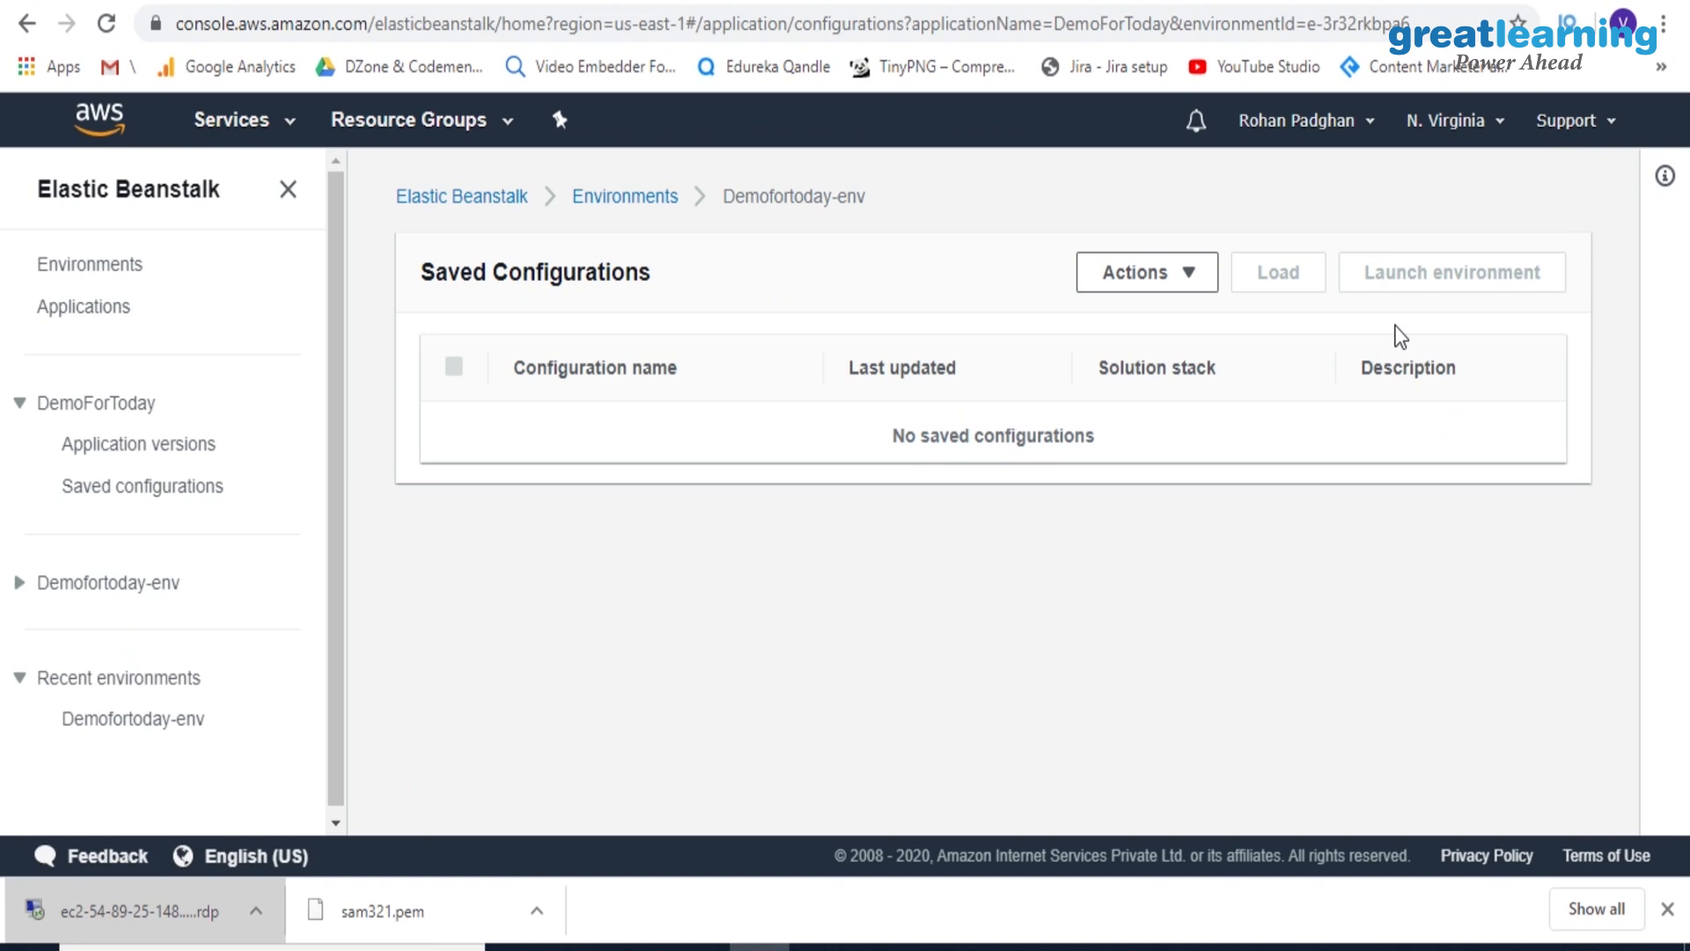
{"action": "left_click", "coordinate": [1194, 275]}
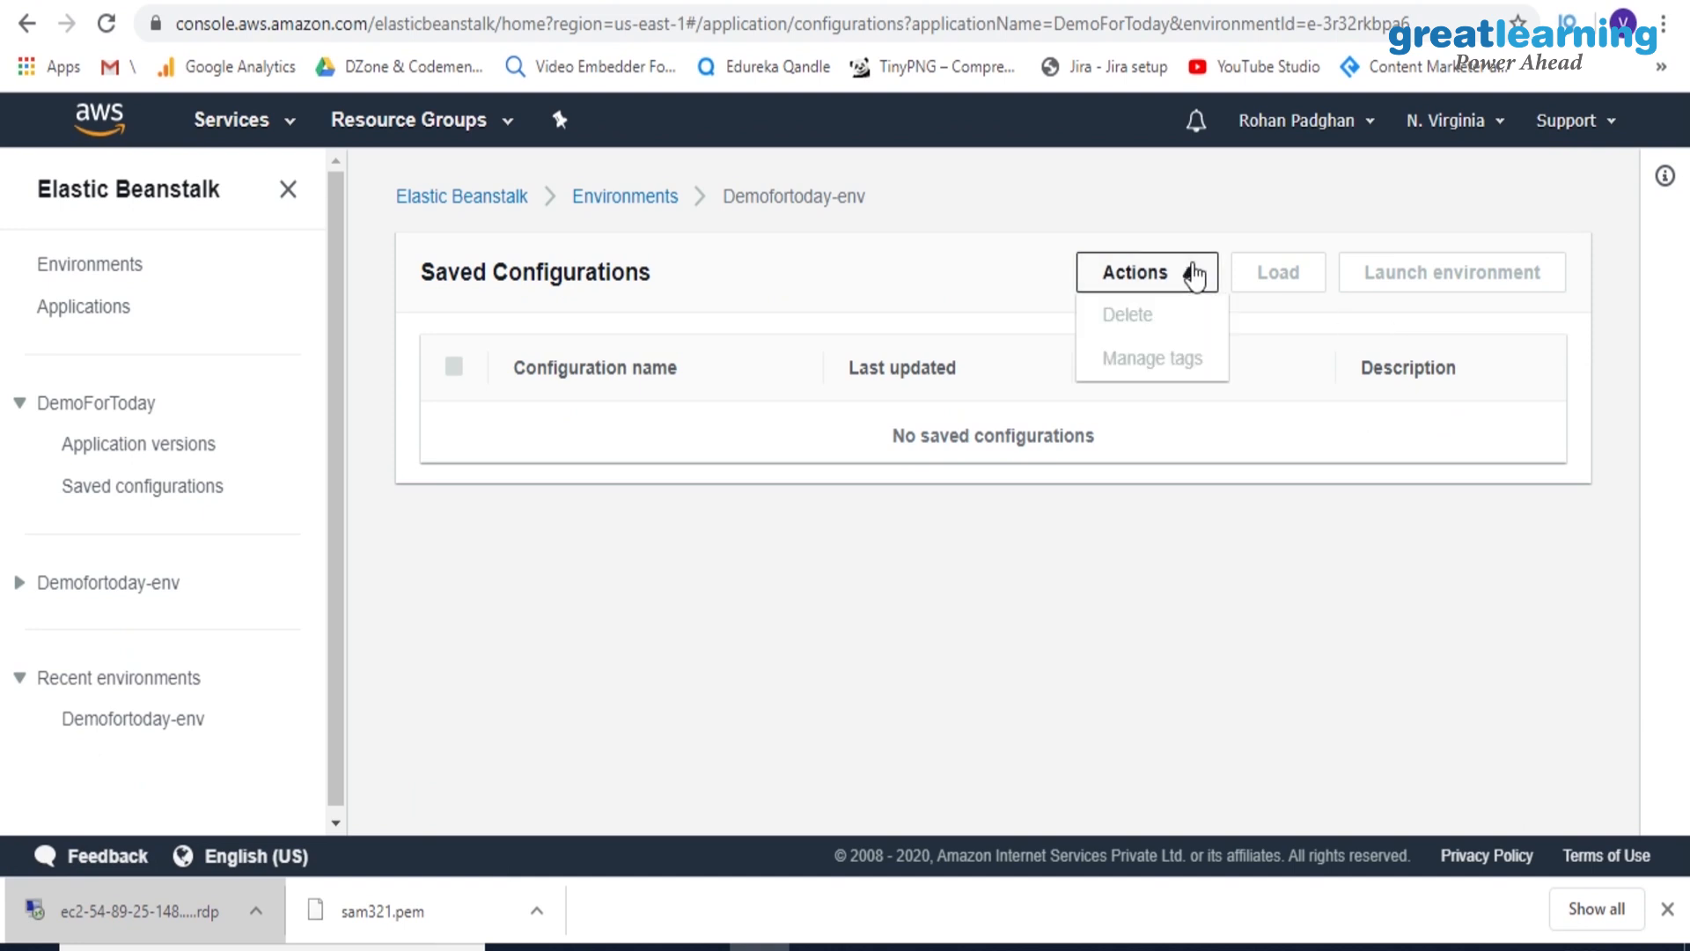
Open the Demofortoday-env URL from the list of all environments to view the deployed sample application, and return to the list
{"action": "left_click", "coordinate": [622, 203]}
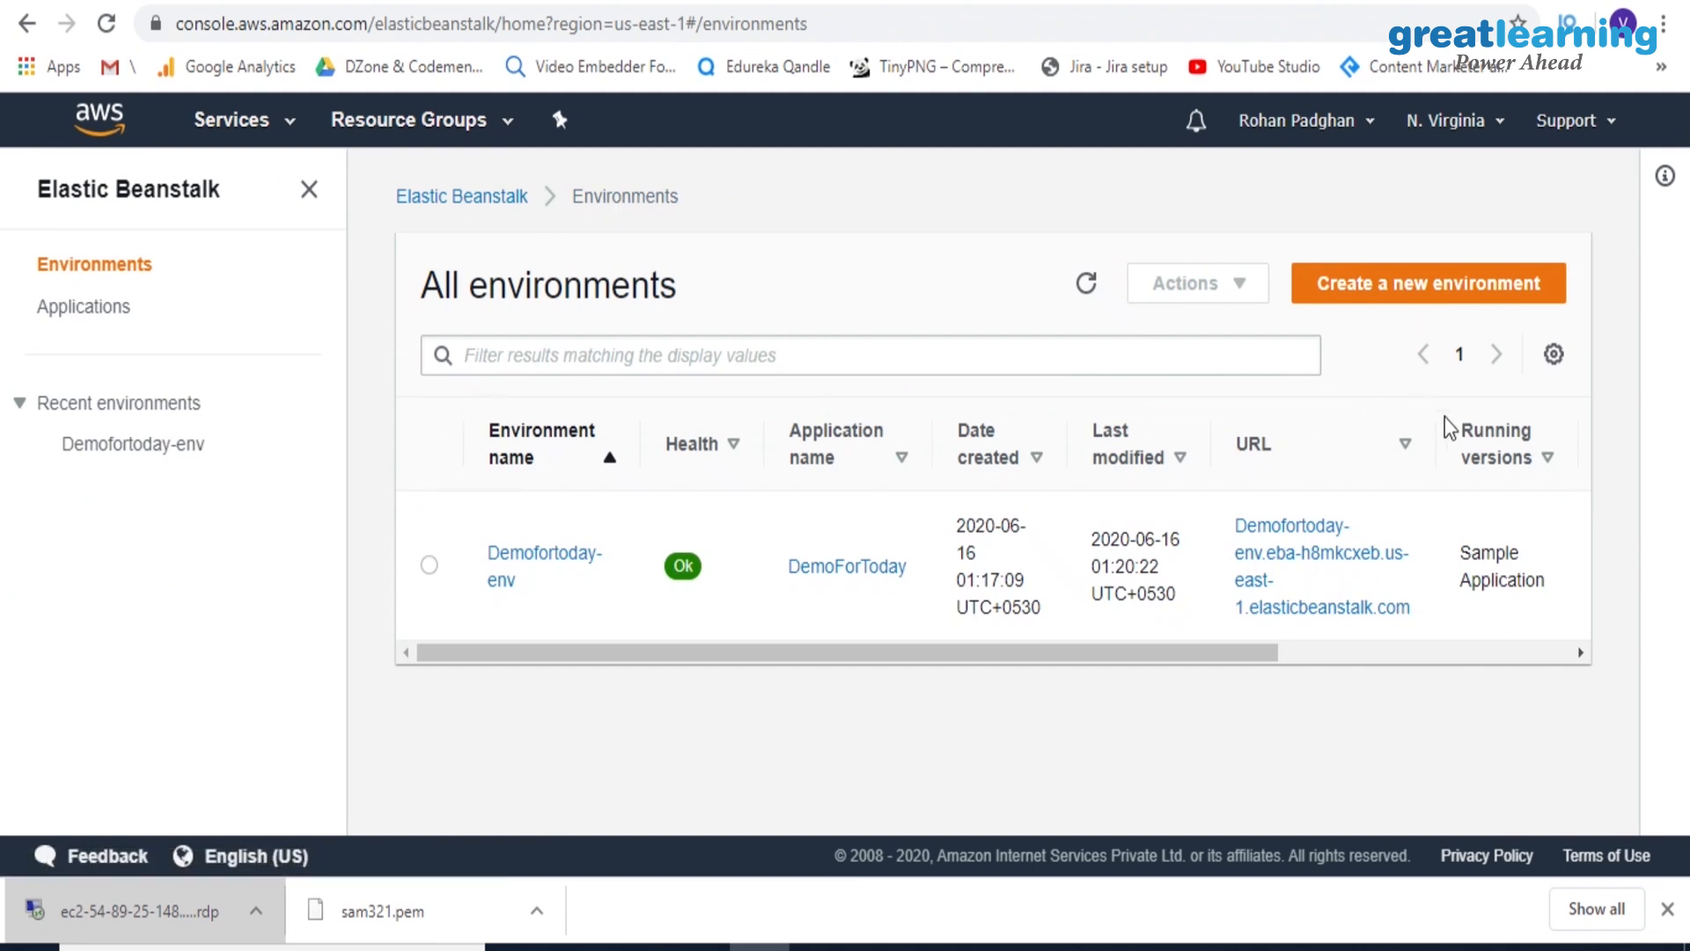
{"action": "left_click", "coordinate": [1514, 465]}
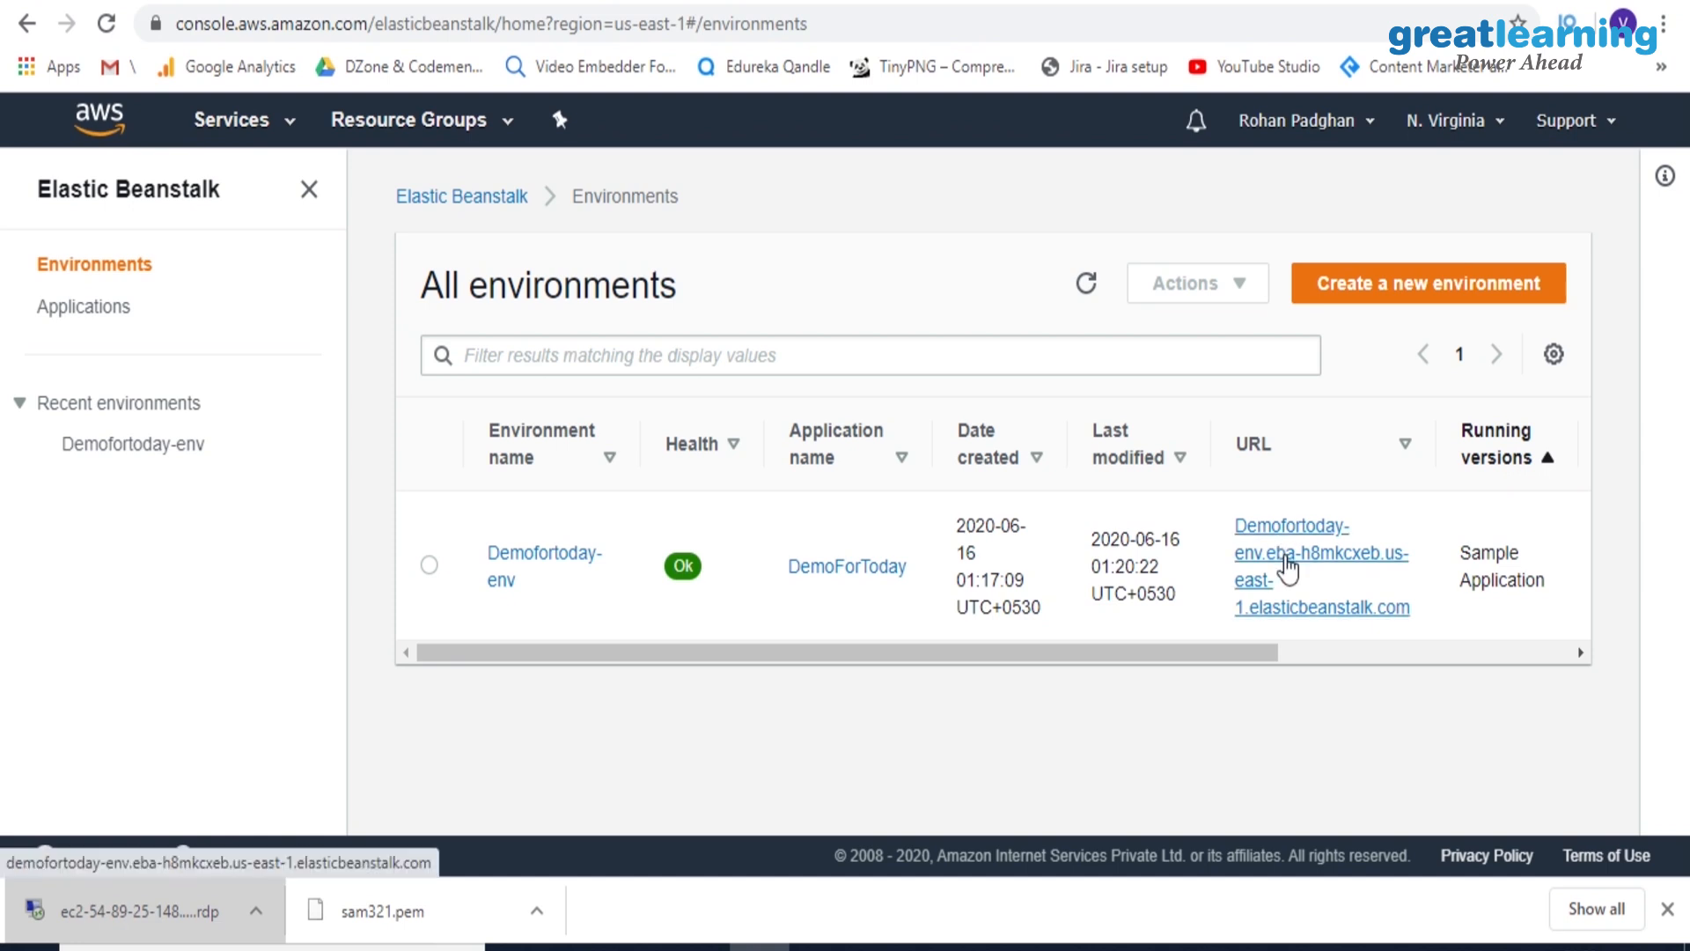
{"action": "left_click", "coordinate": [1287, 568]}
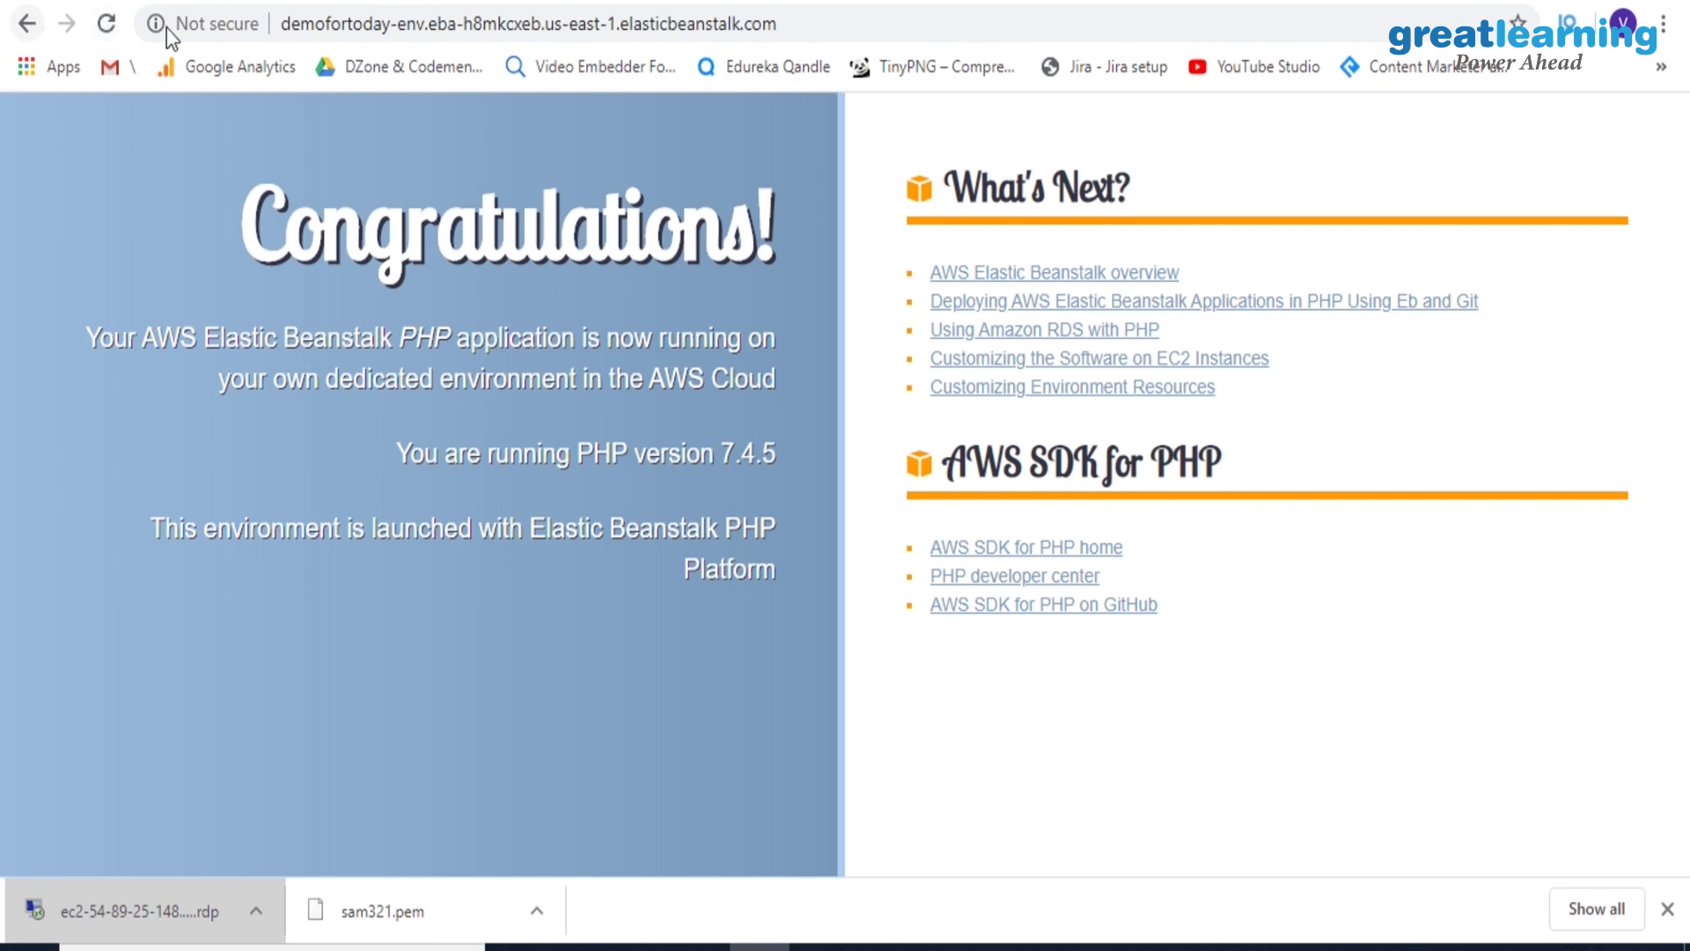
{"action": "left_click", "coordinate": [30, 29]}
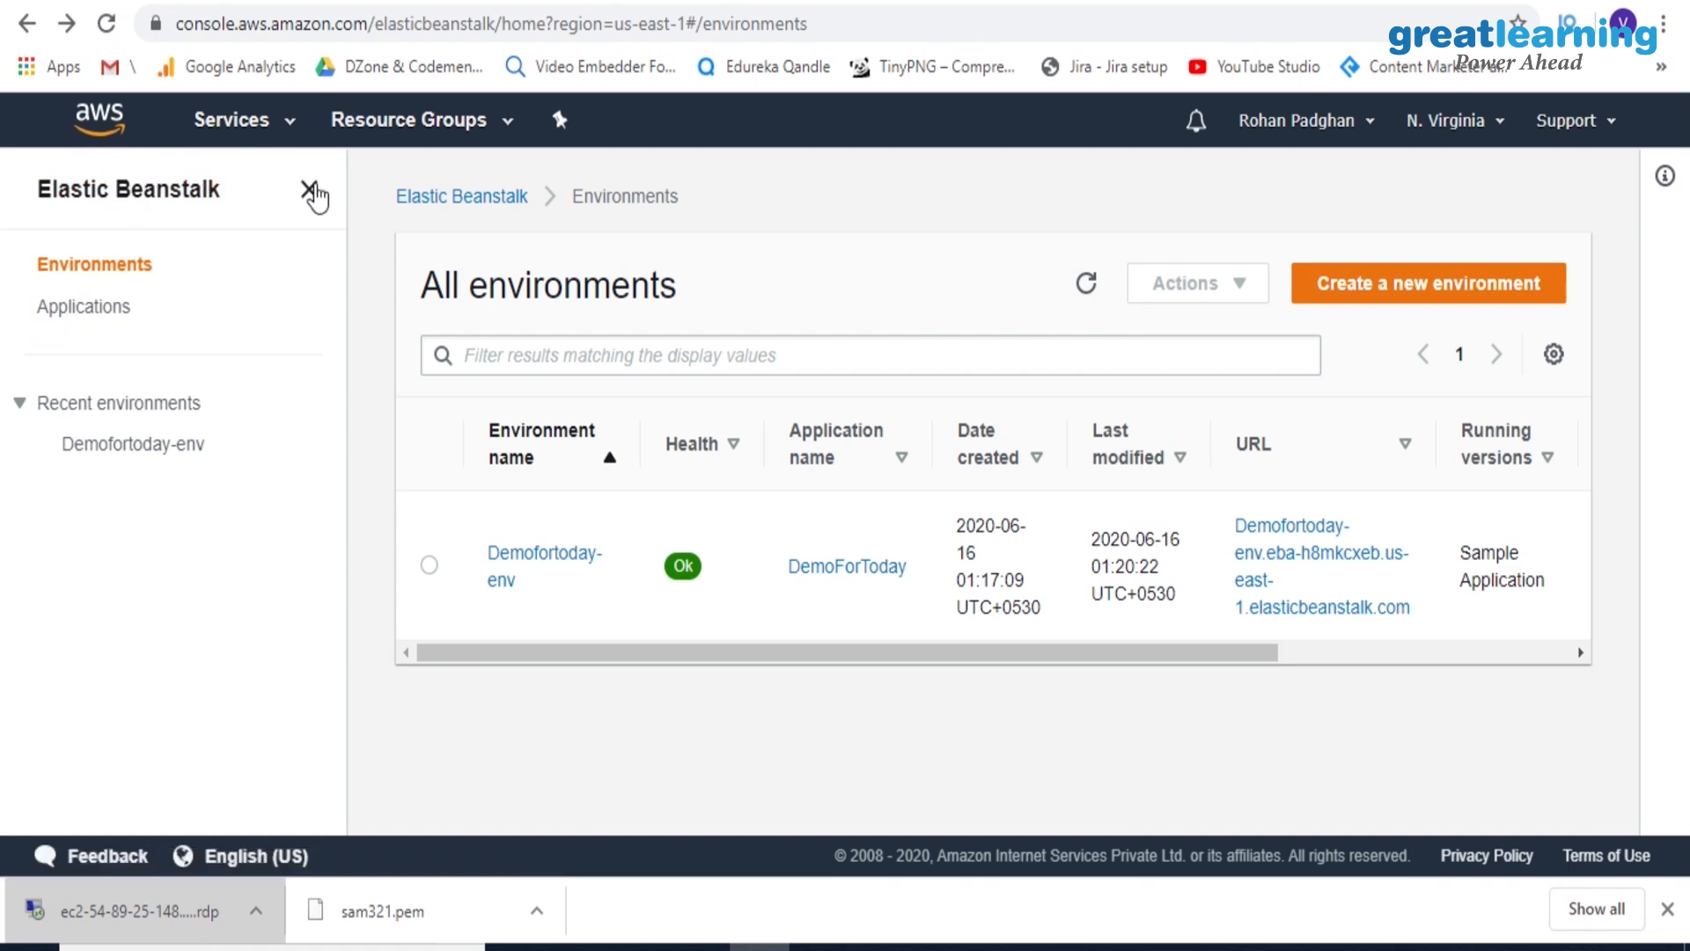
Terminate the Demofortoday-env environment, confirming with its name
{"action": "left_click", "coordinate": [309, 191]}
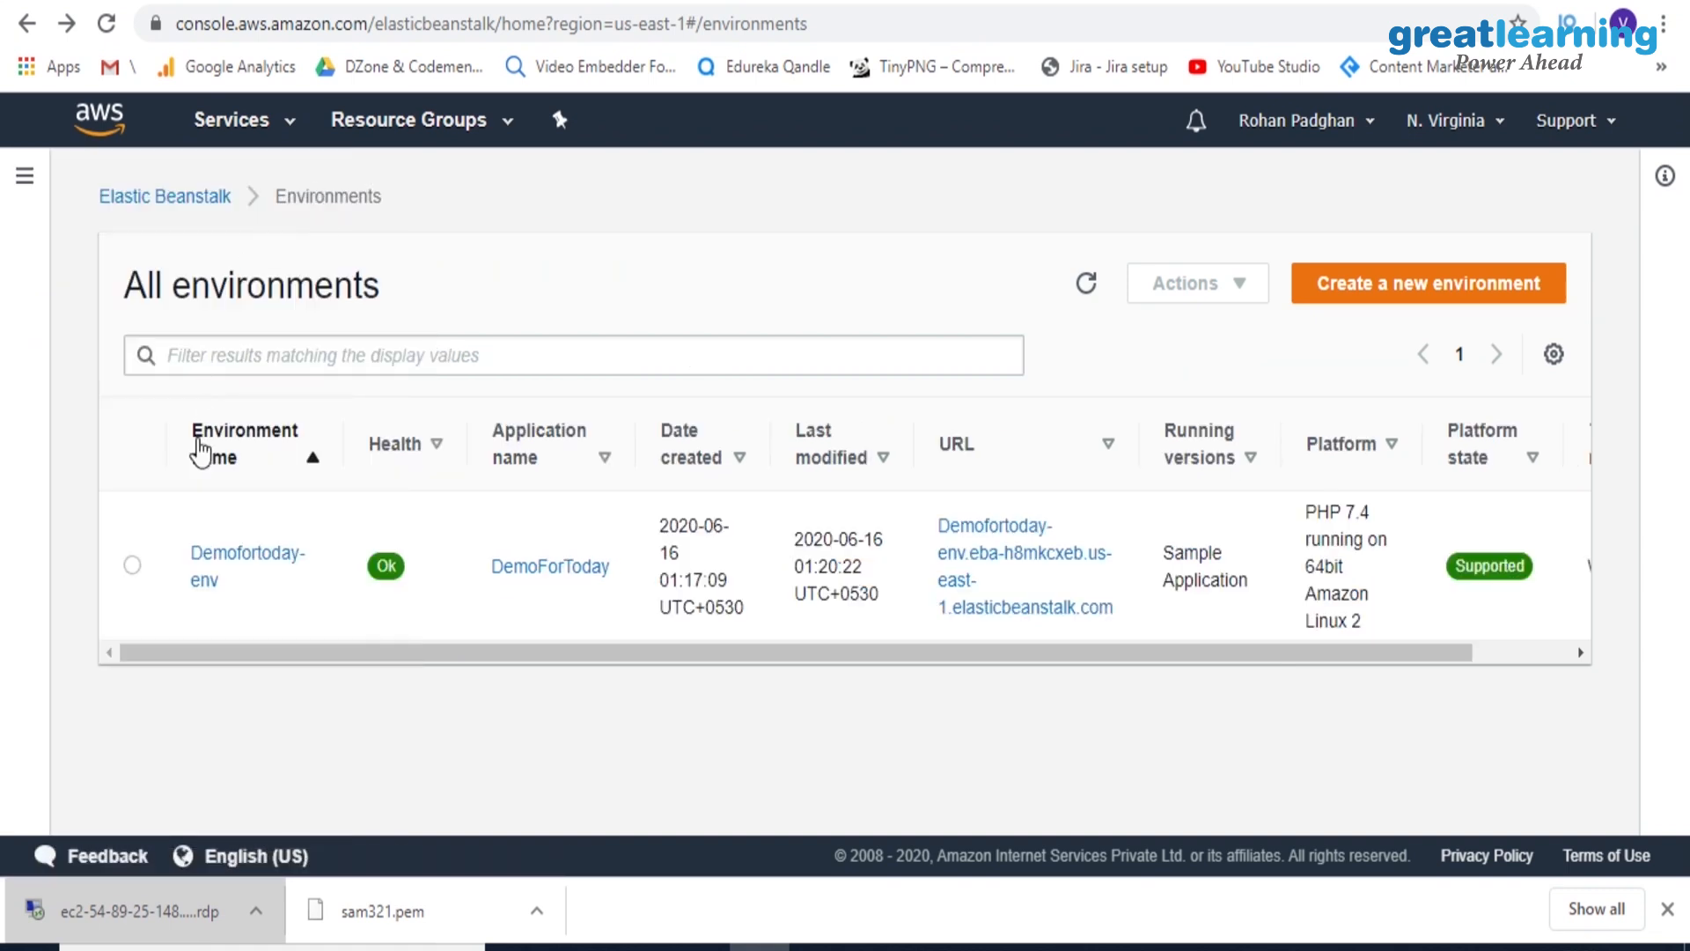
{"action": "left_click", "coordinate": [133, 565]}
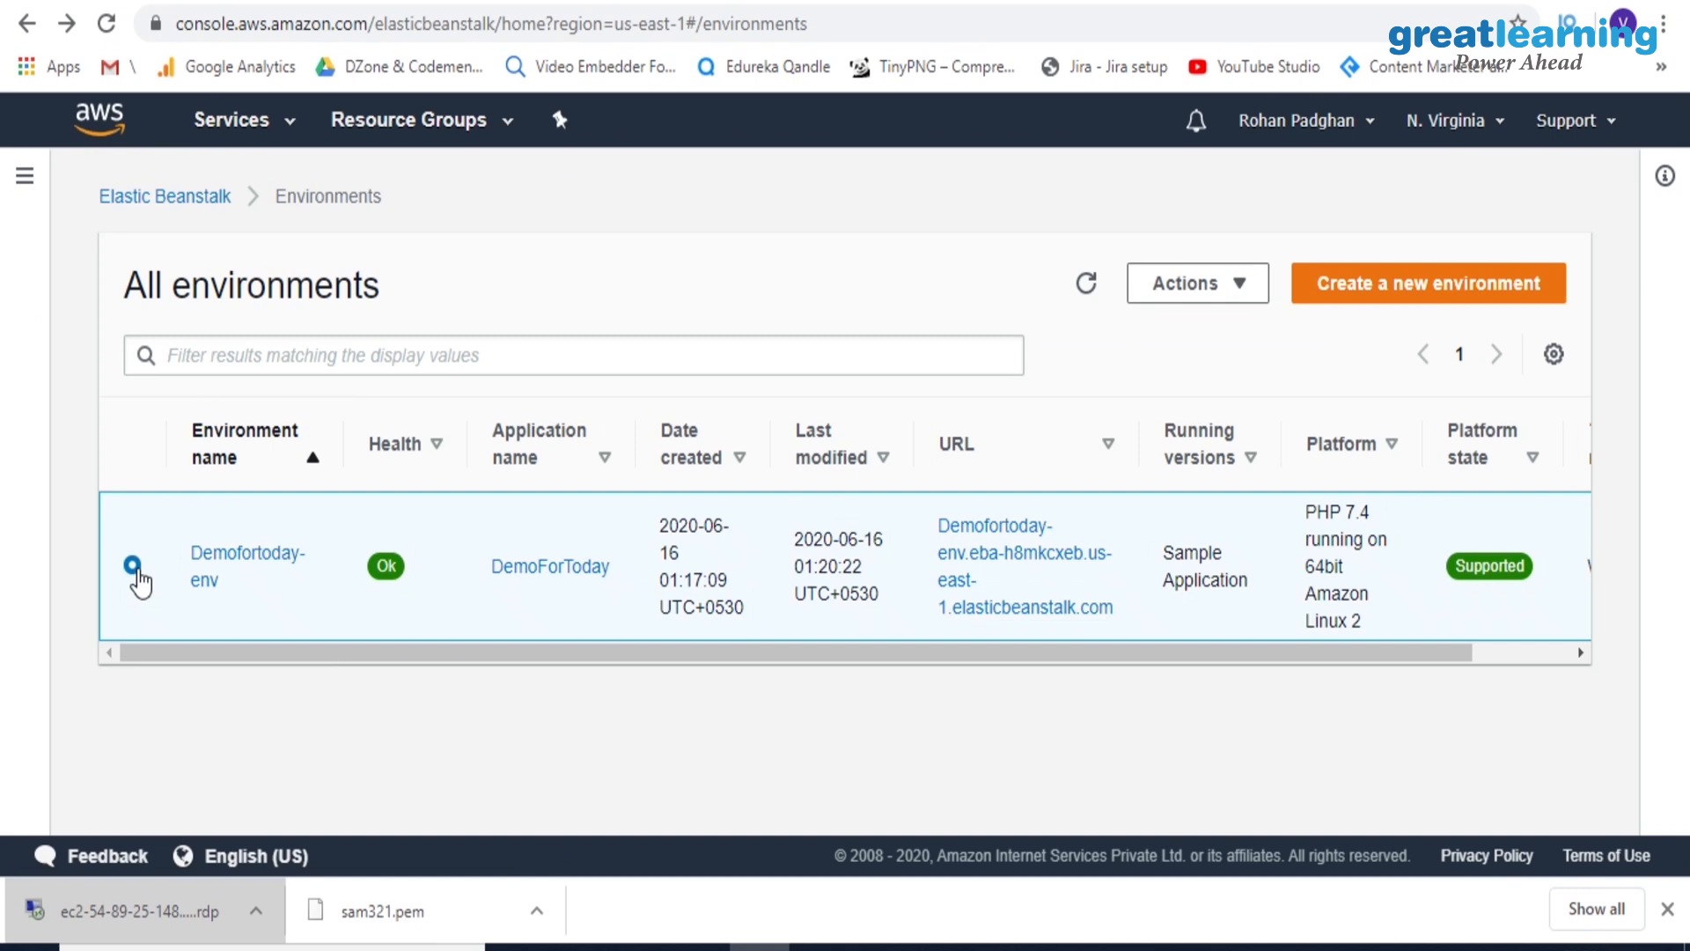
{"action": "left_click", "coordinate": [1226, 294]}
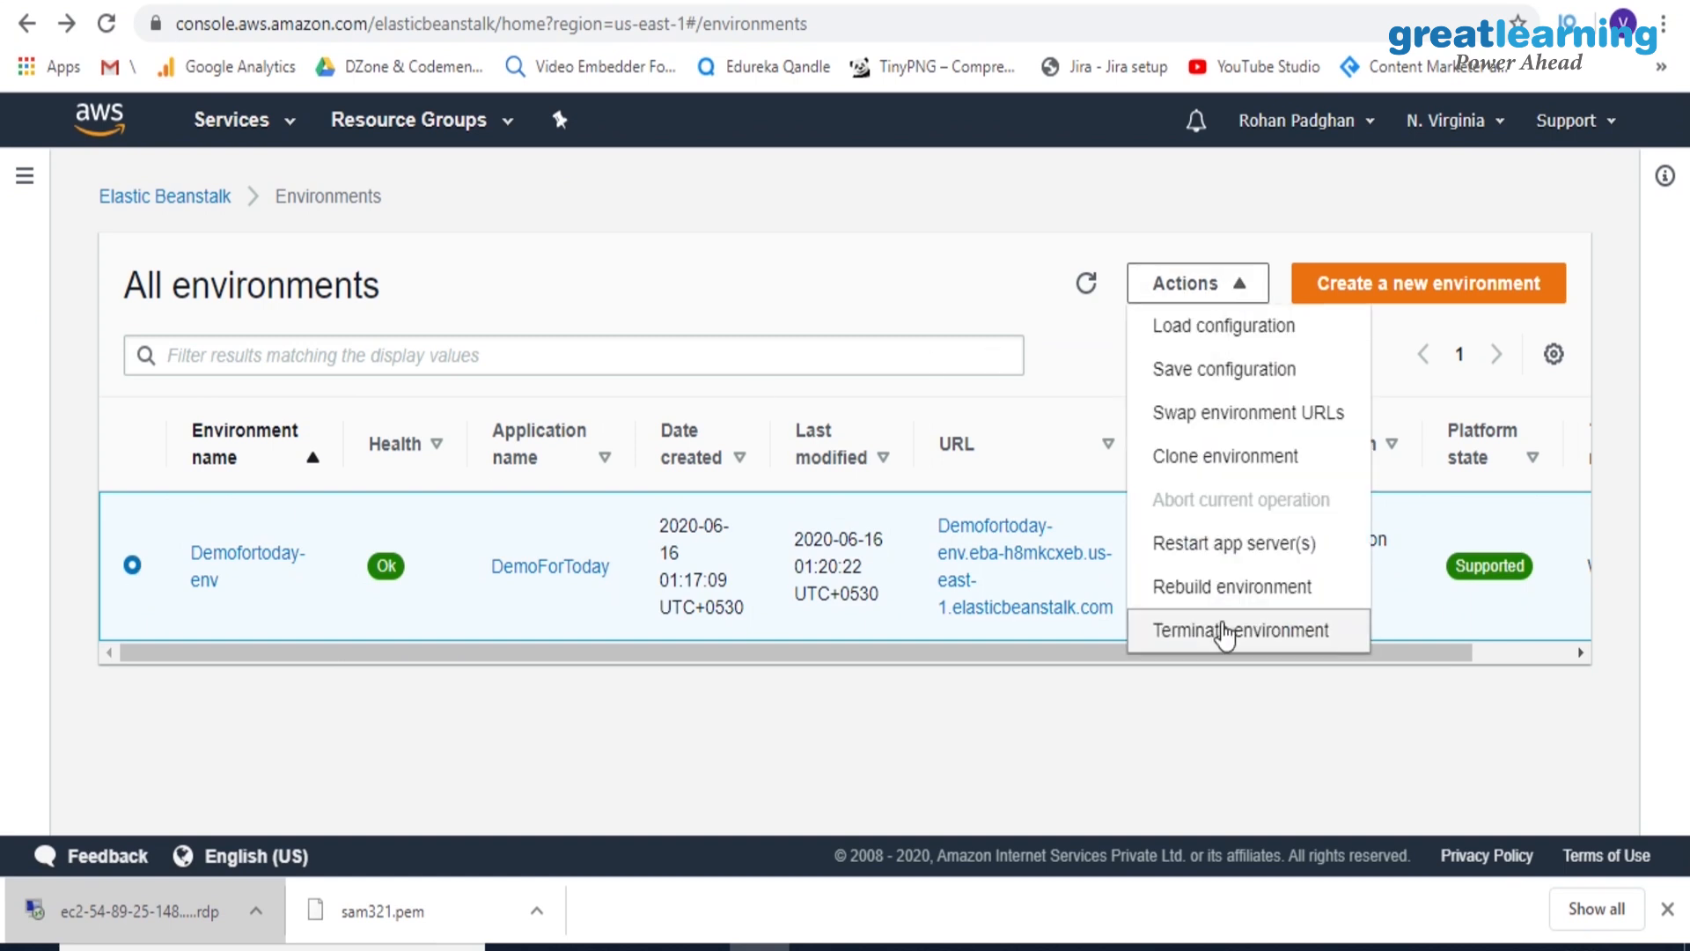
{"action": "left_click", "coordinate": [1225, 632]}
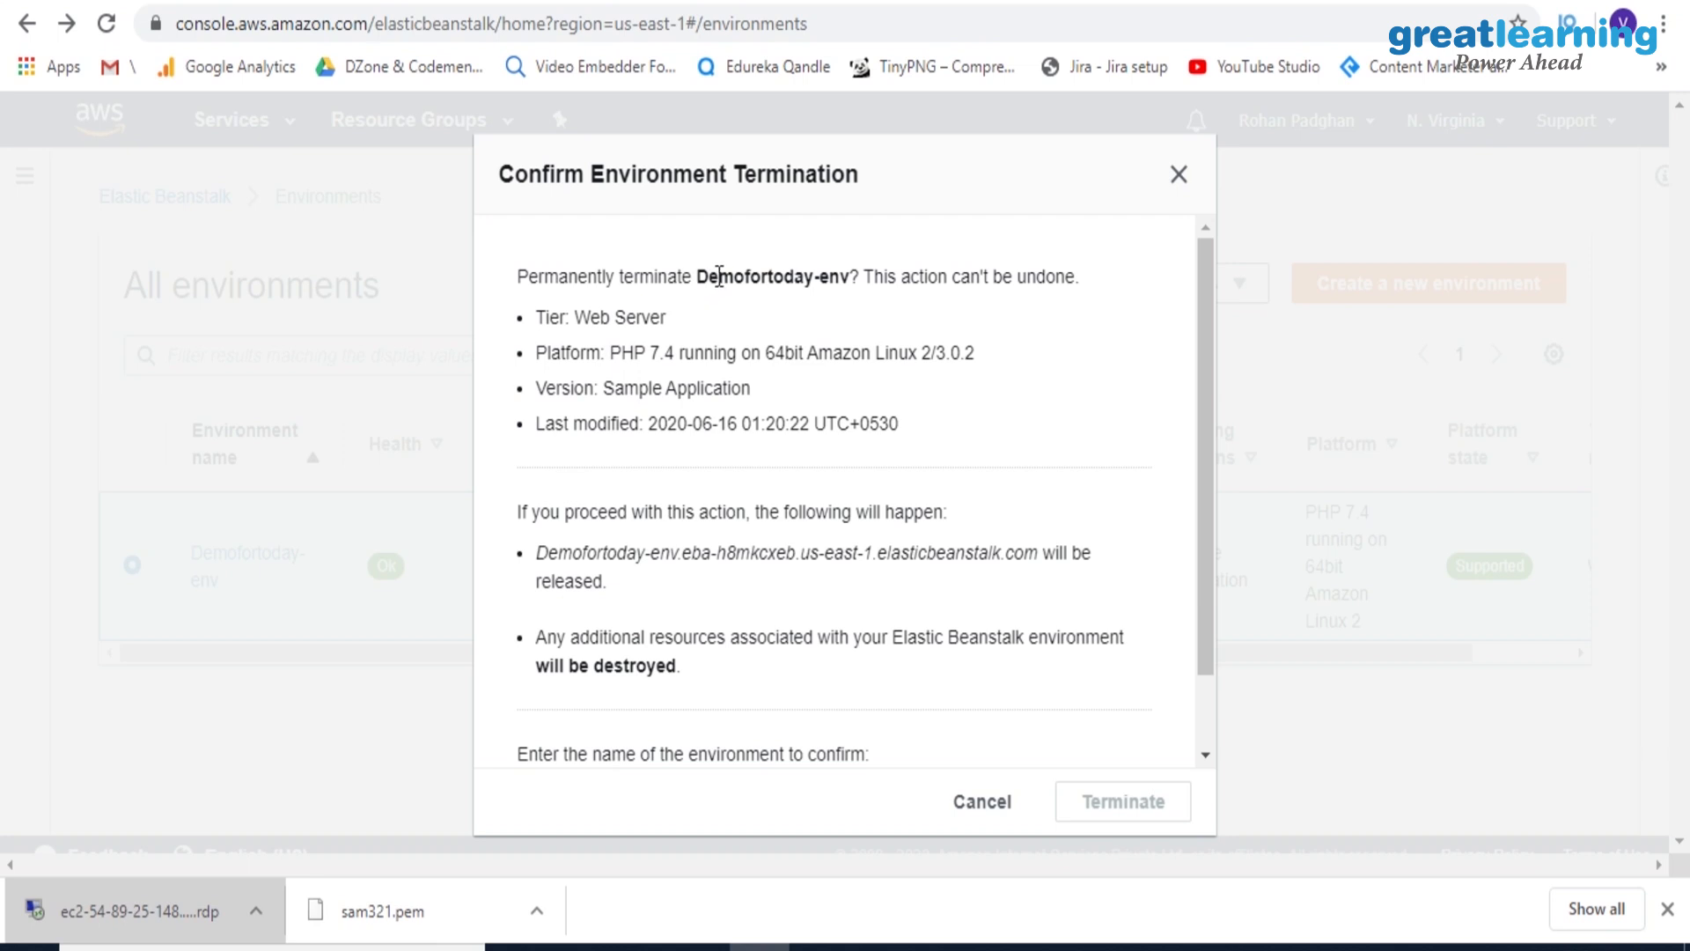
{"action": "left_click_drag", "start_coordinate": [703, 276], "coordinate": [852, 284]}
{"action": "key", "text": "ctrl+c"}
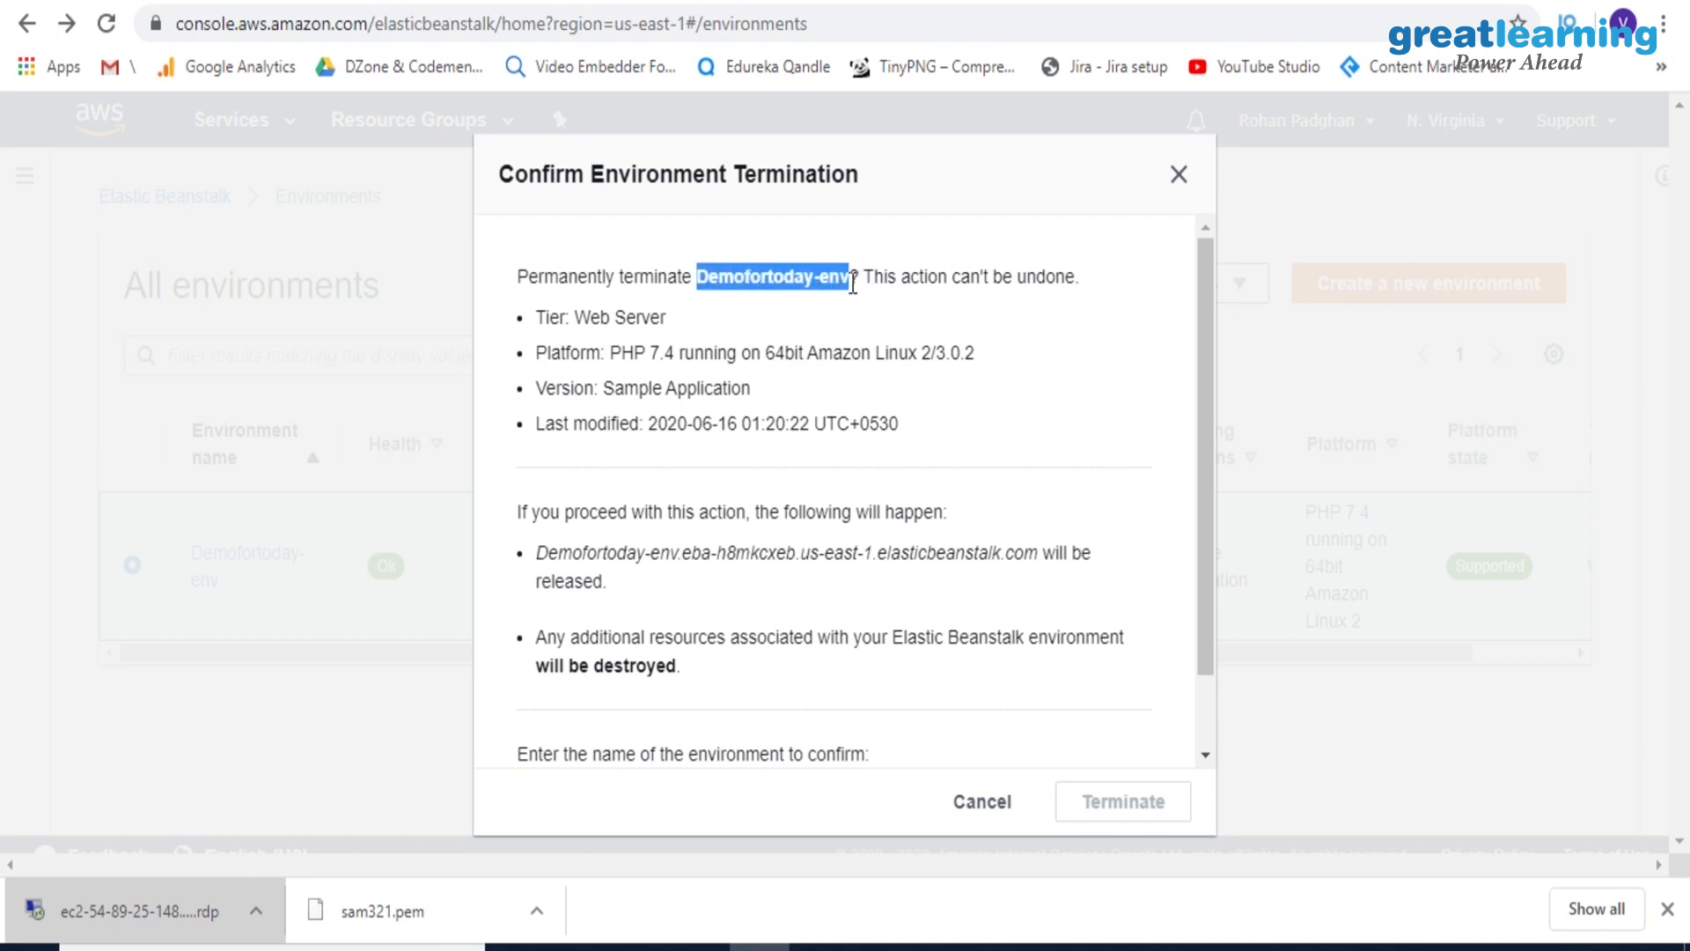
{"action": "left_click", "coordinate": [588, 738]}
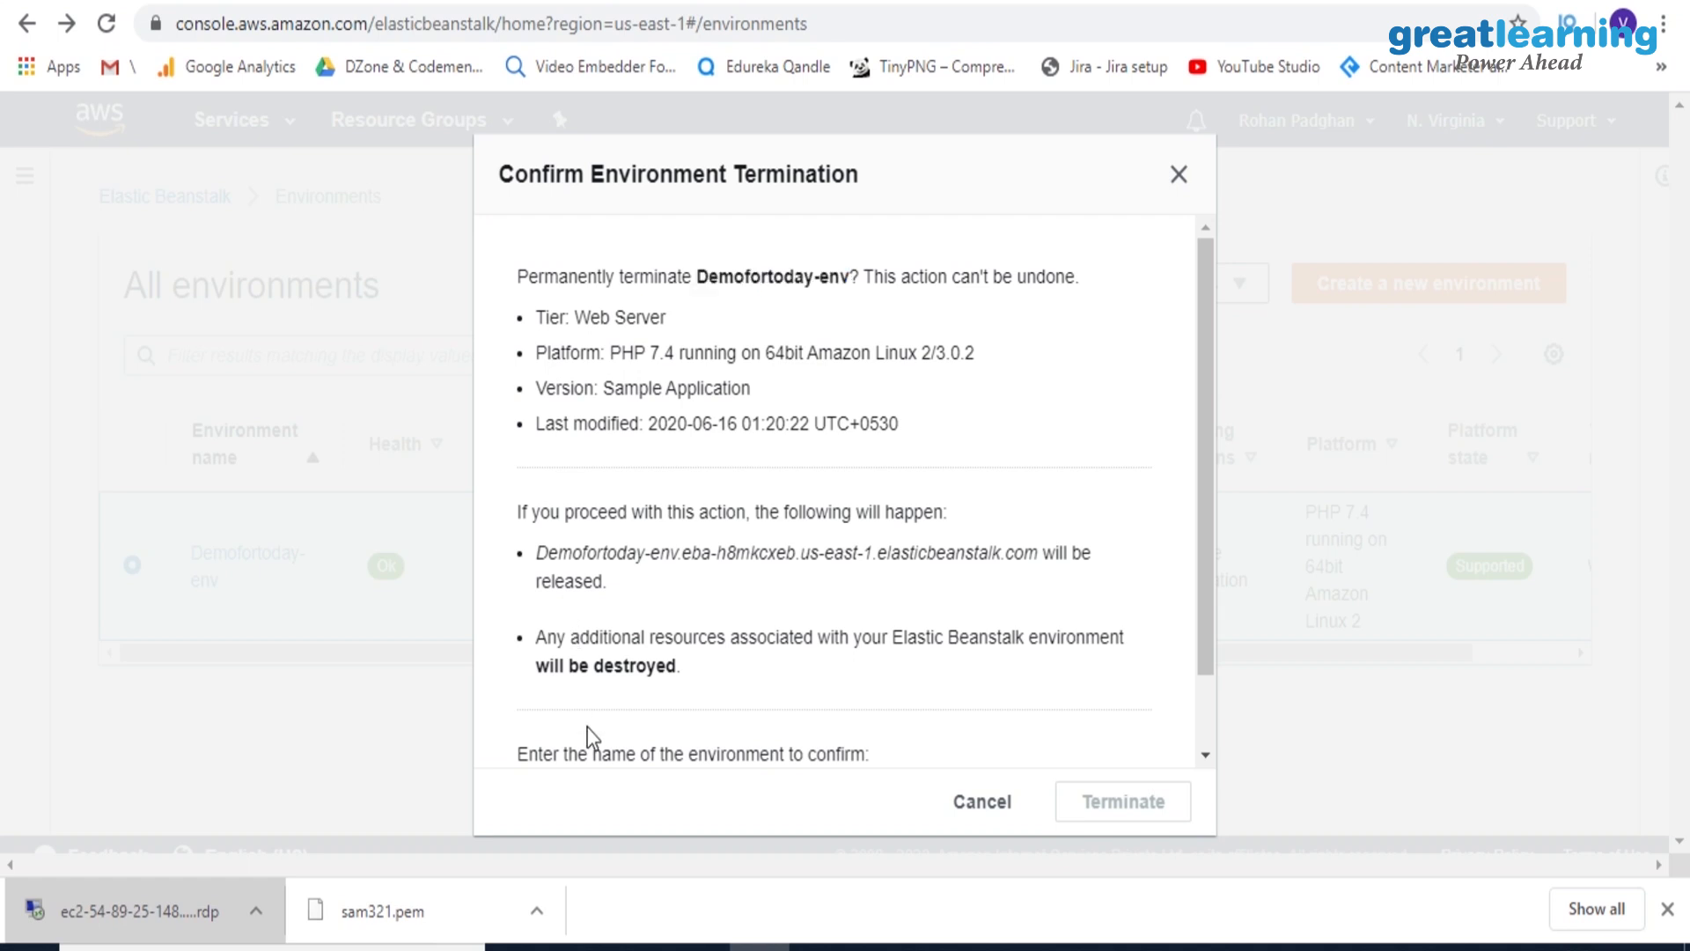
{"action": "left_click", "coordinate": [626, 754]}
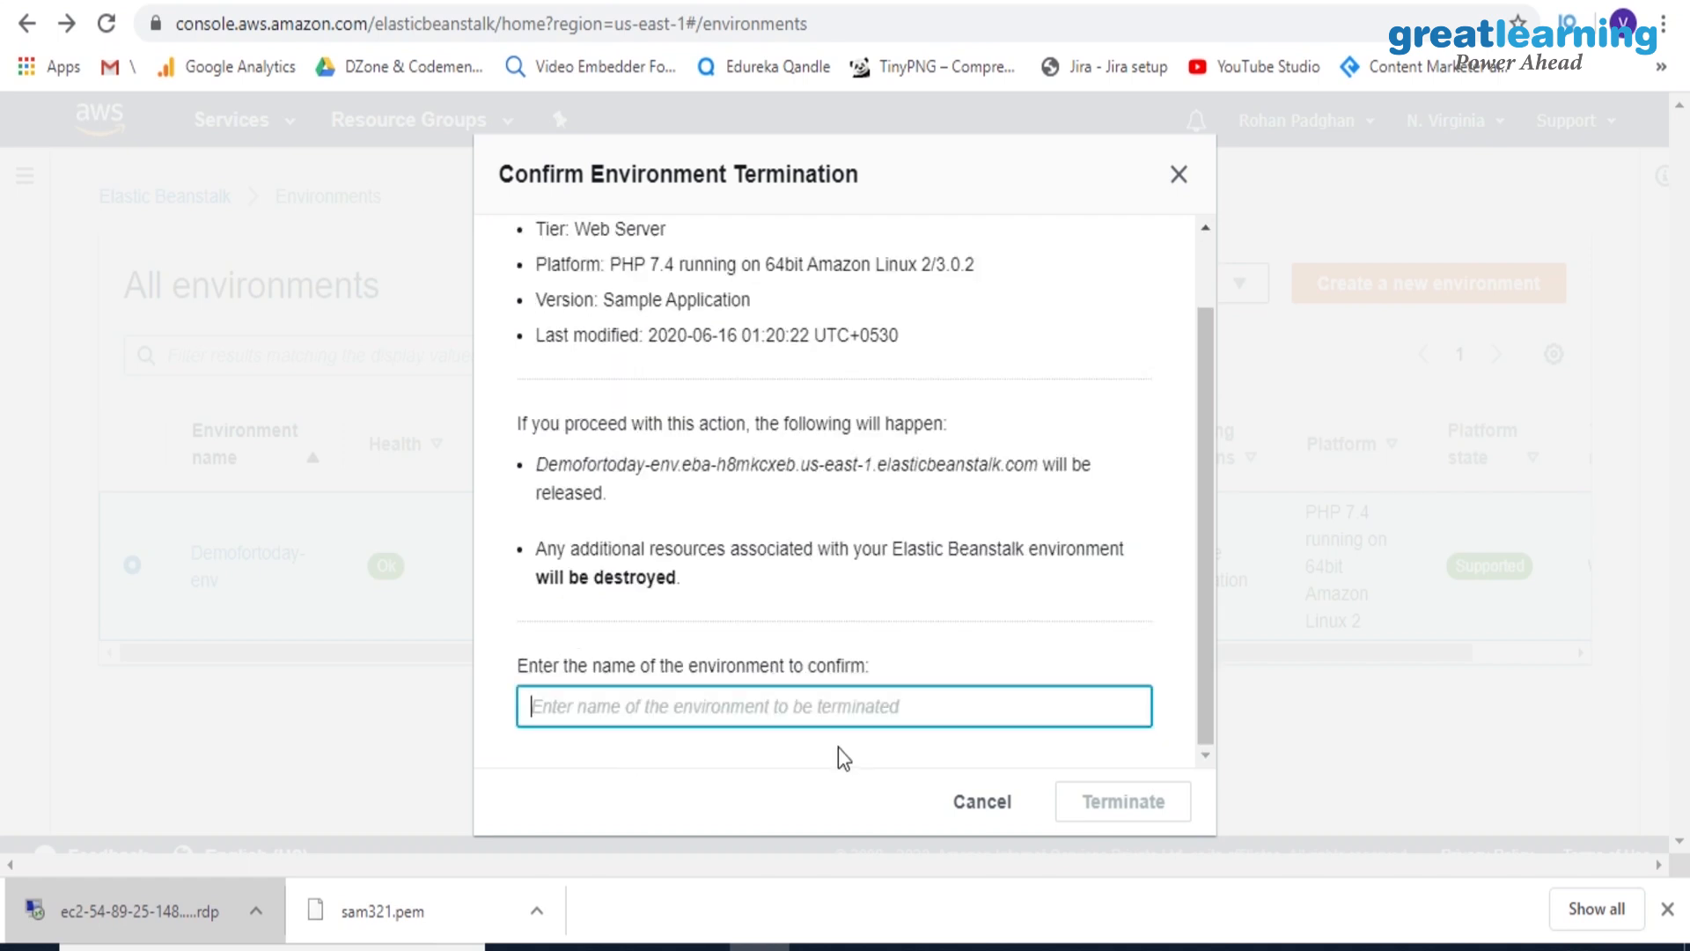
{"action": "key", "text": "ctrl+v"}
{"action": "left_click", "coordinate": [1123, 803]}
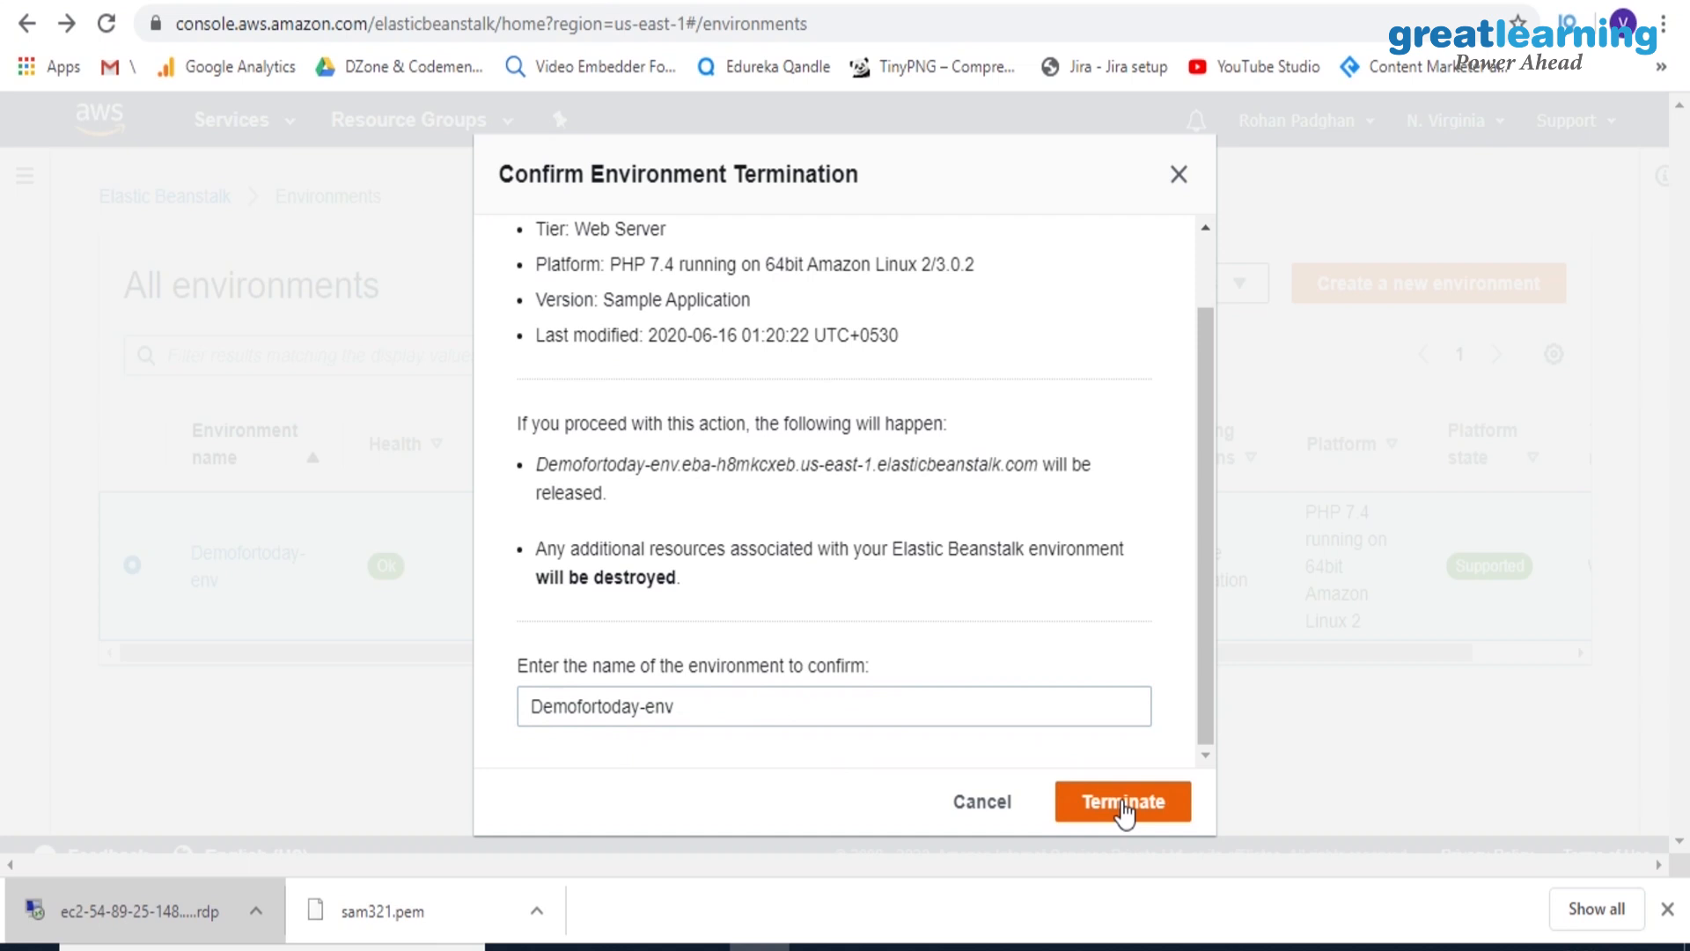